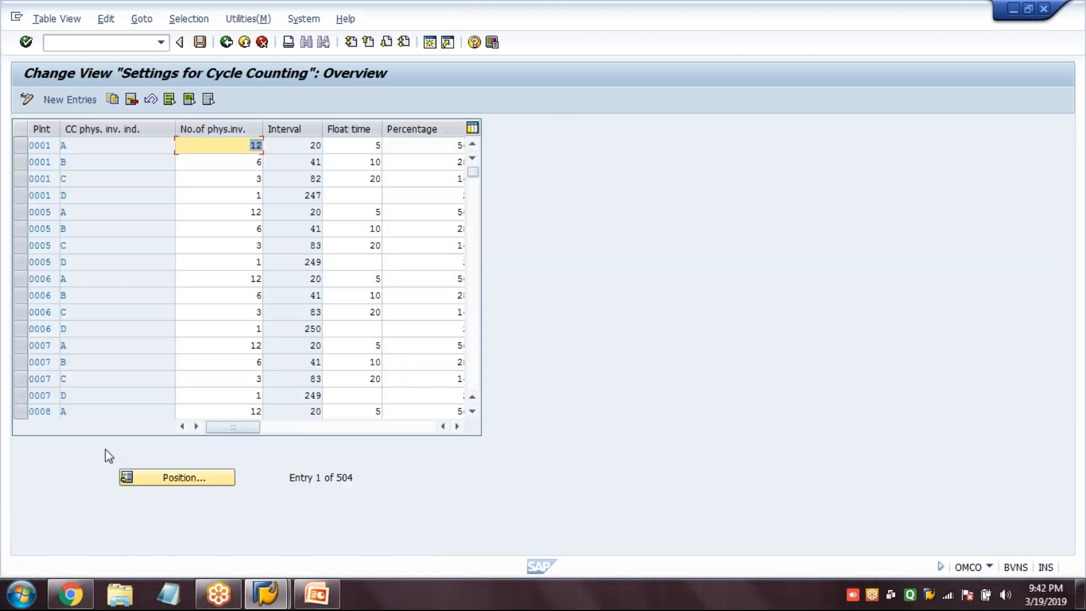
Step: Copy the four cycle counting entries A, B, C and D of plant 0001 as new entries
left_click(18, 145)
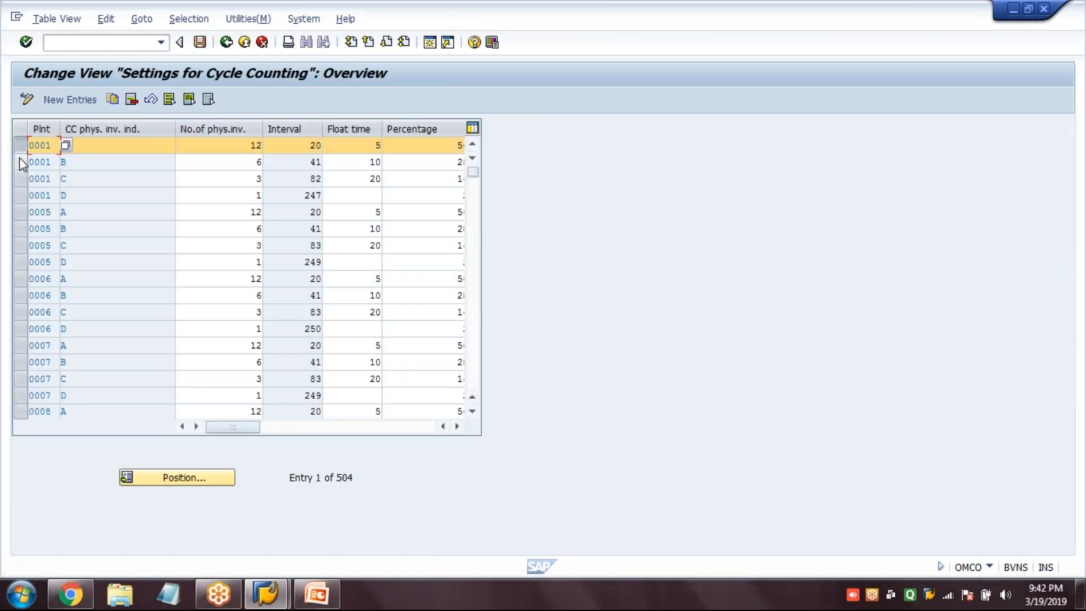
left_click(19, 161)
left_click(20, 177)
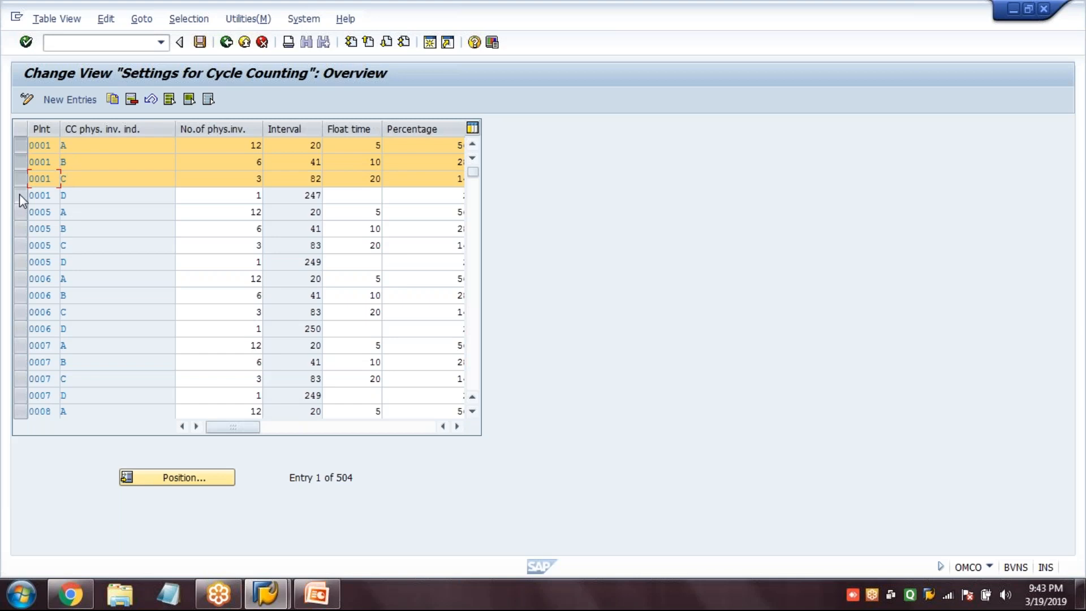
left_click(19, 194)
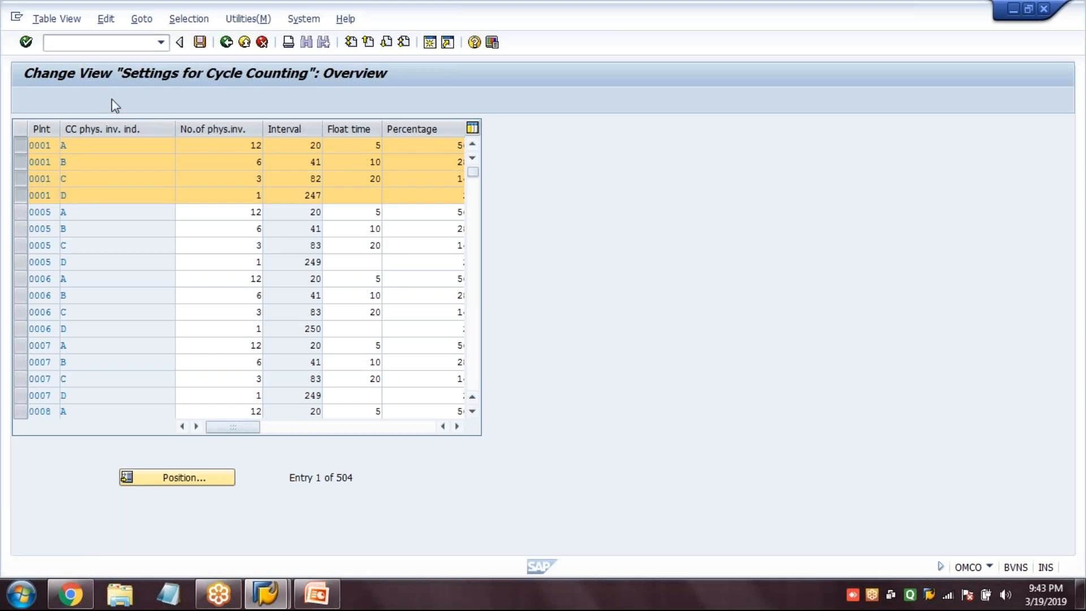
left_click(112, 100)
Step: Try to assign the four copied entries A to D to plant HA01
type("HA01")
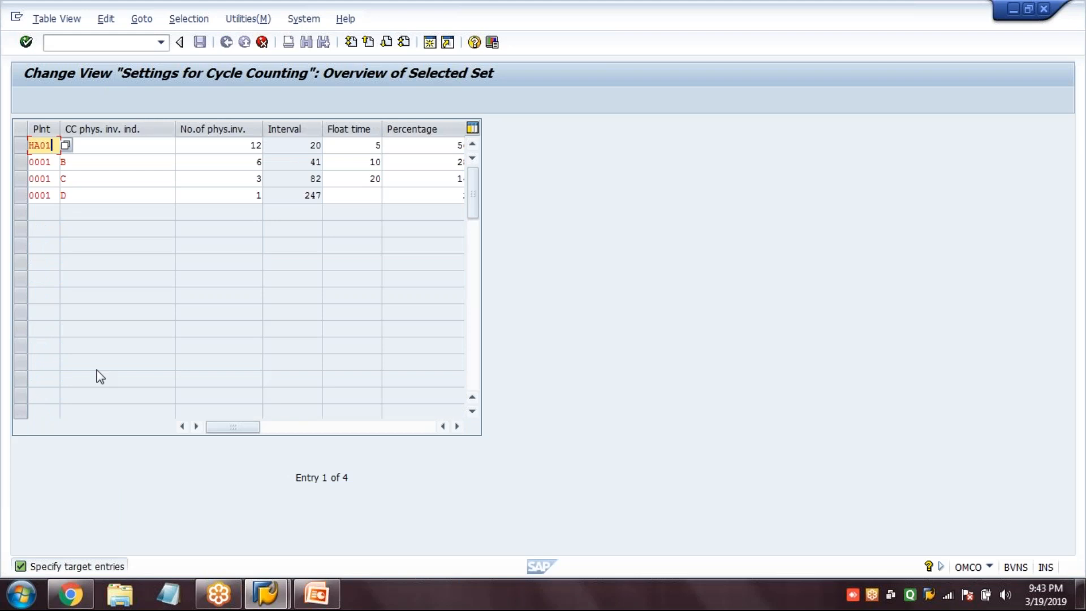
key("Down")
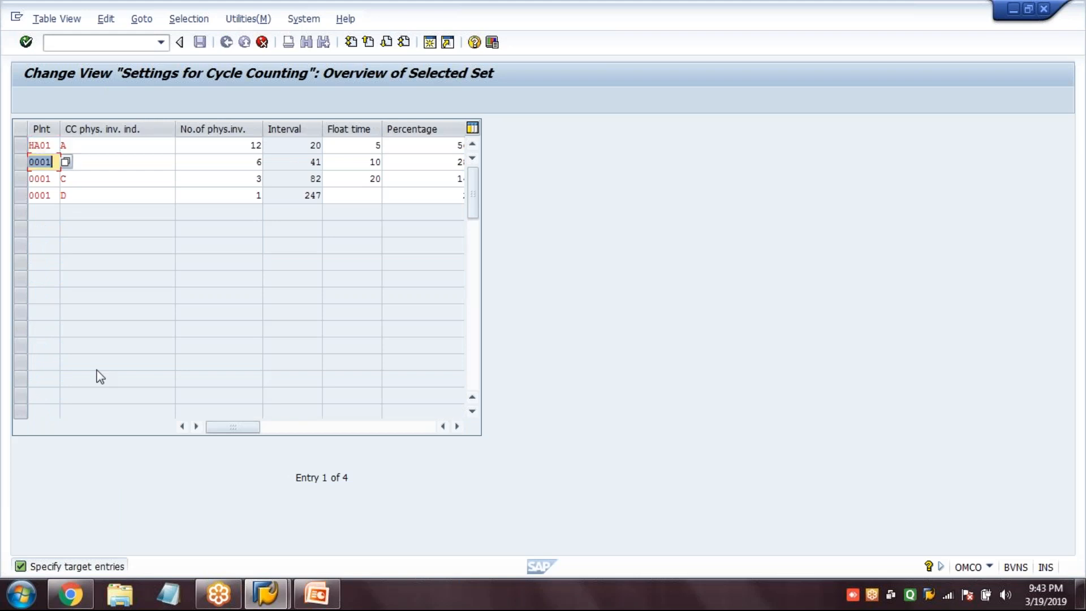
type("HA01")
key("Down")
type("HA01")
key("Down")
type("HA01")
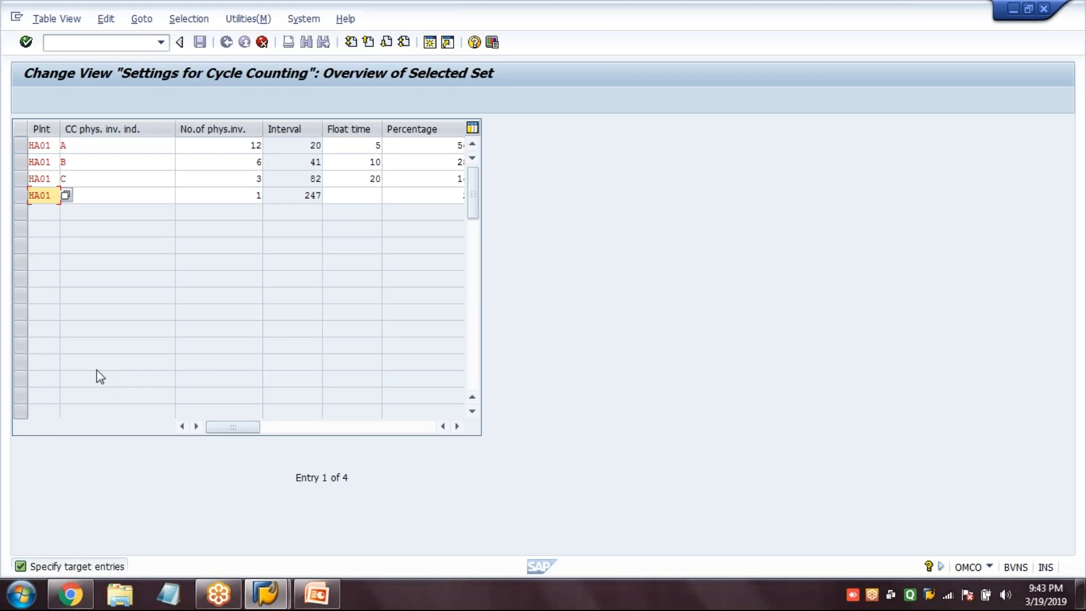
key("Return")
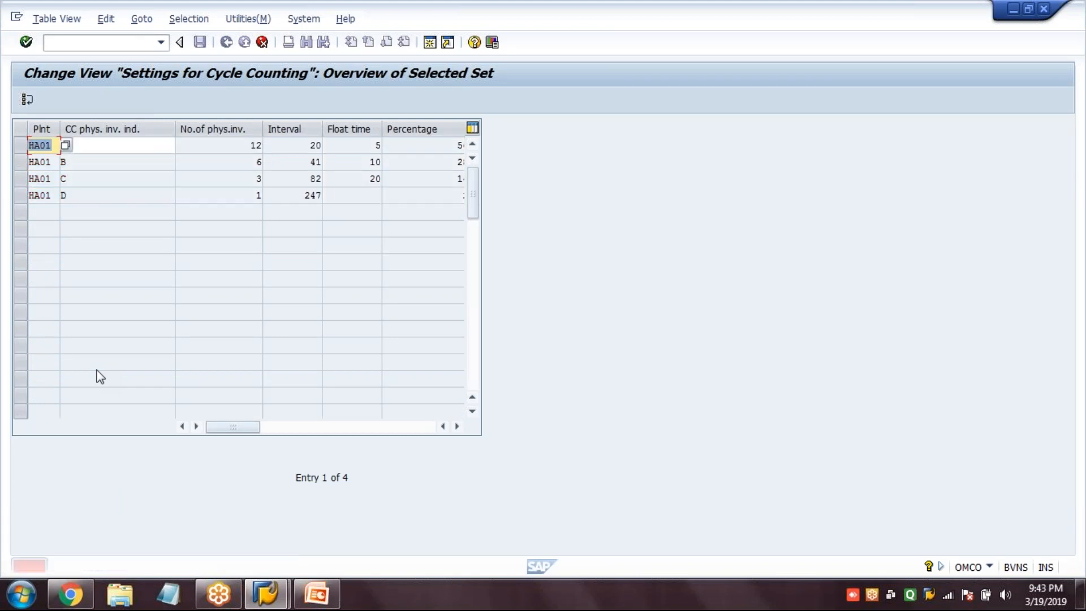
Step: Set the target plant of all four copied entries A to D to HA02 and complete the copy
left_click(52, 145)
key("BackSpace")
type("2")
key("Down")
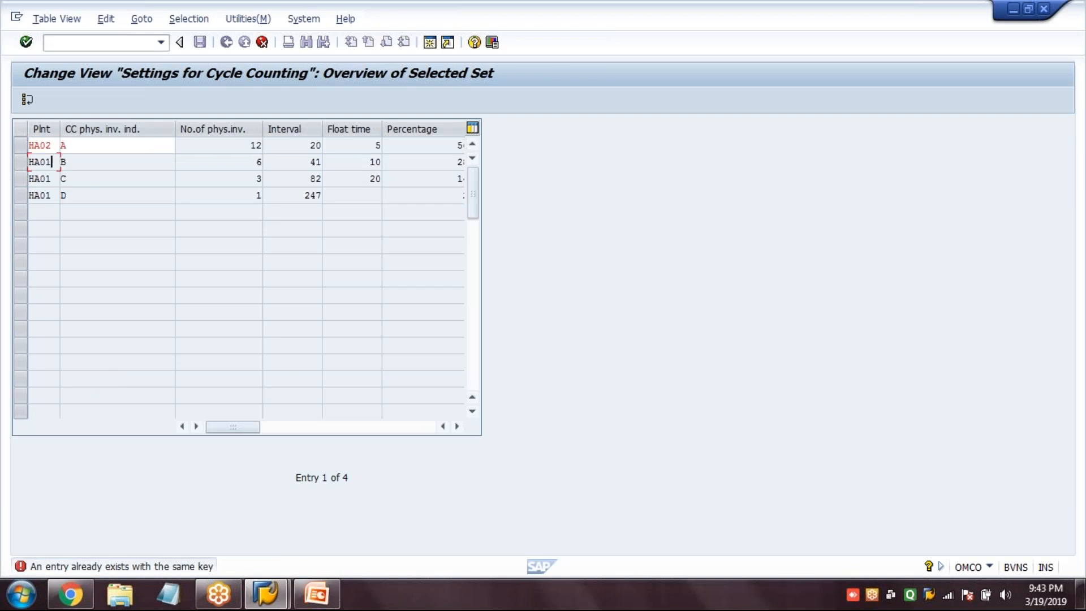
key("Return")
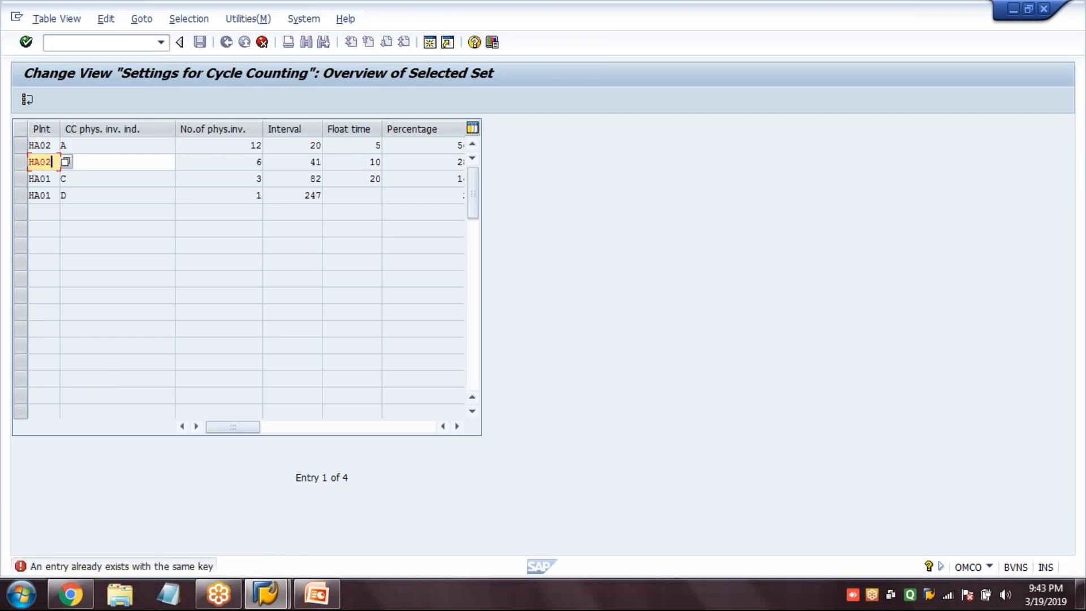
key("Return")
key("BackSpace")
type("2")
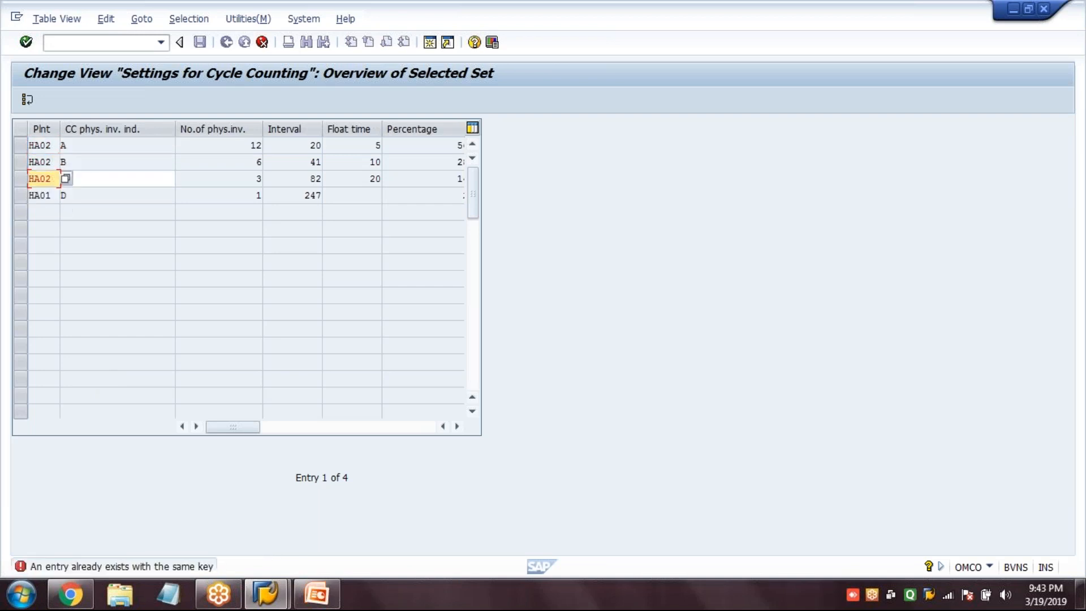
key("Return")
key("BackSpace")
type("2")
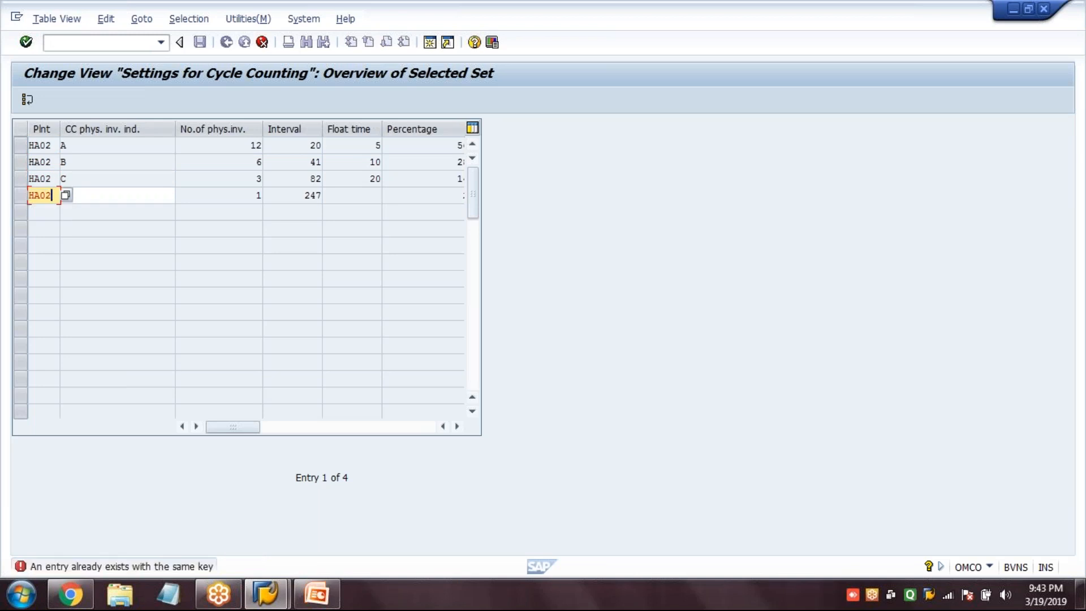
key("Return")
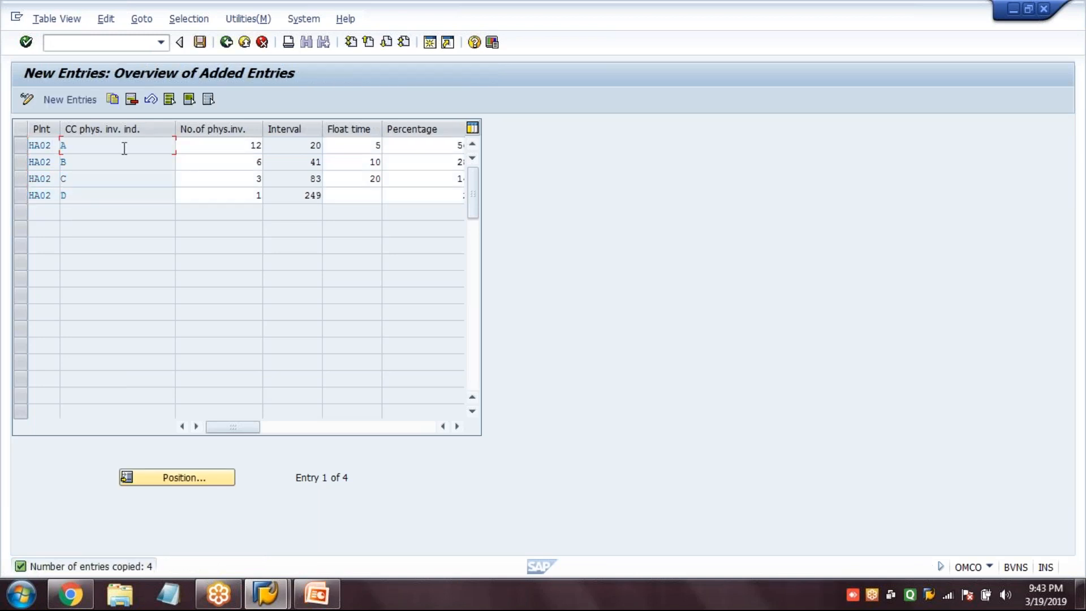
Step: Review the number of physical inventories for HA02 indicators A to D and save the entries under the proposed customizing request
left_click(94, 198)
left_click(224, 149)
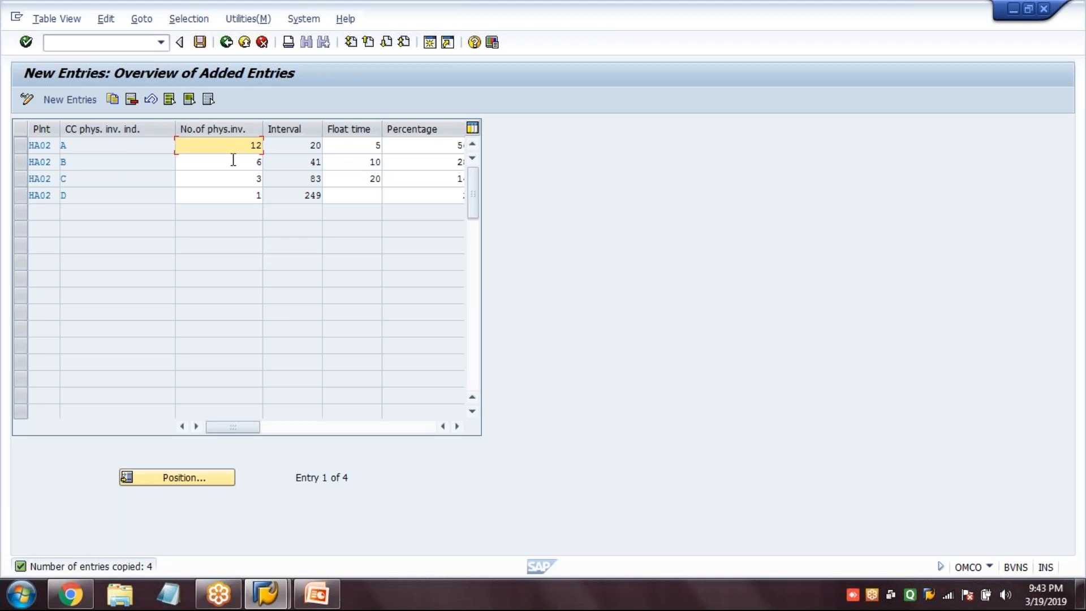
left_click(233, 161)
left_click(233, 177)
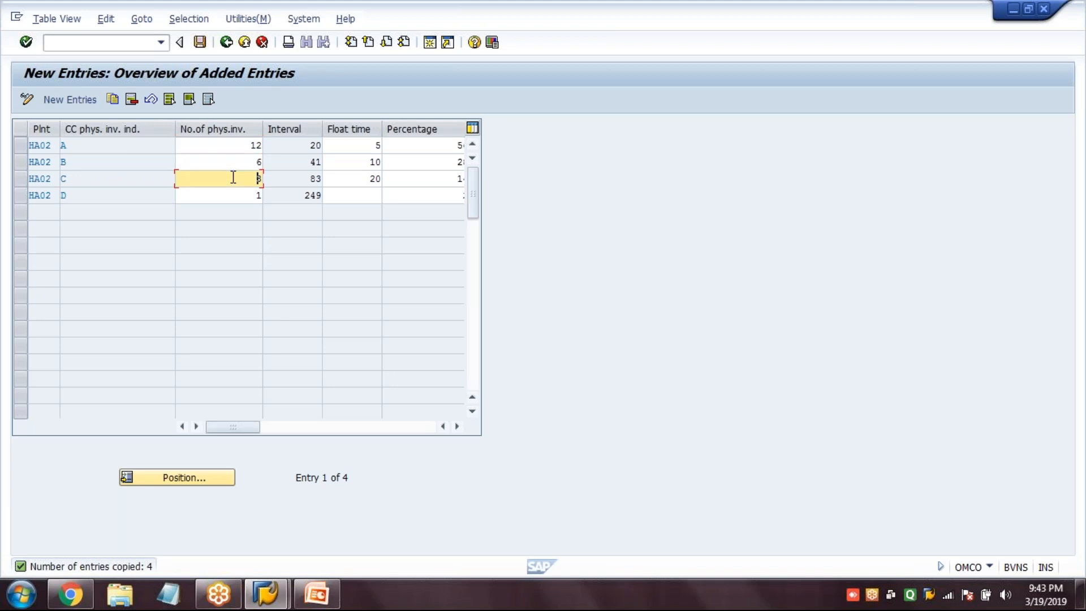
left_click(229, 194)
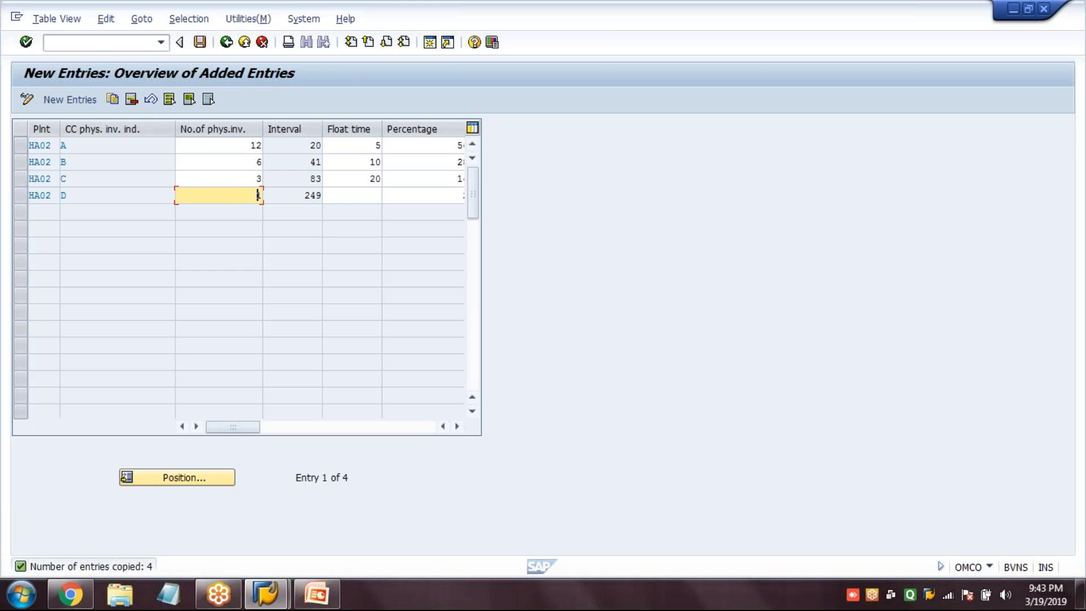
left_click(201, 43)
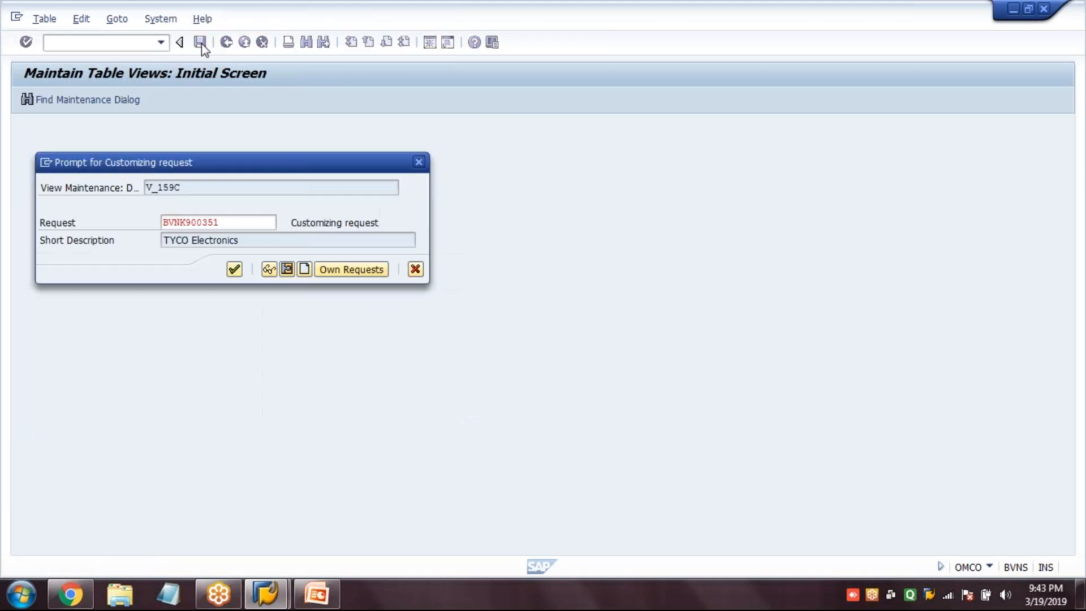
key("Return")
Step: Open transaction MM01 and choose industry sector M Mechanical Engineering and material type ROH Raw material
left_click(50, 41)
type("/nmicn")
key("Return")
key("Tab")
type("m")
key("Tab")
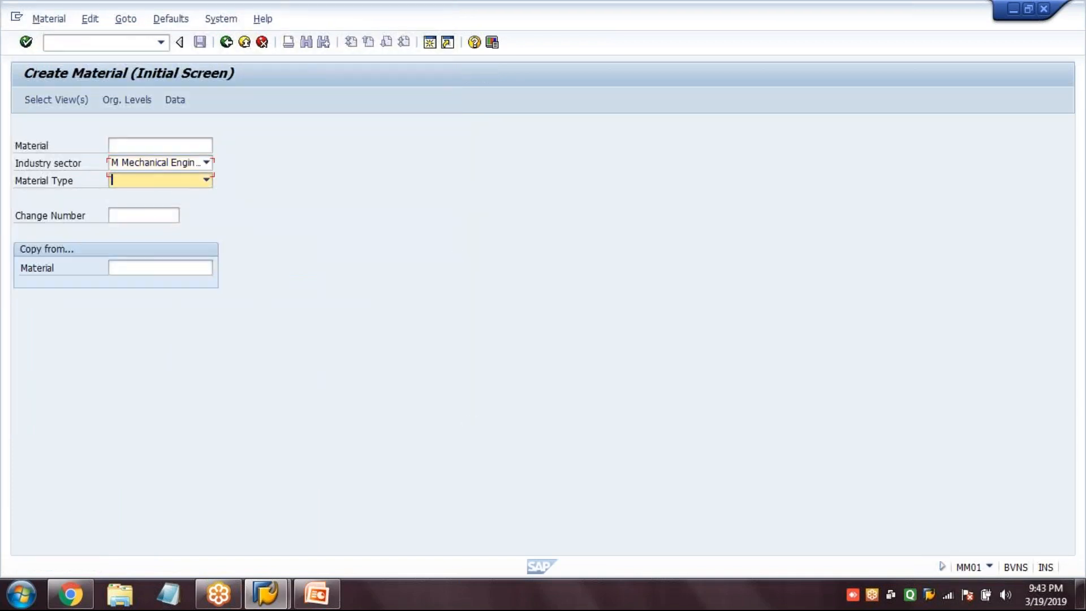
type("roh")
Step: Set material 2233 as the copy-from reference and proceed to the view selection
left_click(157, 266)
type("224")
key("BackSpace")
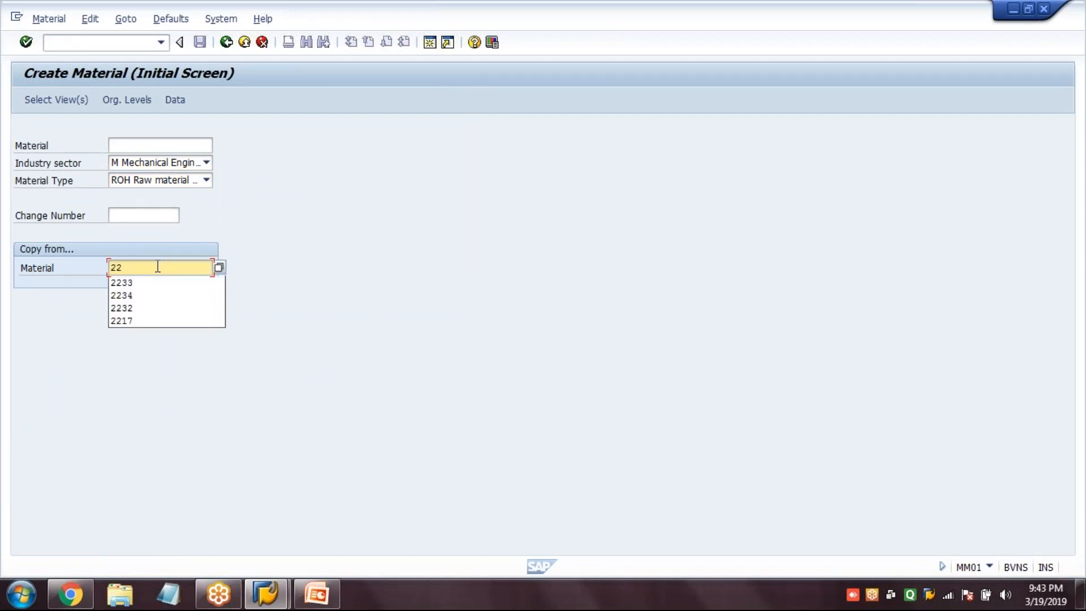
key("Down")
key("Return")
key("Return")
Step: Select the views Basic Data 1, Purchasing, General Plant Data / Storage 1 and 2, and Accounting 1
left_click_drag(335, 160, 368, 75)
left_click(274, 119)
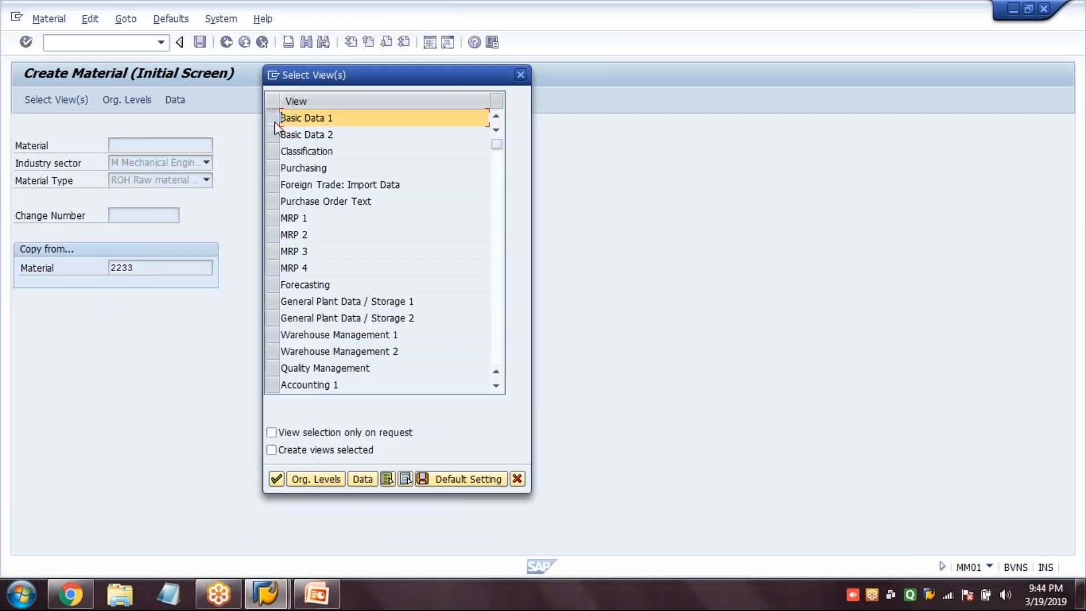
left_click(271, 167)
left_click(271, 301)
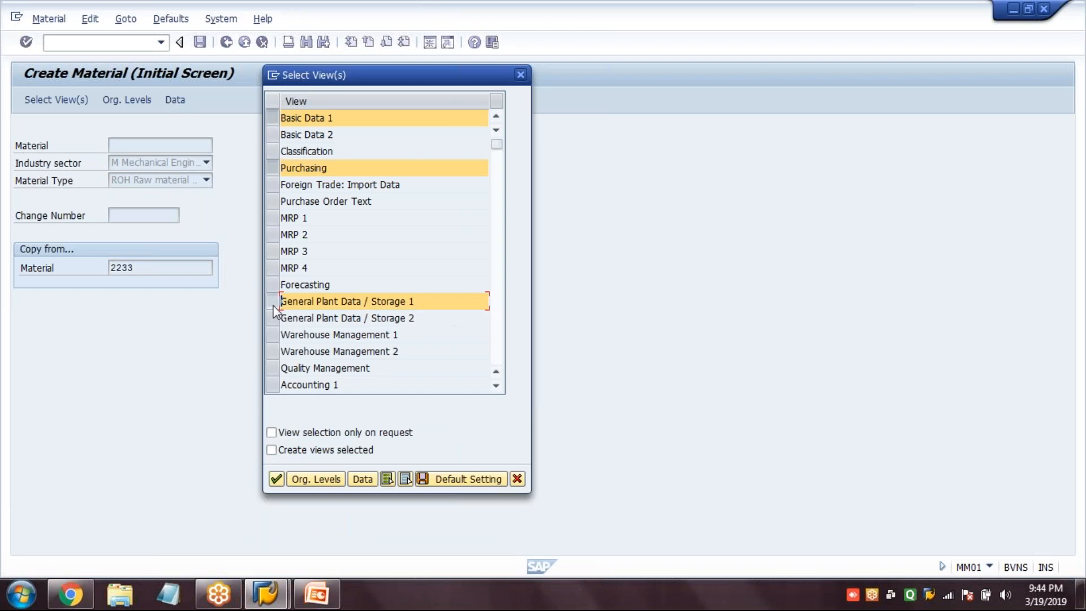
left_click(272, 318)
left_click(270, 385)
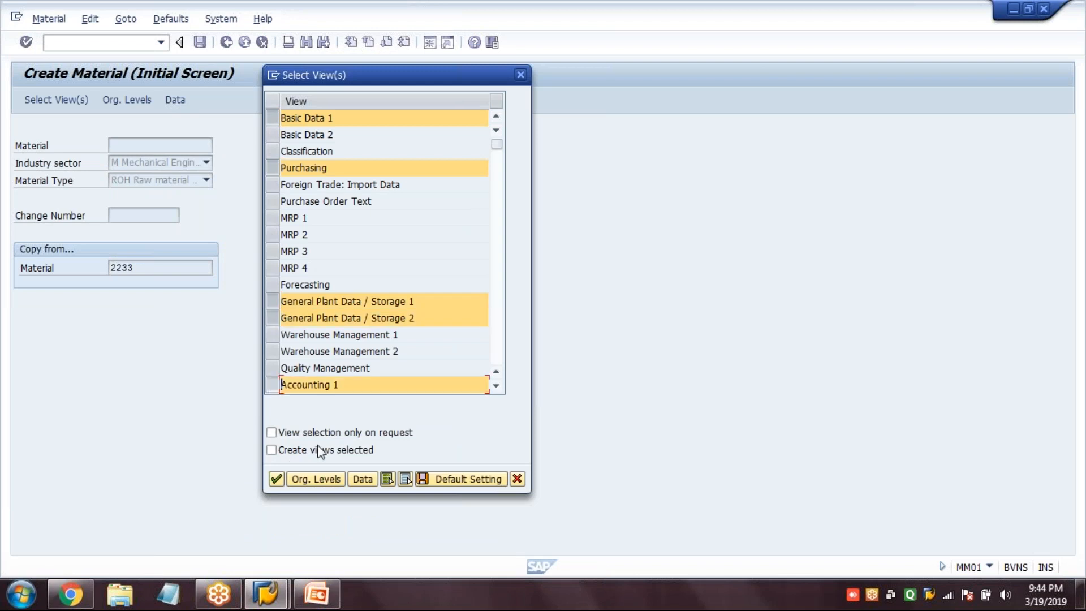
Step: Set the organizational levels to plant 1000 and storage location 0001, copying from plant 1000 and storage location 0001
left_click(313, 480)
type("1000")
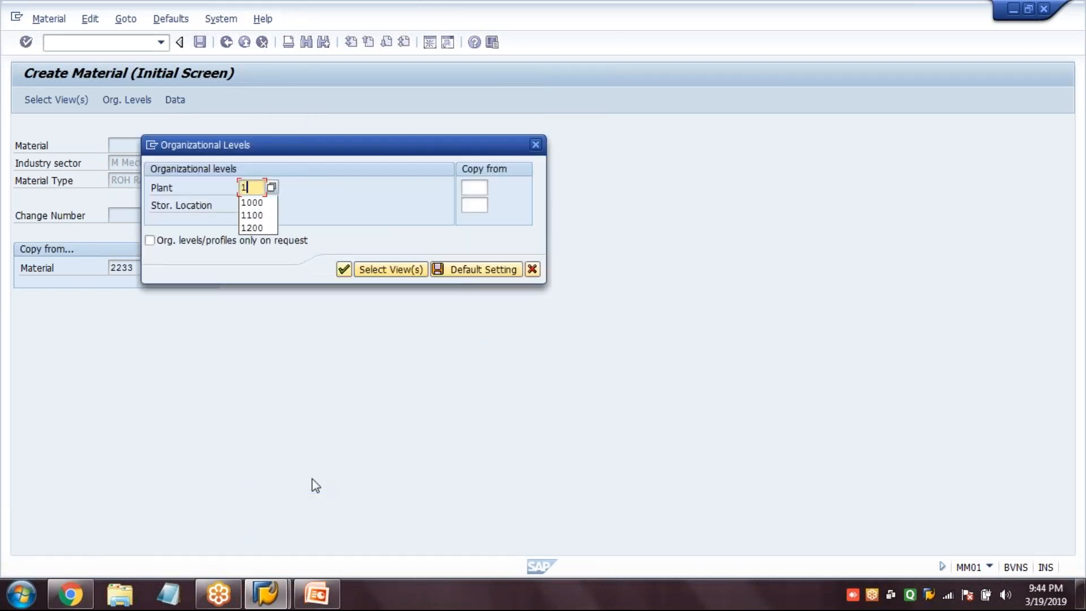
key("Tab")
type("0001")
key("Tab")
type("1000")
key("Tab")
type("0001")
key("Return")
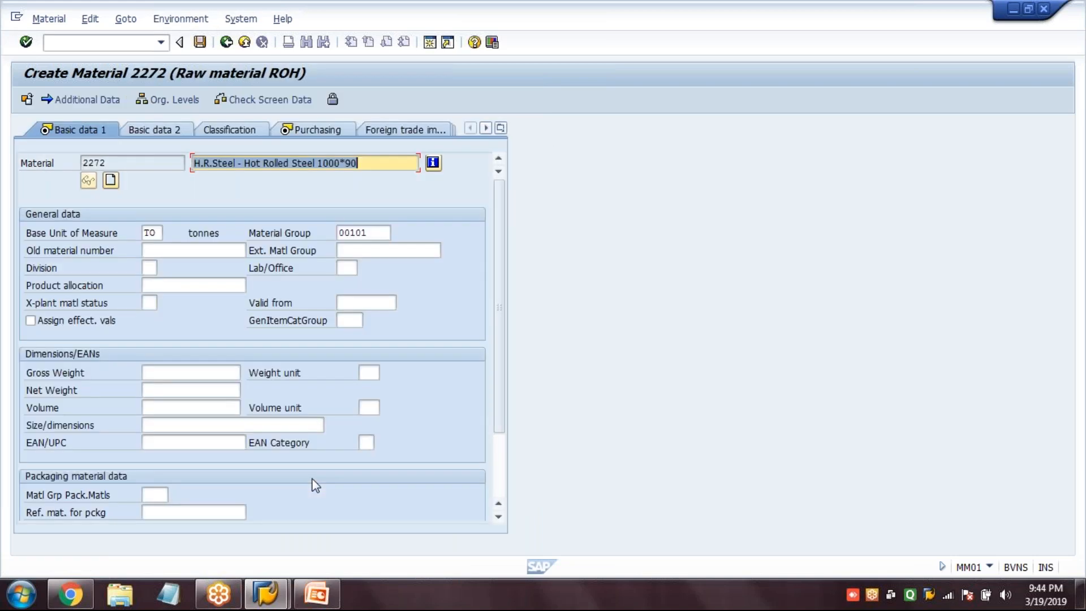
Step: Accept the basic and purchasing data, then set the plant storage data's CC phys. inv. ind. to A with CC fixed enabled
key("Return")
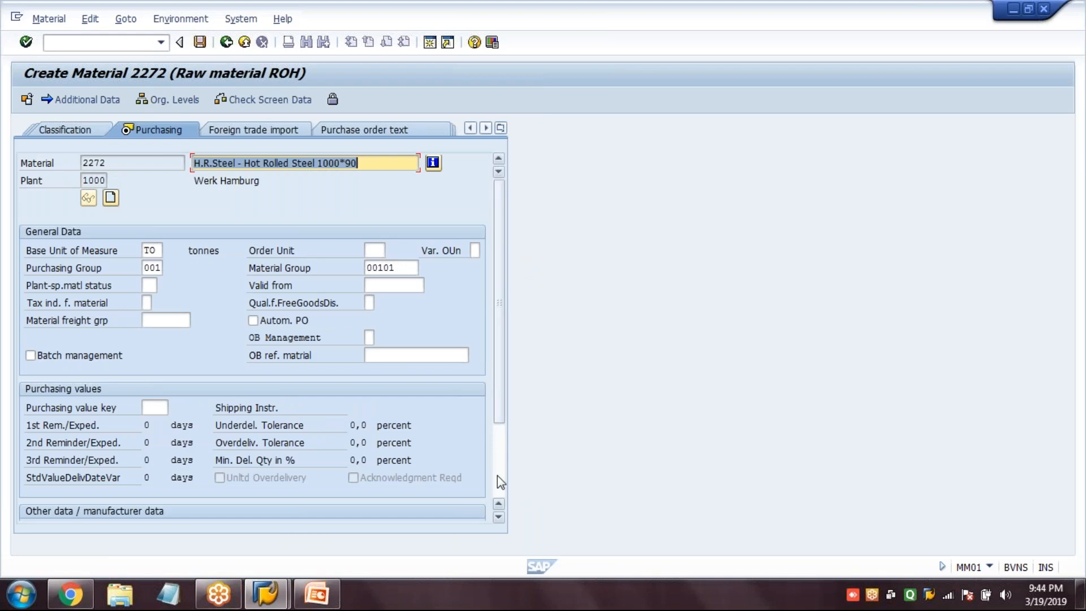
scroll(497, 475, "down", 3)
key("Return")
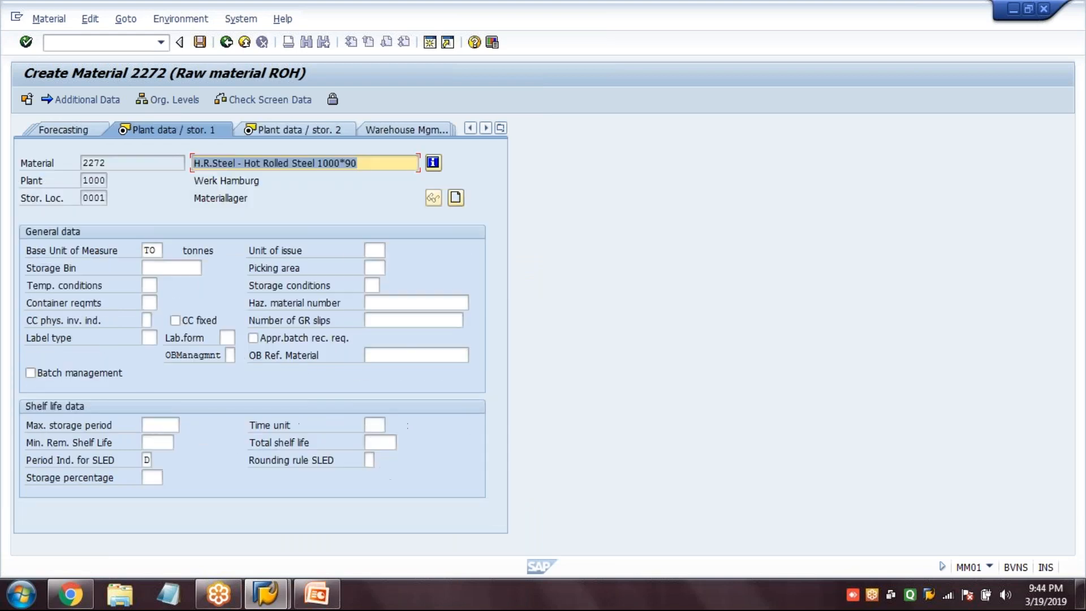
left_click(148, 321)
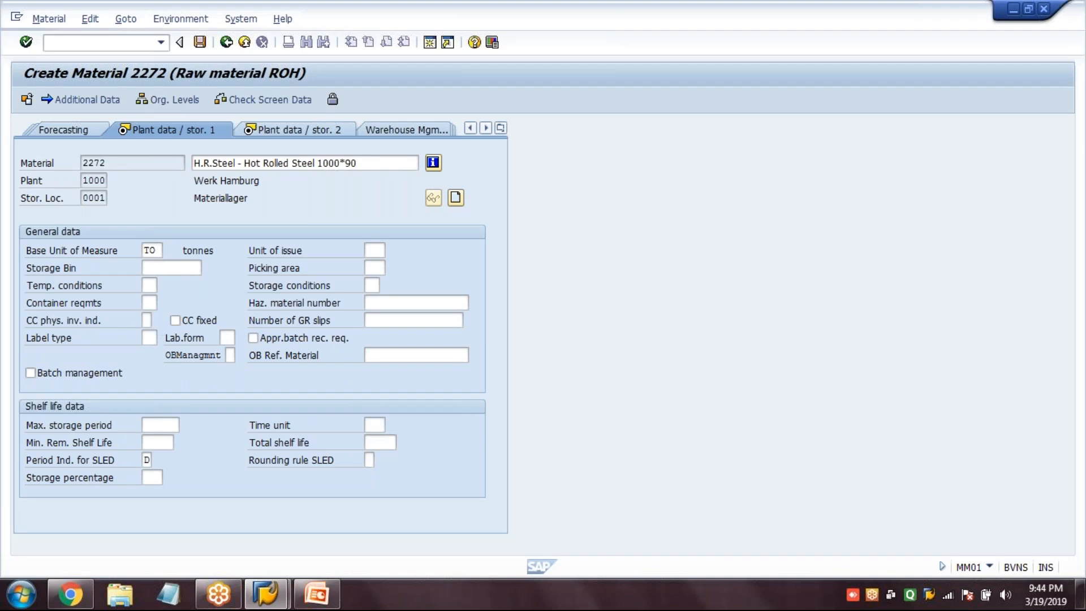
key("F4")
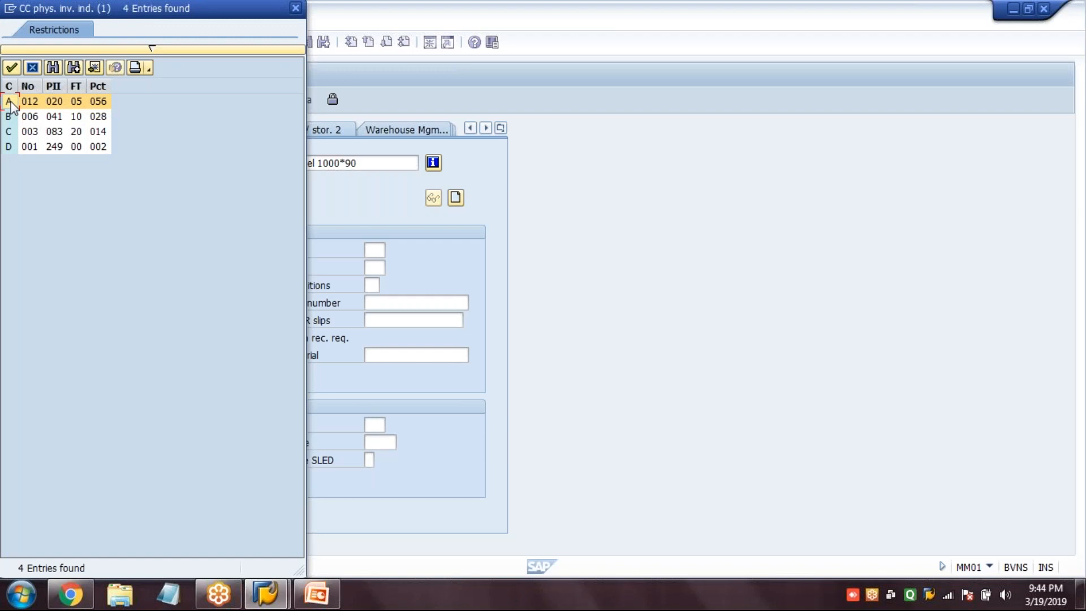
double_click(10, 103)
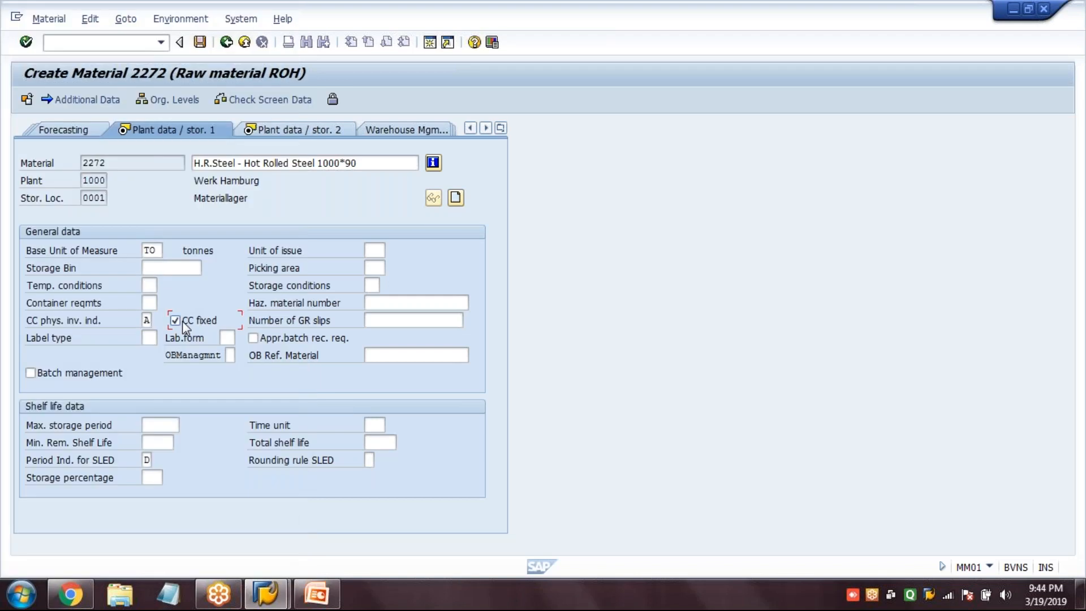
Step: Accept the remaining storage and accounting views unchanged and save the new raw material
key("Return")
key("Return")
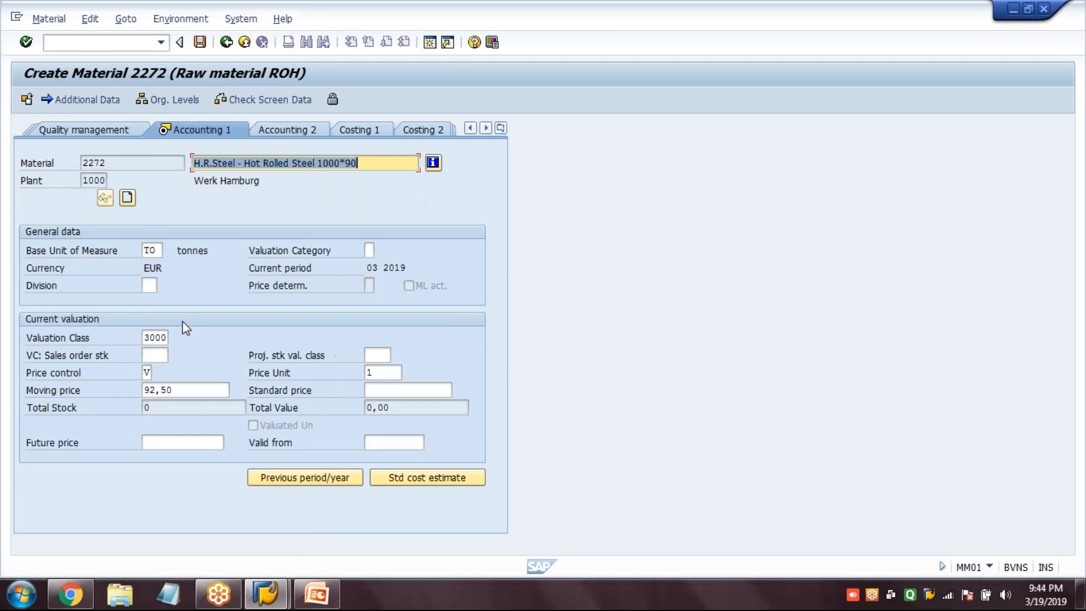
key("Return")
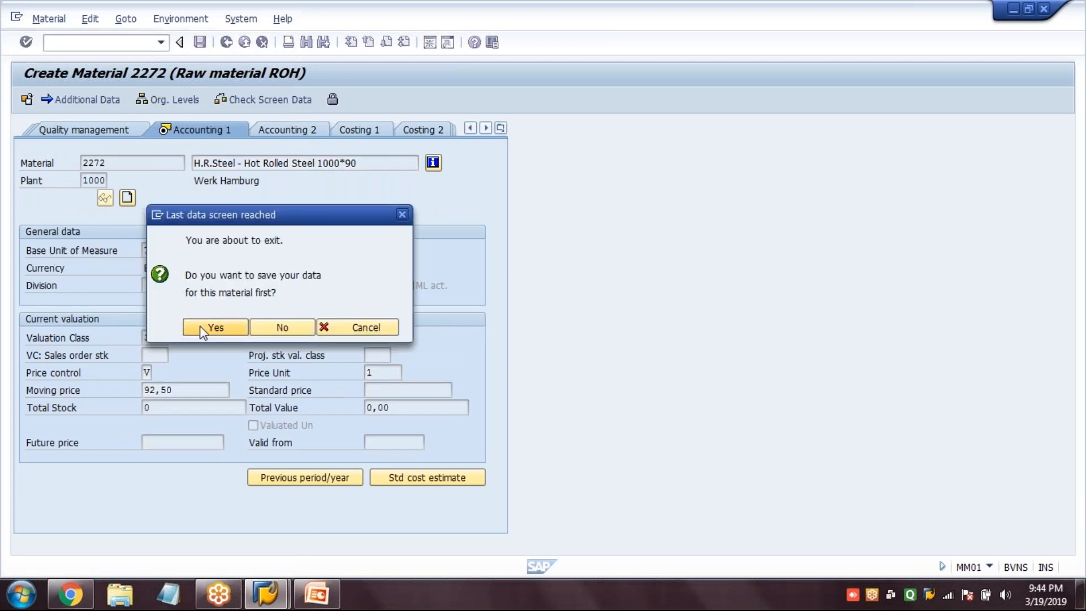
key("Return")
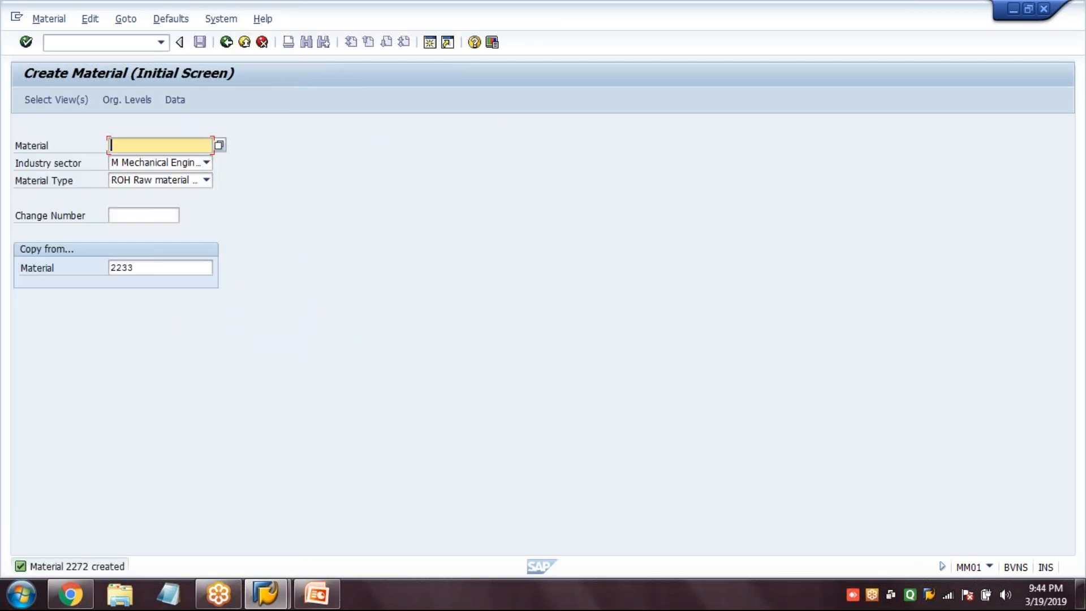
Step: Leave material creation and open transaction MB1C for other goods receipts
left_click(226, 42)
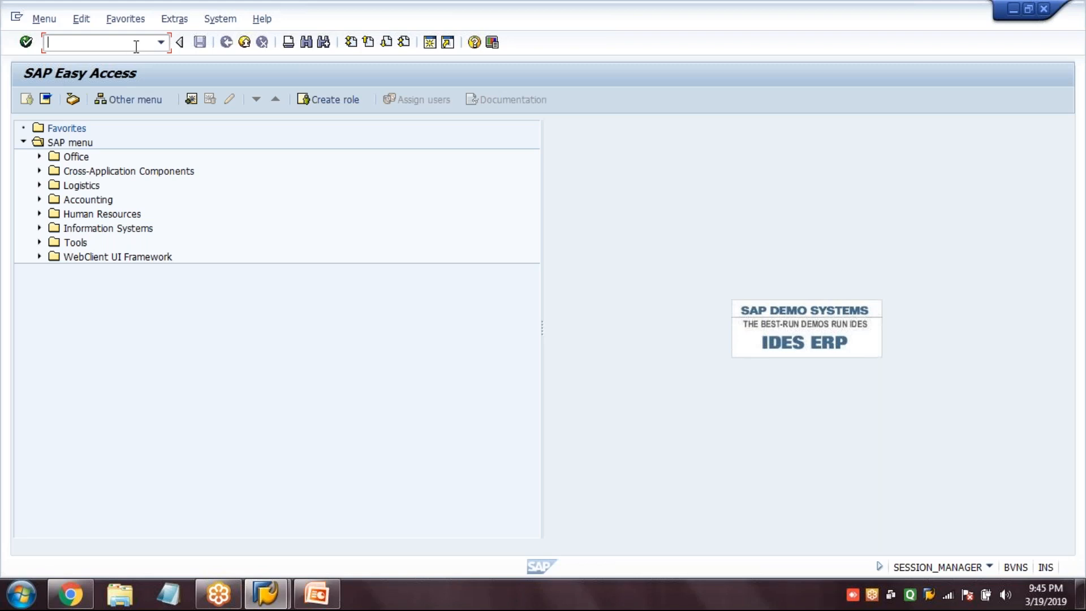
left_click(105, 46)
type("MB1C")
key("Return")
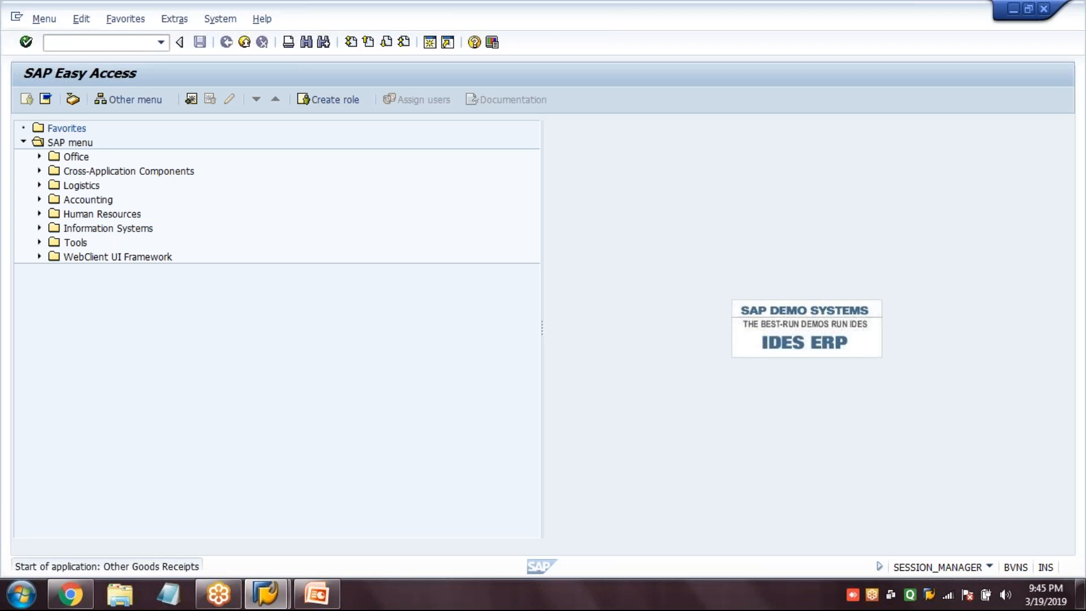
Step: Set the goods receipt defaults to movement type 501, plant 1000 and storage location 0001 and proceed to the items
type("501")
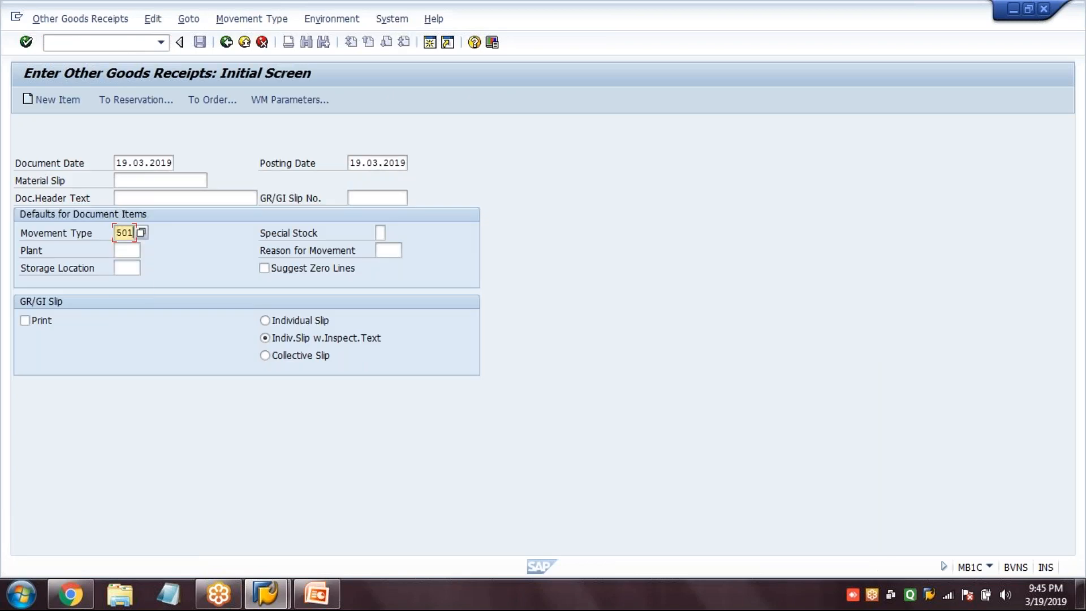
key("Tab")
type("1000")
key("Tab")
type("0001")
key("Return")
Step: Enter material 2272 with quantity 100 as the receipt's first item, post the goods receipt and leave the transaction
type("22")
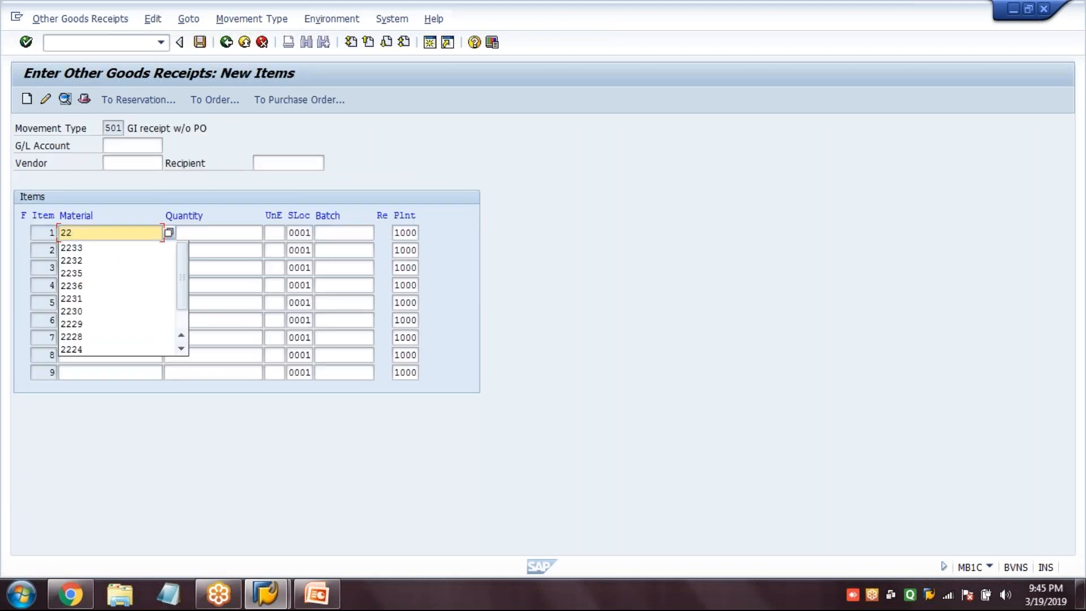
type("72")
key("Tab")
type("100")
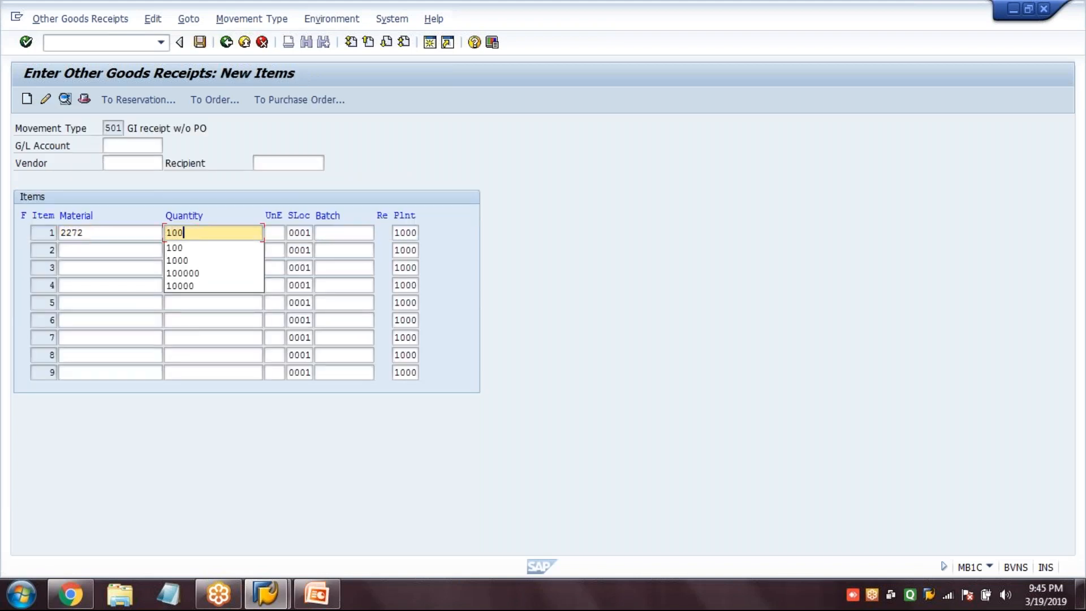
key("Return")
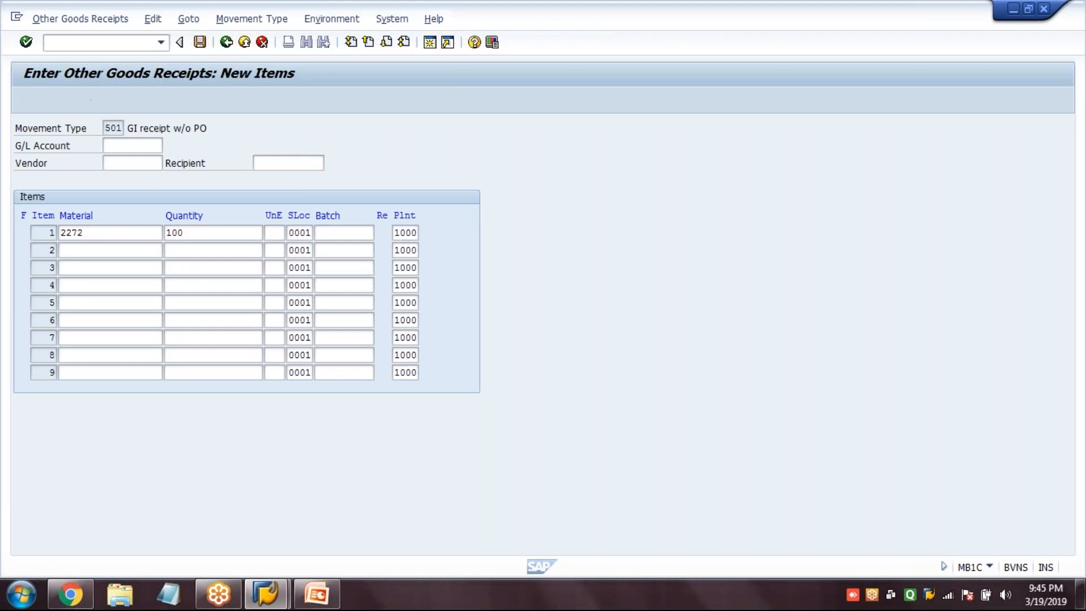
left_click(199, 42)
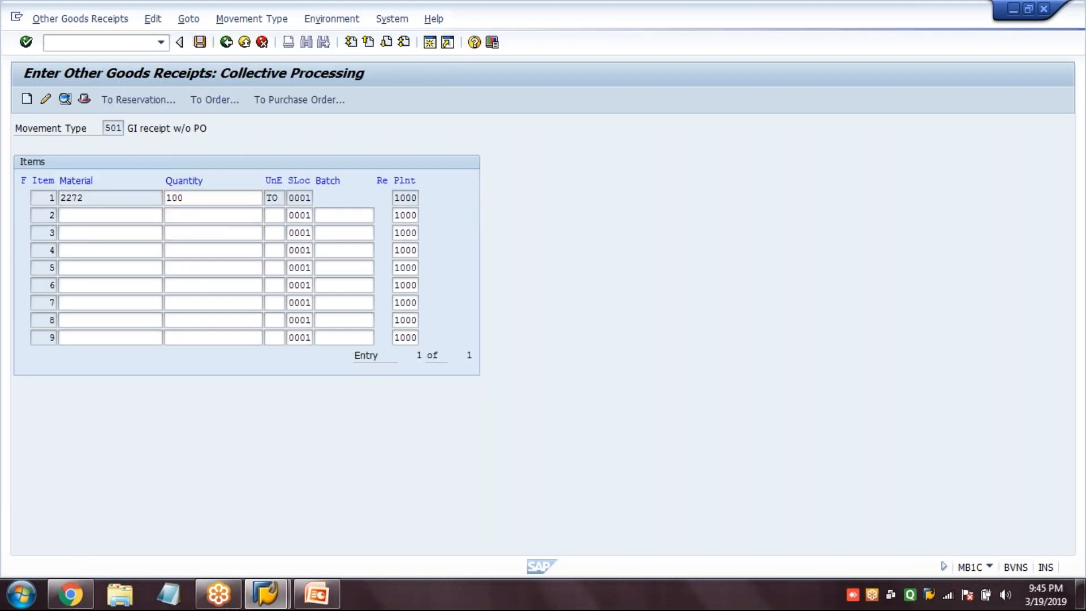
left_click(226, 42)
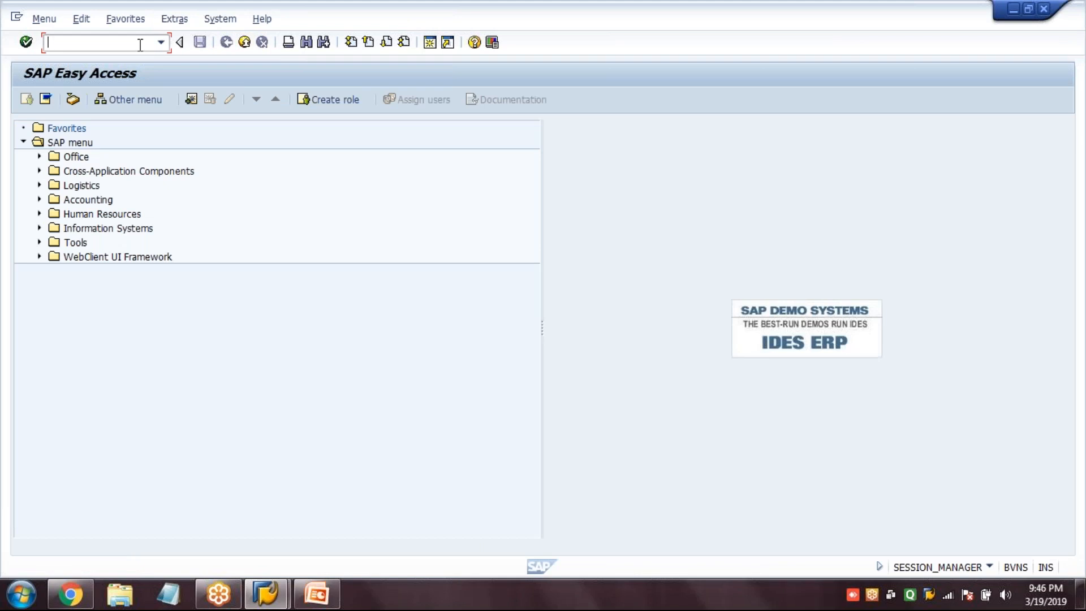
Step: Open transaction MM02 for material 2272 and bring up its view selection
type("mm02")
key("Return")
type("2272")
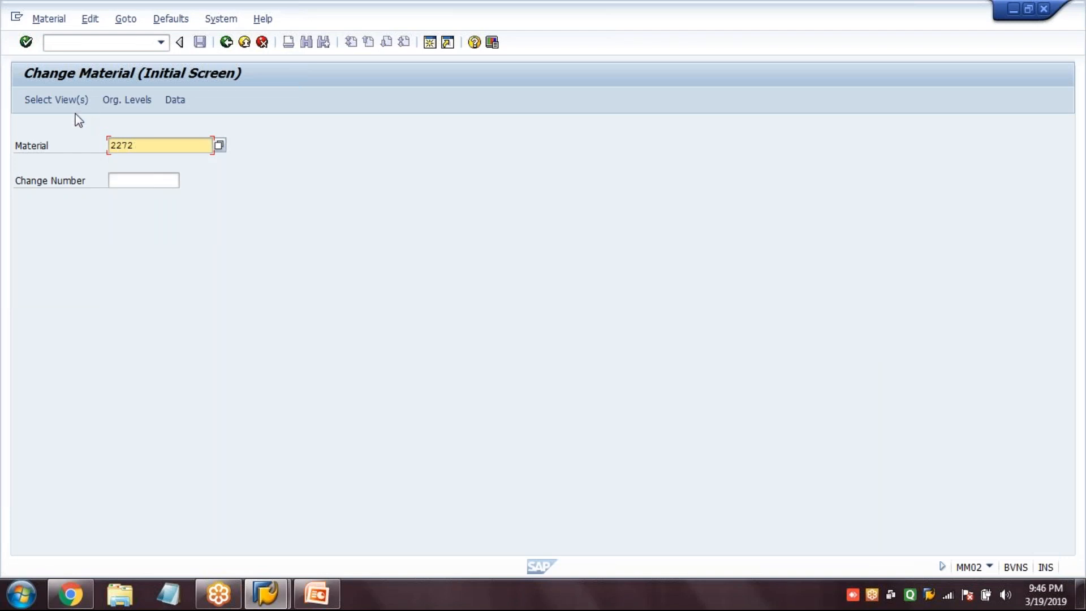
left_click(71, 100)
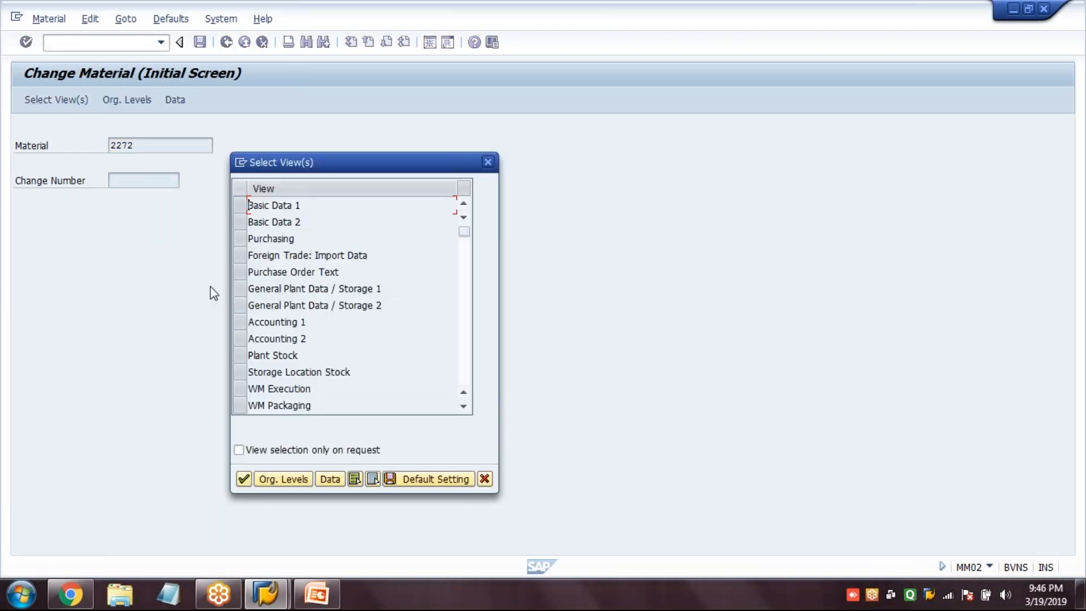
Step: Display the Storage Location Stock view of the material for plant 1000 and storage location 0001
left_click(239, 371)
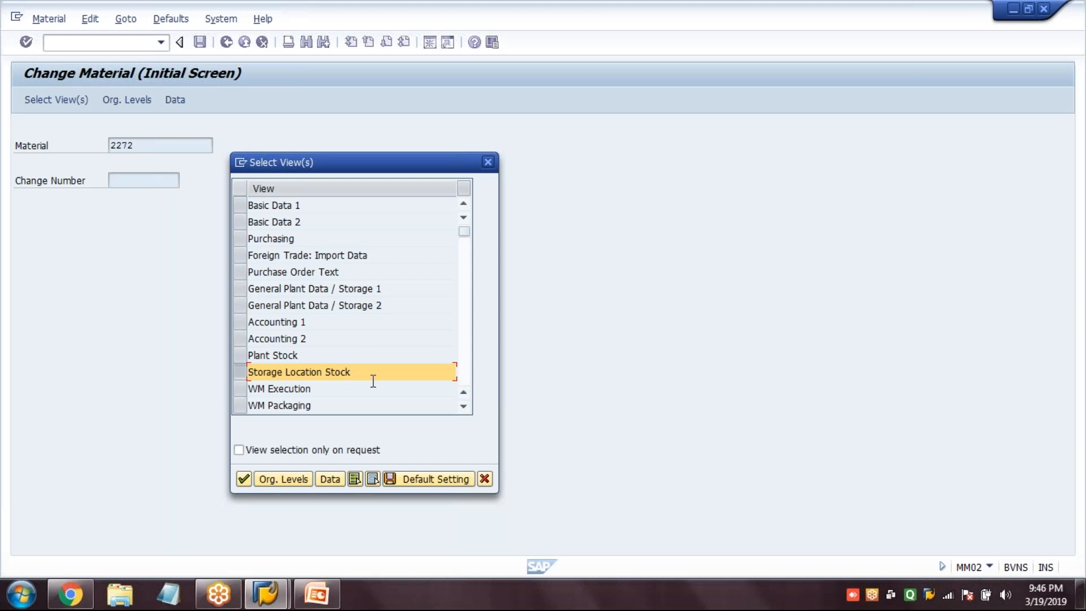
left_click(285, 480)
type("1000")
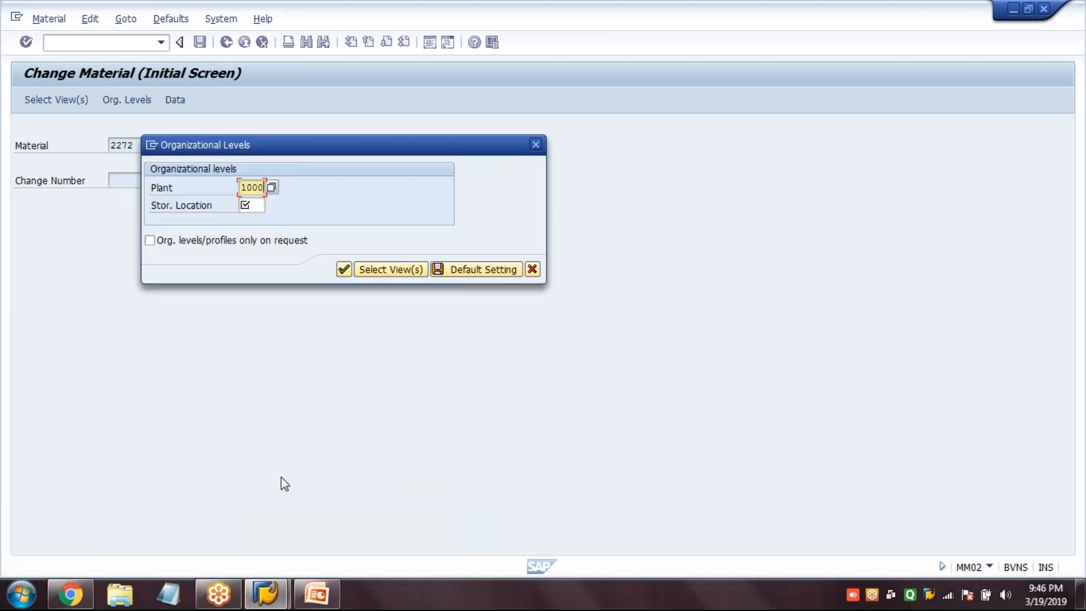
key("Tab")
type("0001")
key("Return")
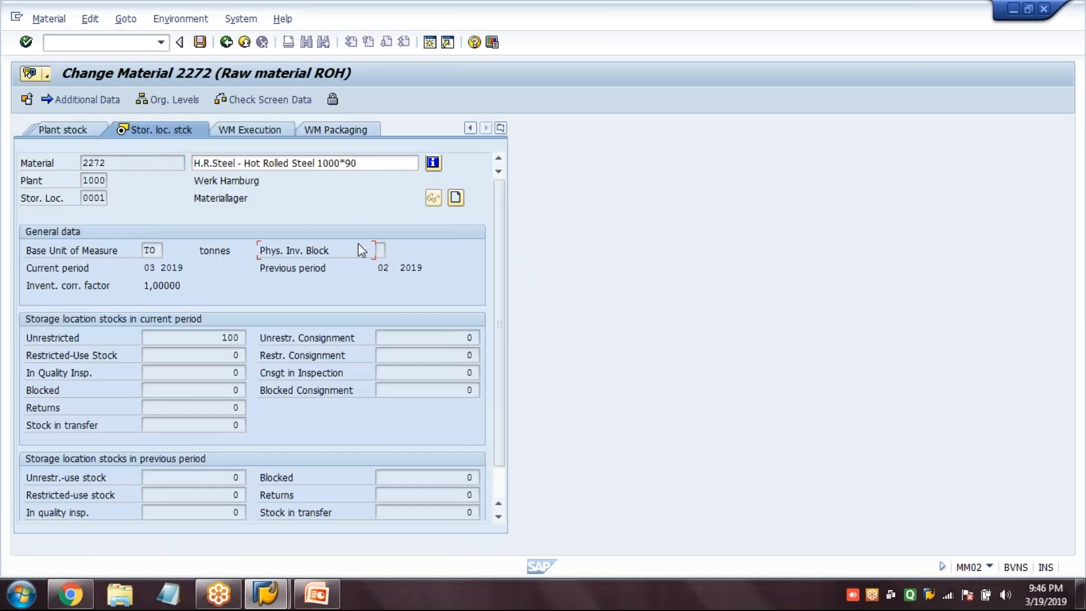
Step: Examine the possible values of the Phys. Inv. Block indicator, then leave the material without changes
left_click(379, 250)
left_click(392, 252)
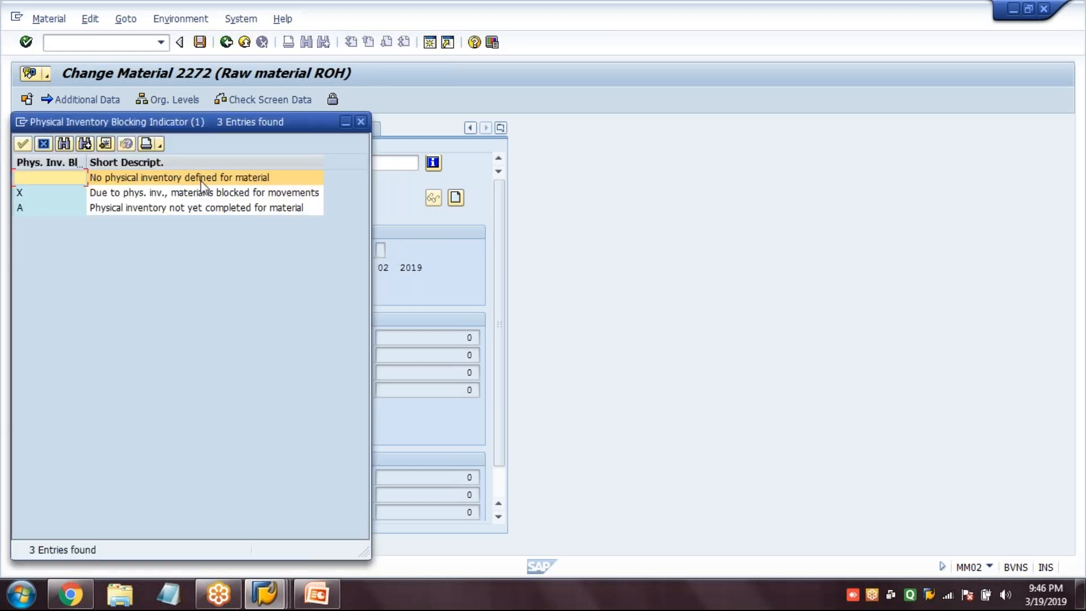
left_click(201, 180)
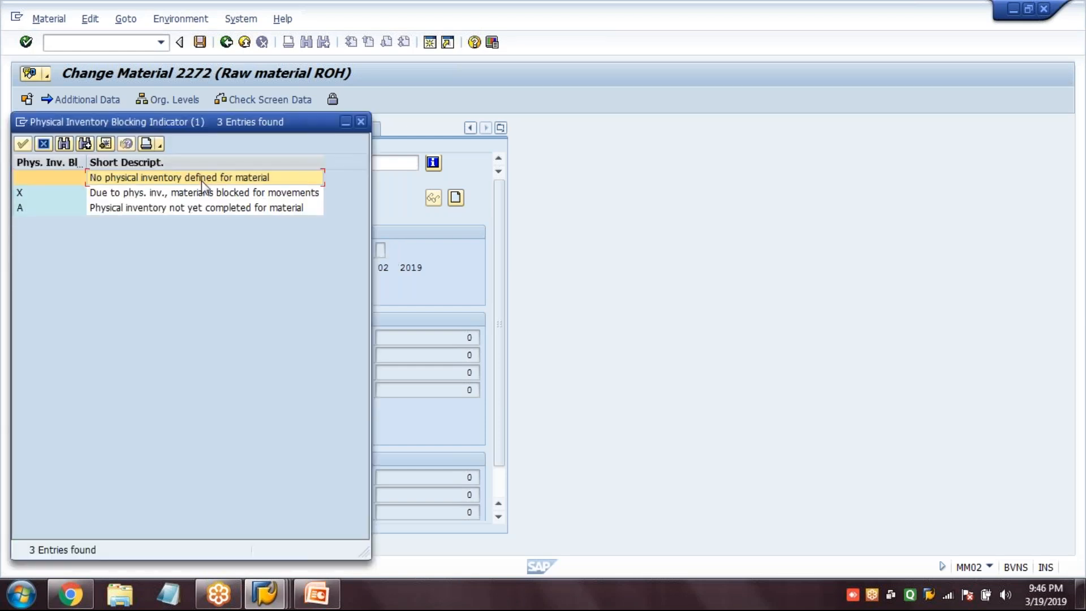
left_click(45, 145)
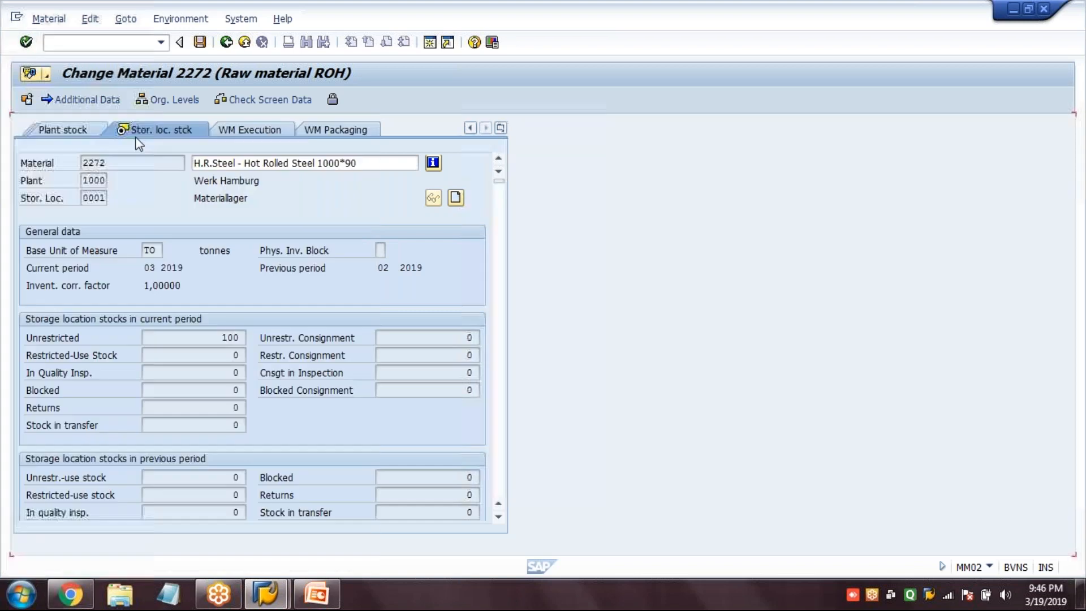
left_click(371, 164)
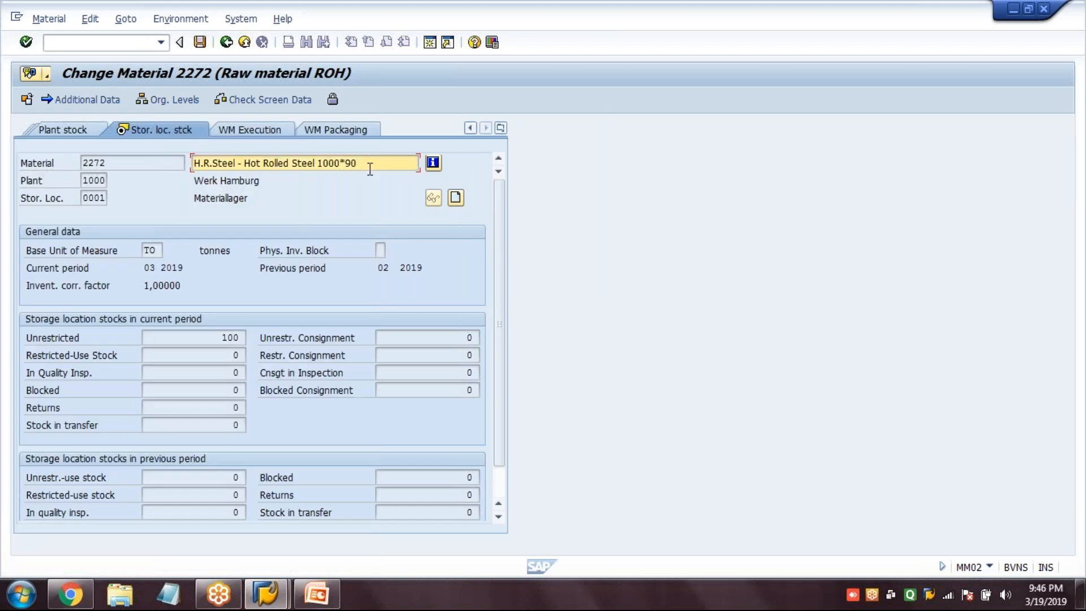
left_click(222, 49)
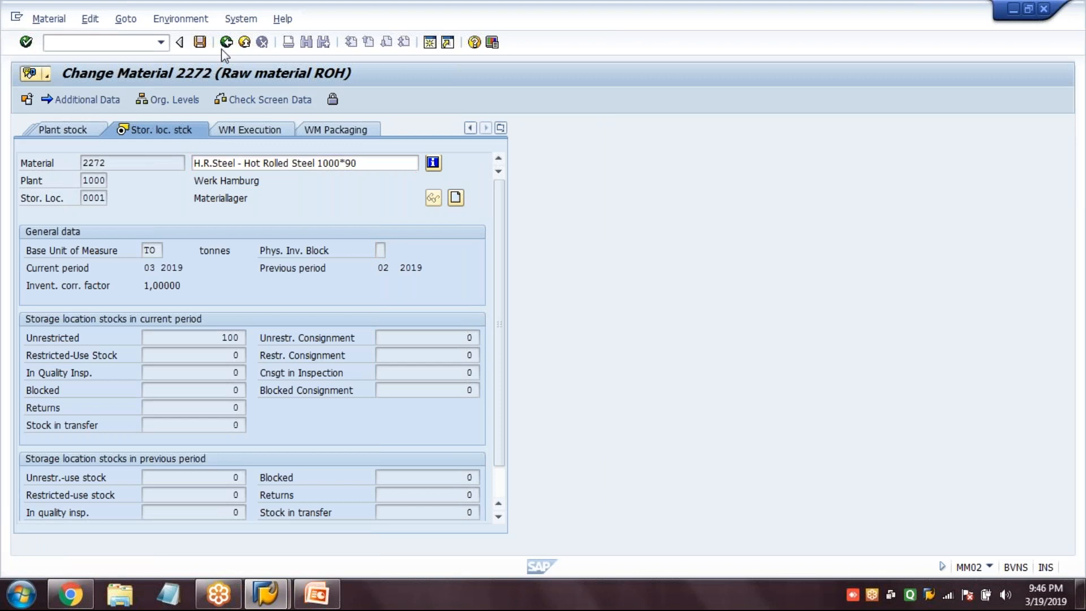
left_click(222, 49)
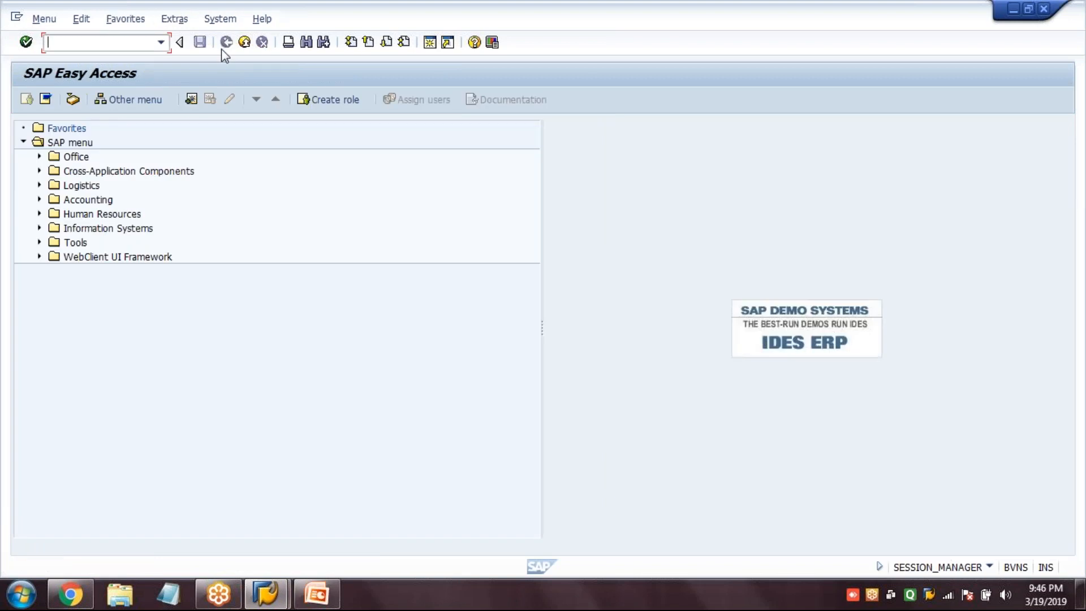
Step: Switch to the PowerPoint presentation and review the Physical Inventory Process slide with its transaction codes in full screen
left_click(315, 598)
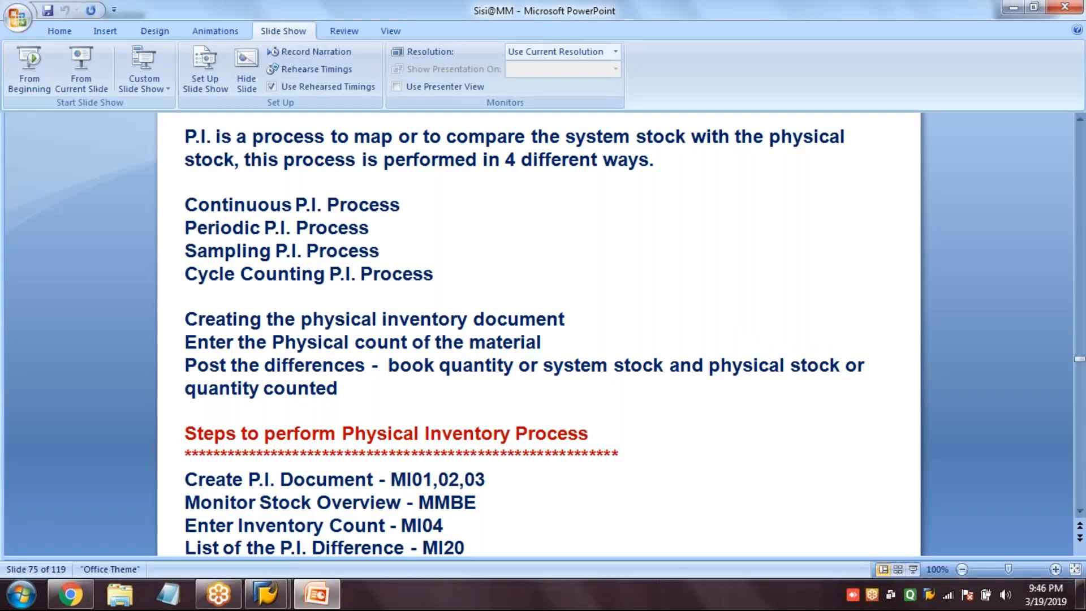
left_click(84, 80)
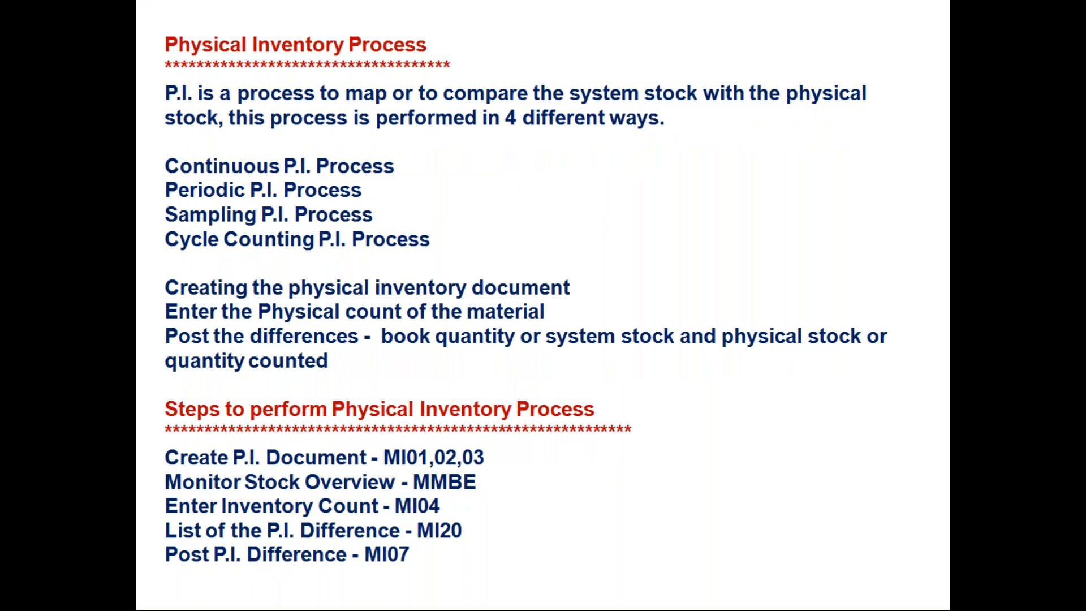
key("Escape")
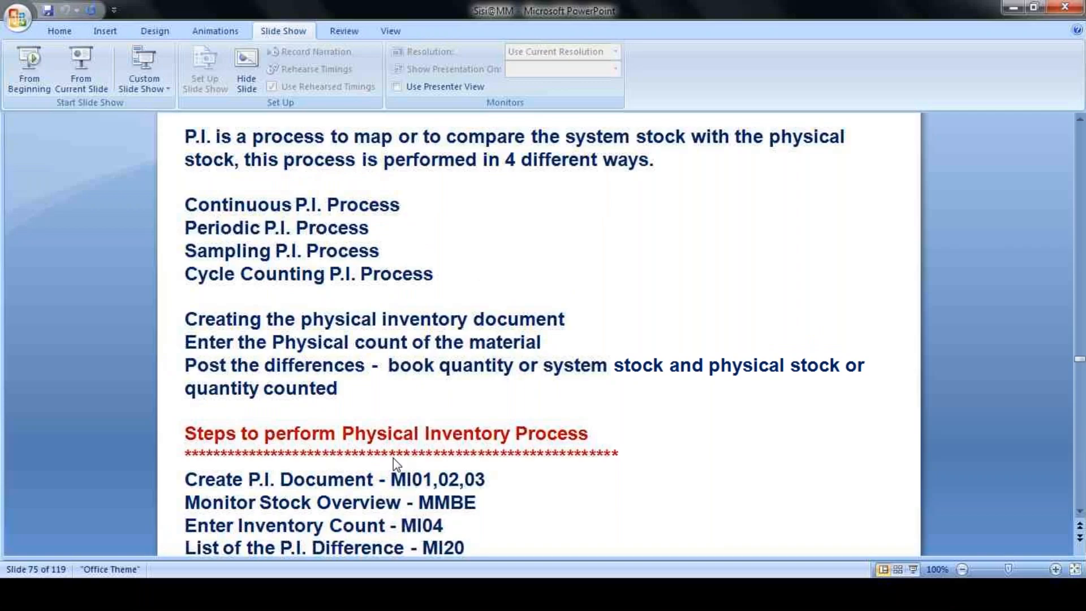
Step: Return to SAP and open transaction MI01 for creating a physical inventory document
mouse_move(266, 594)
left_click(330, 497)
type("MI01")
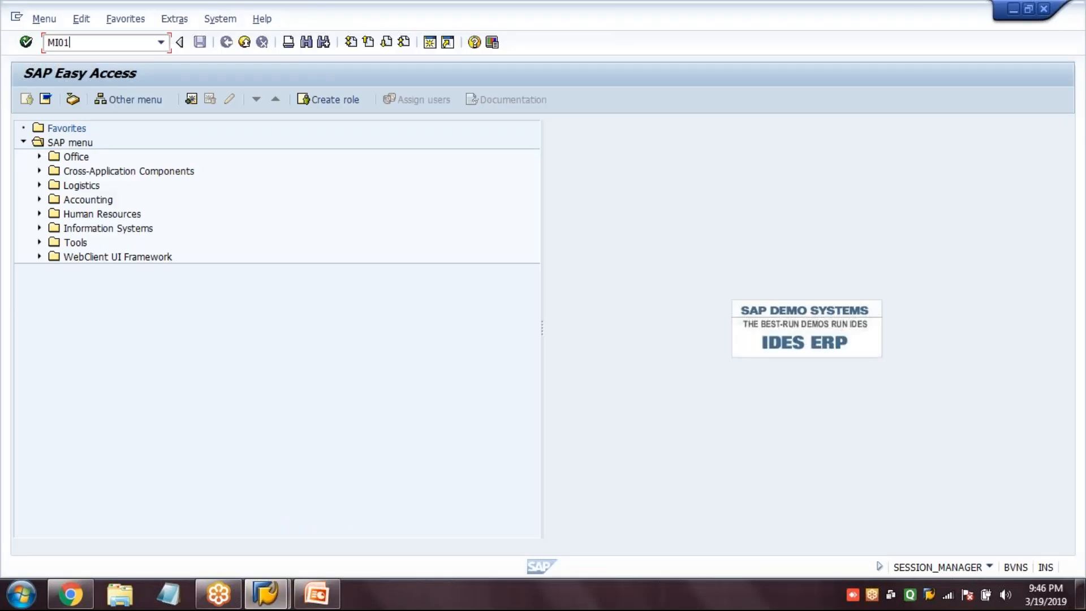
key("Return")
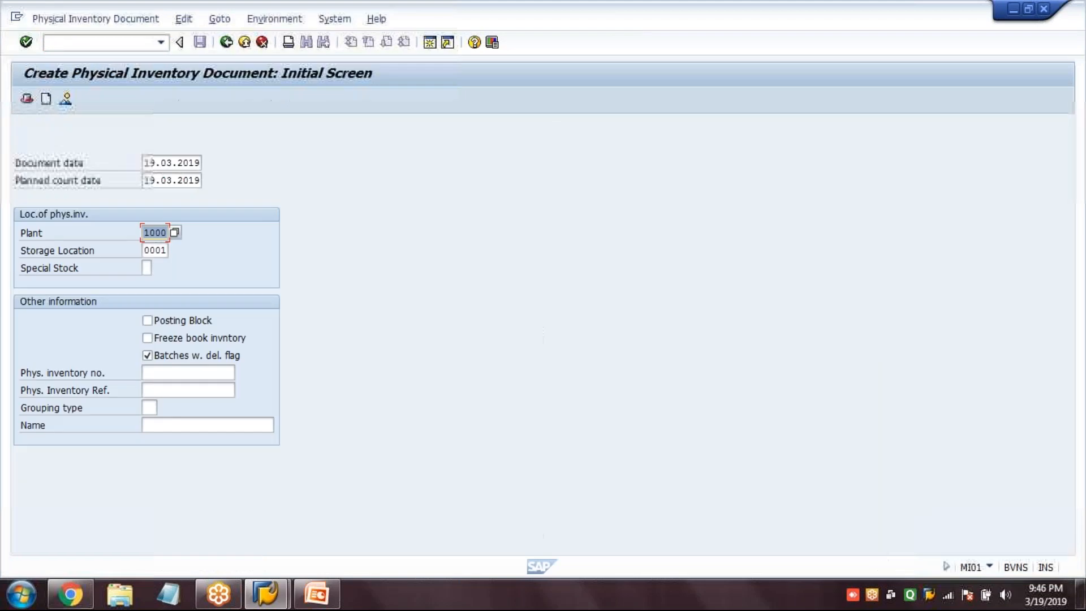
Step: Accept both dates as 19.03.2019 with plant 1000 and storage location 0001, and proceed to the document's items
key("shift+Tab")
key("shift+Tab")
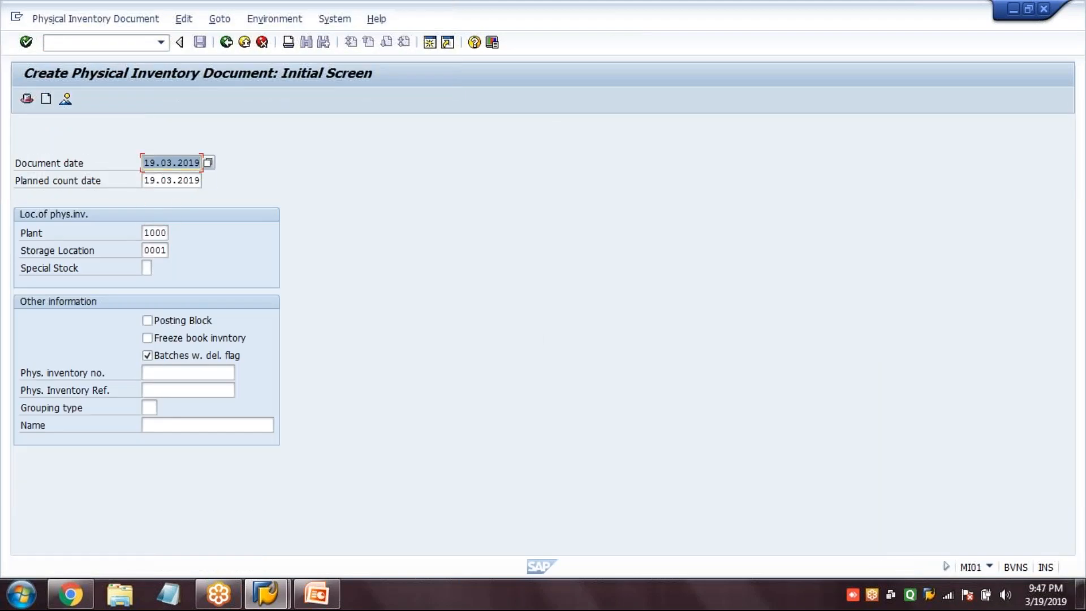
key("Tab")
key("Tab")
key("Tab")
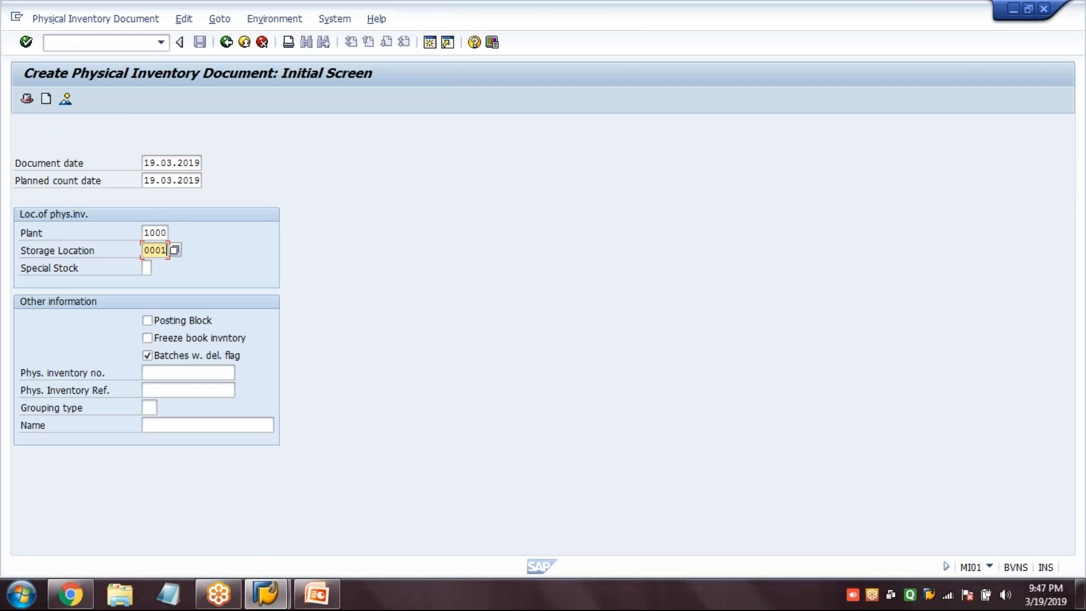
key("Return")
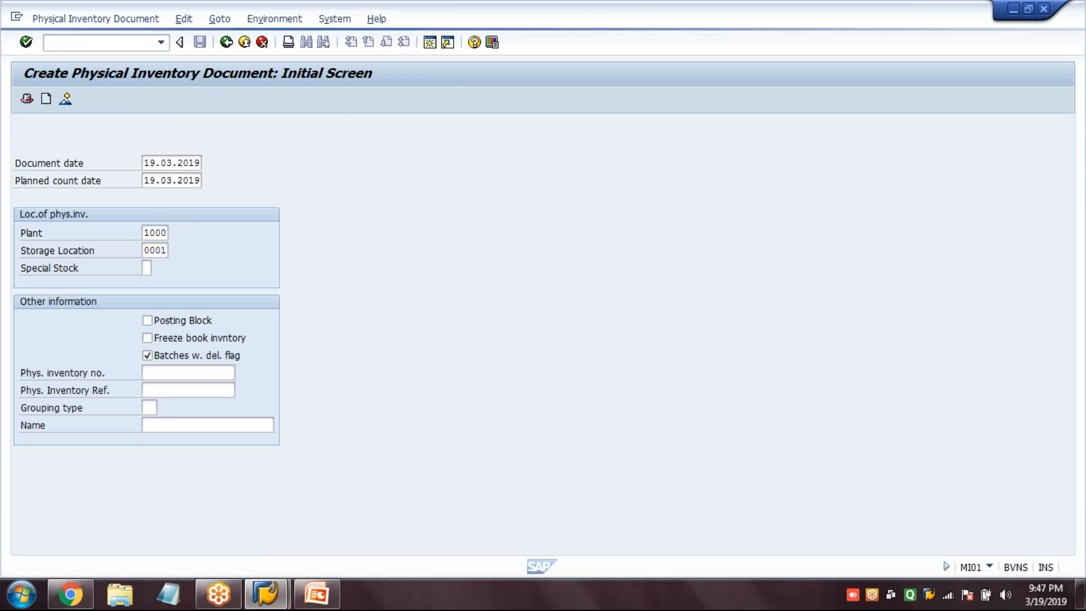
Step: Enter material 2272 as the first item of the inventory document, leaving its batch empty
type("2272")
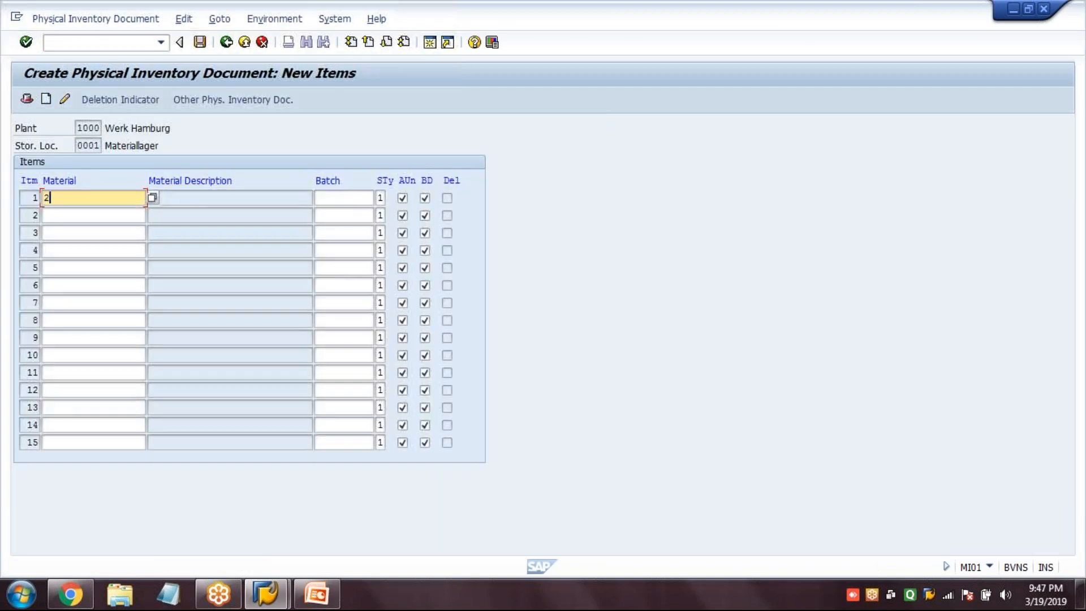
key("Tab")
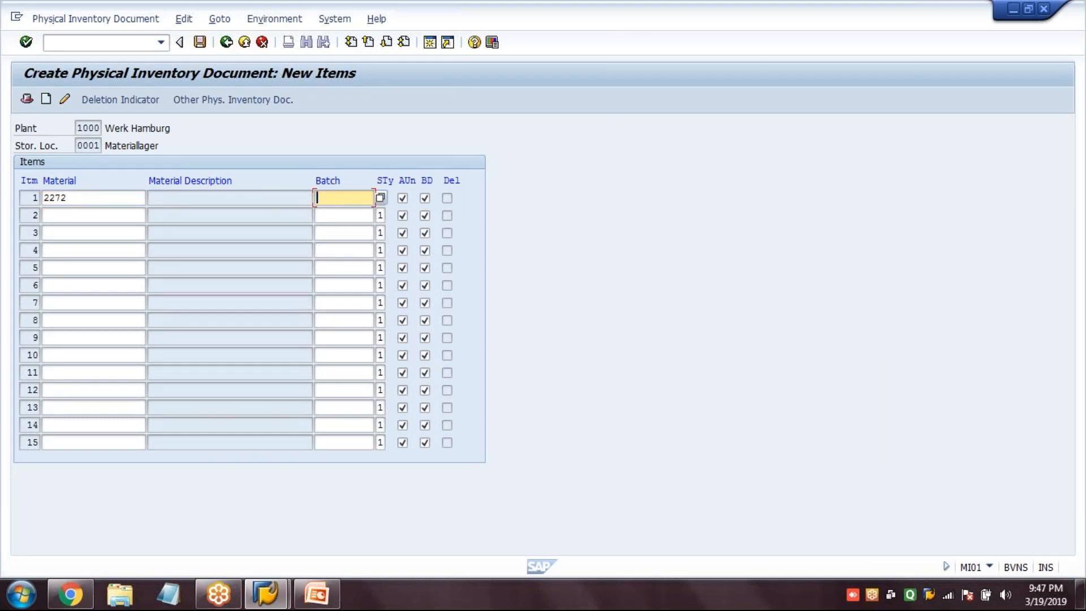
key("Tab")
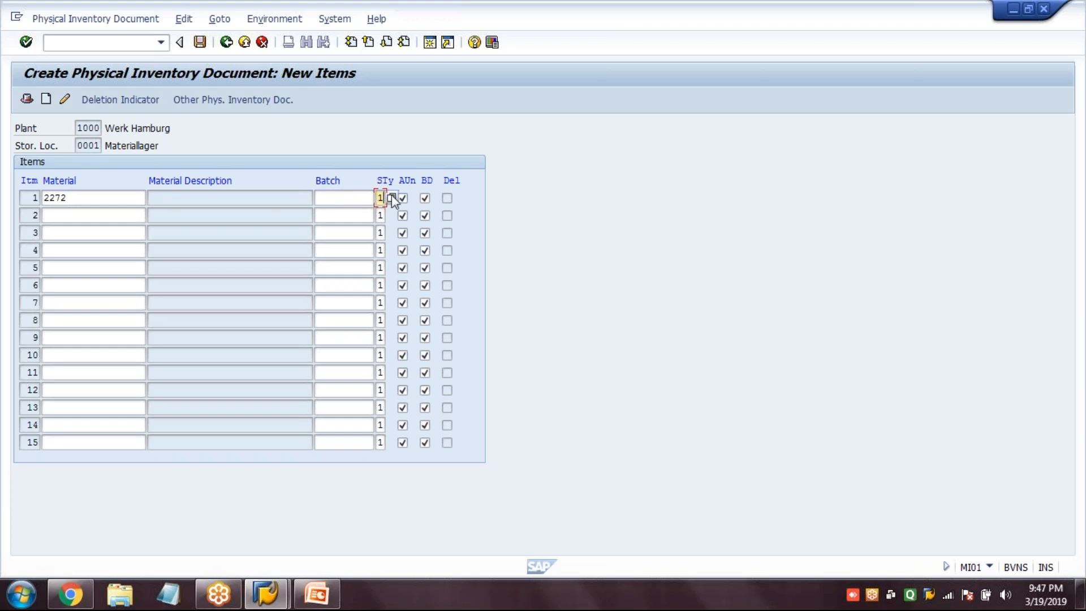
Step: Review the available stock types for the first item and choose 1 Warehouse
left_click(391, 196)
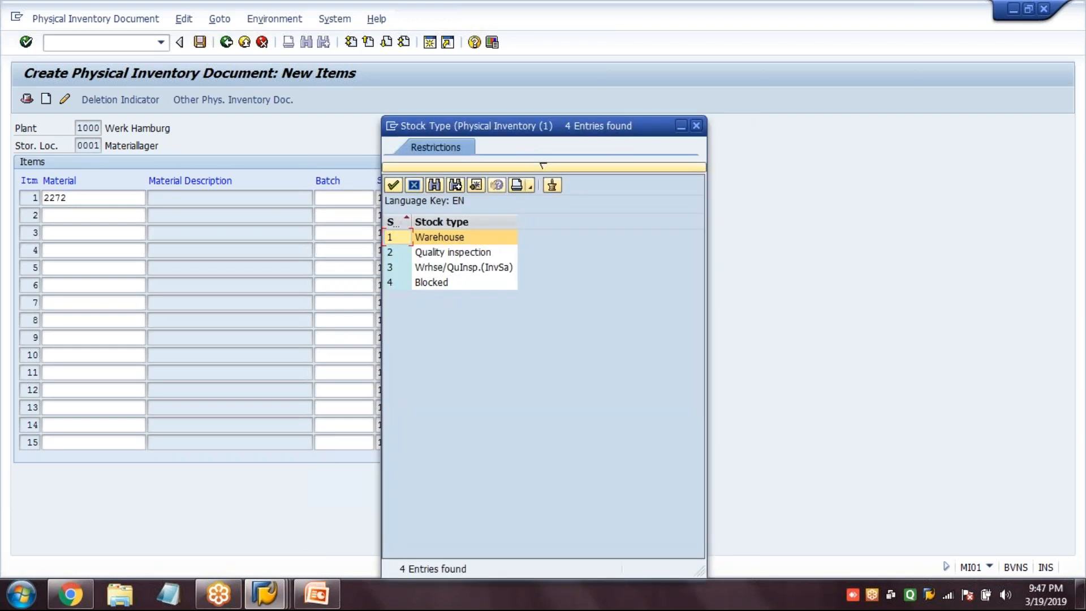
left_click(469, 240)
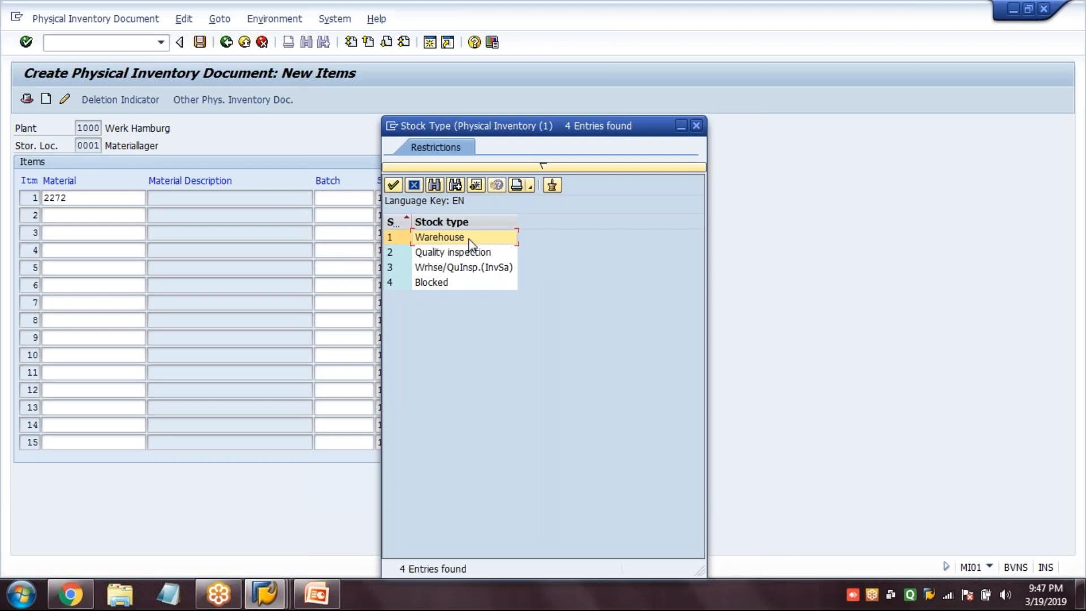
key("Down")
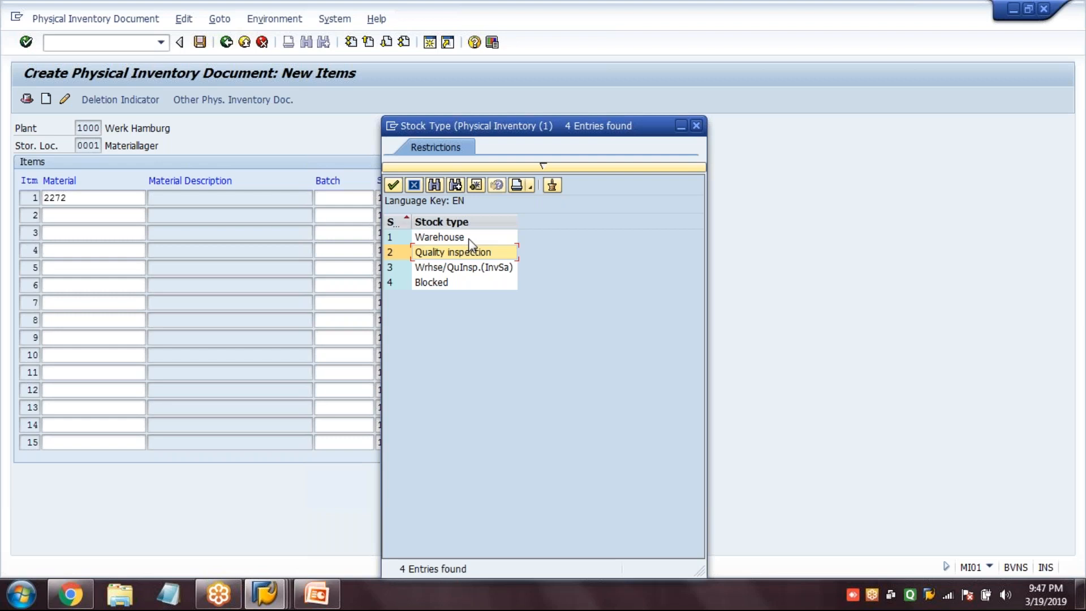
key("Down")
key("Down")
key("Up")
key("Up")
key("Up")
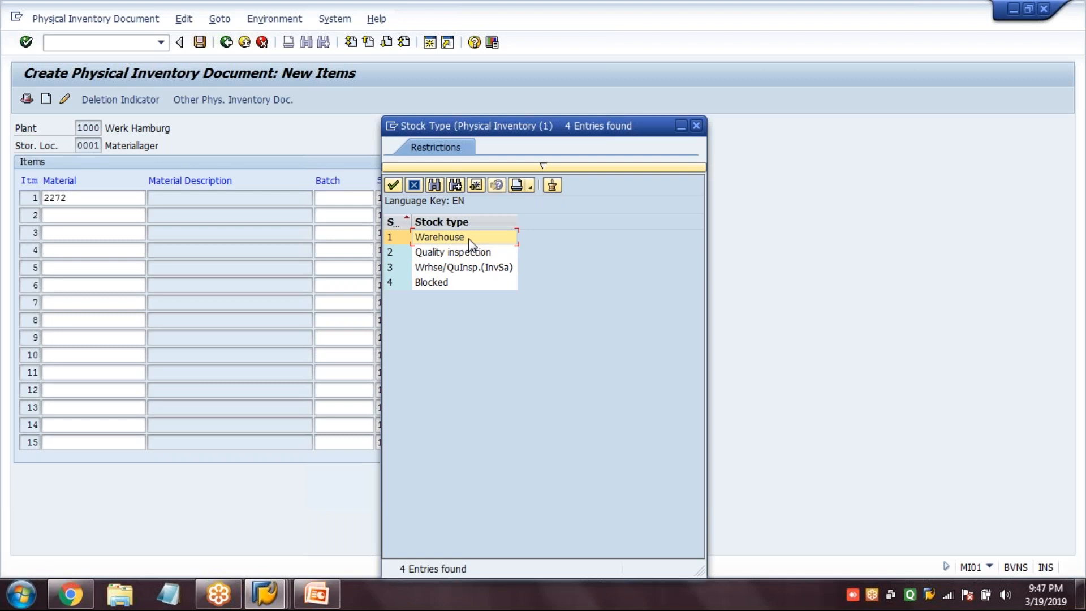
key("Return")
Step: Confirm the entered item and save the physical inventory document
left_click(81, 215)
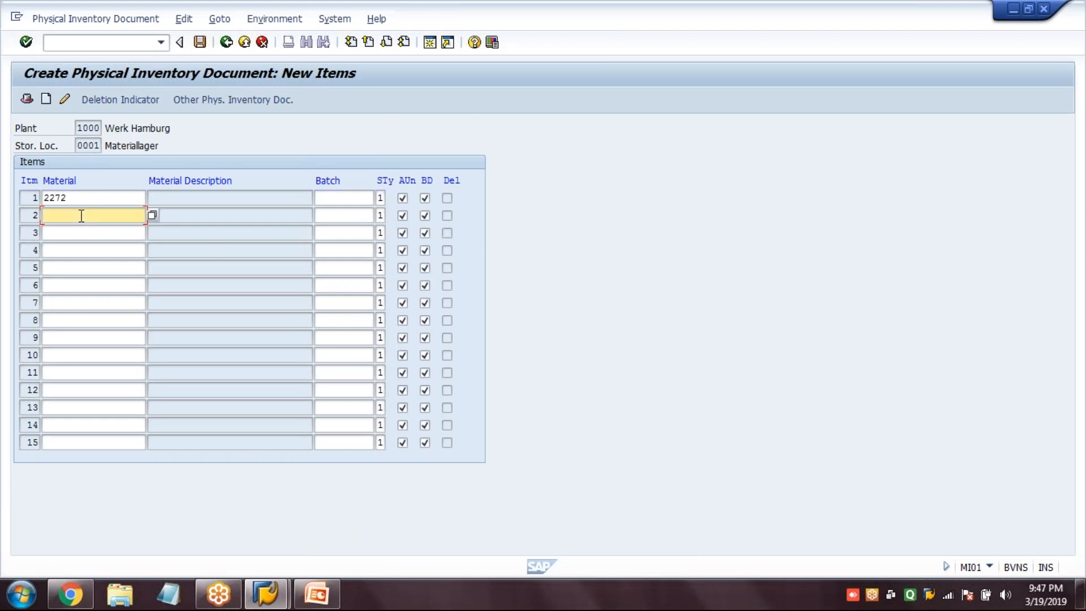
key("Return")
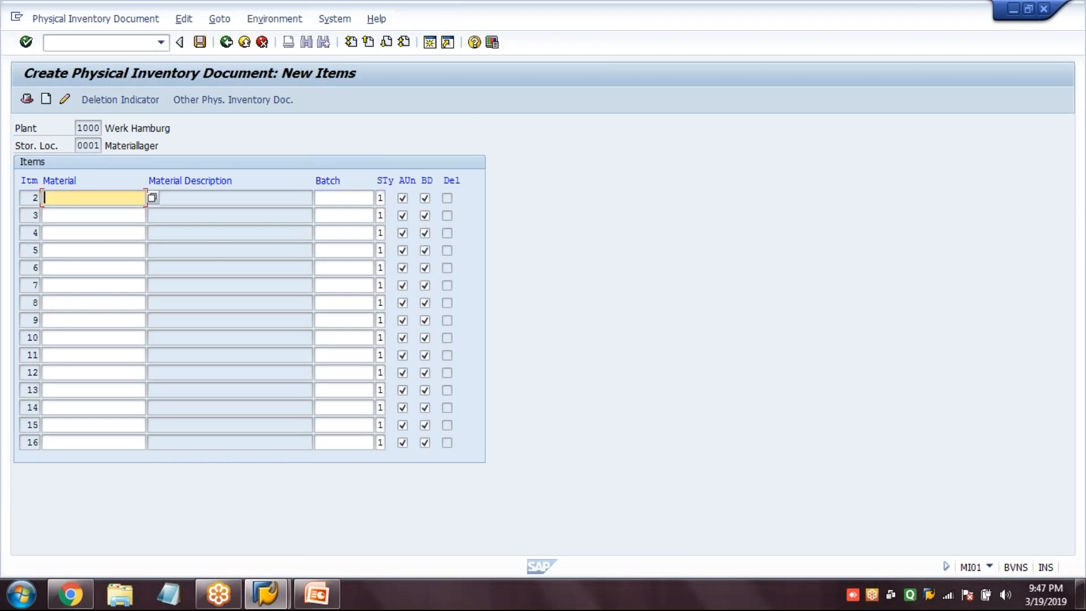
left_click(200, 44)
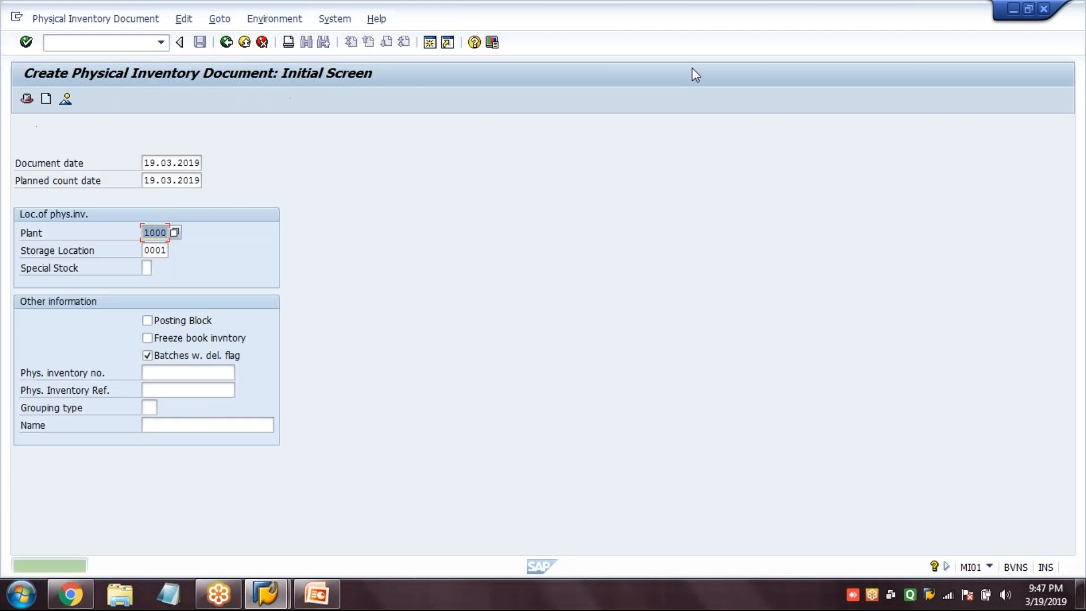
left_click(952, 25)
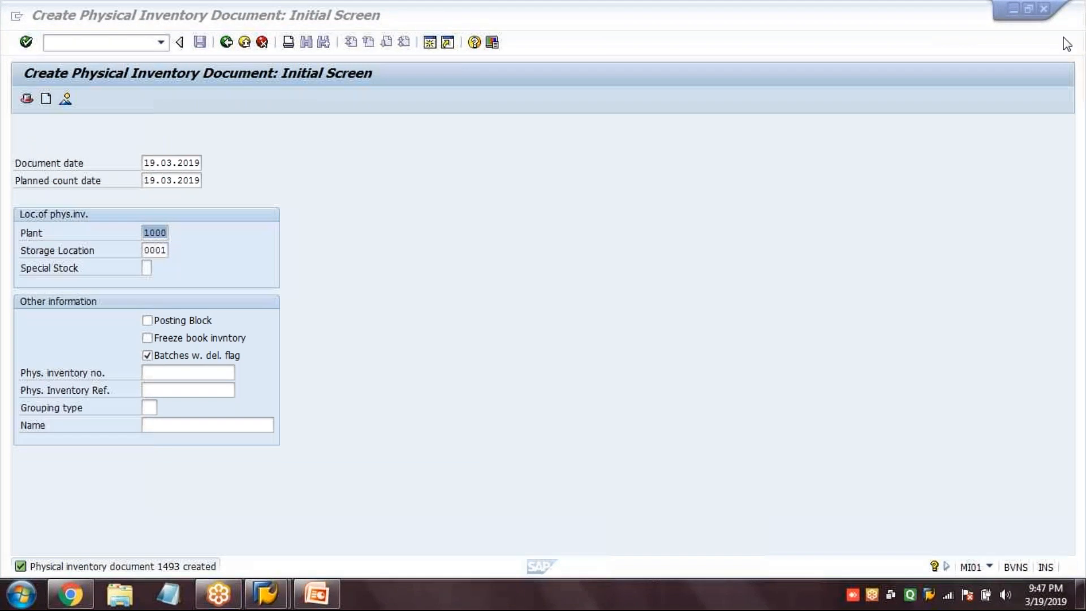
Step: Read the full text of the document creation message and leave the physical inventory document creation screen
double_click(168, 567)
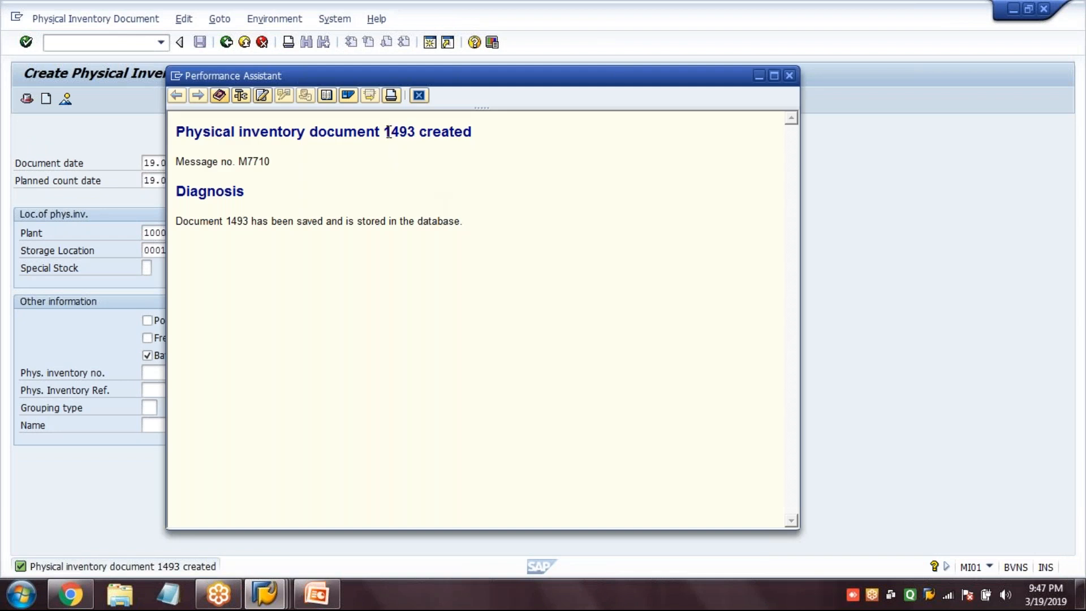
left_click(418, 95)
left_click(231, 49)
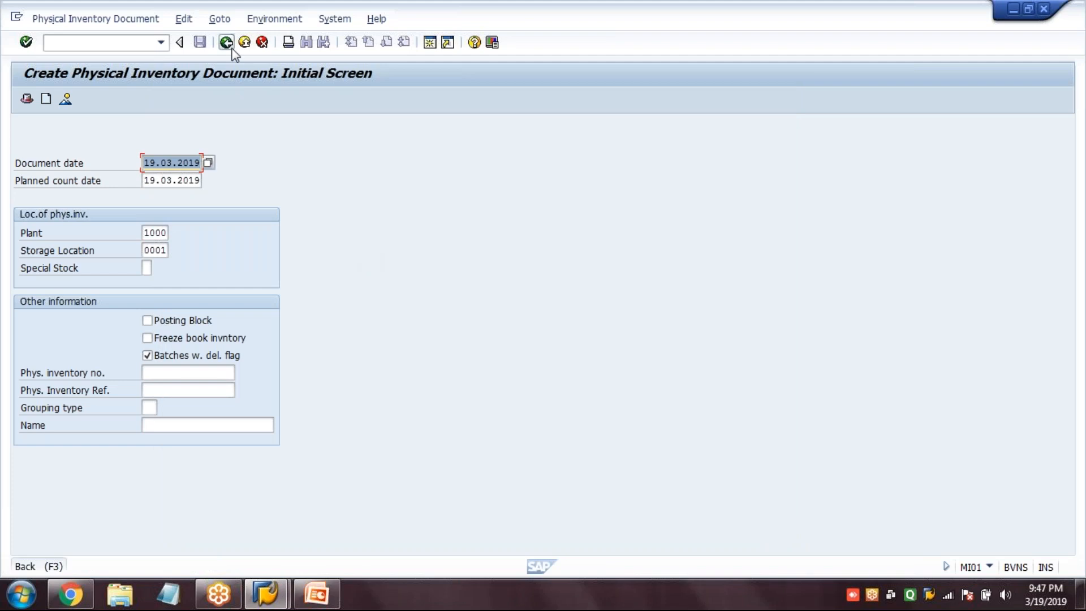
Step: Start changing a material with transaction MM02, enter material 2272 and call up its view selection
type("MM02")
key("Return")
type("2272")
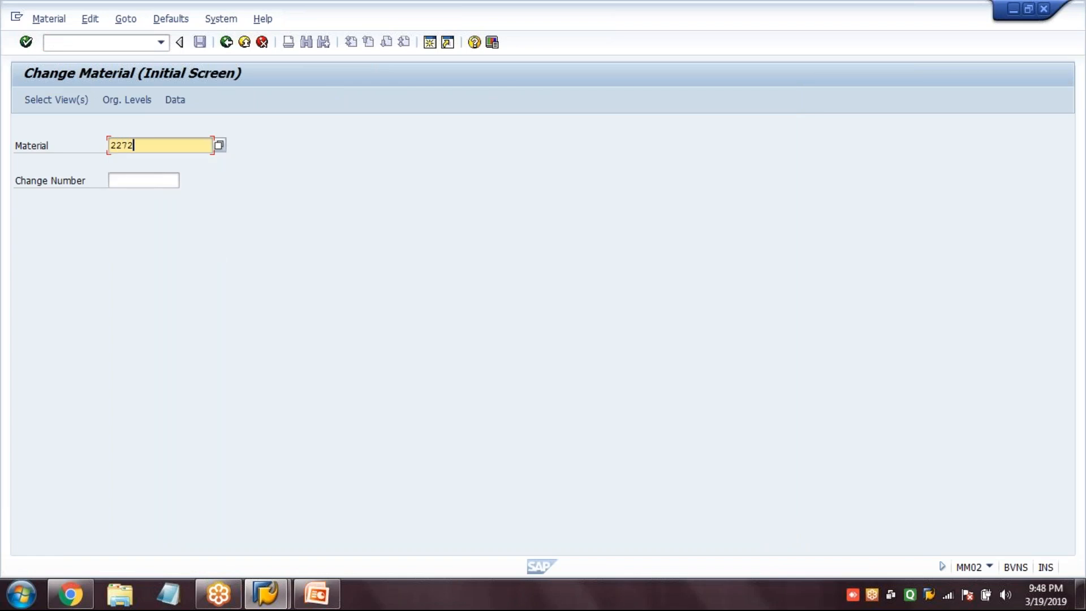
left_click(65, 106)
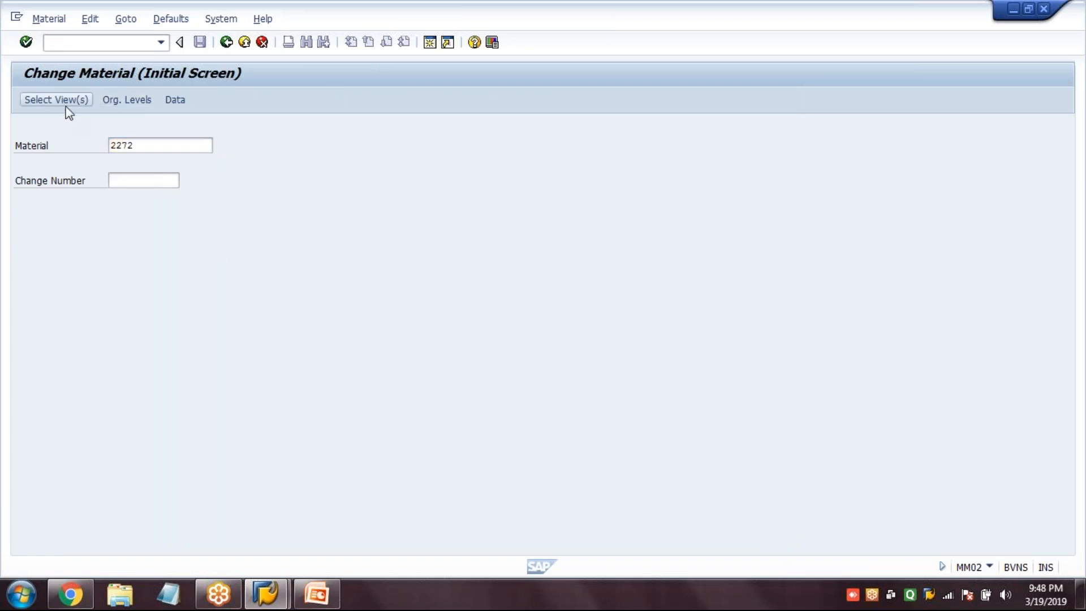
Step: Display the storage location stock view of material 2272 for plant 1000 and storage location 0001
left_click(238, 373)
left_click(268, 477)
type("1000")
key("Tab")
type("0001")
key("Return")
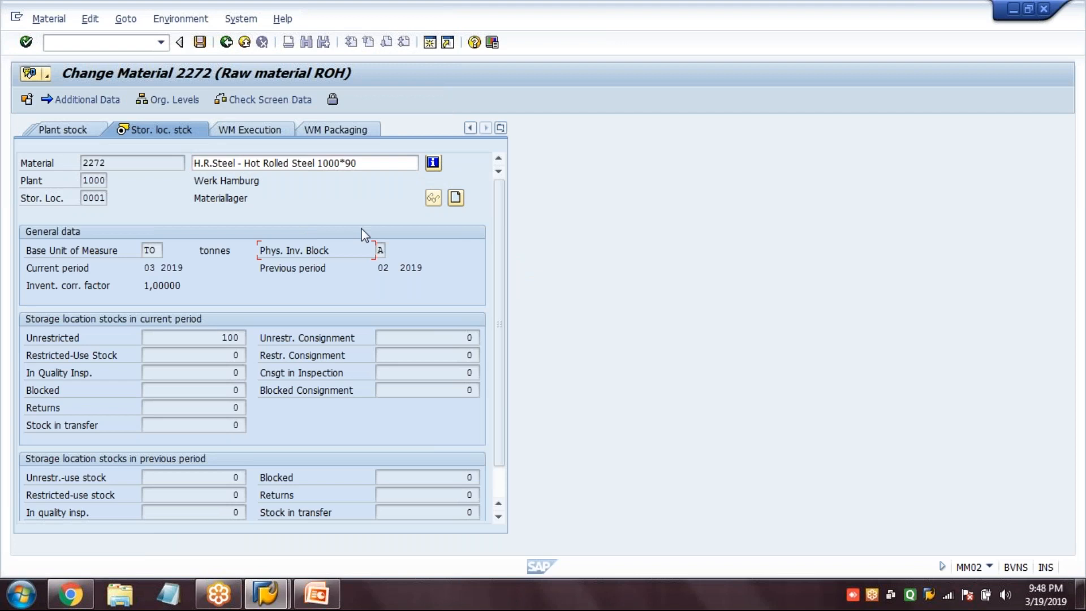
Step: Review the possible values of the material's physical inventory block indicator, especially A, and exit the material without changes
left_click(386, 252)
key("F4")
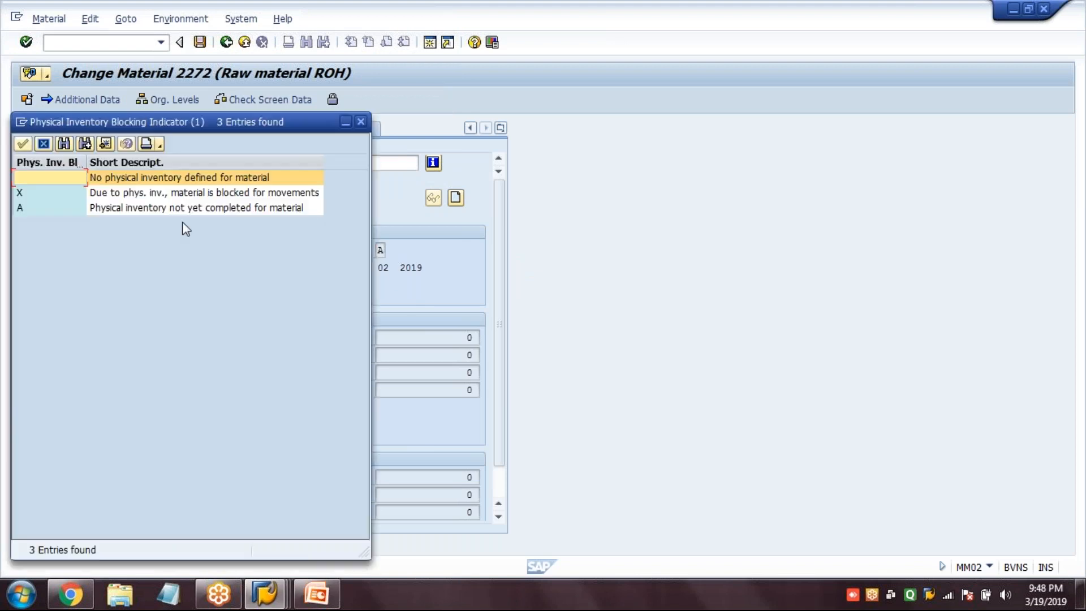
left_click(148, 208)
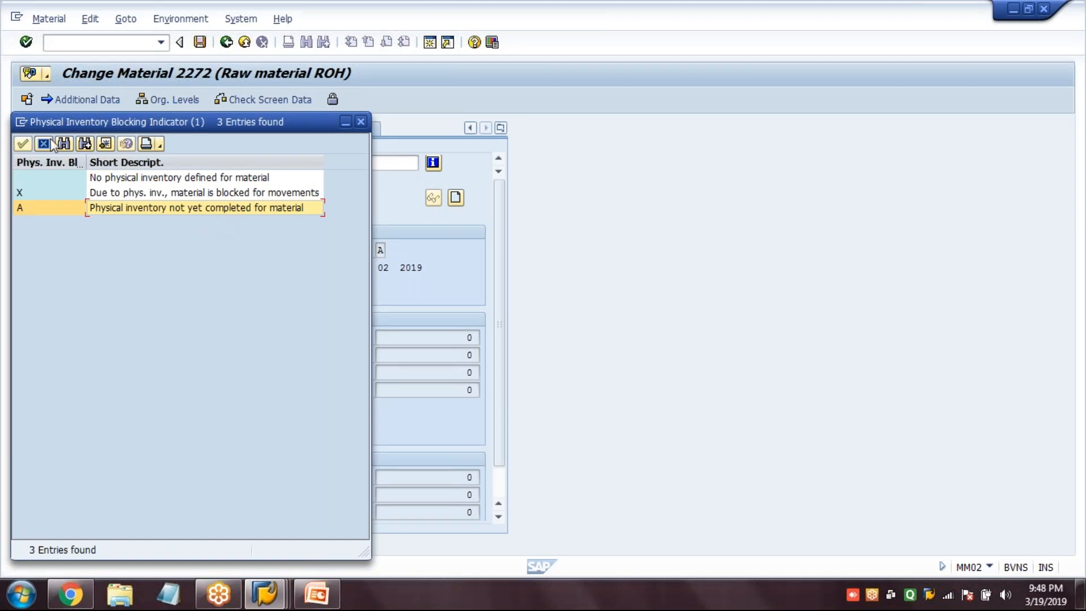
left_click(123, 179)
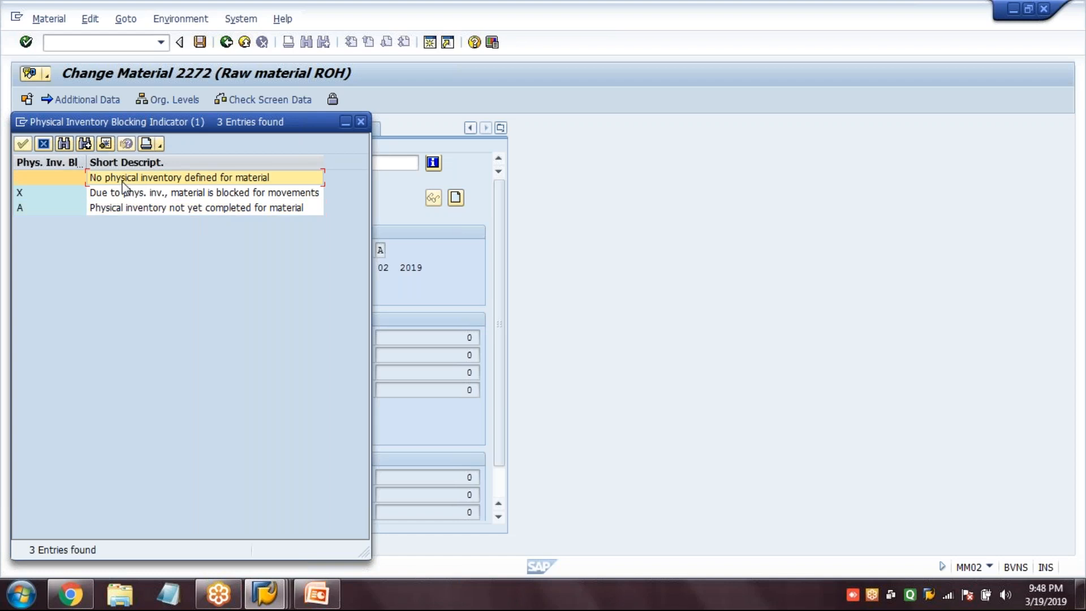
left_click(98, 213)
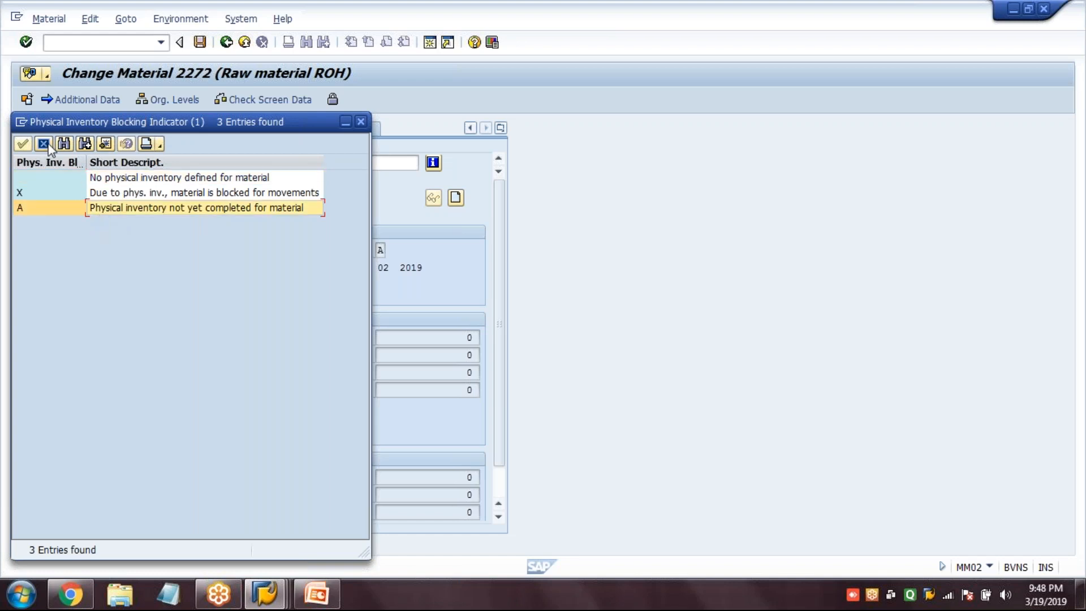
key("Return")
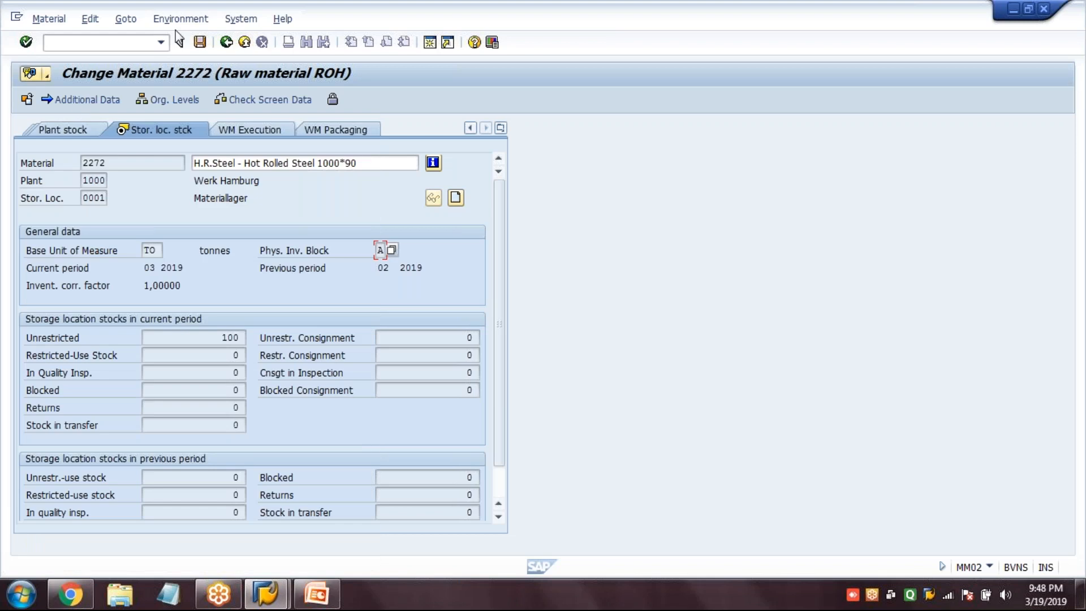
left_click(225, 42)
left_click(225, 46)
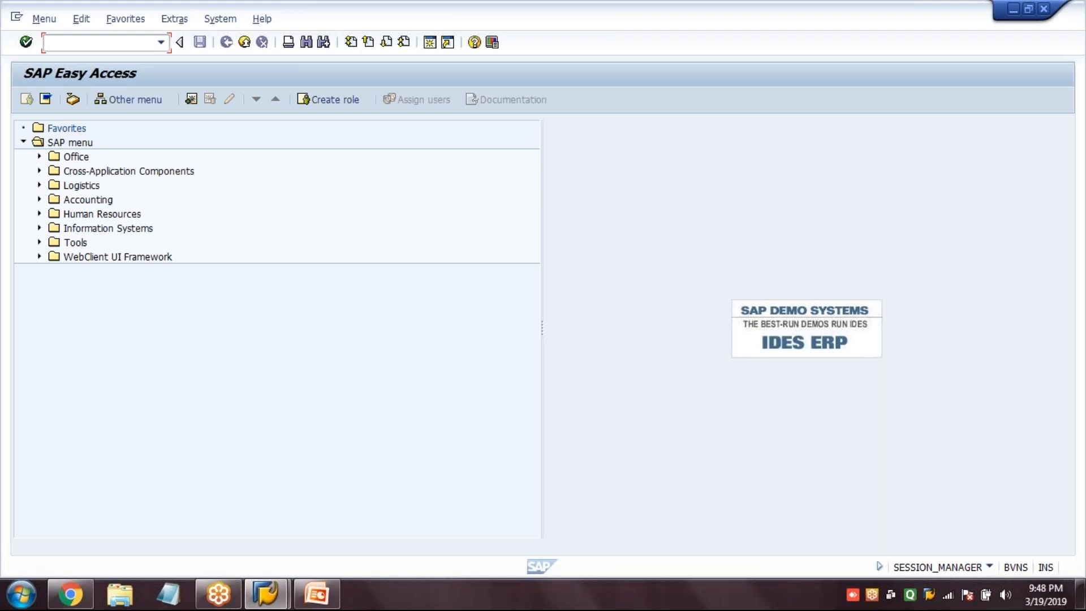
Step: Display the stock overview (MMBE) of material 2272 for plant 1000, storage location 0001, and check its unrestricted-use stock
type("MMBE")
key("Return")
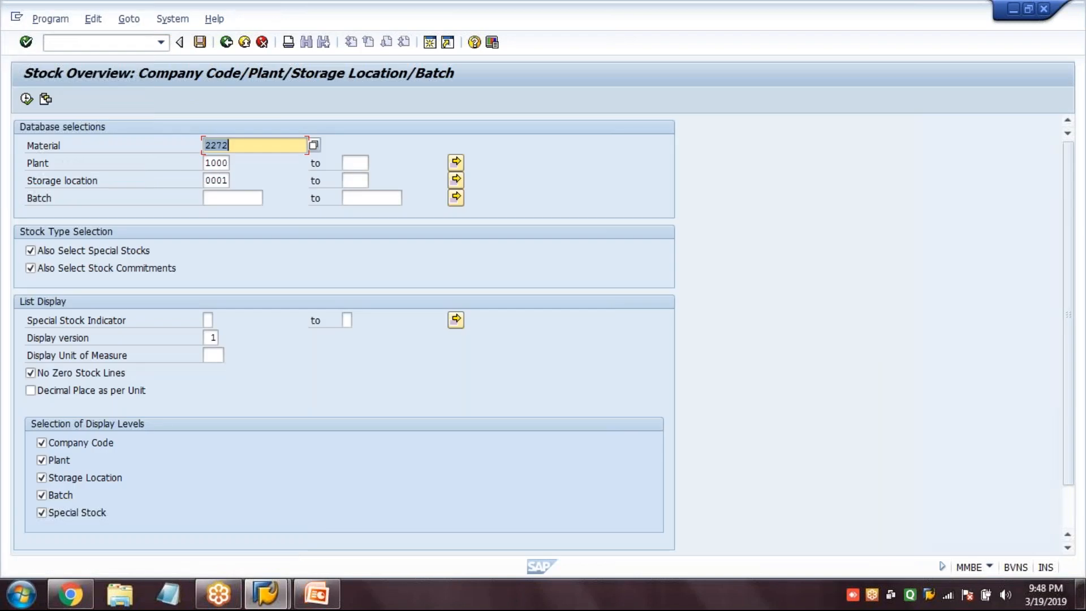
left_click(270, 144)
left_click(27, 99)
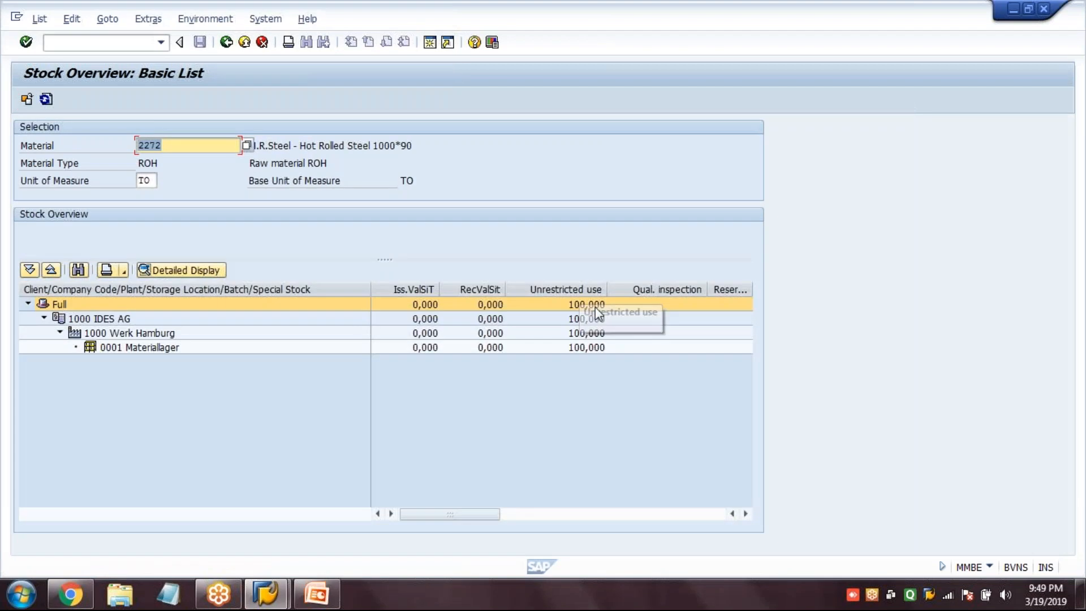
left_click(588, 288)
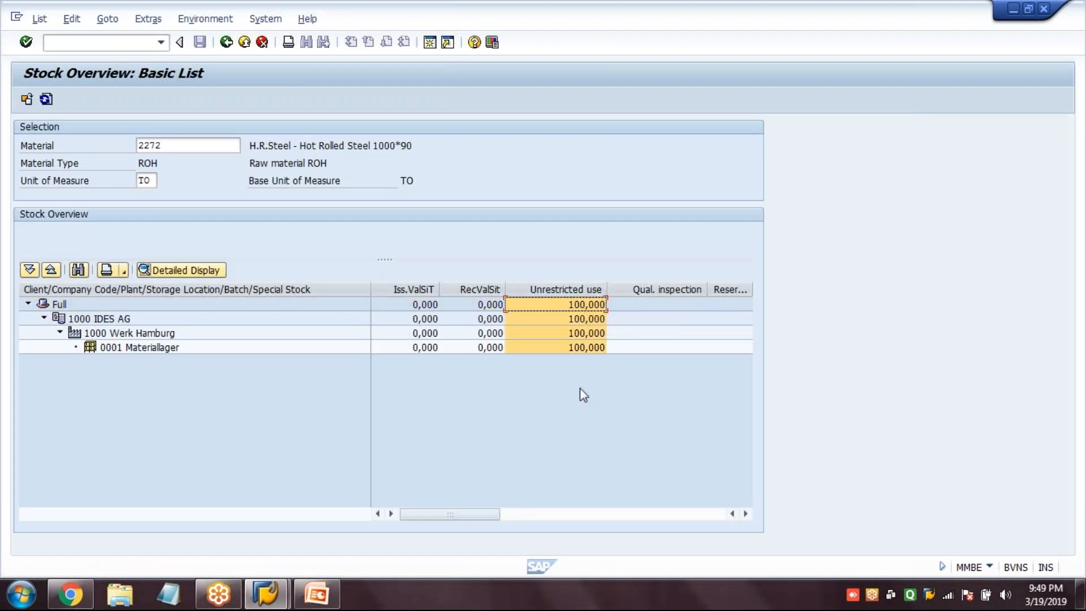
left_click(580, 389)
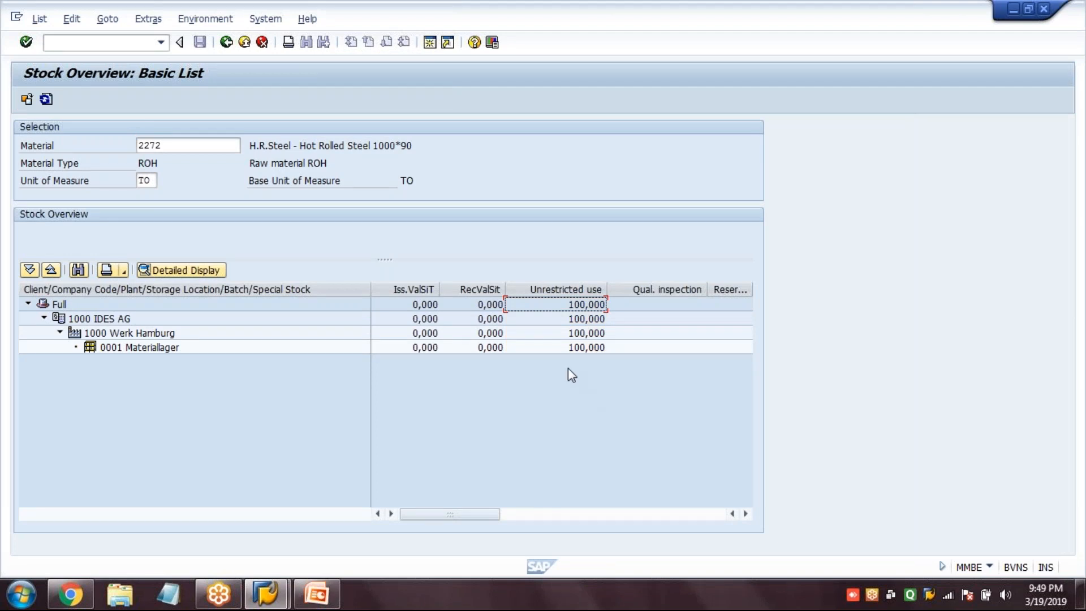
Step: Open a new SAP session and review the Physical Inventory Process slide as a slide show in PowerPoint
left_click(430, 45)
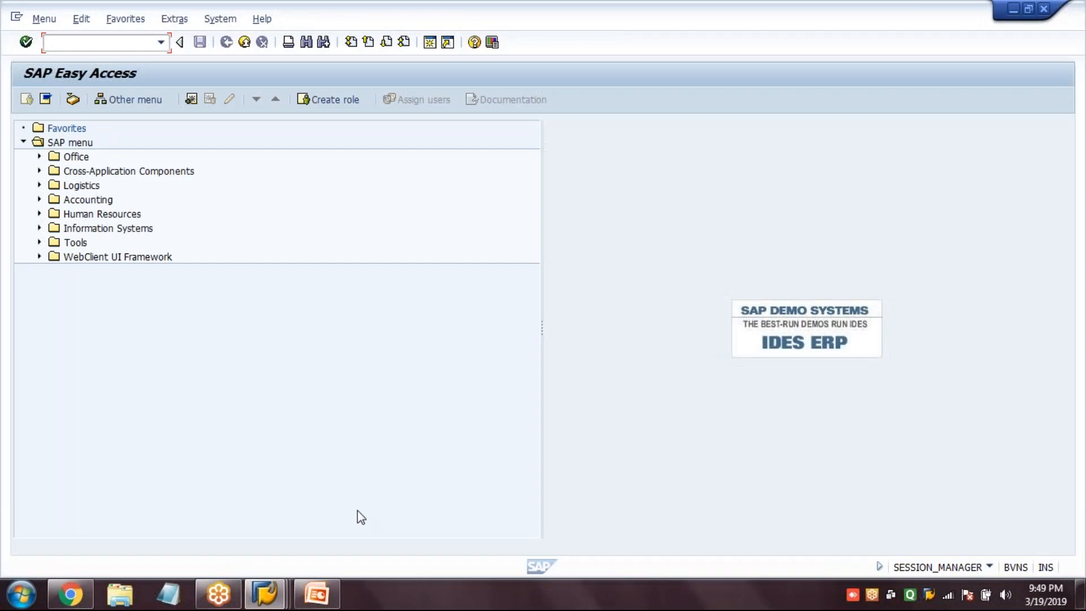
left_click(317, 595)
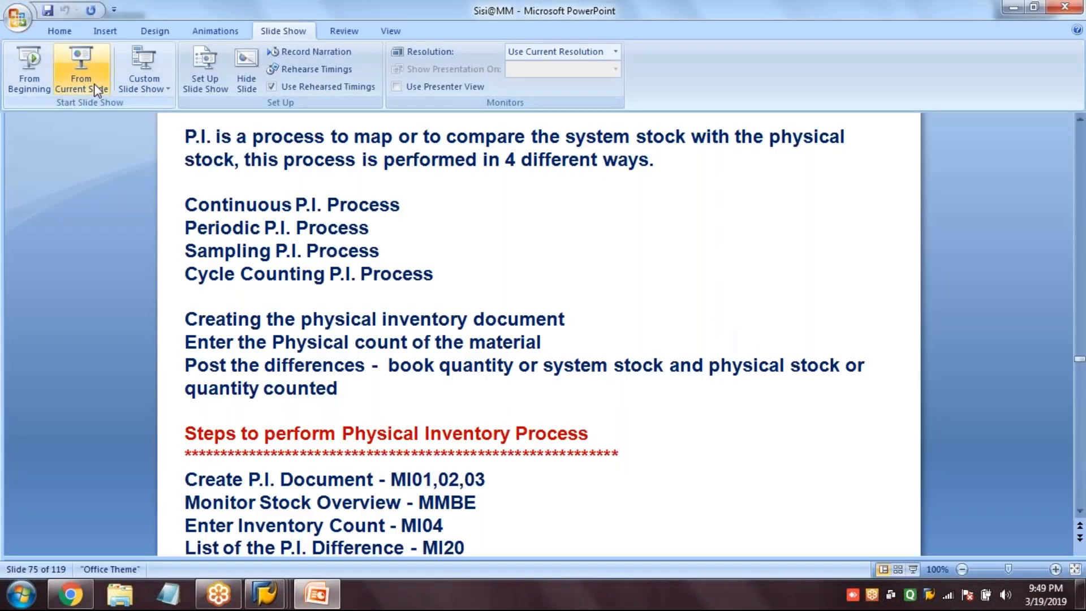
left_click(94, 76)
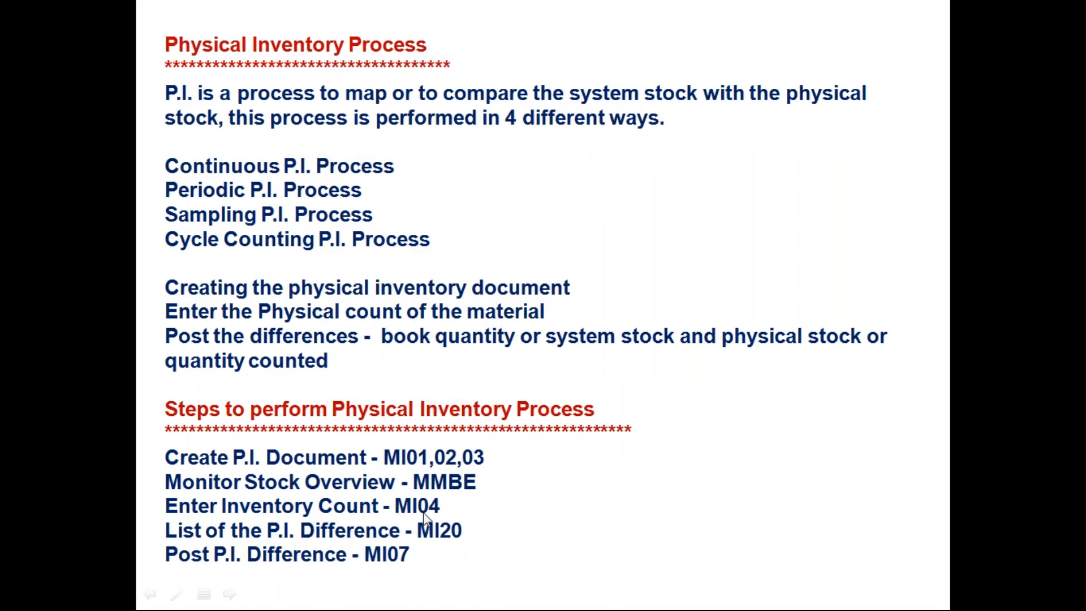
key("Escape")
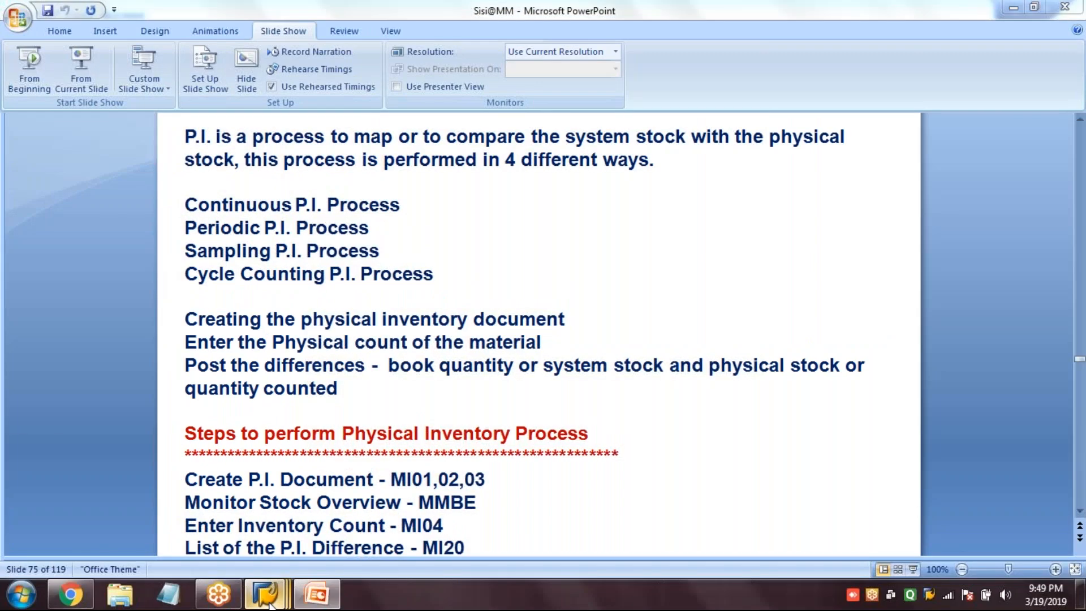
Step: Return to SAP and open document 1493, fiscal year 2019, for inventory count entry (MI04) with count date 19.03.2019
left_click(270, 603)
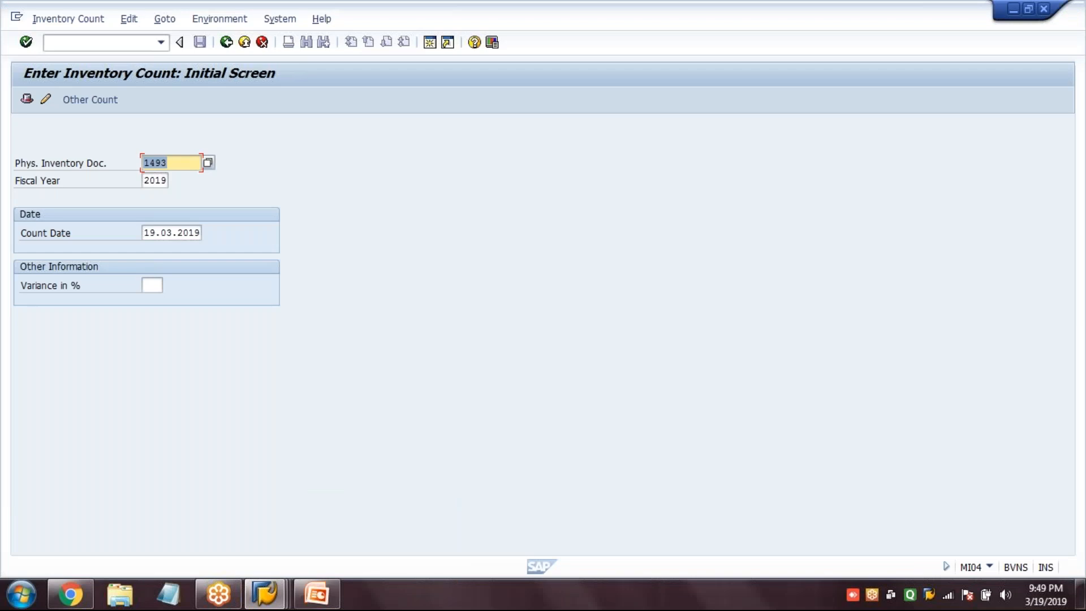
left_click(169, 163)
key("Tab")
key("Tab")
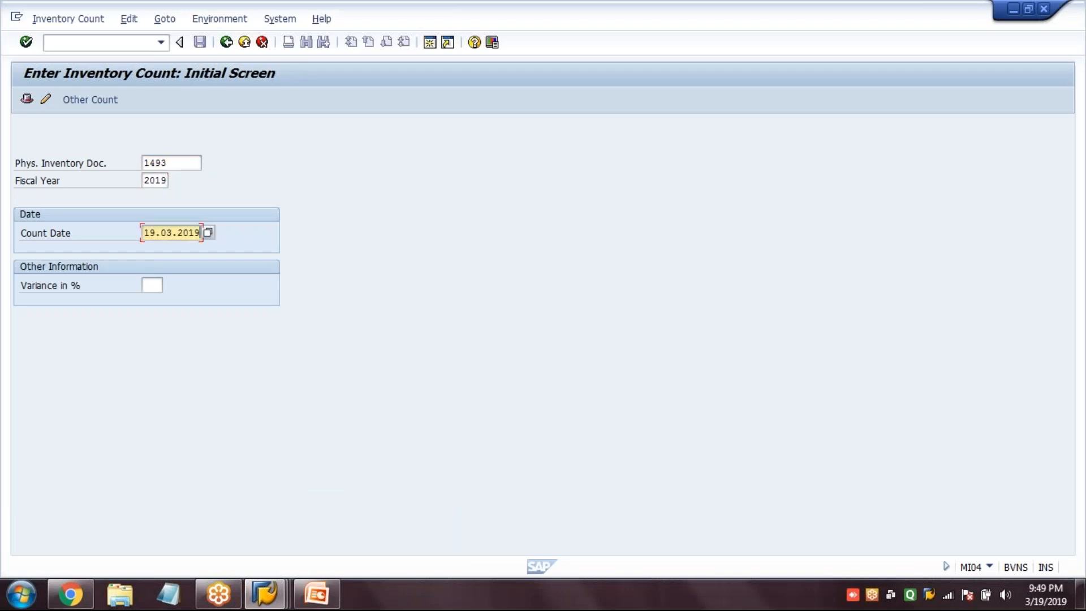
key("shift+Tab")
key("shift+Tab")
key("Tab")
key("Tab")
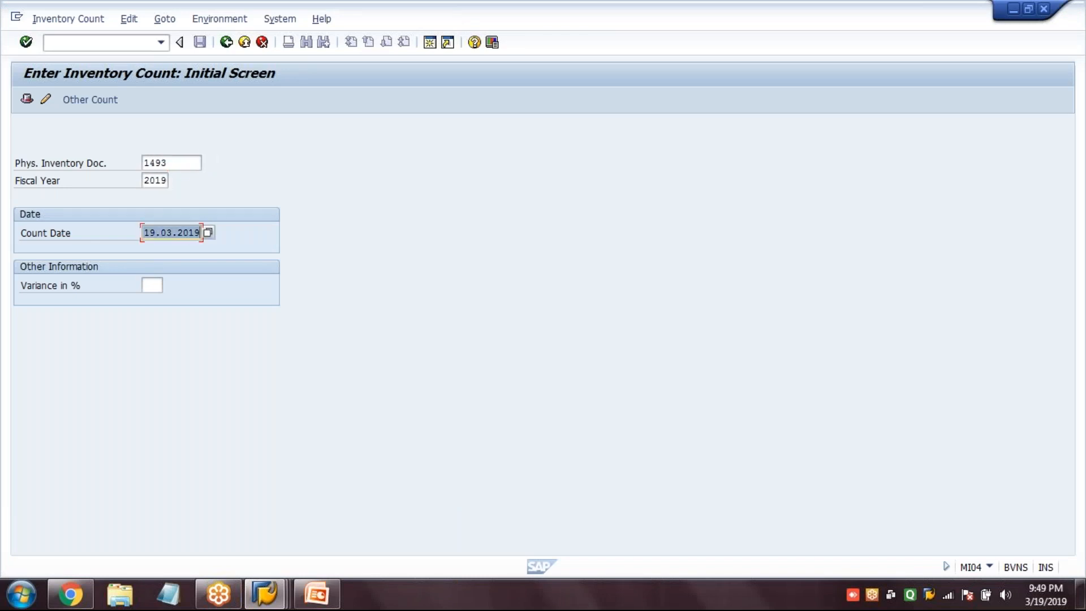
key("Return")
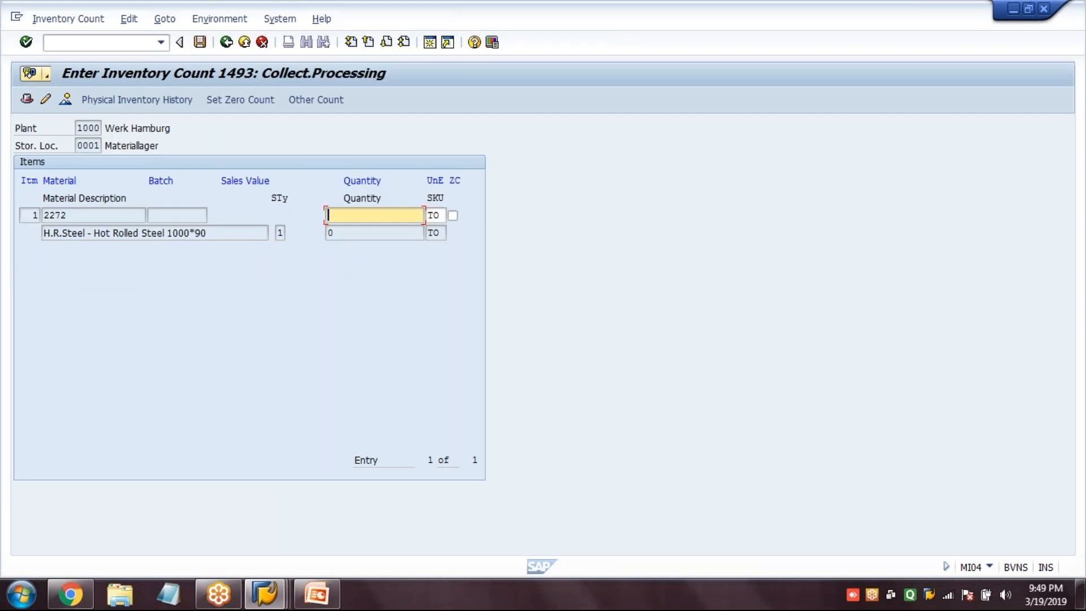
Step: Enter a counted quantity of 110 TO for material 2272 and save the inventory count
type("110")
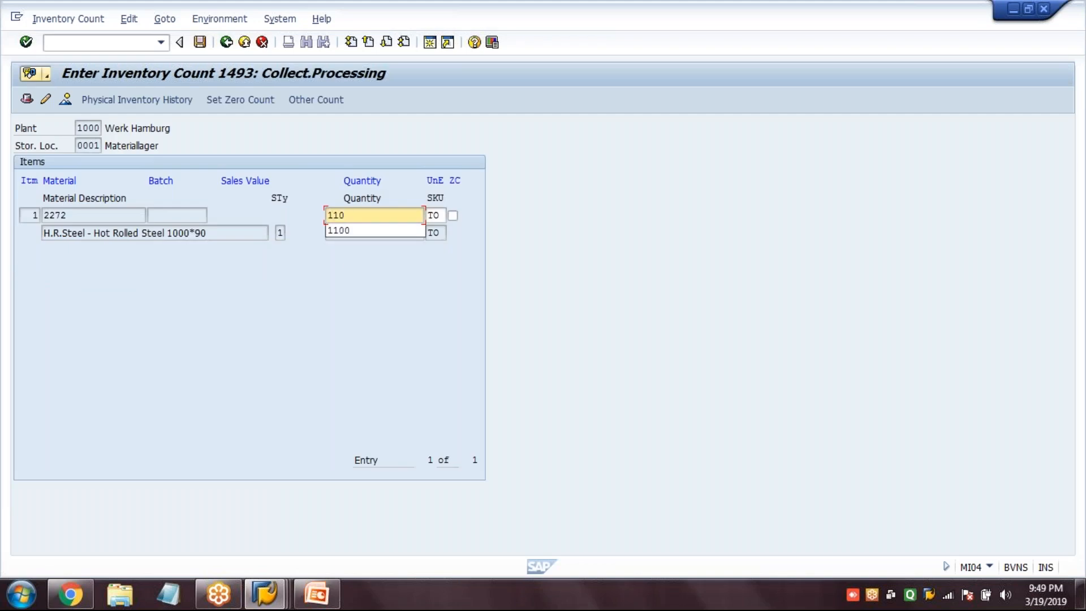
key("Return")
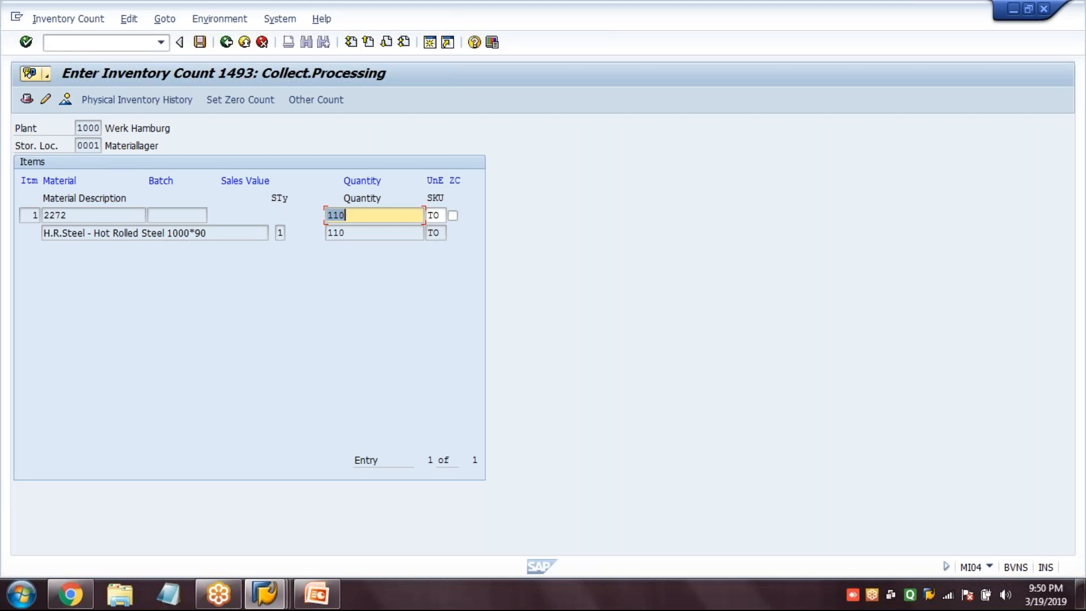
left_click(367, 217)
left_click(200, 44)
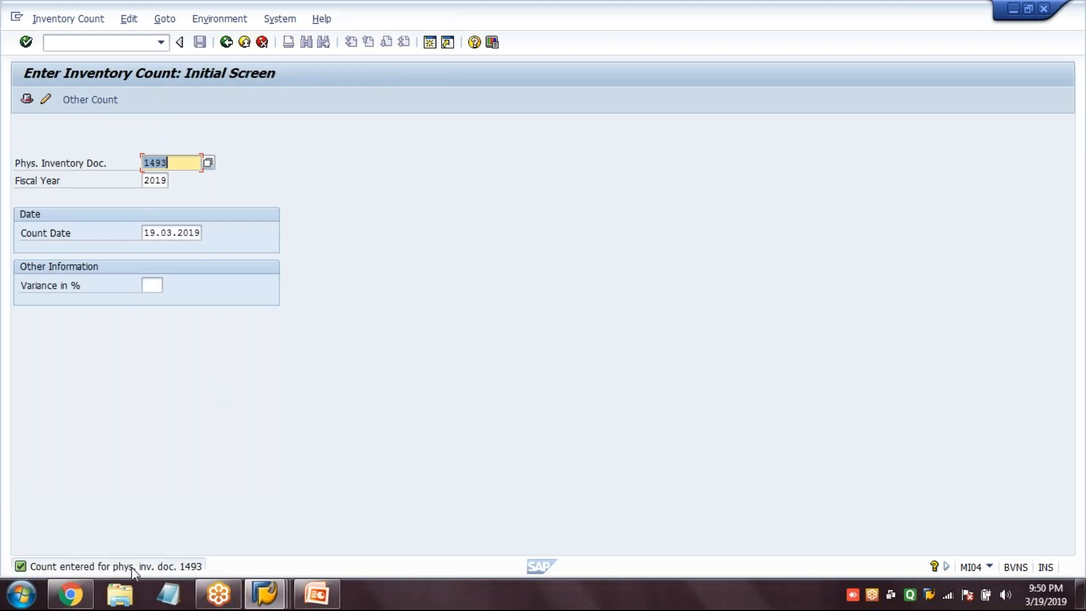
Step: Run the list of inventory differences (MI20) for material 2272, plant 1000, storage location 0001 and document 1493
key("ctrl+slash")
type("/NMI20")
key("Return")
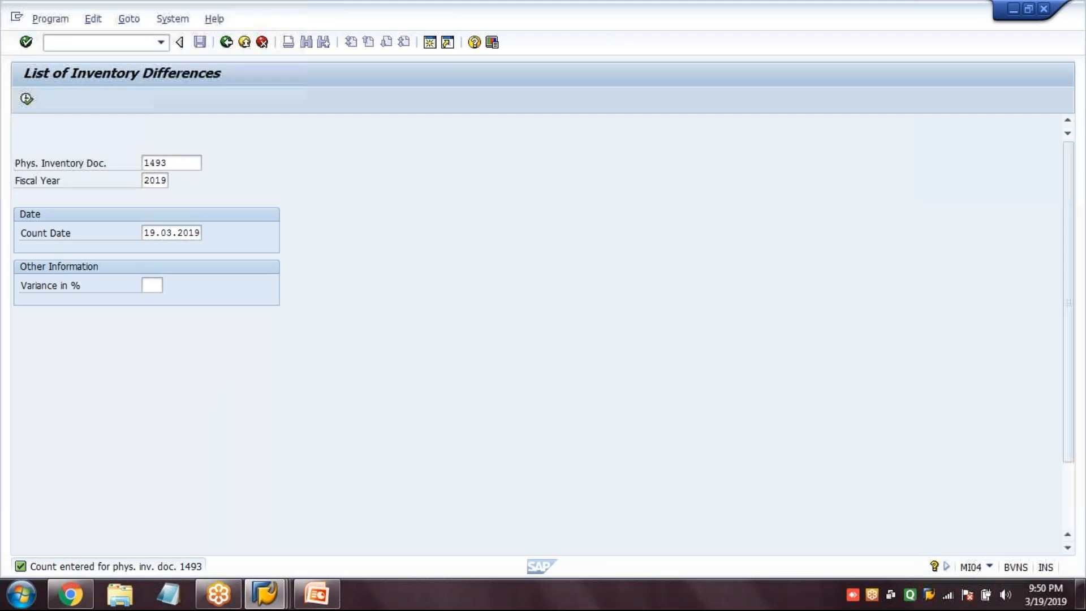
key("Down")
key("Down")
key("Down")
key("Down")
key("Right")
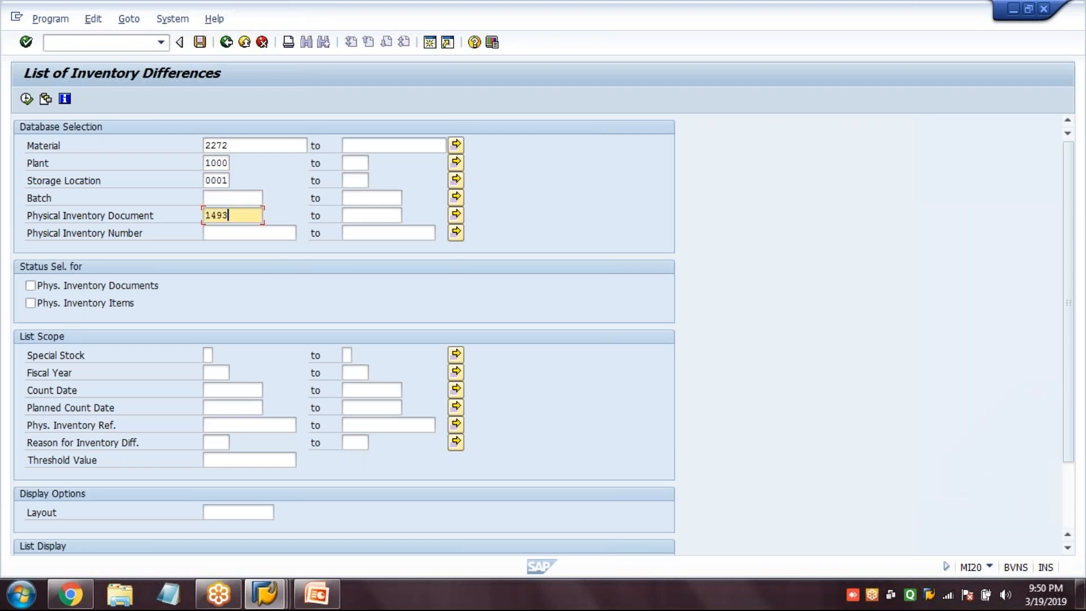
left_click(27, 100)
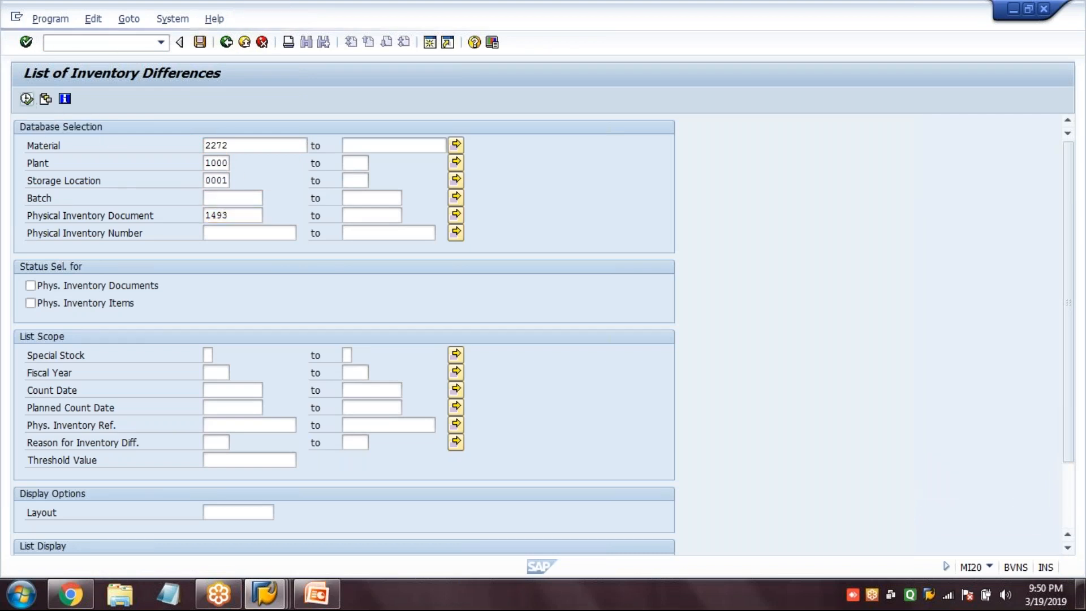
Step: Open the details of the listed item of inventory document 1493 and examine its status, book, counted and difference quantities, and difference amount
left_click(22, 164)
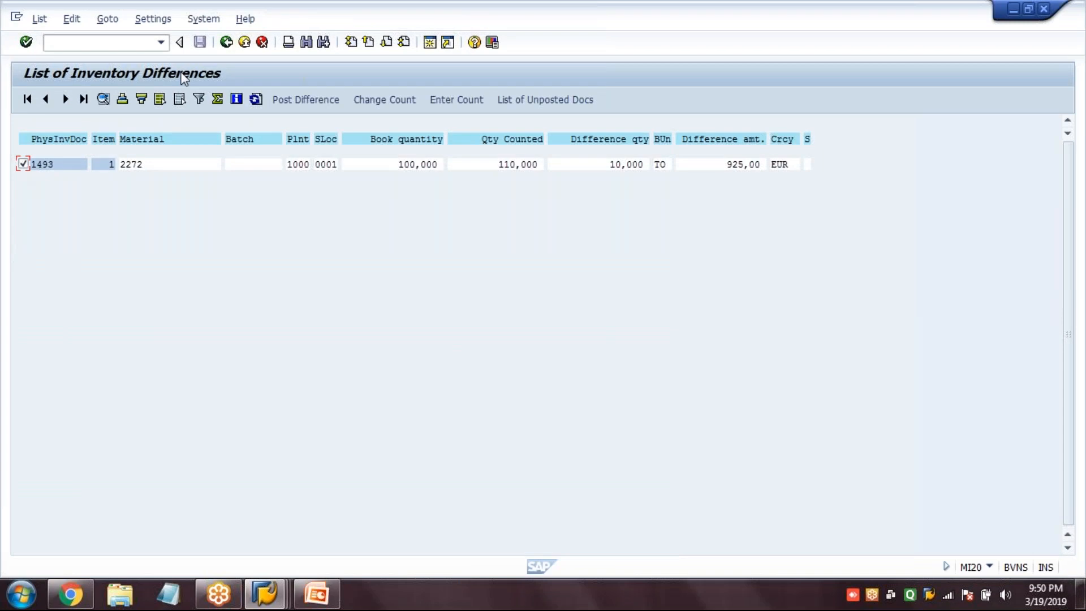
left_click(102, 100)
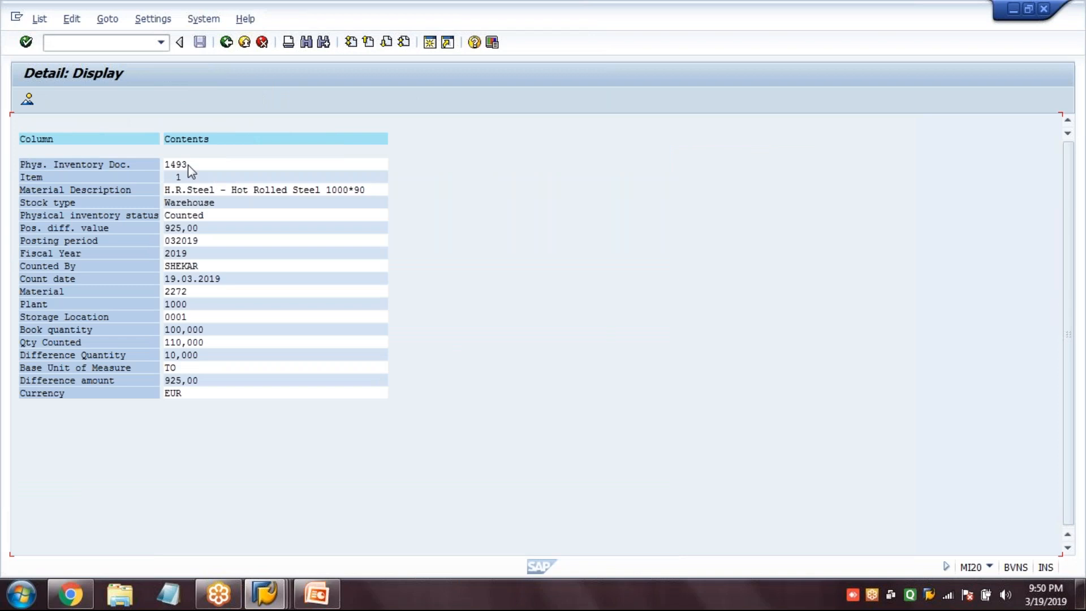
left_click(191, 165)
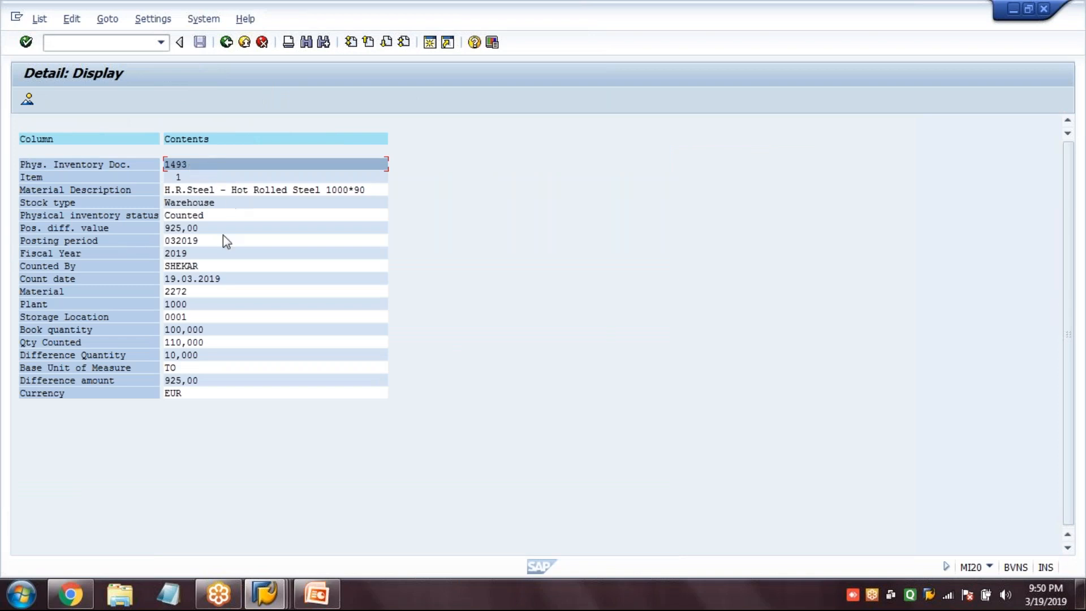
left_click(196, 217)
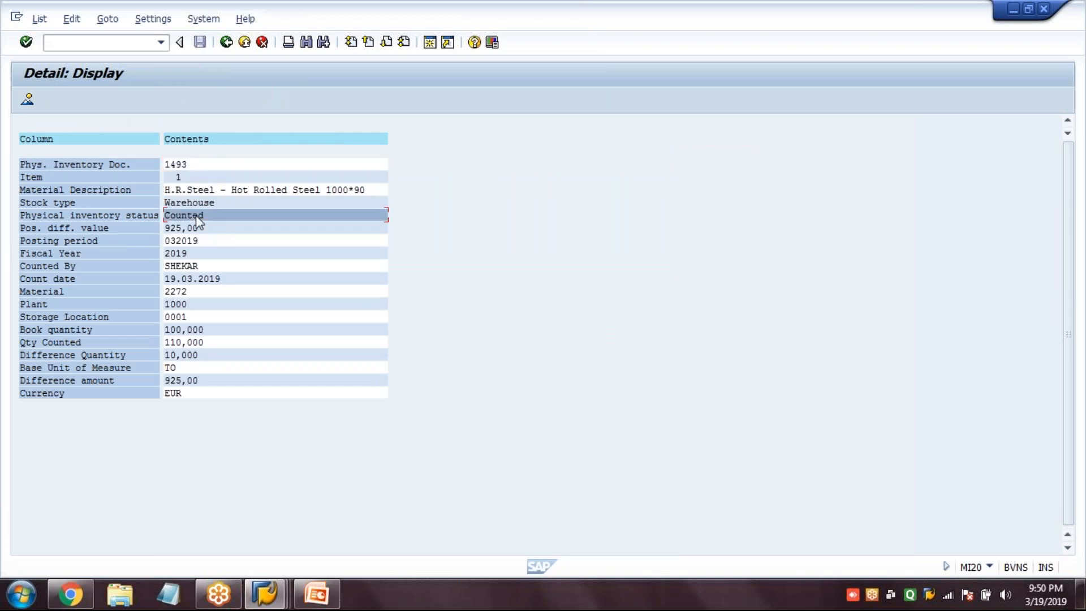
left_click(191, 295)
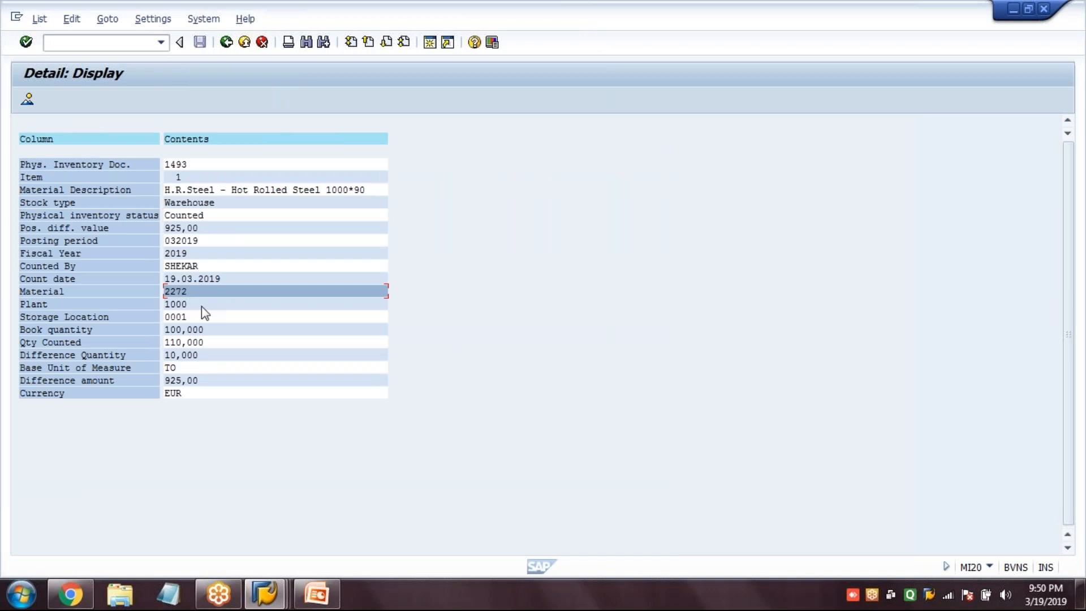
left_click(127, 332)
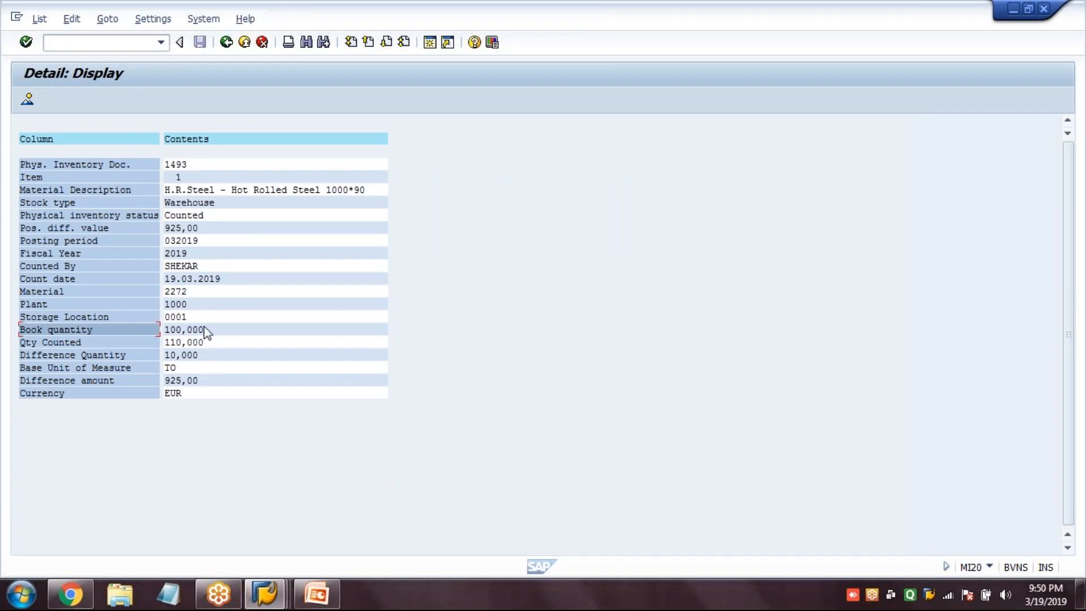
left_click(201, 329)
left_click(132, 342)
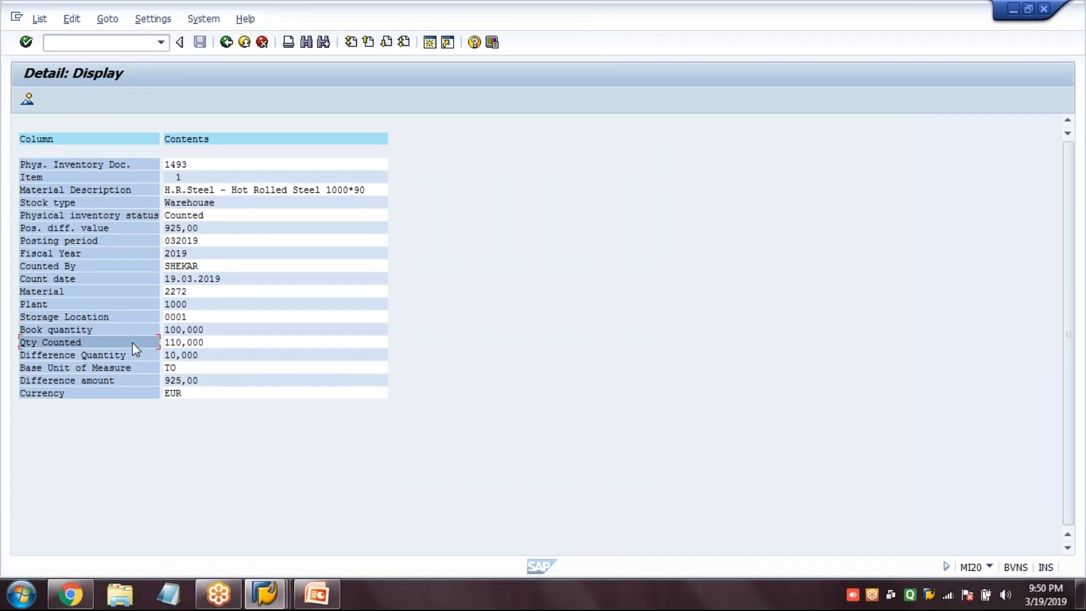
left_click(190, 346)
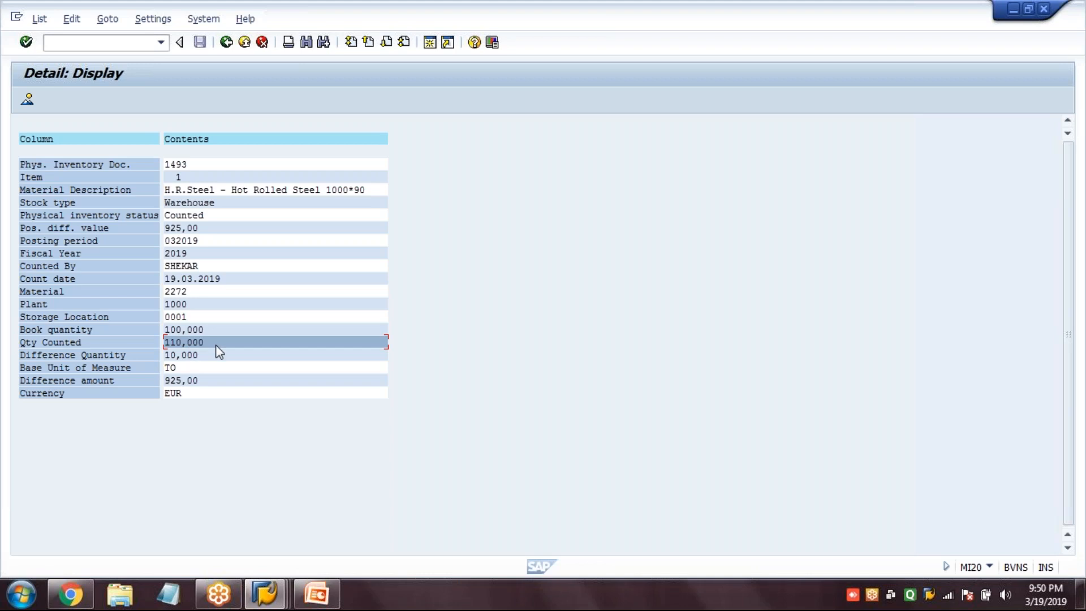
left_click(194, 355)
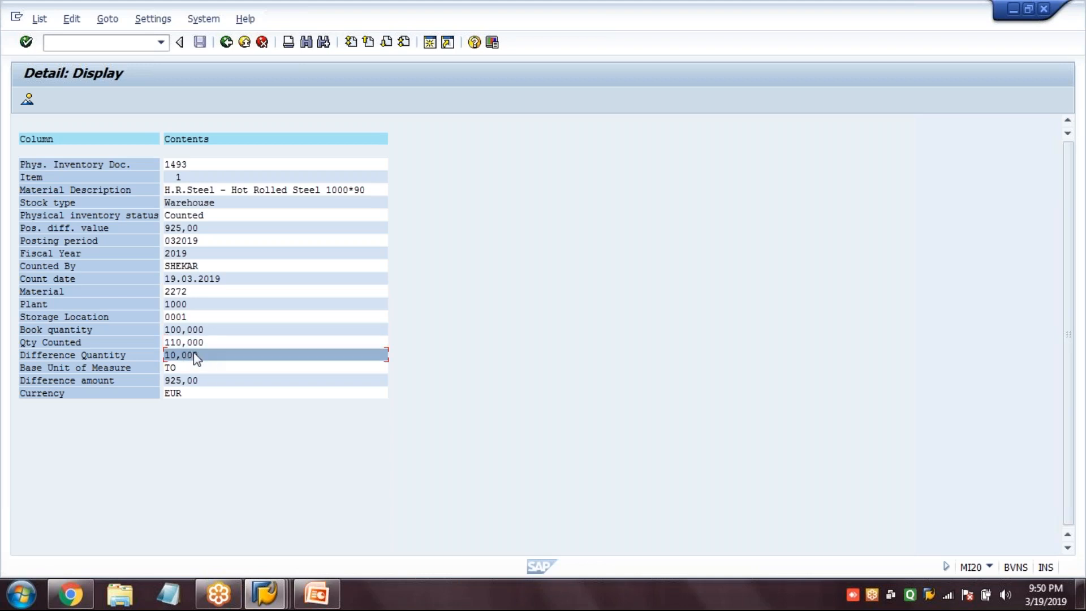
left_click(198, 381)
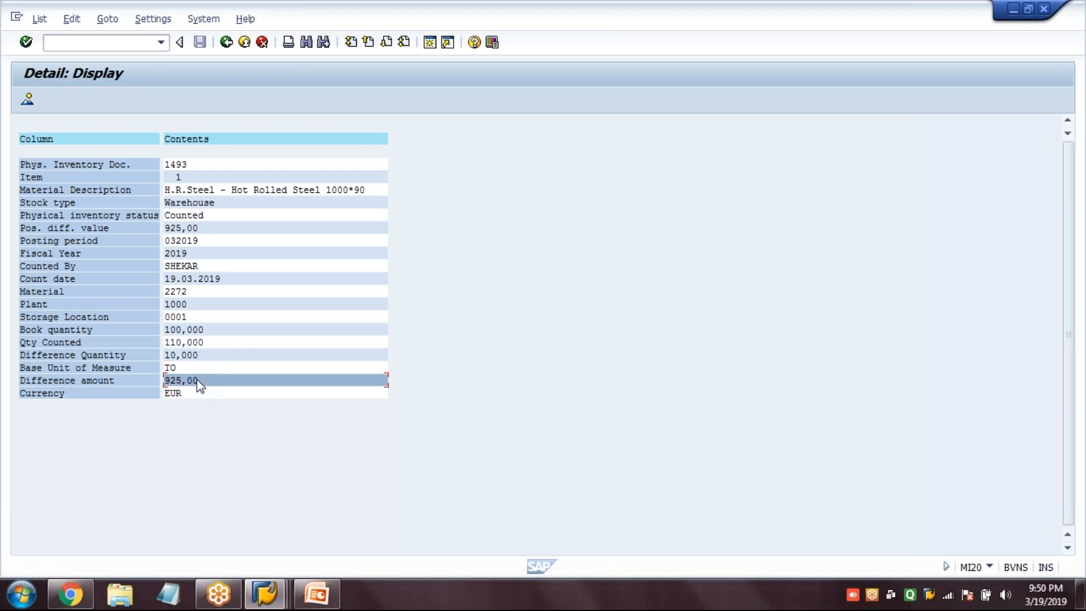
Step: Open physical inventory document 1493, fiscal year 2019, for posting the inventory difference (MI07) with posting date 19.03.2019
left_click(134, 43)
type("/NMI07")
key("Return")
key("Right")
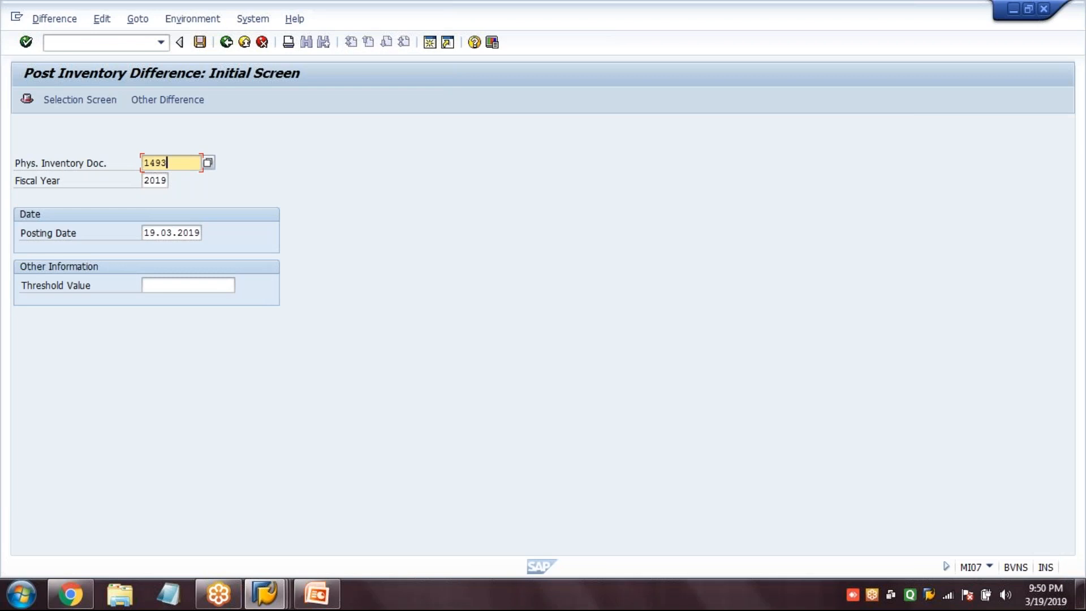
key("Tab")
key("Tab")
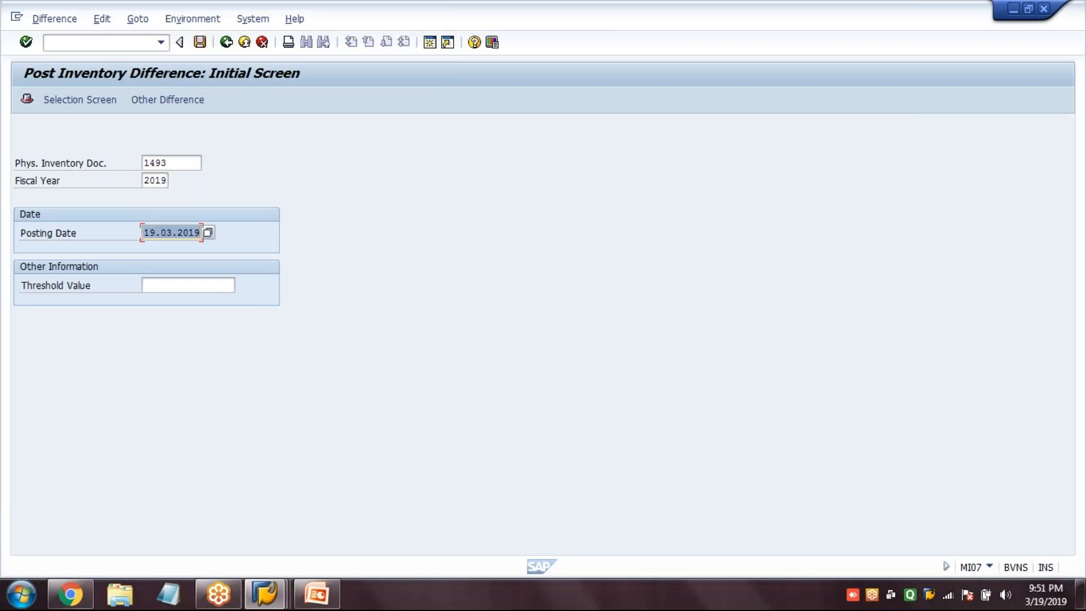
key("shift+Tab")
key("shift+Tab")
key("Right")
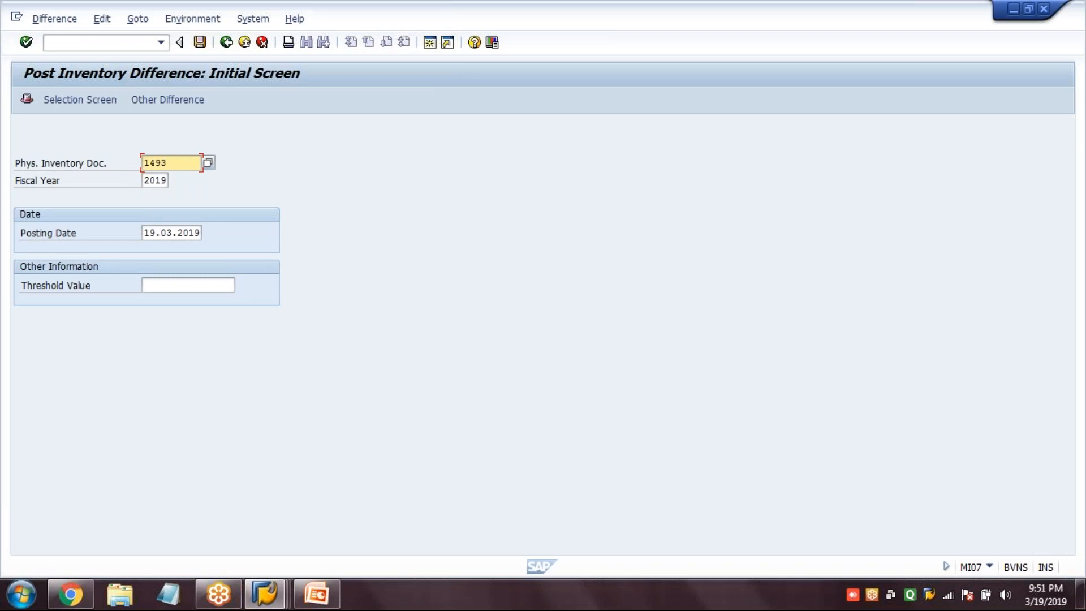
key("Tab")
key("Right")
key("Tab")
key("Right")
key("Return")
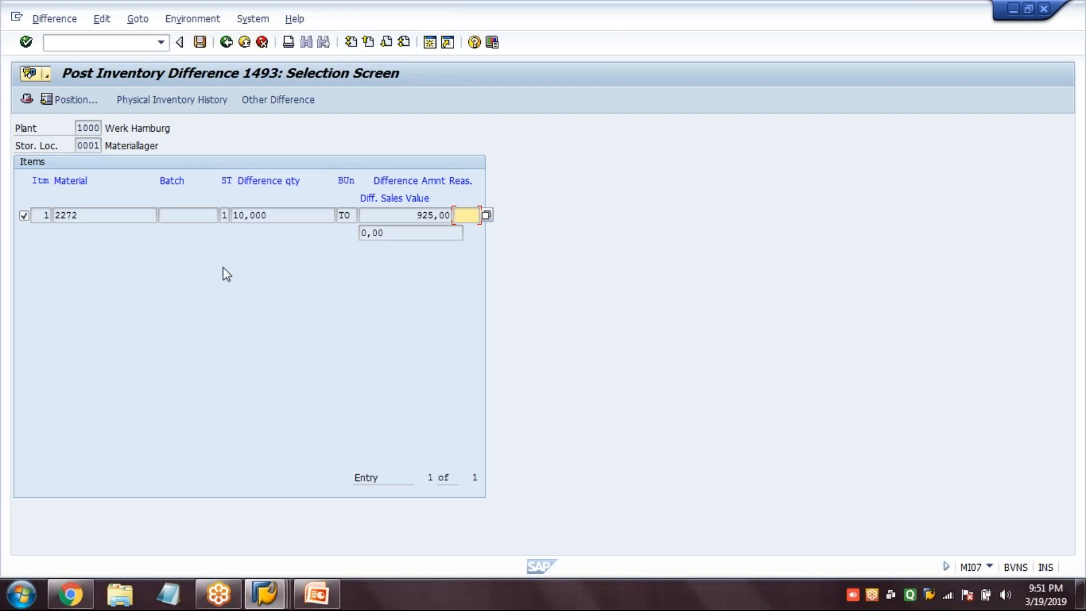
Step: Check the difference quantity and amount for material 2272, and post the inventory difference, reading the details of the posting message
left_click(243, 216)
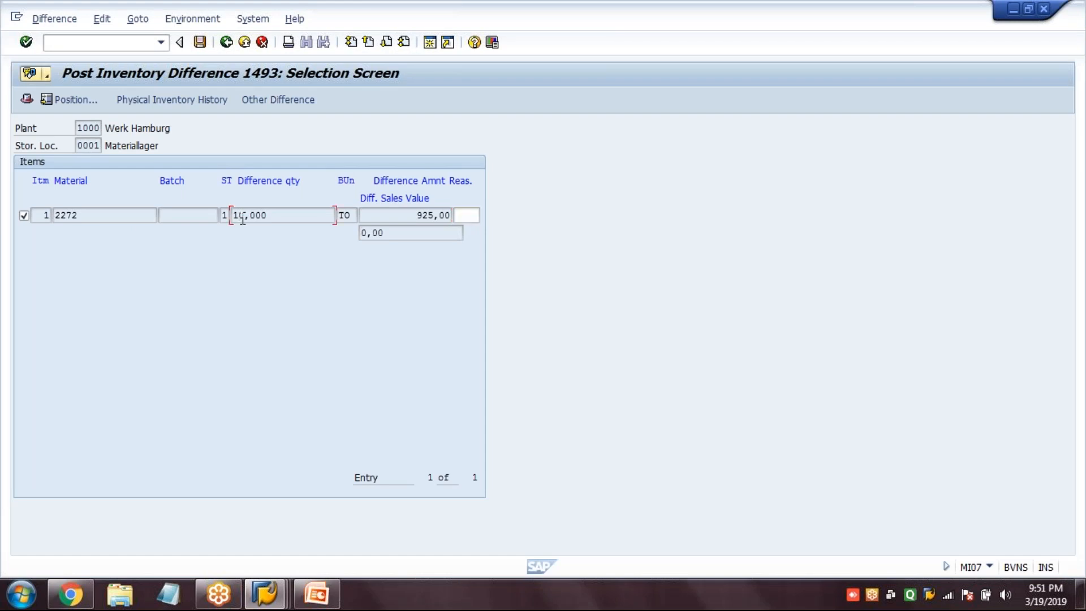
left_click(415, 216)
left_click(201, 44)
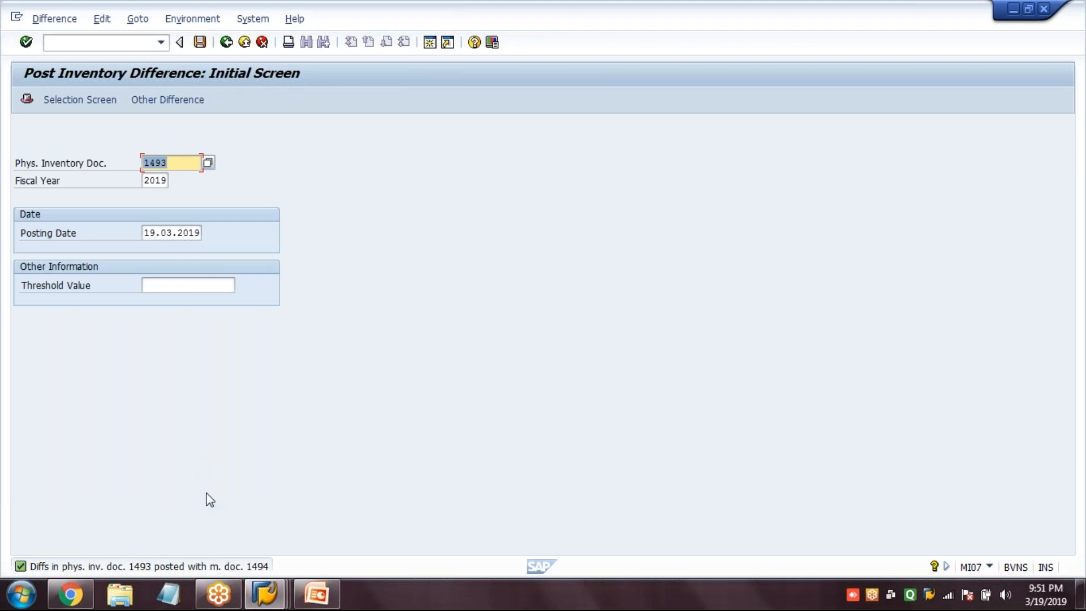
left_click(143, 563)
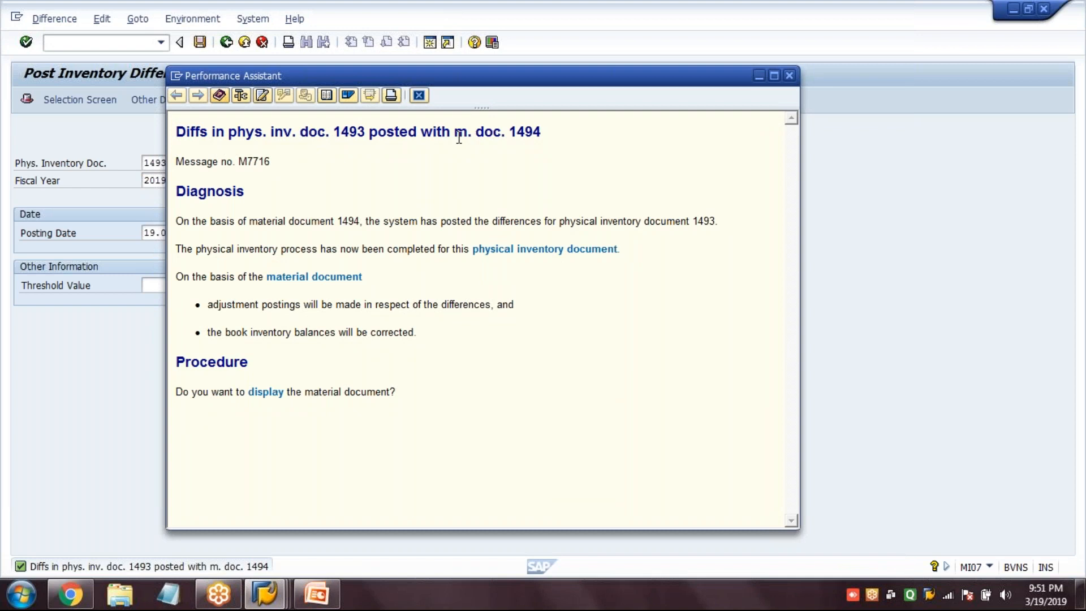
left_click(419, 95)
Step: Display material document 1494 of year 2019 (MB03)
left_click(127, 44)
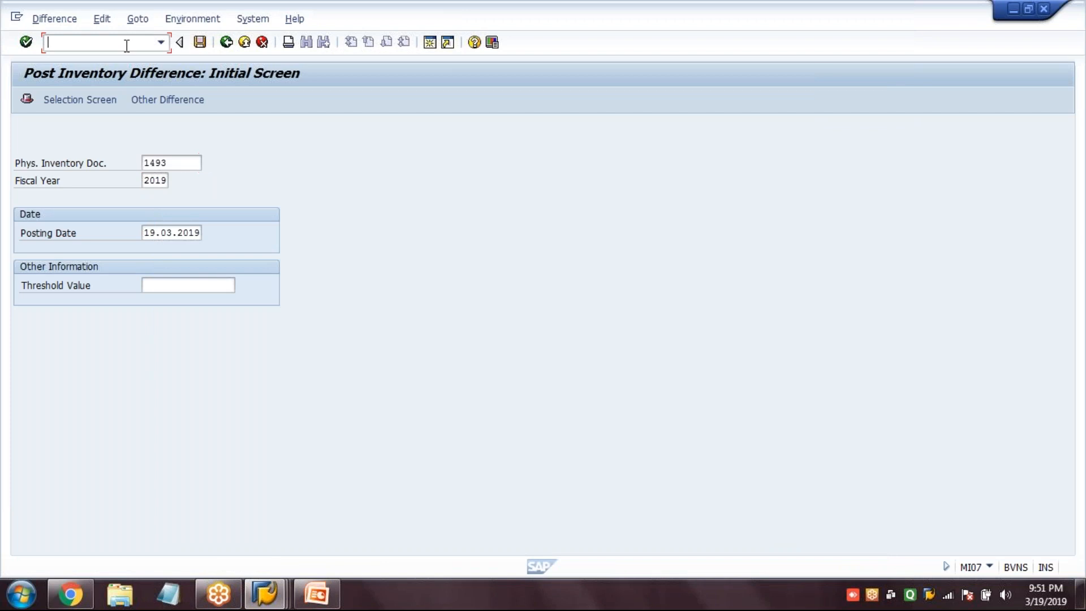
type("/NMB03")
key("Return")
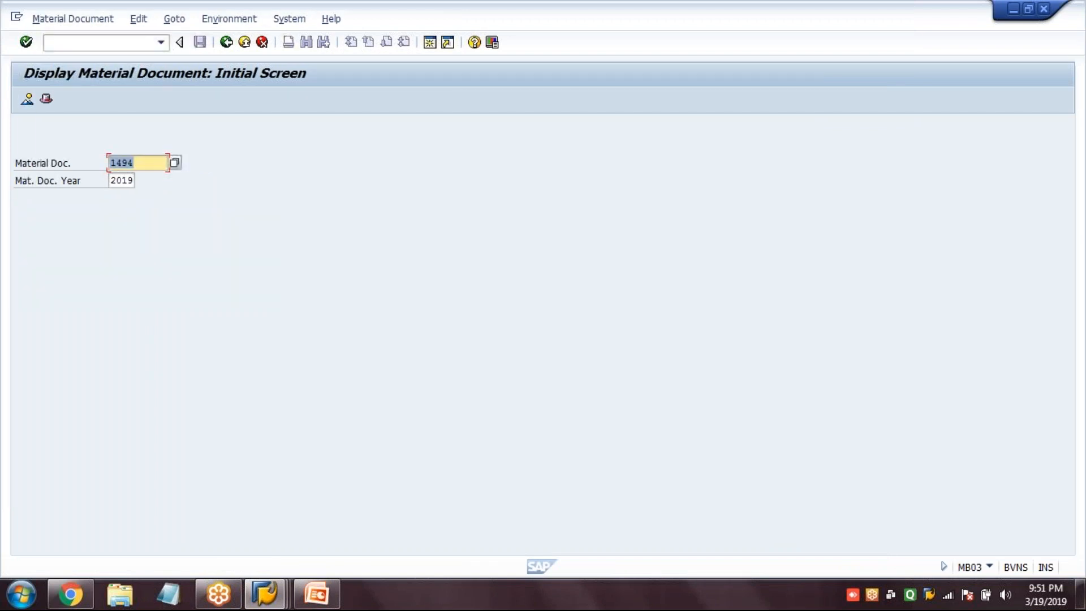
key("Right")
key("Tab")
key("Tab")
key("Tab")
key("Tab")
key("Tab")
key("Tab")
key("Right")
key("Return")
Step: Examine the item's quantity and posting sign in the material document, including the possible sign values for receipt and issue
left_click(63, 215)
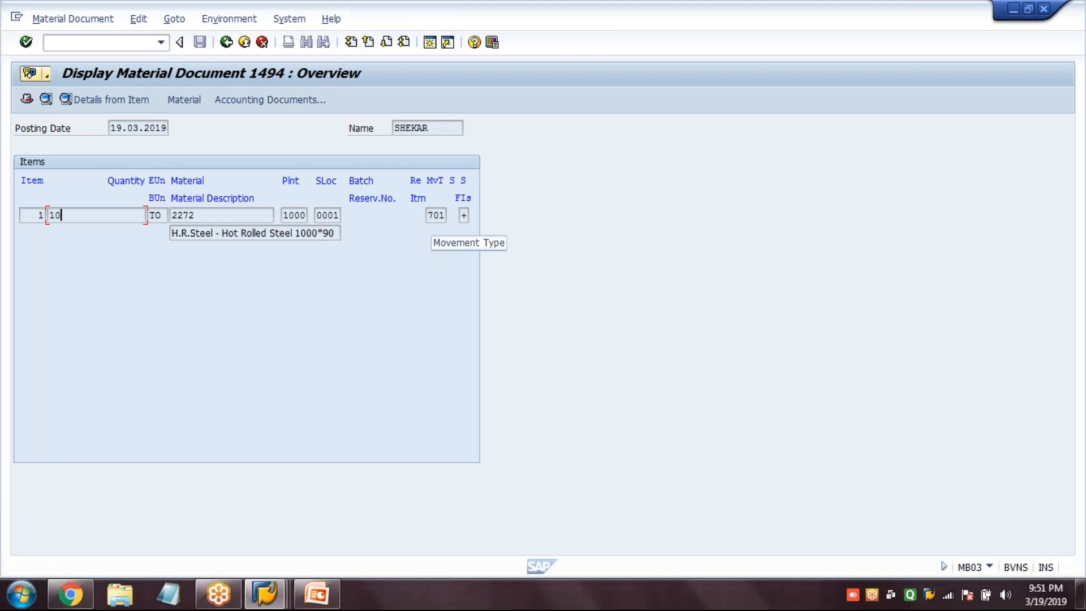
left_click(463, 216)
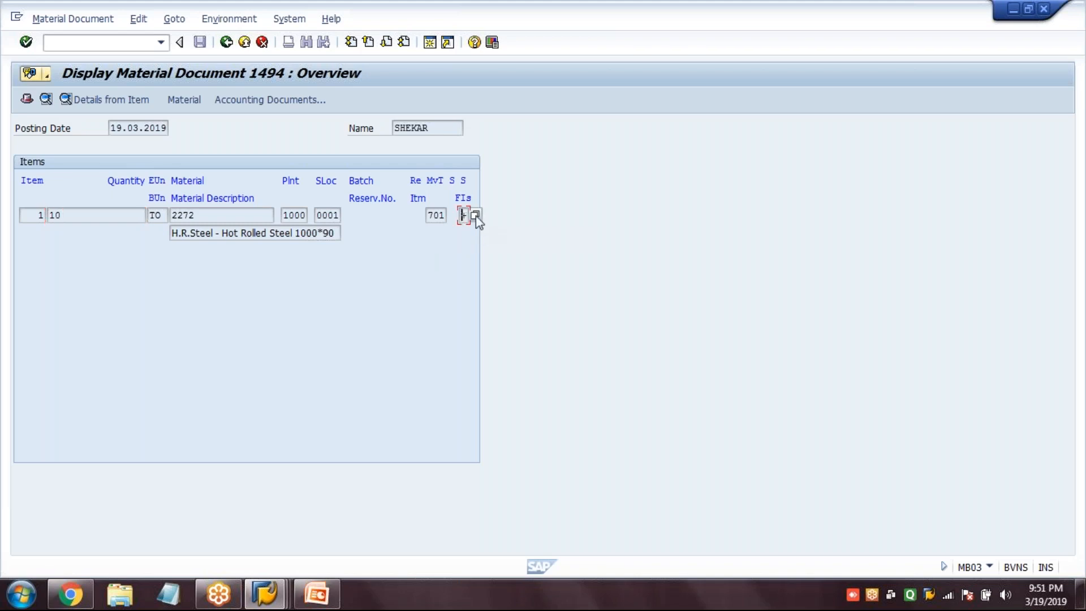
left_click(476, 215)
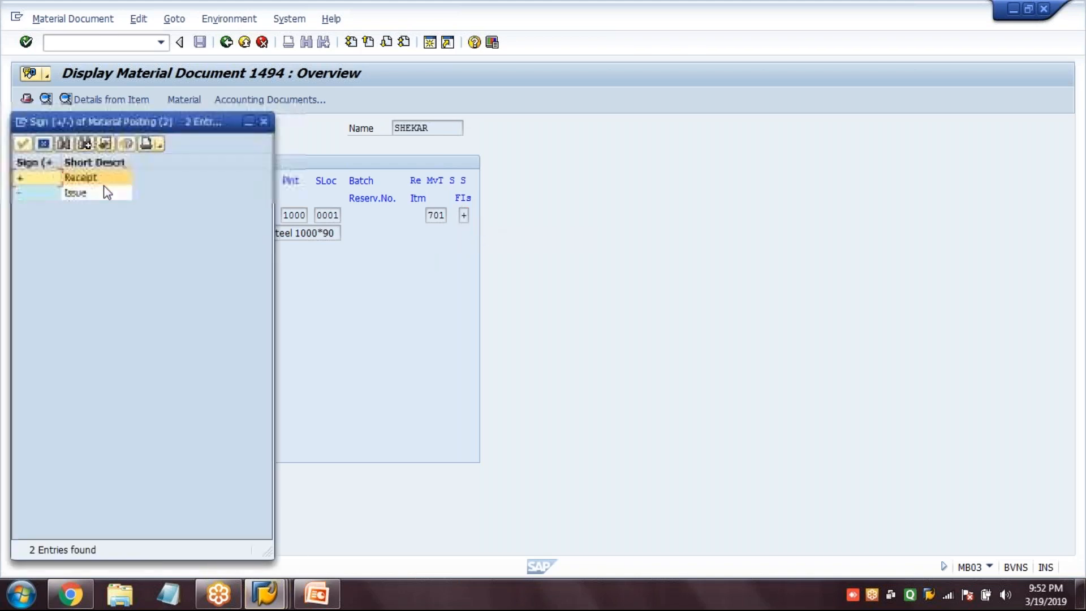
left_click(96, 201)
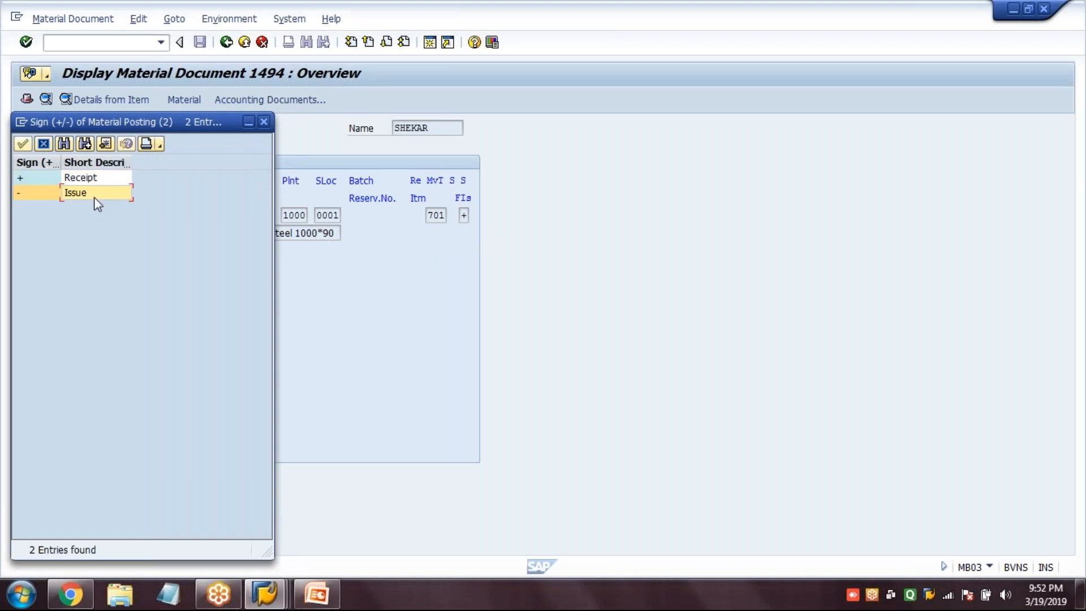
left_click(44, 144)
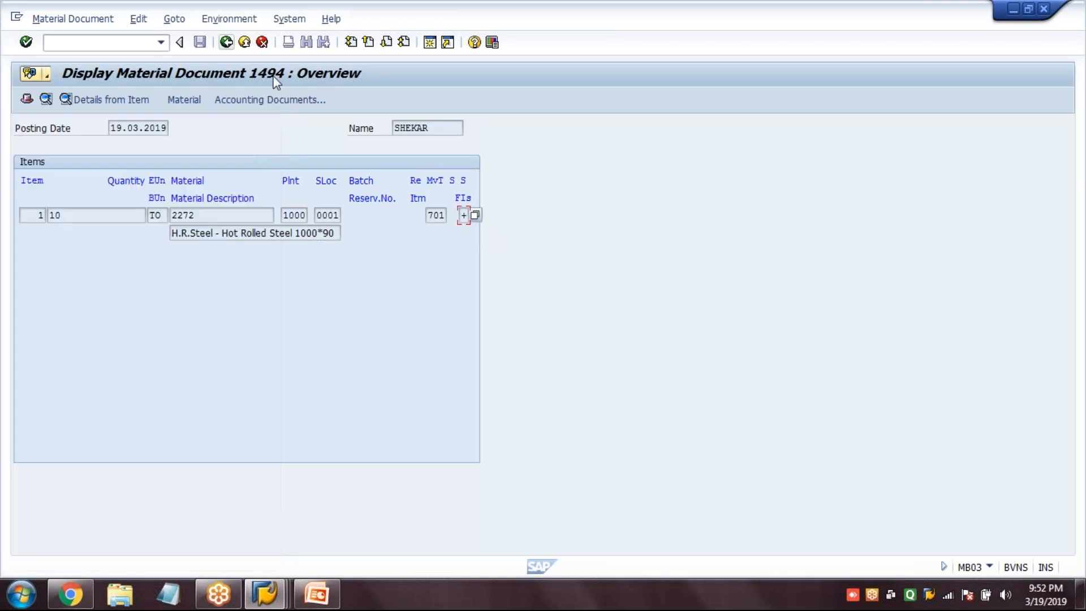
Step: Open the accounting document belonging to material document 1494, examine its inventory difference line item, and return to the SAP Easy Access screen
left_click(252, 100)
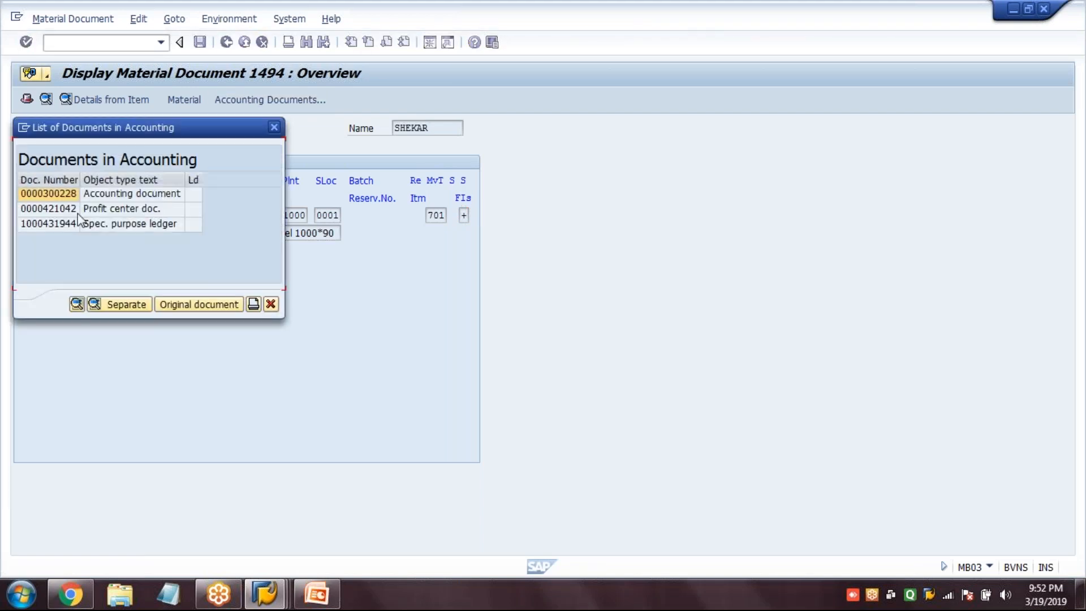
left_click(59, 194)
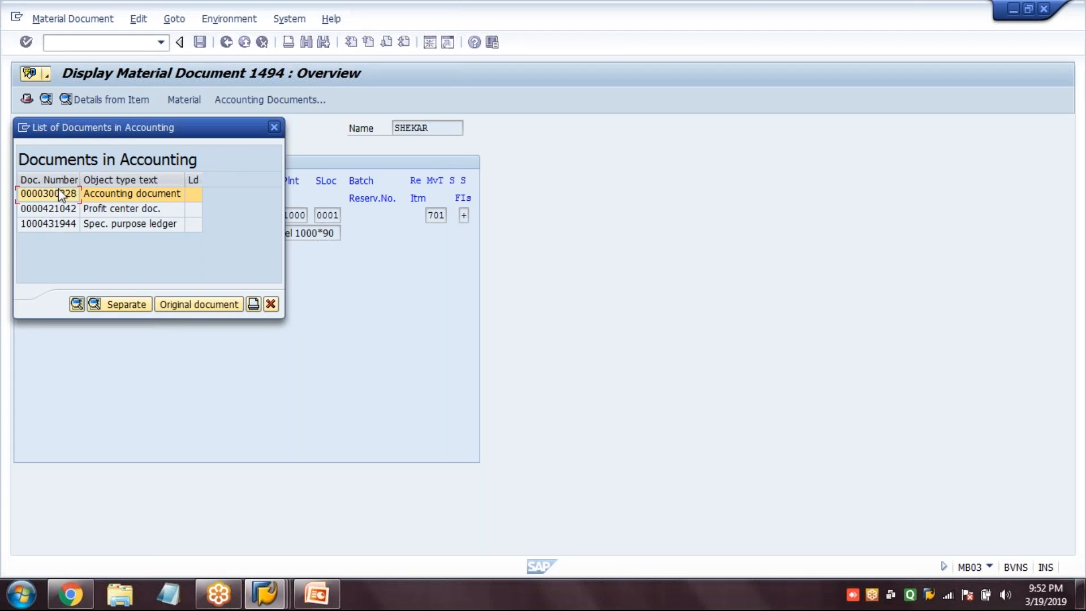
double_click(56, 193)
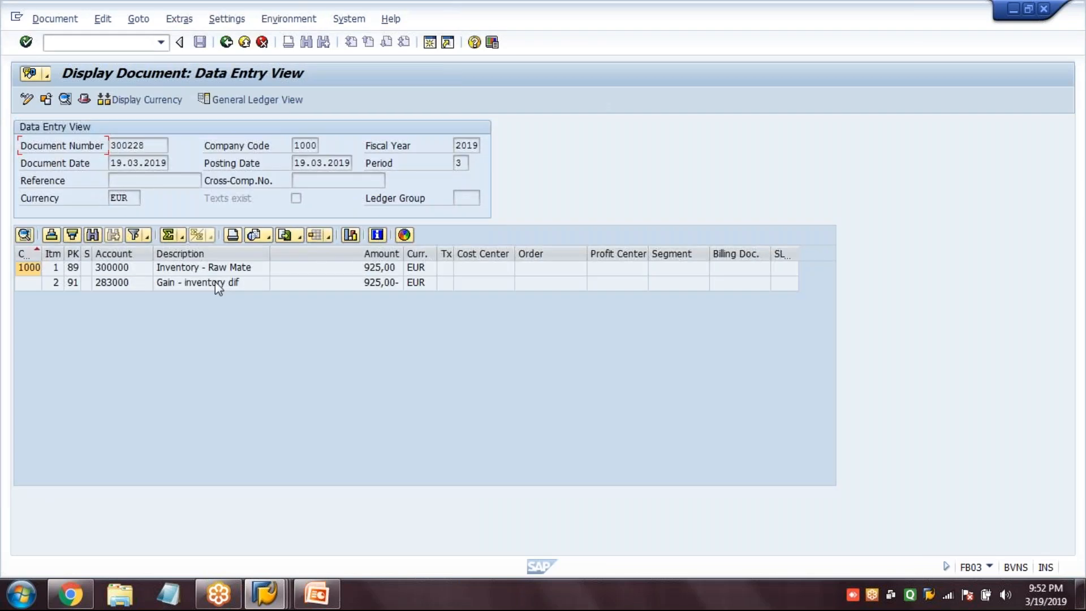
left_click(215, 282)
left_click(209, 321)
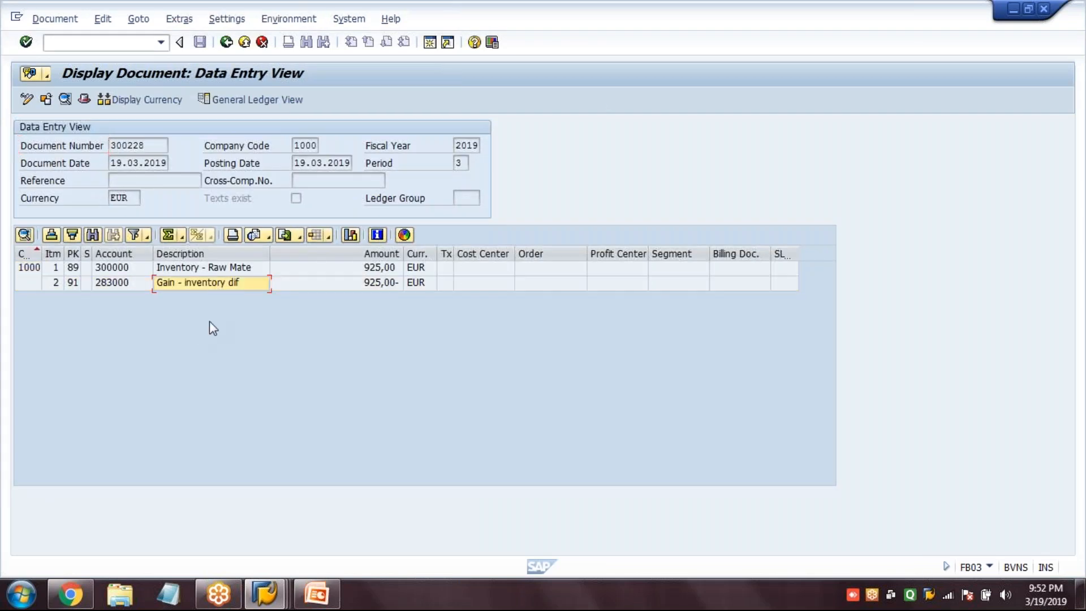
left_click(190, 283)
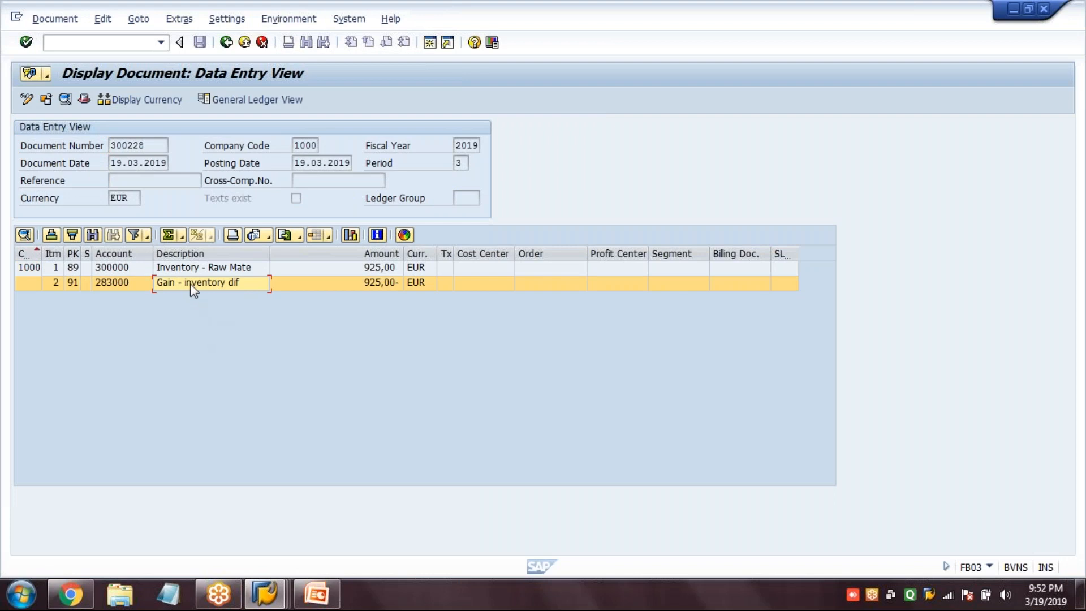
left_click(226, 43)
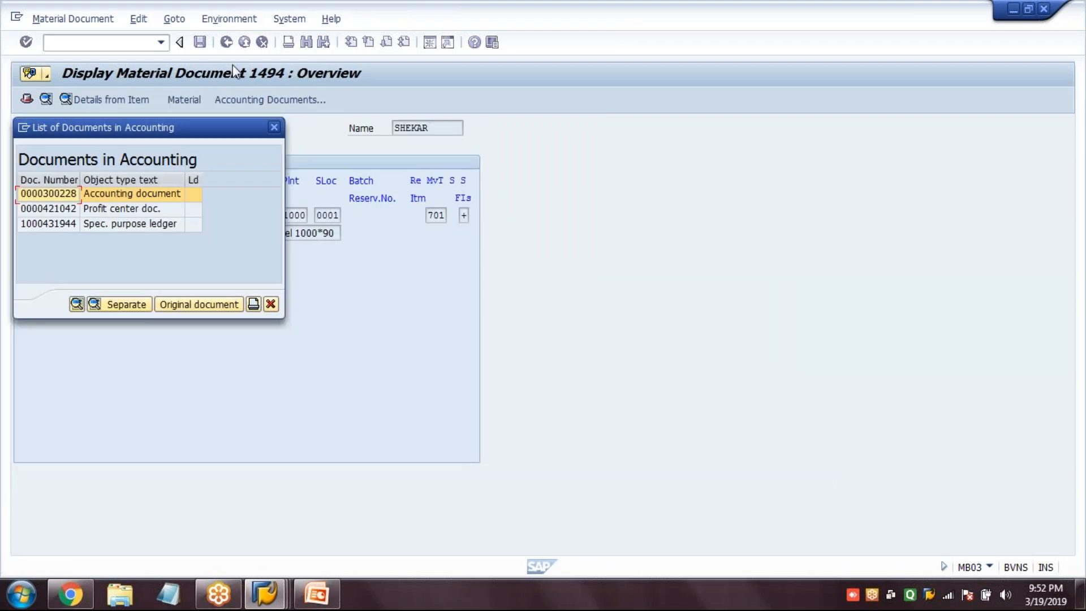
left_click(271, 304)
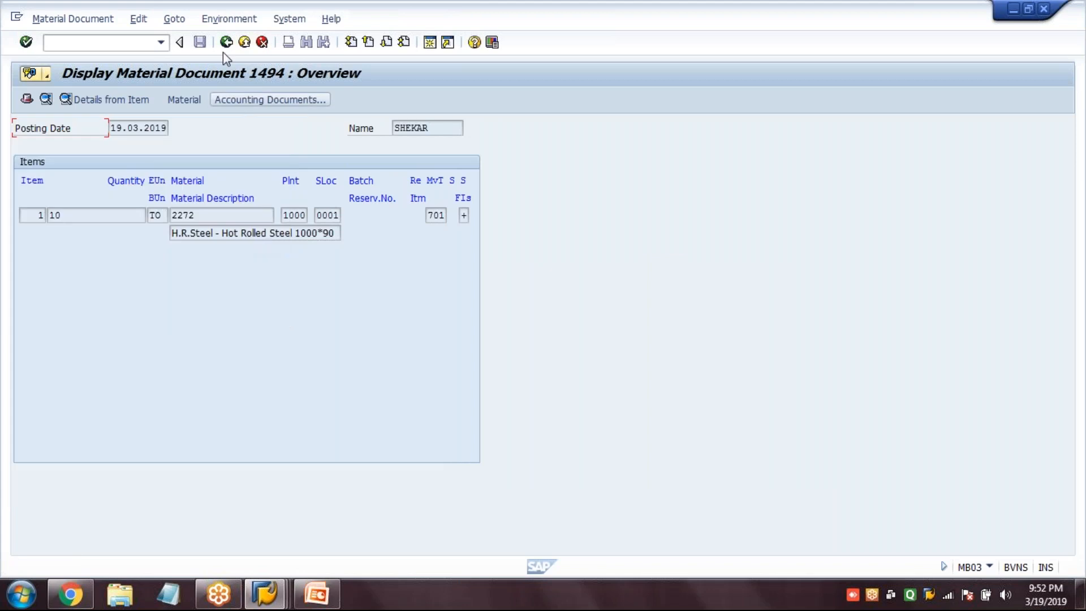
left_click(226, 43)
left_click(226, 43)
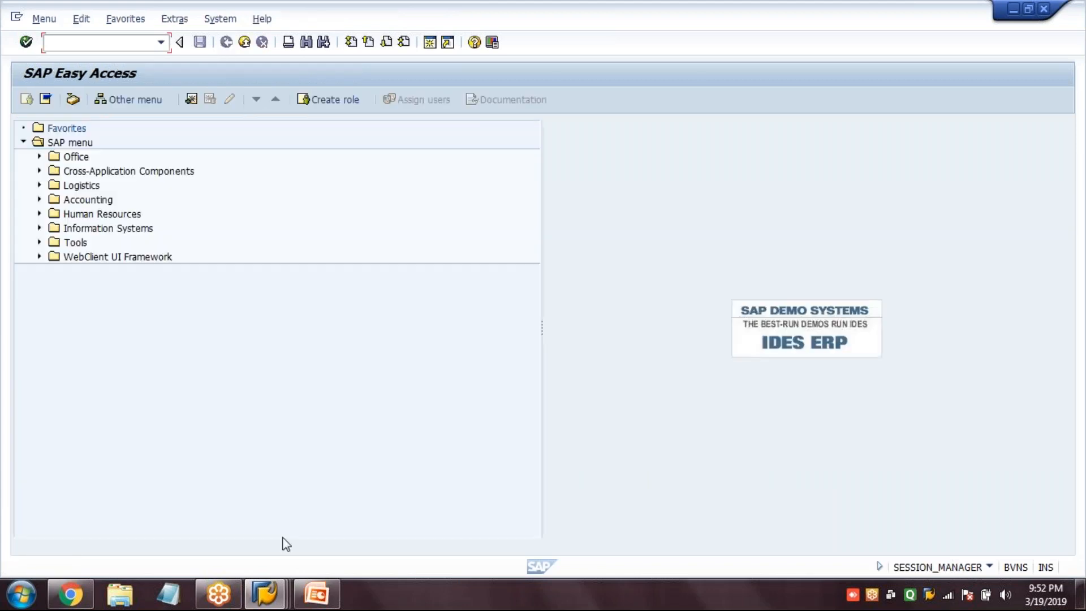
Step: Switch to the Stock Overview session for material 2272 and refresh it to check the unrestricted-use stock
mouse_move(264, 602)
left_click(282, 503)
left_click(595, 350)
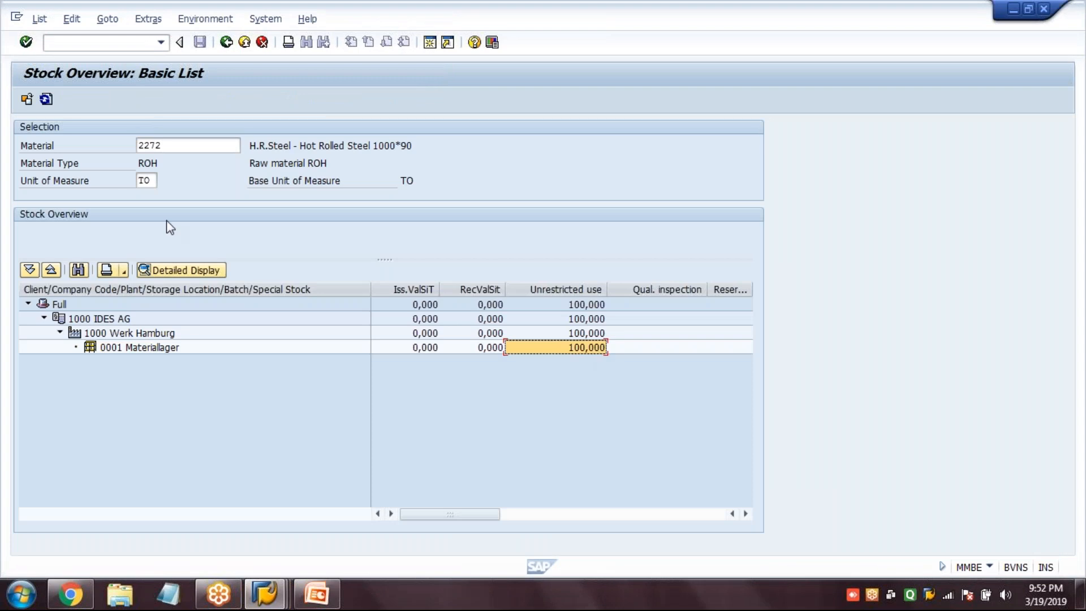
left_click(46, 101)
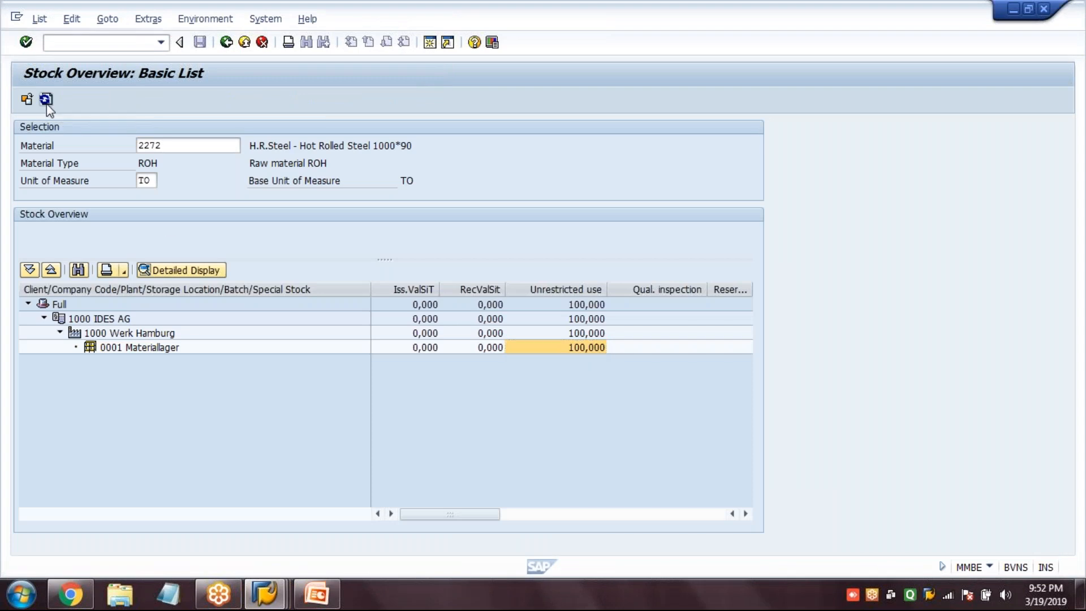
left_click(594, 305)
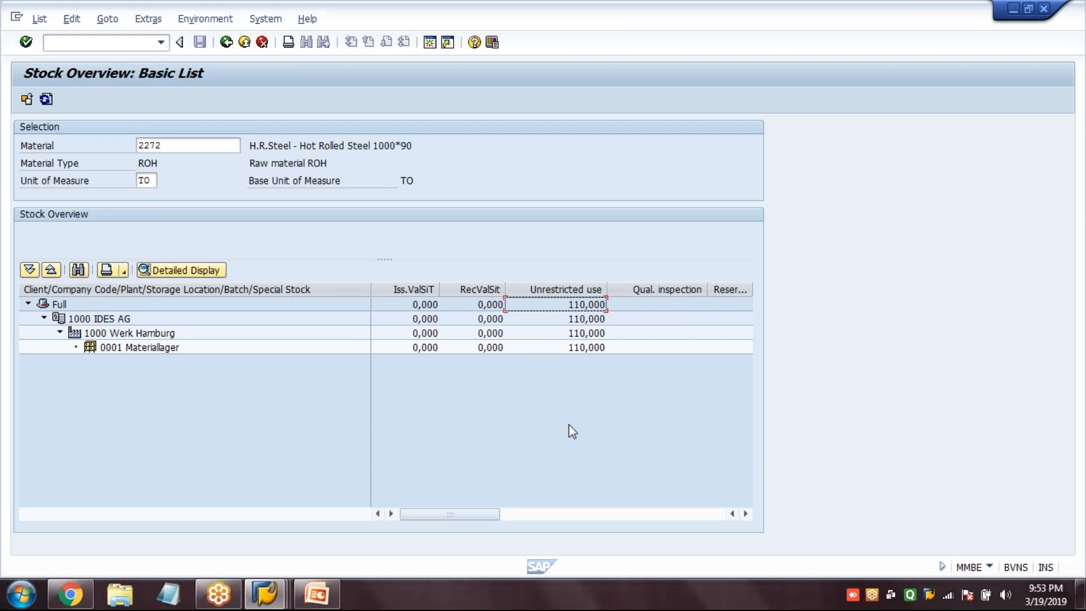
Step: Check the unrestricted-use stock of material 2272 in storage location 0001, then leave the stock overview
left_click(583, 348)
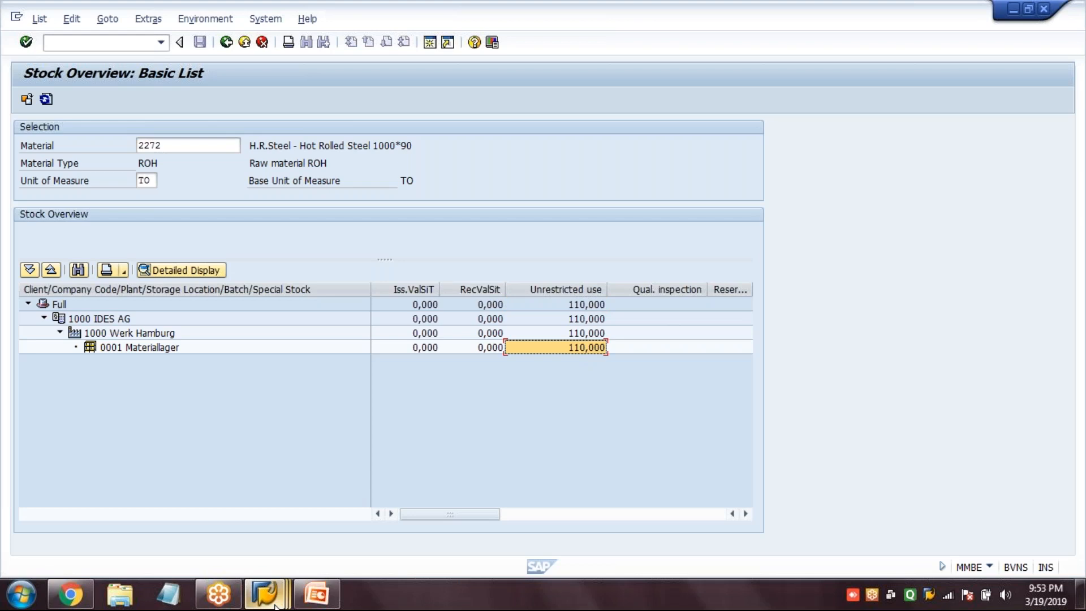
mouse_move(275, 605)
left_click(432, 499)
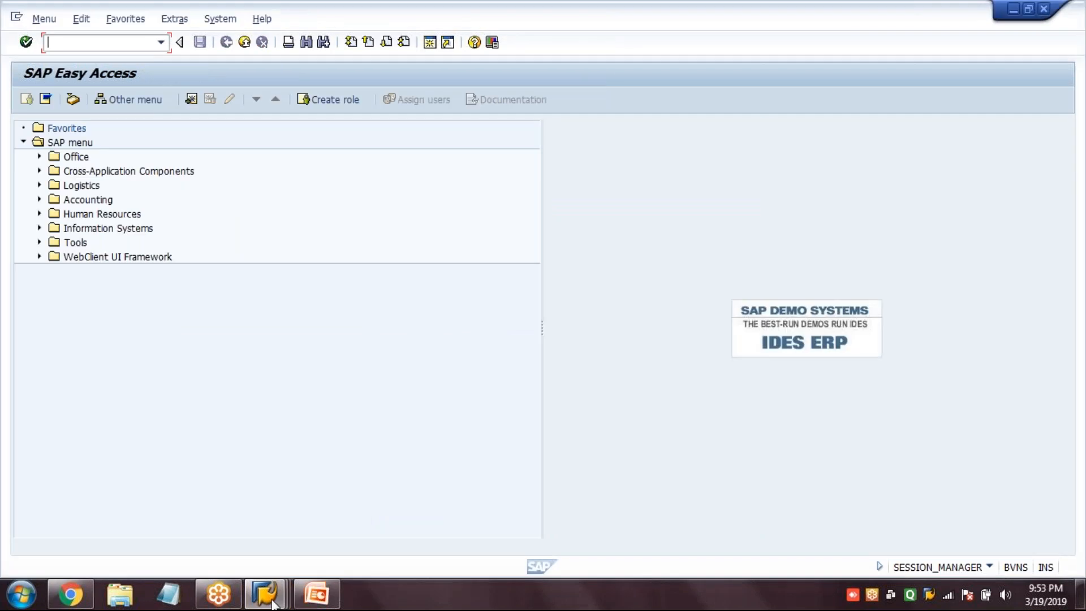
mouse_move(269, 606)
left_click(311, 504)
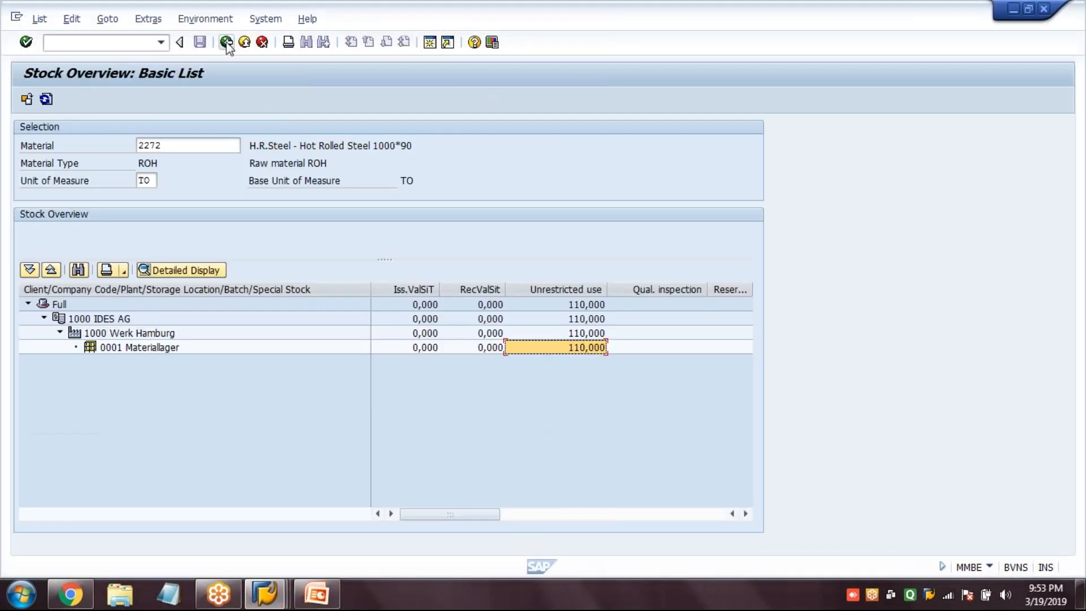
left_click(226, 43)
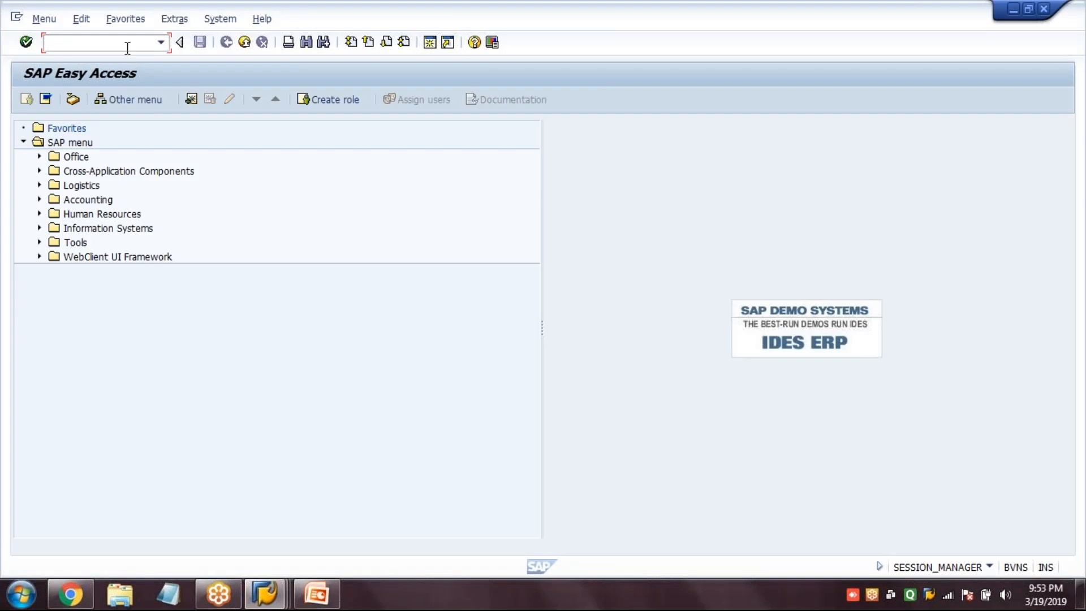
Step: Start a new physical inventory document (MI01) for plant 1000 and storage location 0001
left_click(127, 48)
type("MI01")
key("Return")
key("shift+Tab")
key("shift+Tab")
key("Tab")
key("Tab")
key("Tab")
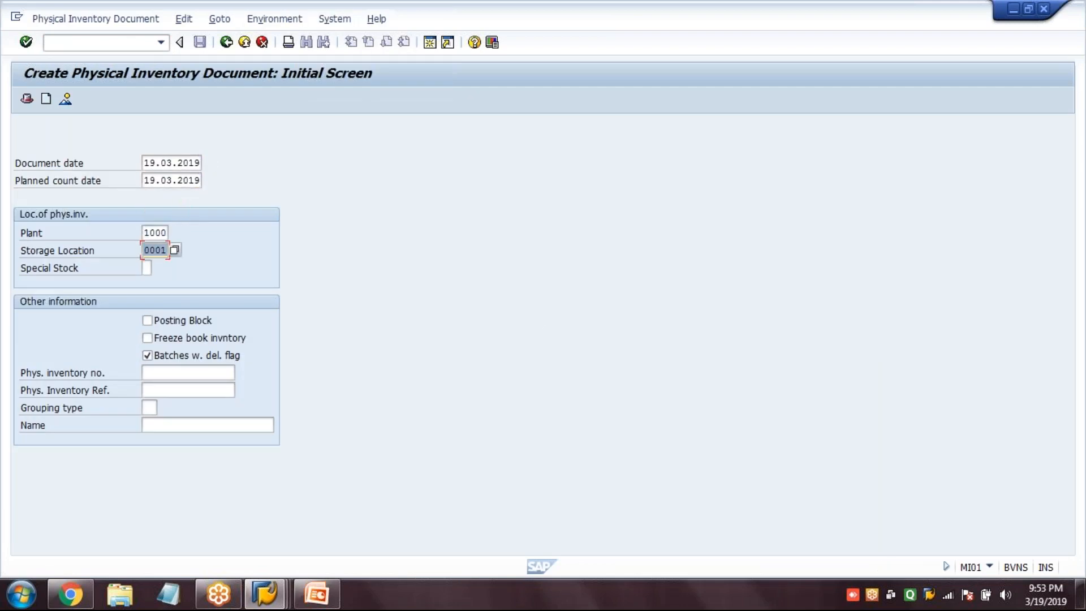
key("Return")
Step: Enter material 2272 with stock type 1 as the first item and save the physical inventory document
type("2272")
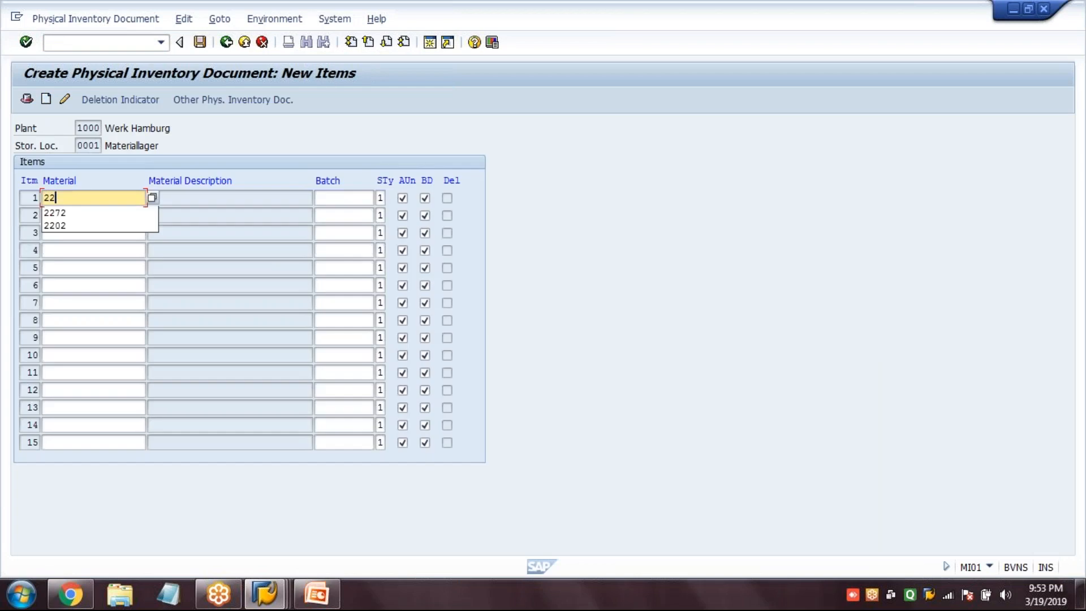
key("Return")
key("Tab")
key("Tab")
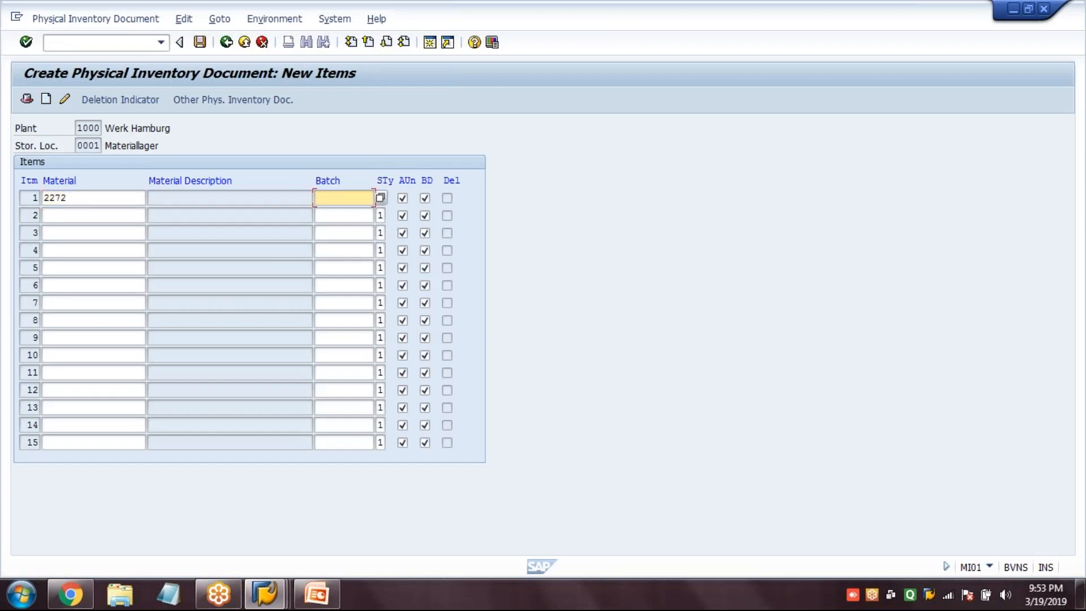
type("1")
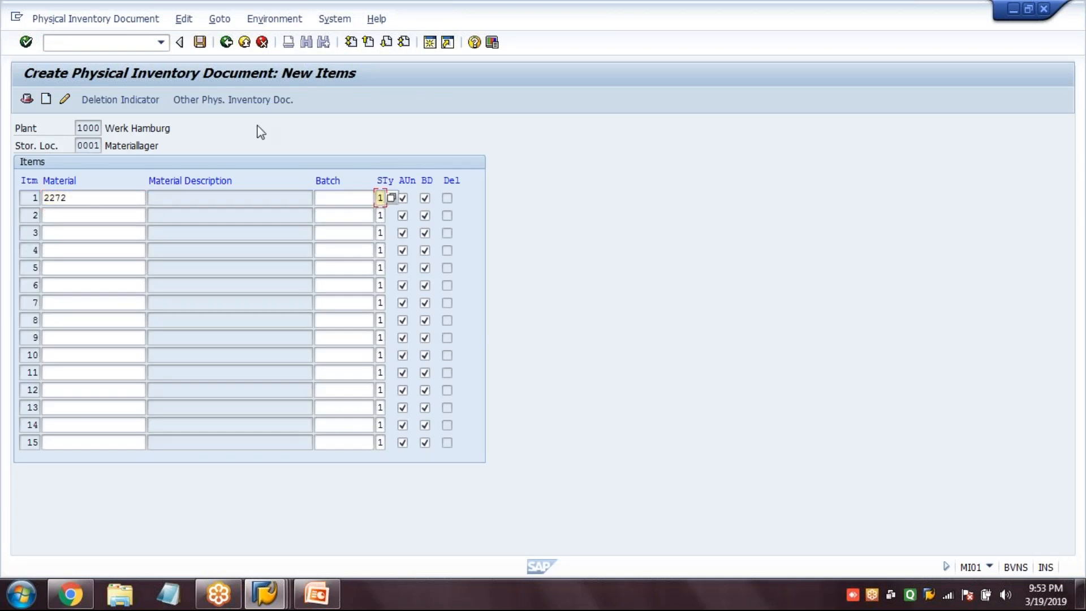
left_click(201, 43)
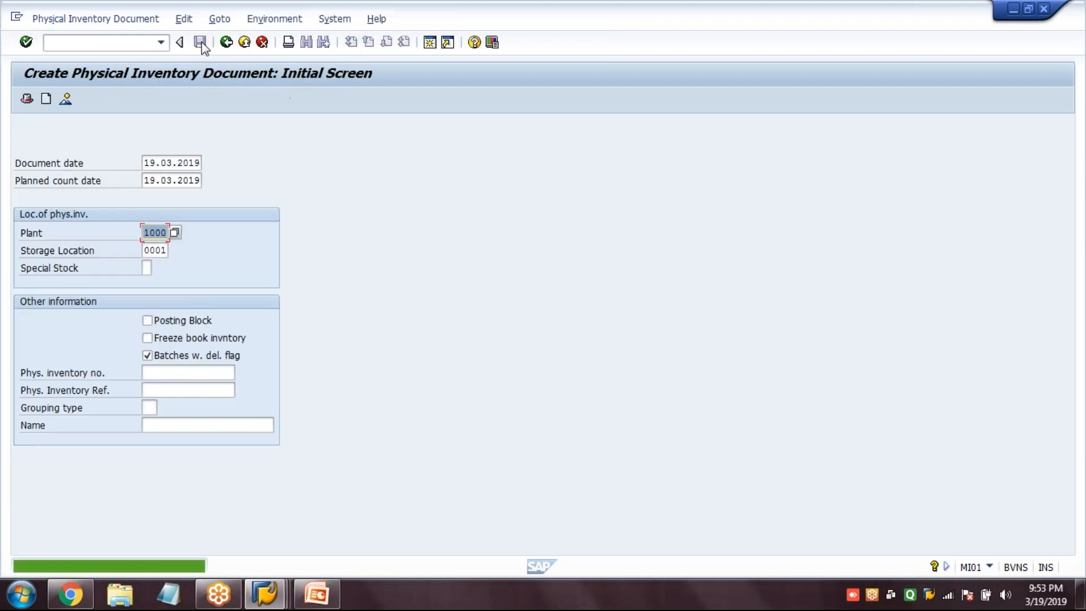
Step: Open the inventory count entry transaction (MI04) for physical inventory document 1495 of fiscal year 2019
left_click(116, 44)
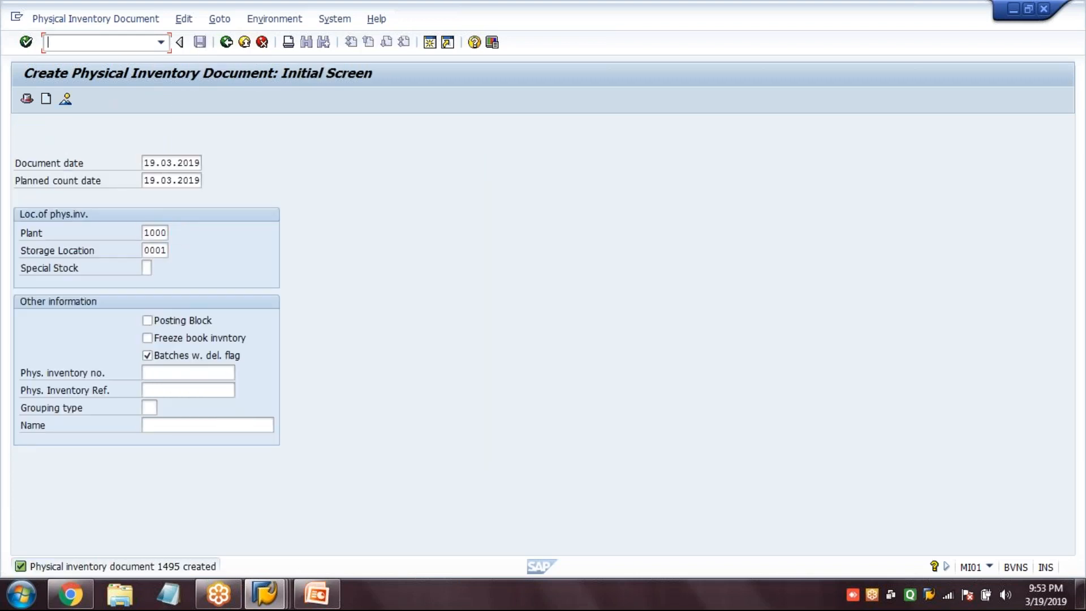
type("/NMI04")
key("Return")
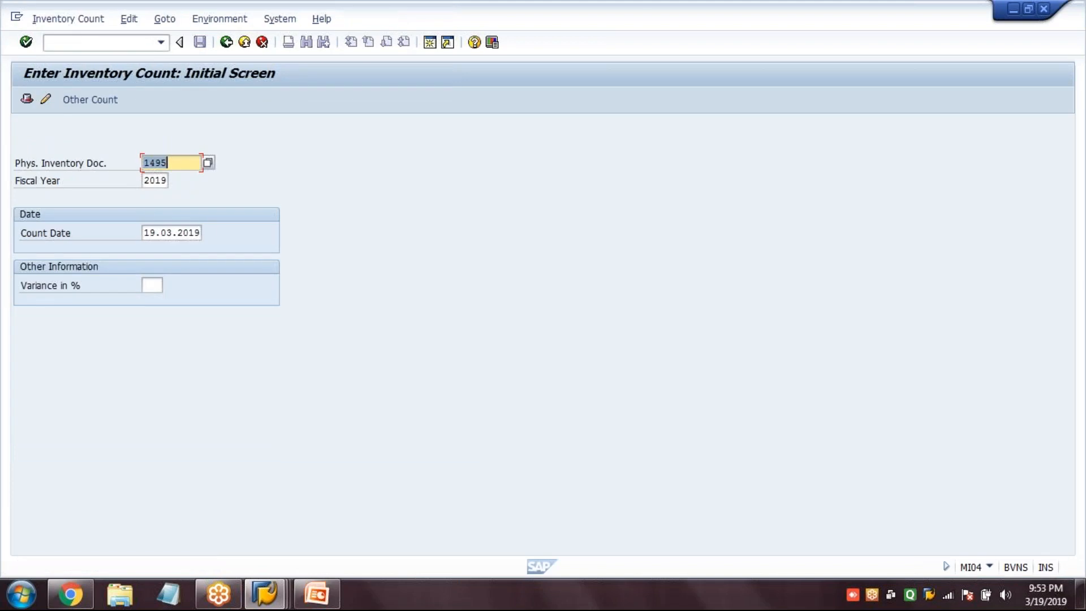
left_click(185, 163)
Step: In the other session, display the stock overview (MMBE) of material 2272 for plant 1000, storage location 0001, and check its unrestricted-use stock
mouse_move(264, 594)
left_click(380, 543)
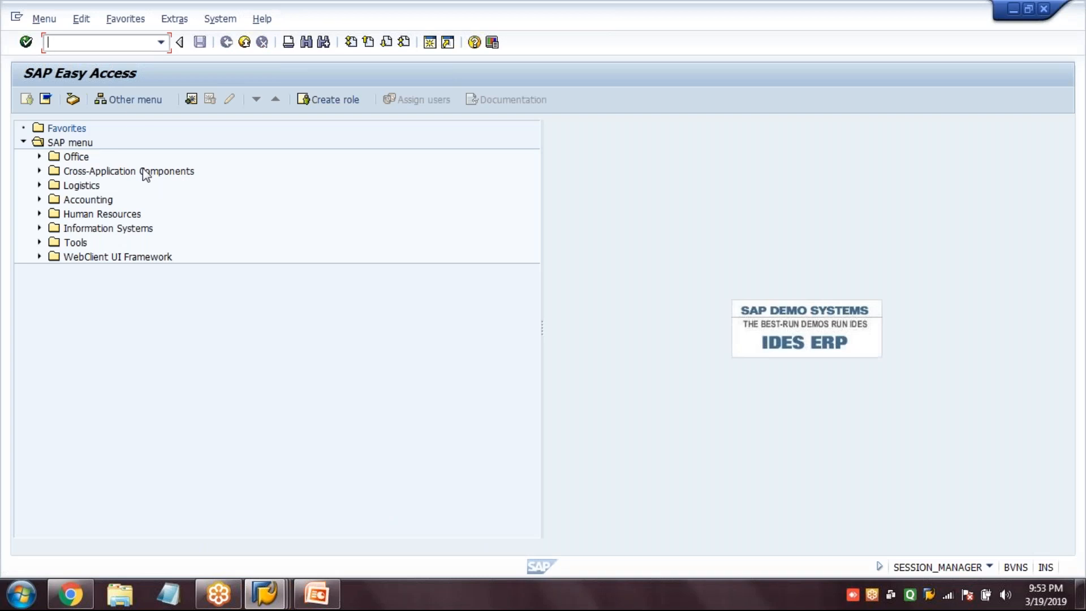
type("MMBE")
key("Return")
type("2272")
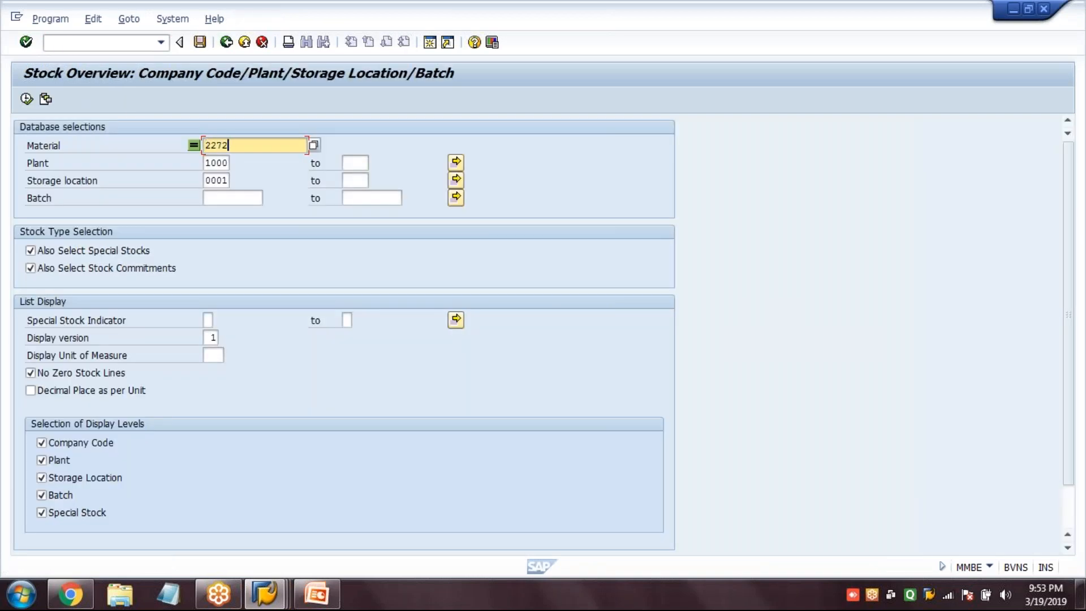
left_click(26, 99)
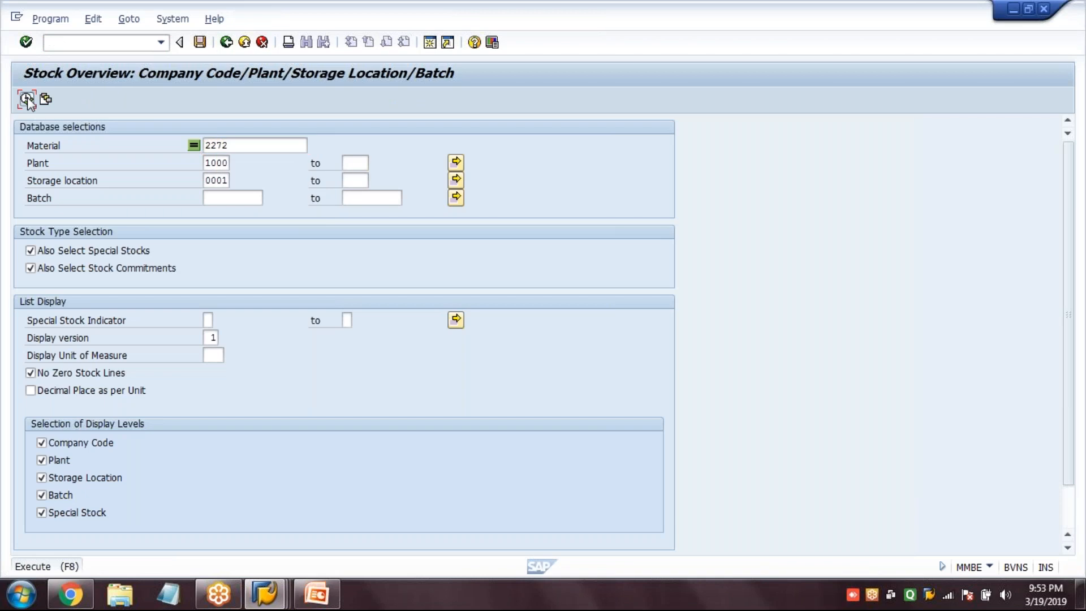
left_click(585, 346)
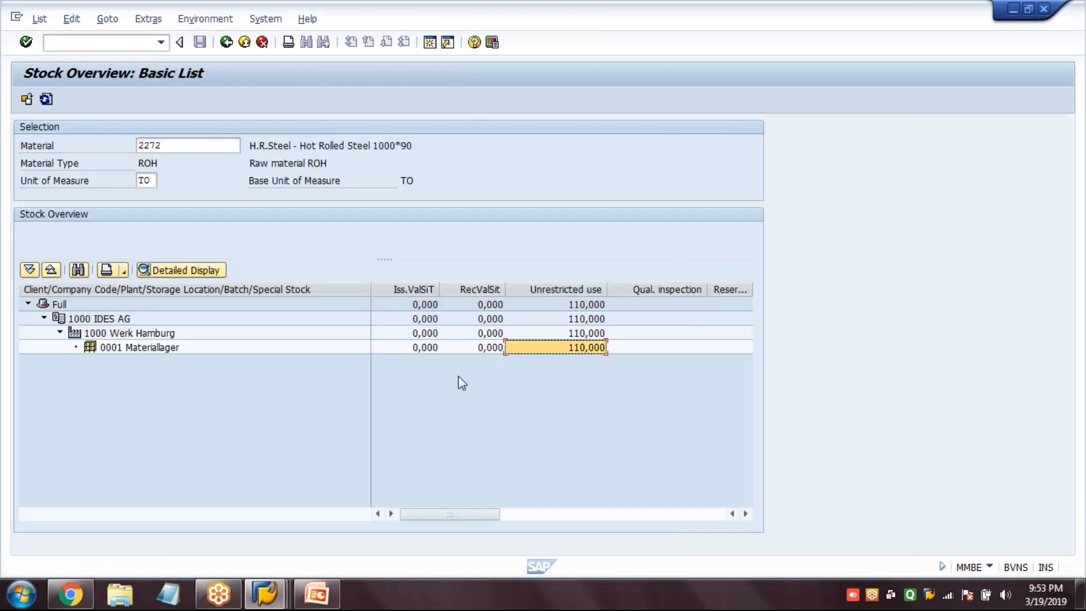
Step: Return to the inventory count session, enter a counted quantity of 100 TO for material 2272 in document 1495 and save the count
mouse_move(268, 604)
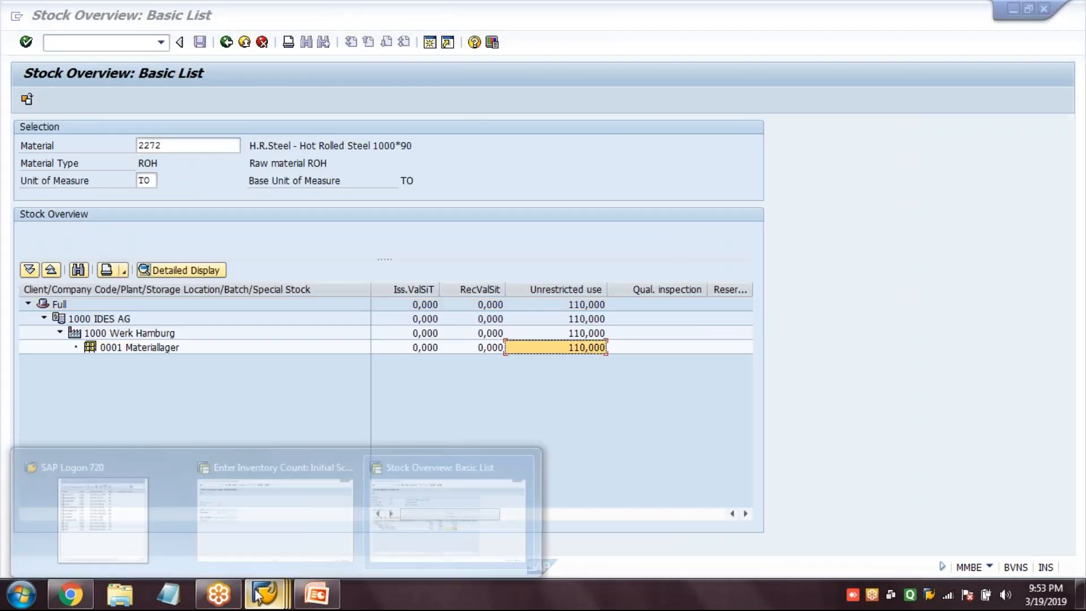
left_click(257, 503)
key("Return")
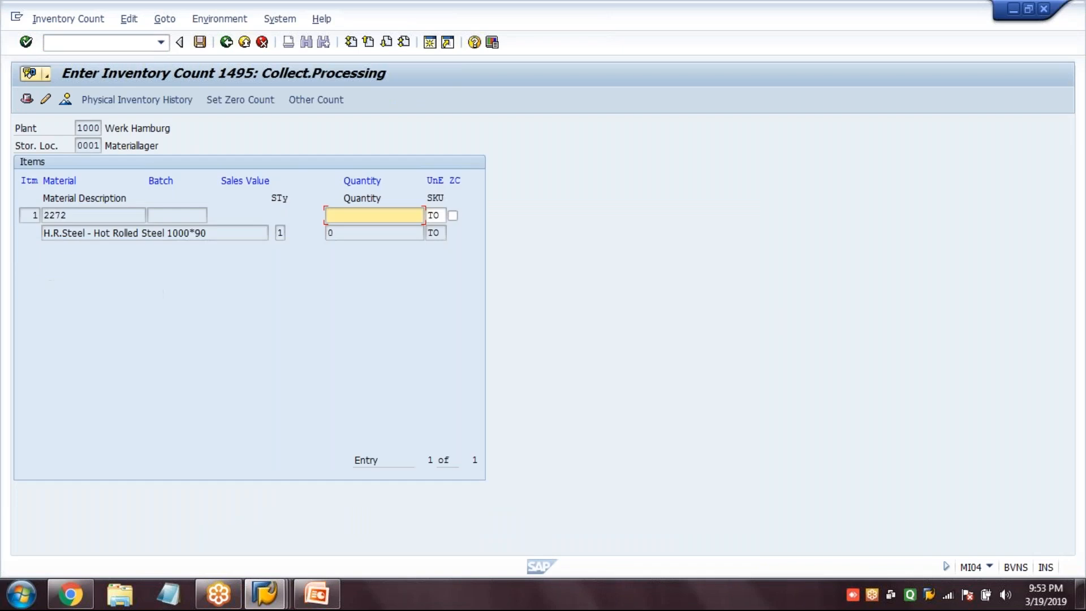
type("100")
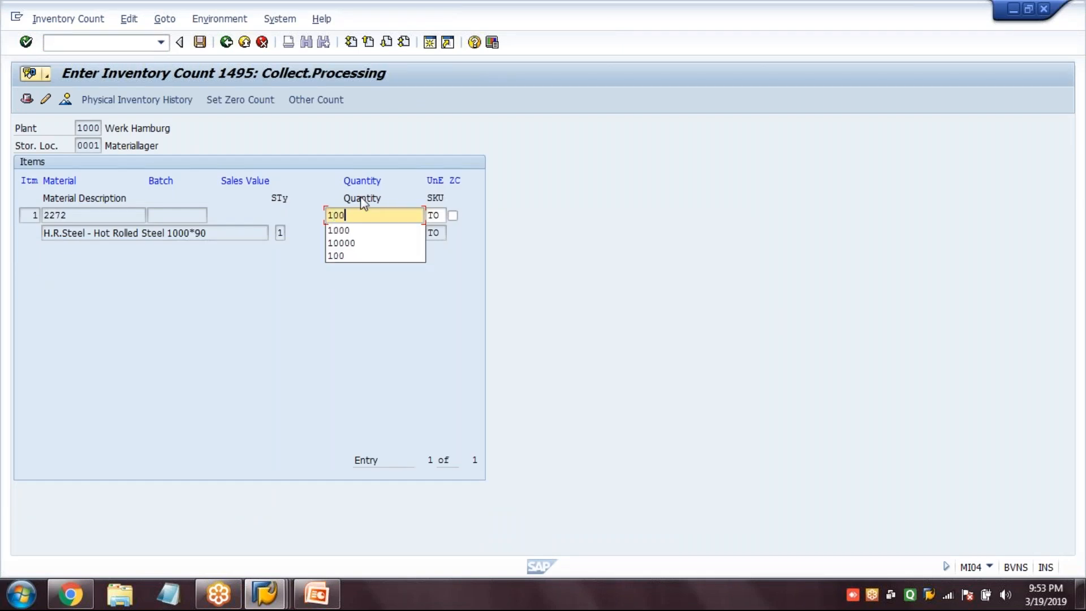
key("Return")
left_click(201, 42)
Step: Open the inventory difference posting (MI07) for physical inventory document 1495 with posting date 19.03.2019
left_click(131, 42)
type("/NMI07")
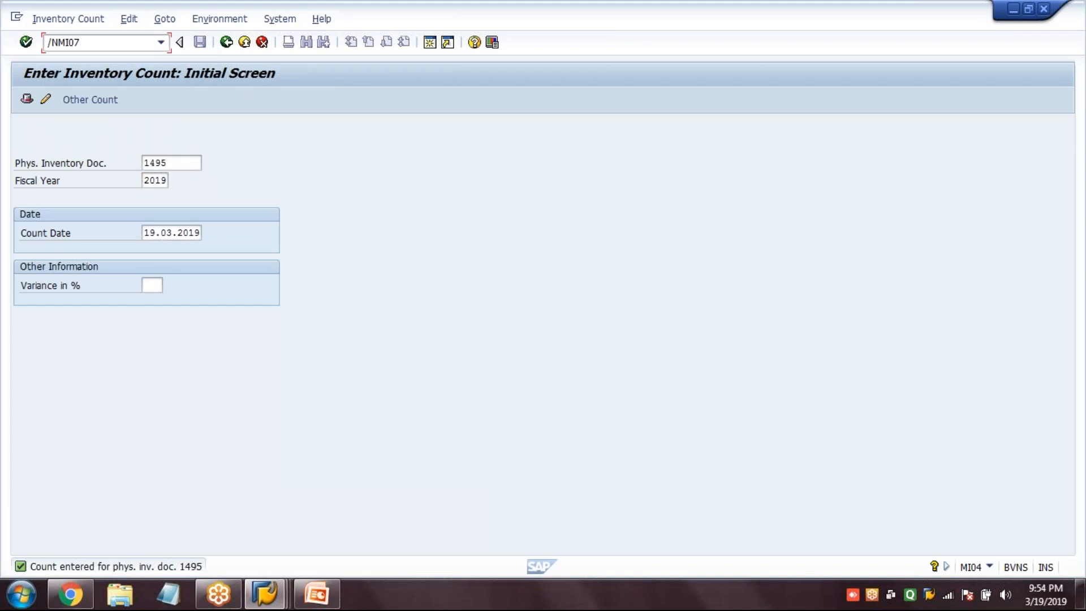
key("Return")
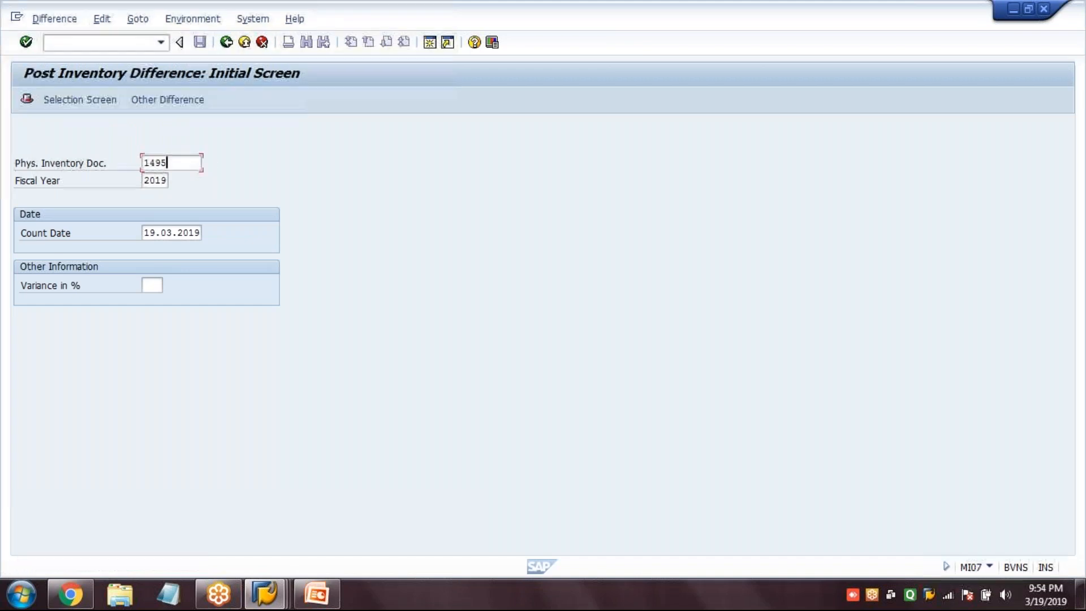
left_click(187, 158)
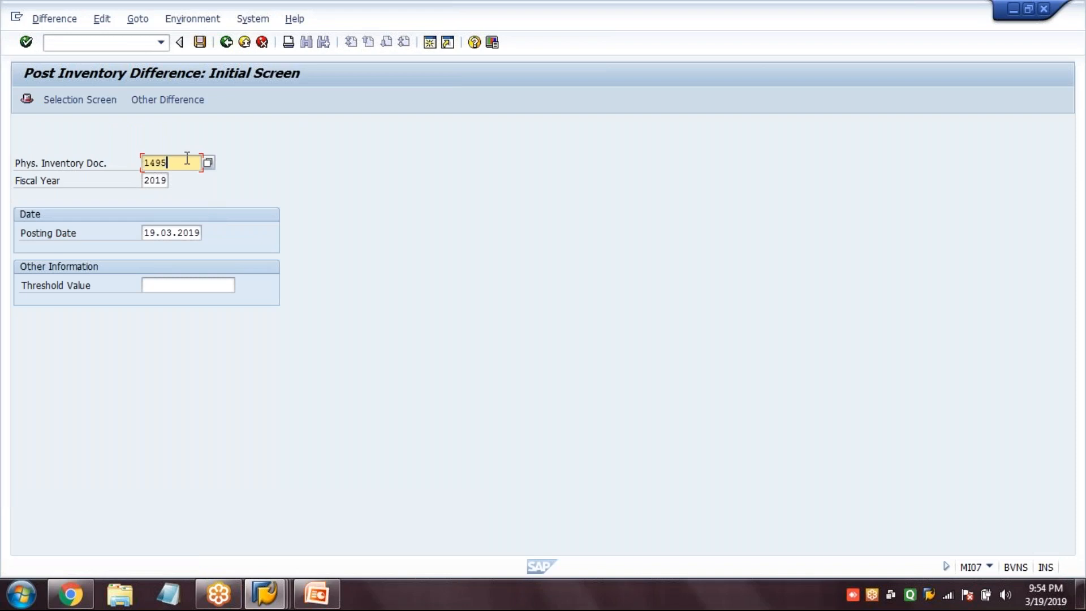
key("Tab")
key("Tab")
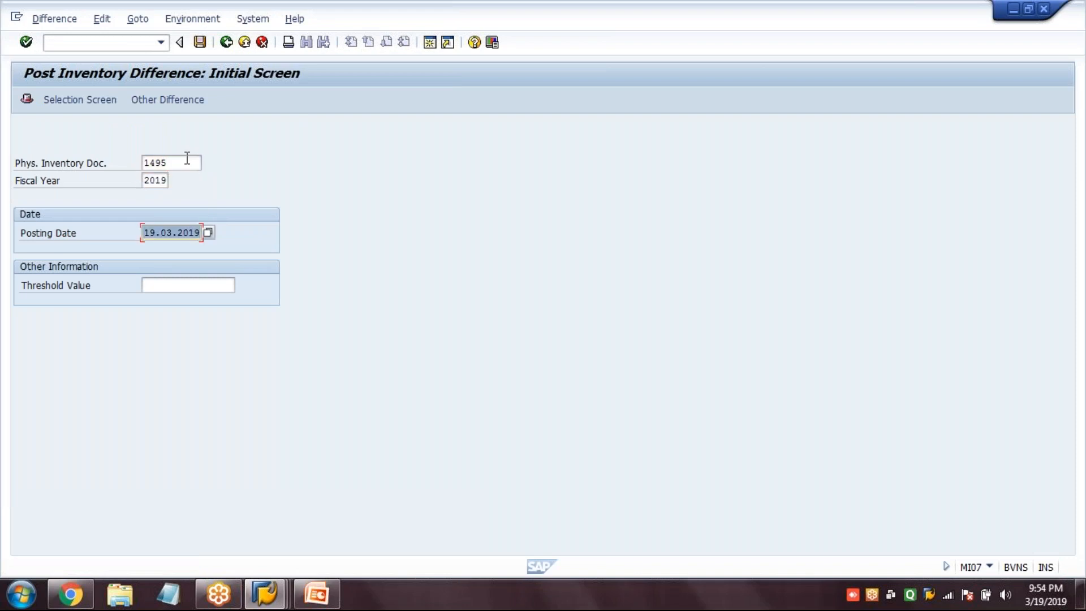
key("Return")
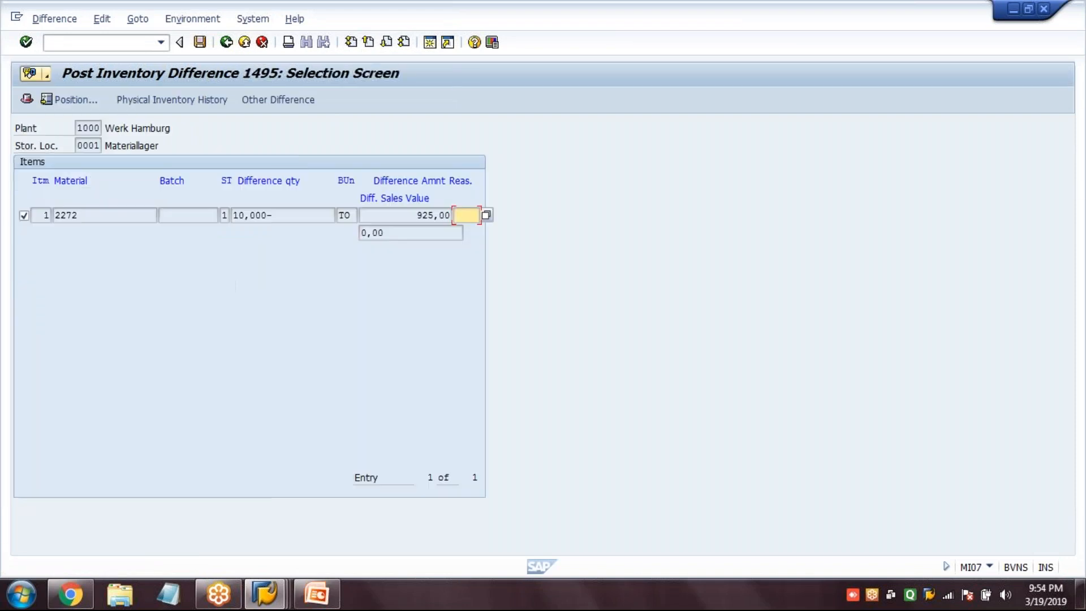
Step: Check the difference quantity and amount of material 2272 and post the inventory difference
left_click(242, 214)
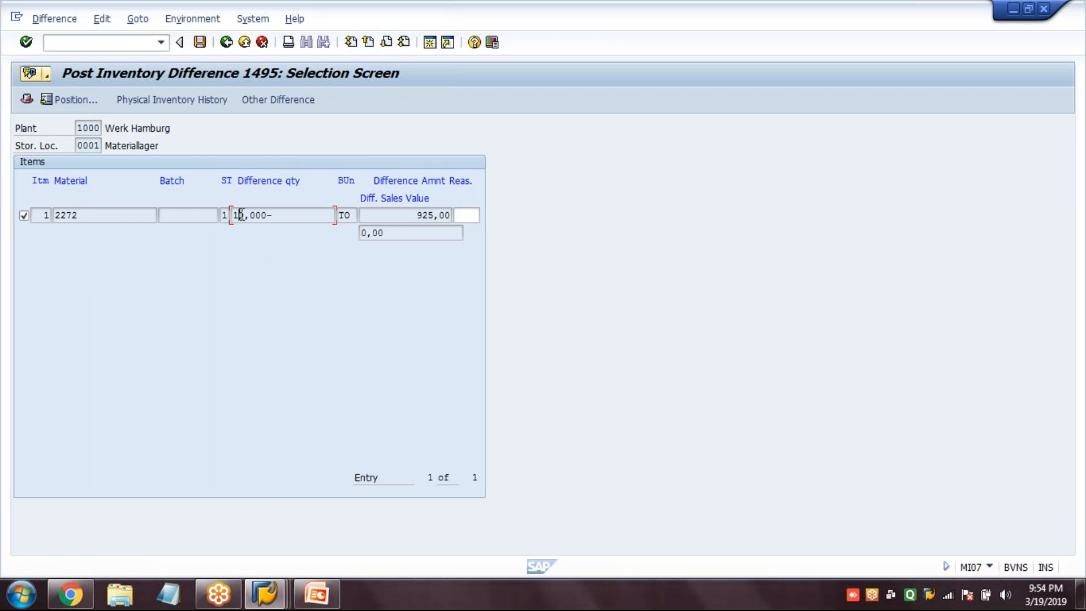
left_click(414, 215)
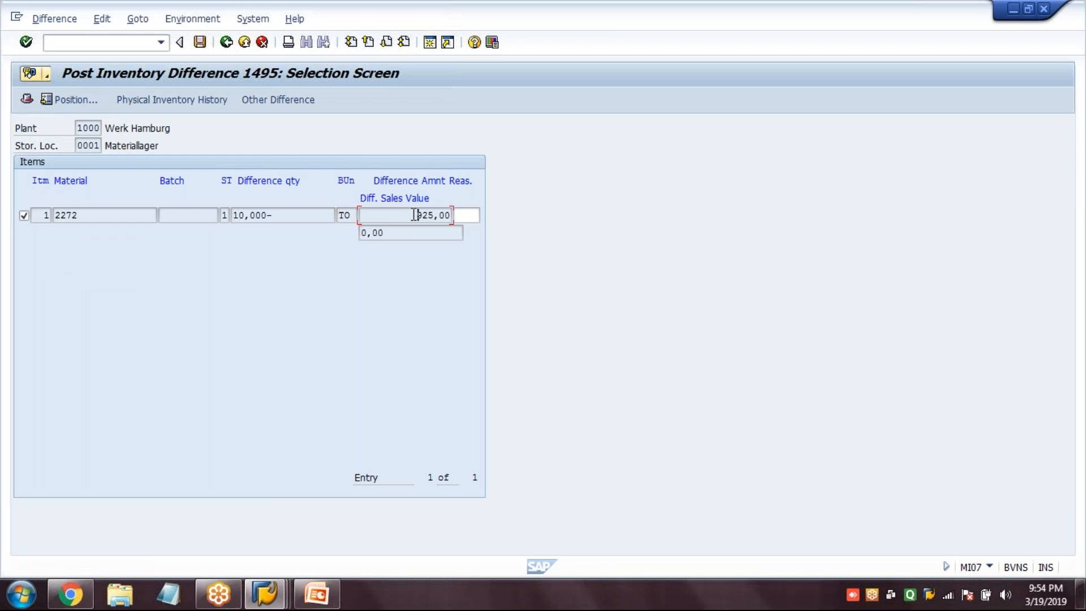
left_click(200, 42)
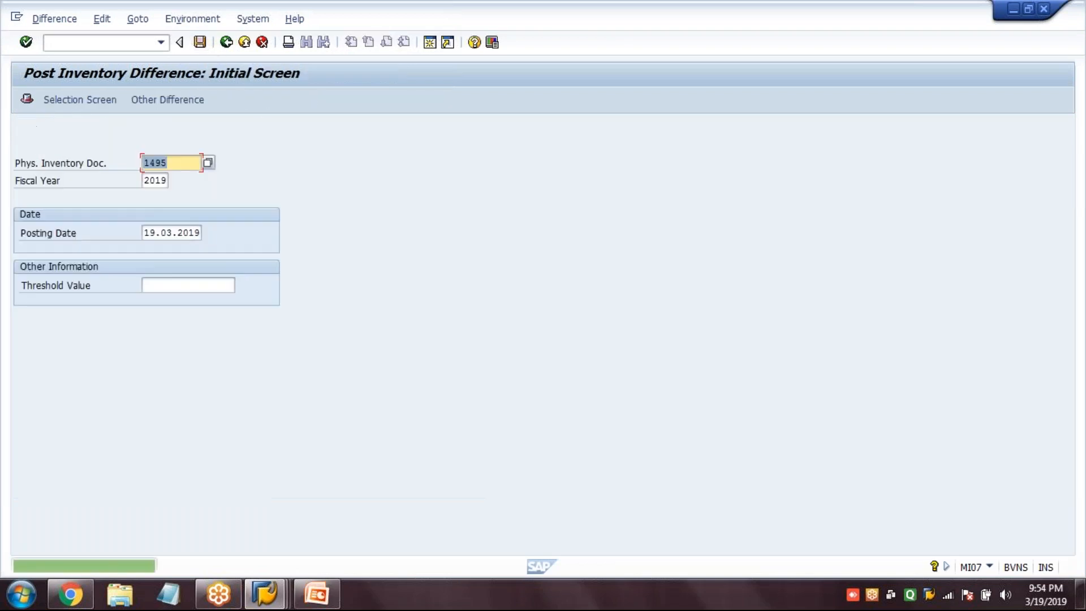
Step: Read the detailed explanation of the difference posting message and close it
left_click(245, 568)
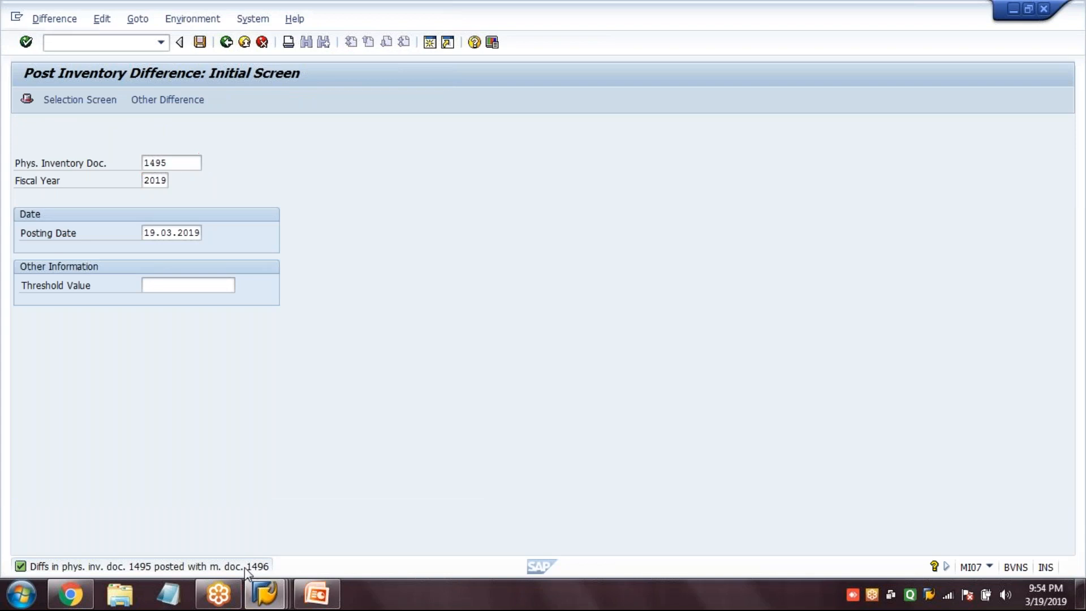
double_click(244, 568)
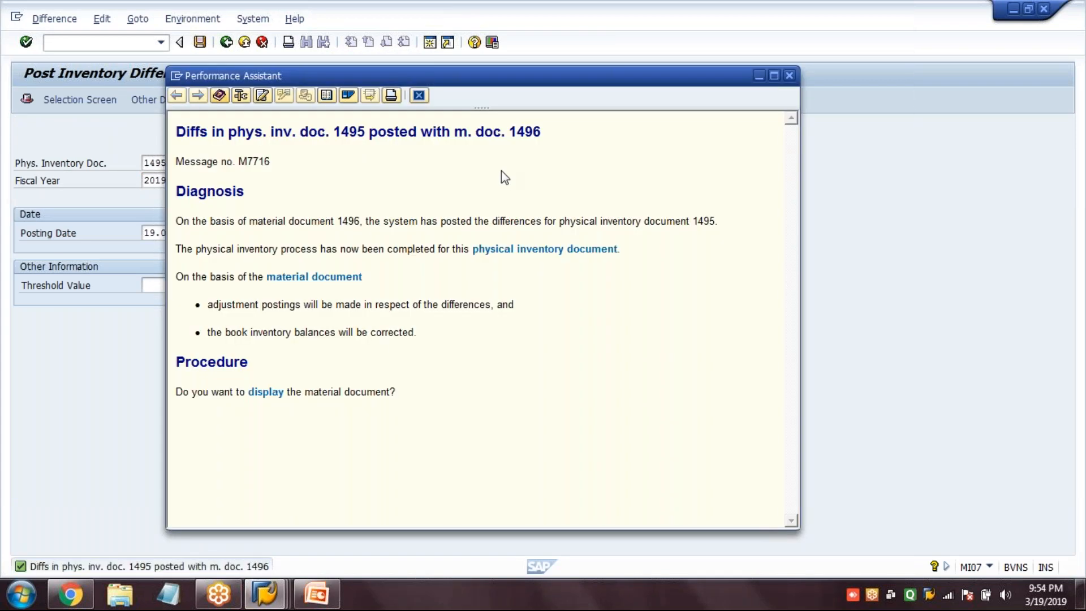
left_click(420, 92)
Step: Display material document 1496 (MB03) and examine the item's quantity and movement type
left_click(135, 42)
type("/NMB03")
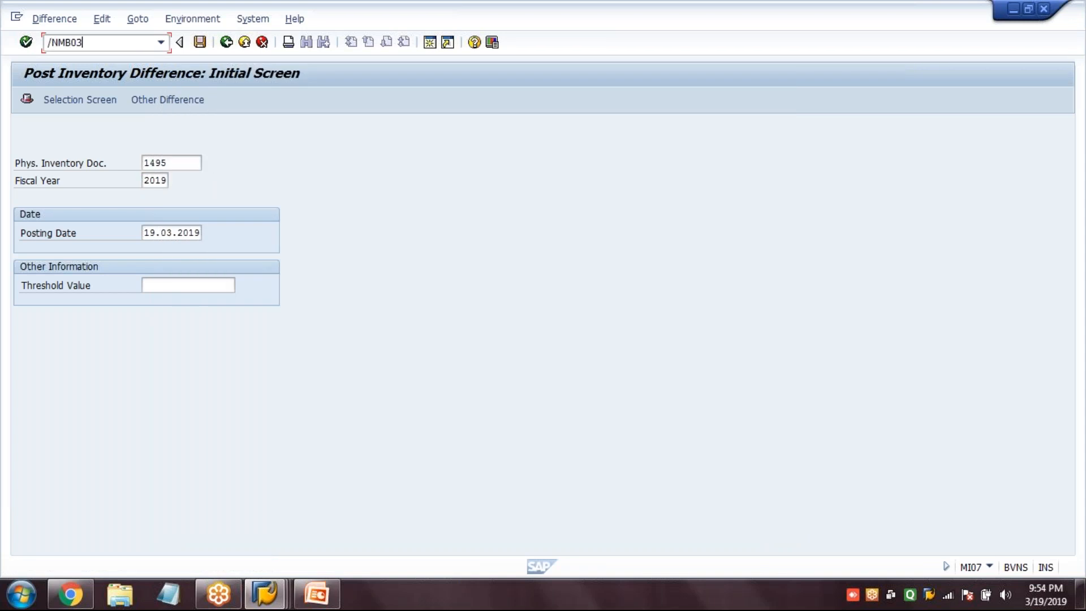
key("Return")
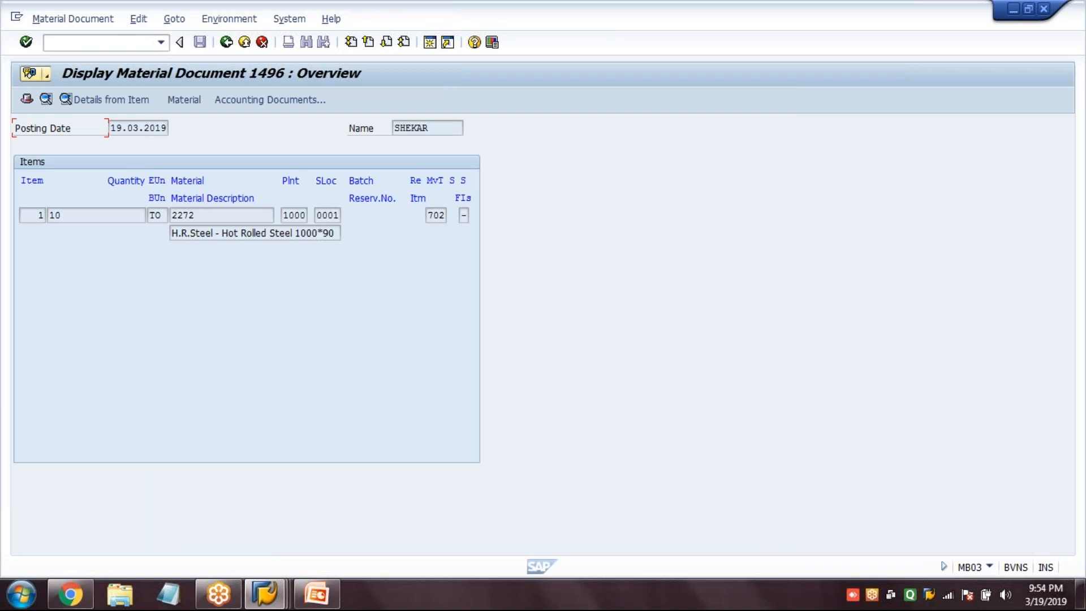
left_click(96, 214)
left_click(440, 215)
Step: Open the accounting document belonging to material document 1496 and examine its inventory loss line item
left_click(251, 102)
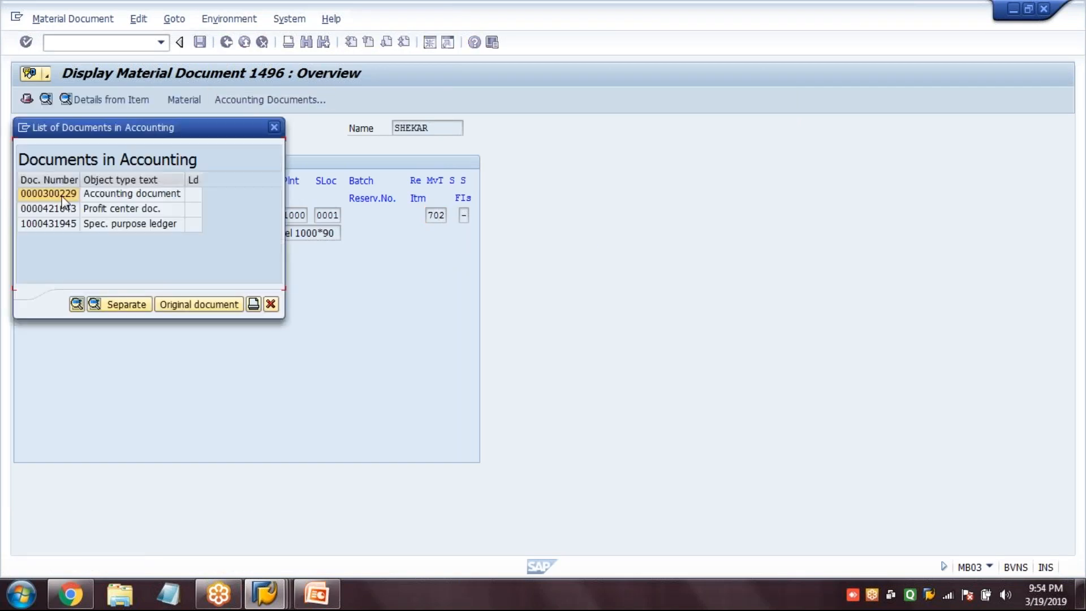
double_click(64, 199)
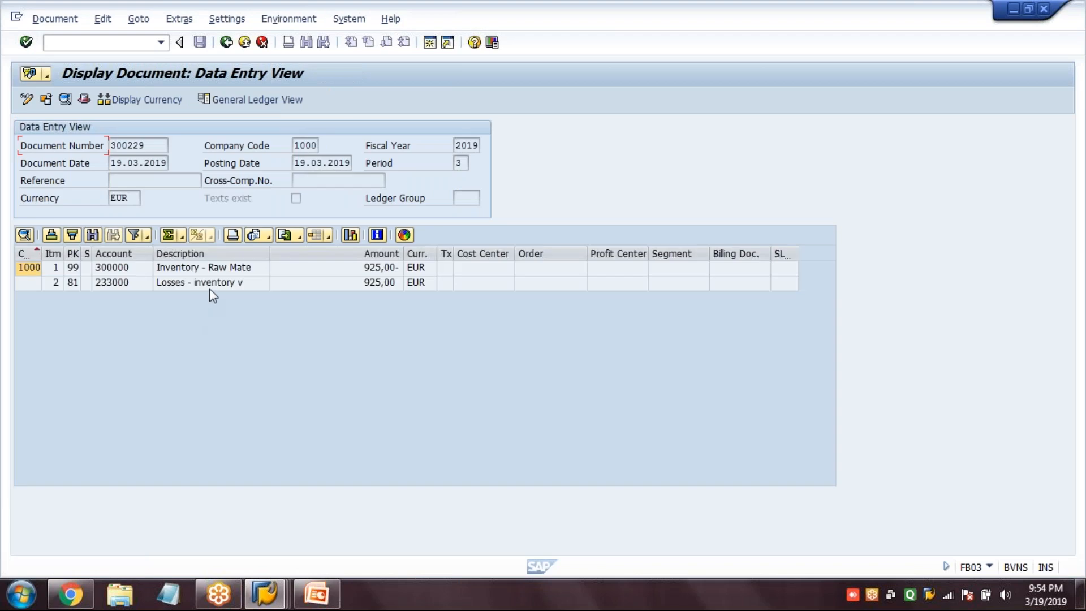
left_click(212, 283)
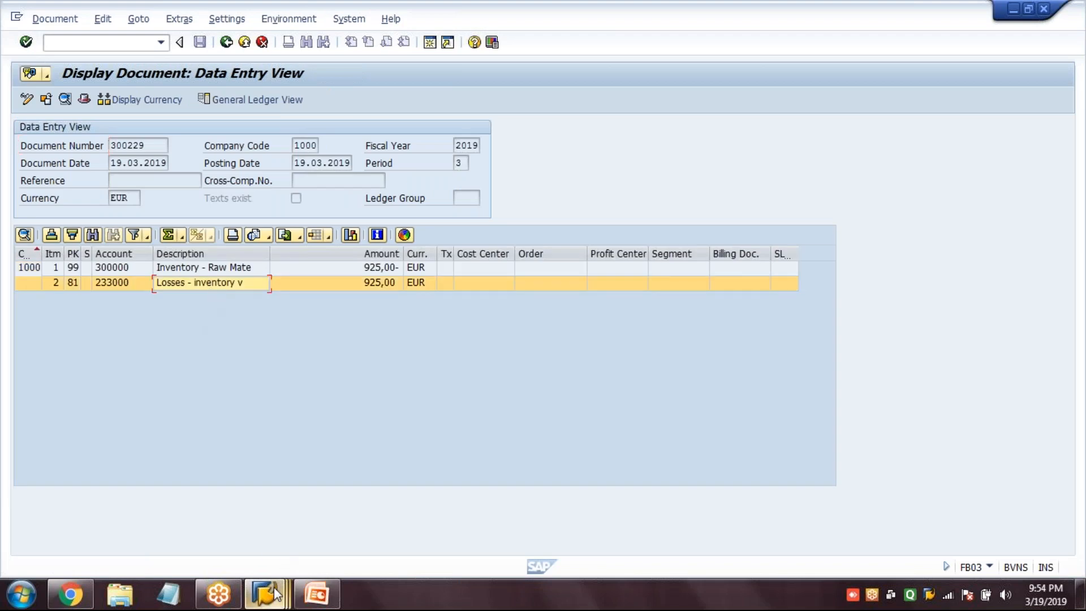
Step: Switch to the Stock Overview session for material 2272 and refresh it to check the unrestricted-use stock after the second posting
mouse_move(274, 585)
left_click(430, 460)
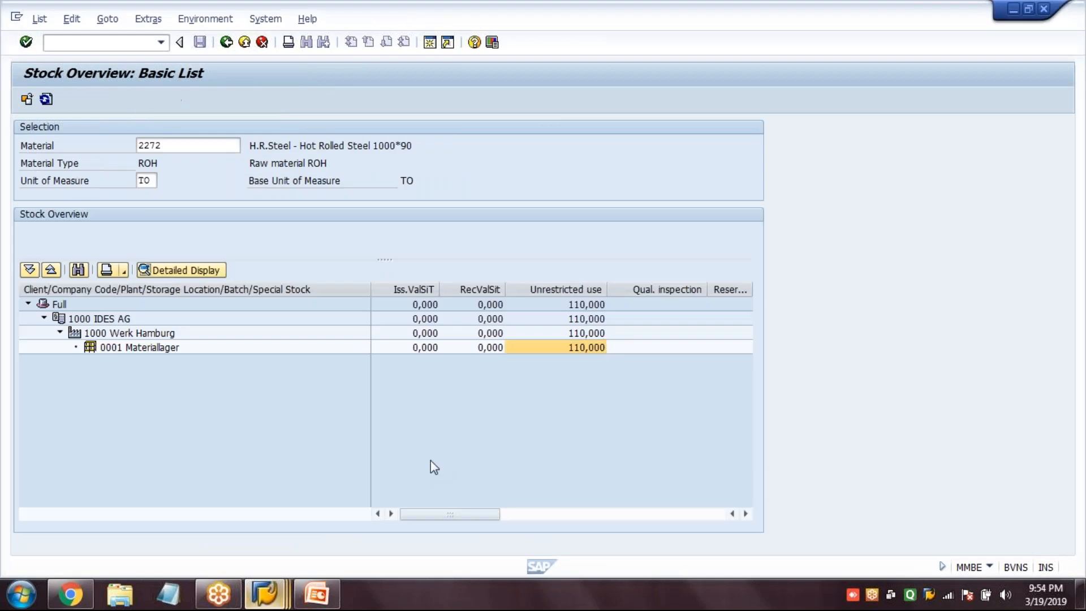
left_click(585, 291)
left_click(46, 101)
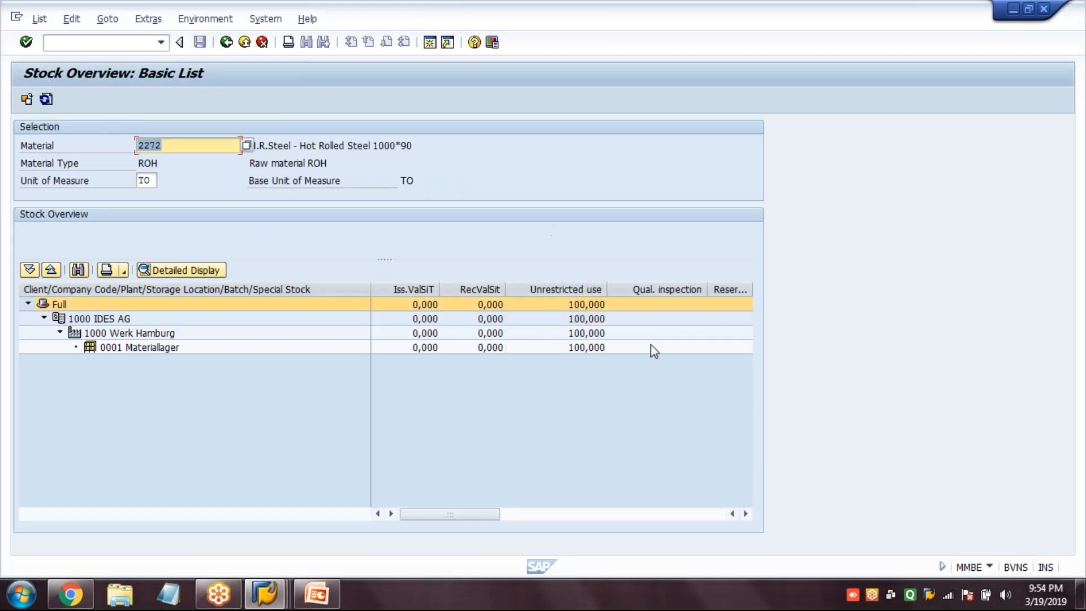
Step: Examine the unrestricted-use stock of storage location 0001 Materiallager, and leave the stock overview
left_click(588, 347)
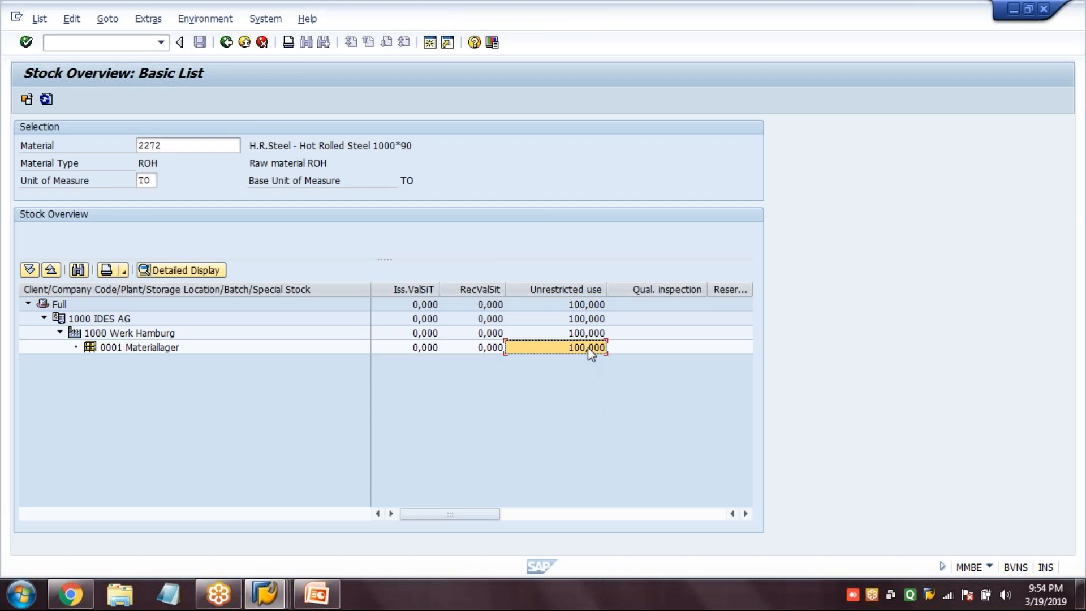
left_click(474, 433)
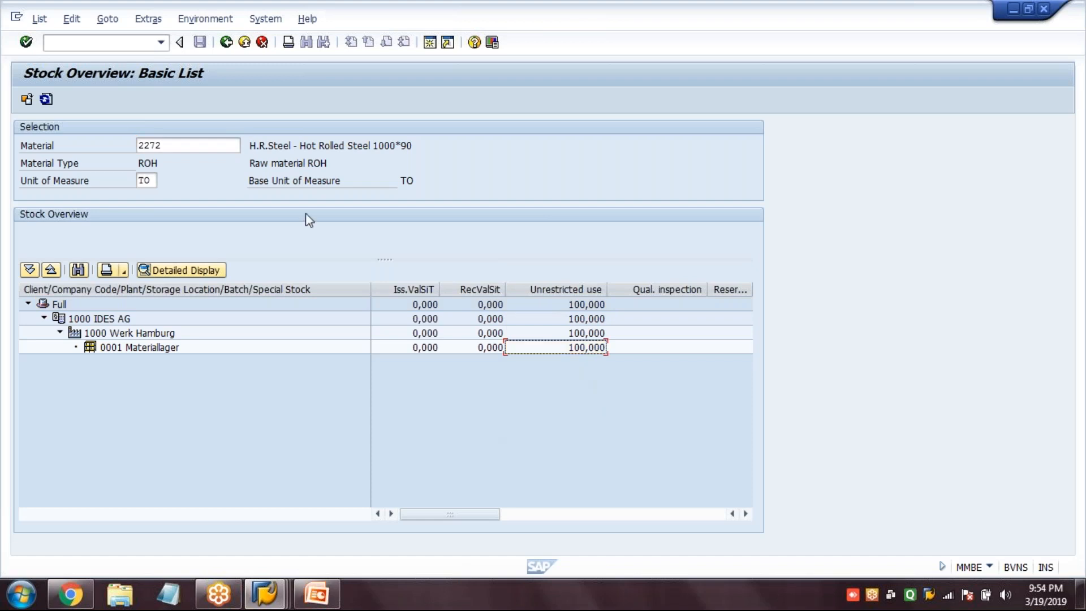
left_click(226, 43)
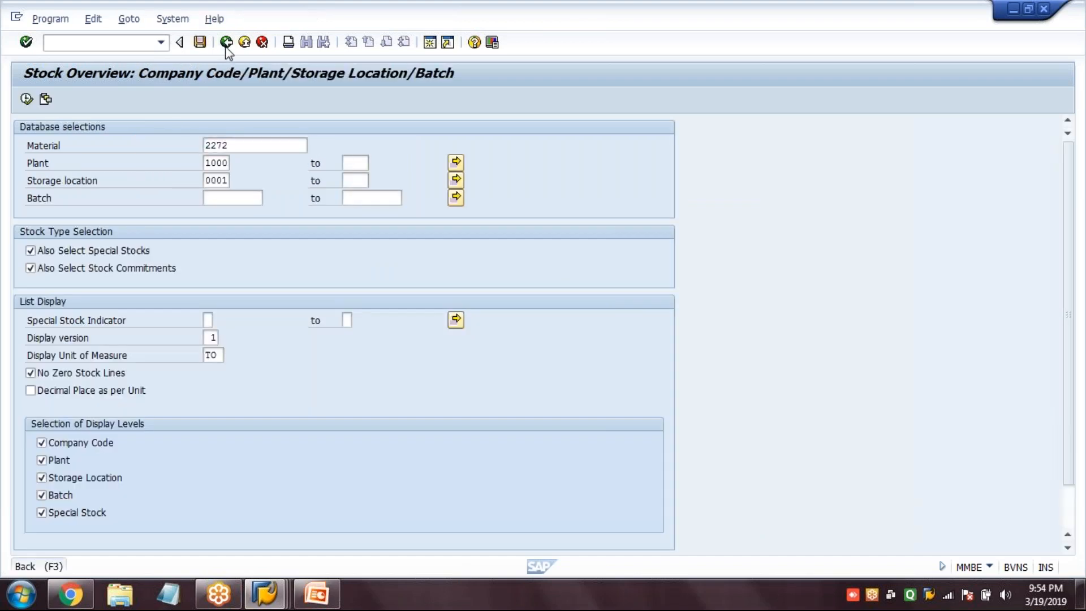
left_click(226, 43)
Step: Switch to the session showing the accounting document and close it together with the display of material document 1496
mouse_move(270, 603)
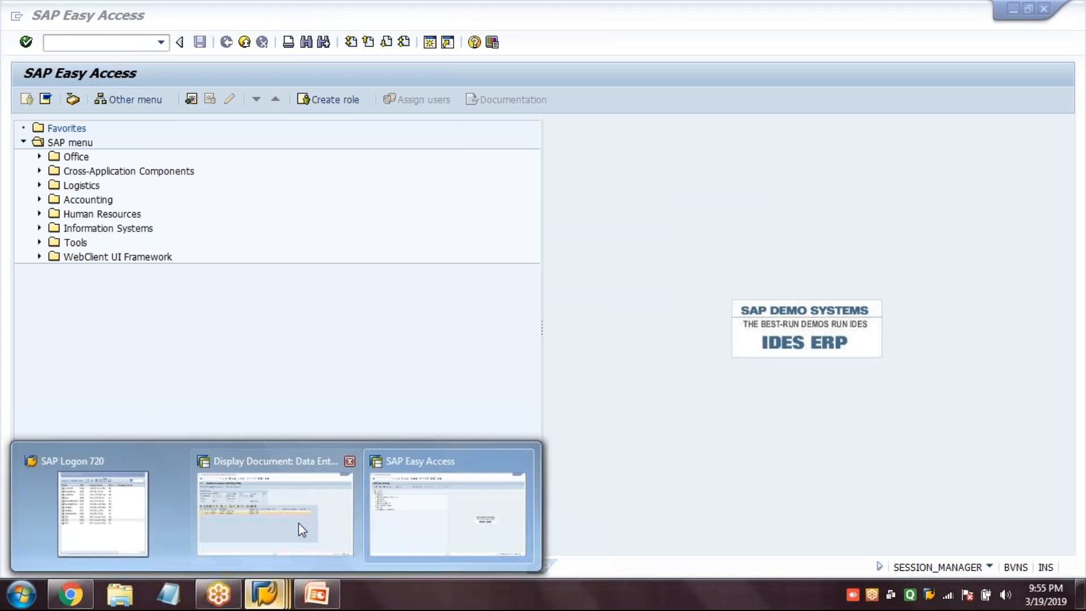
left_click(300, 528)
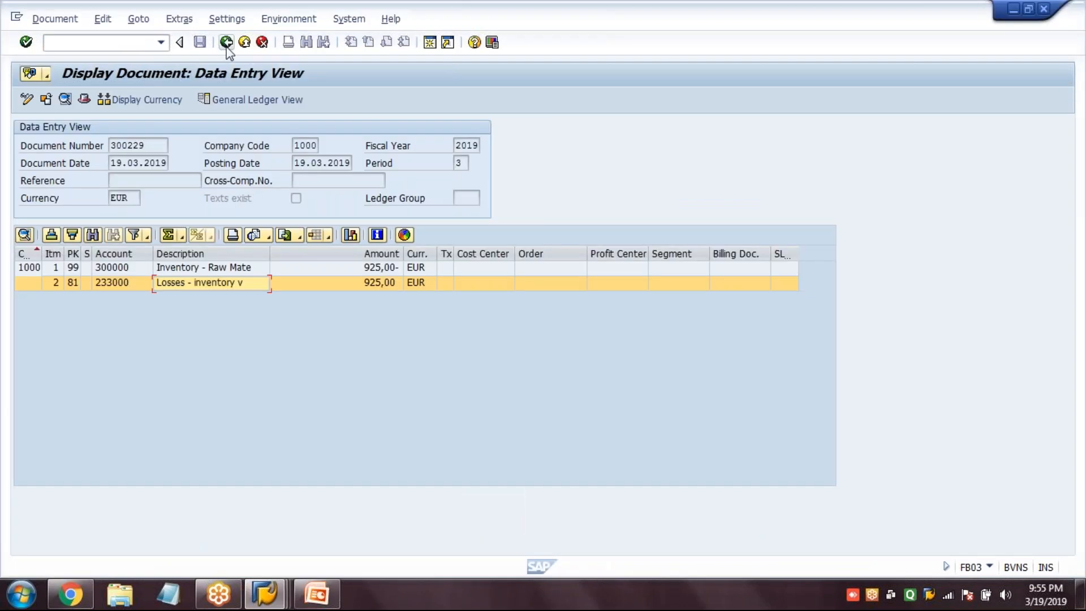
left_click(227, 44)
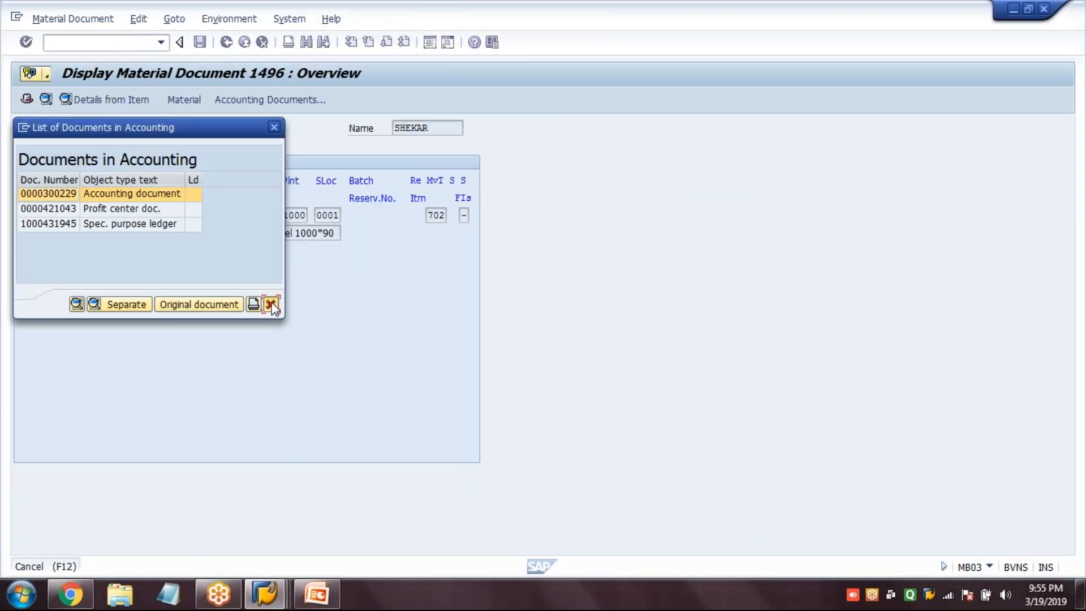
left_click(271, 304)
key("F3")
key("F3")
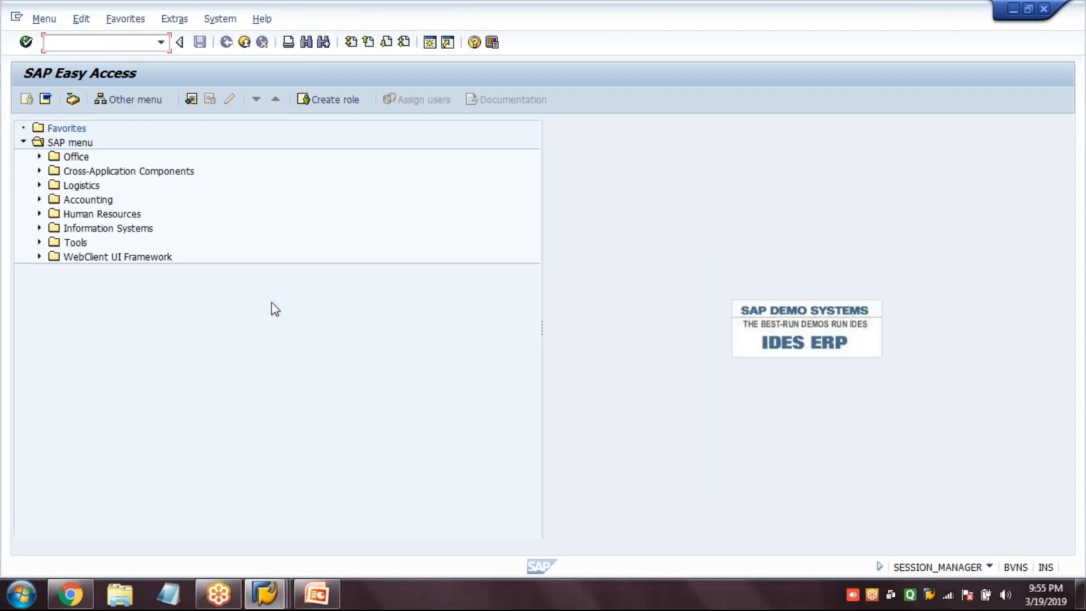
Step: Create and save a physical inventory document (MI01) for material 2272 in plant 1000, storage location 0001
type("MI01")
key("Return")
key("Return")
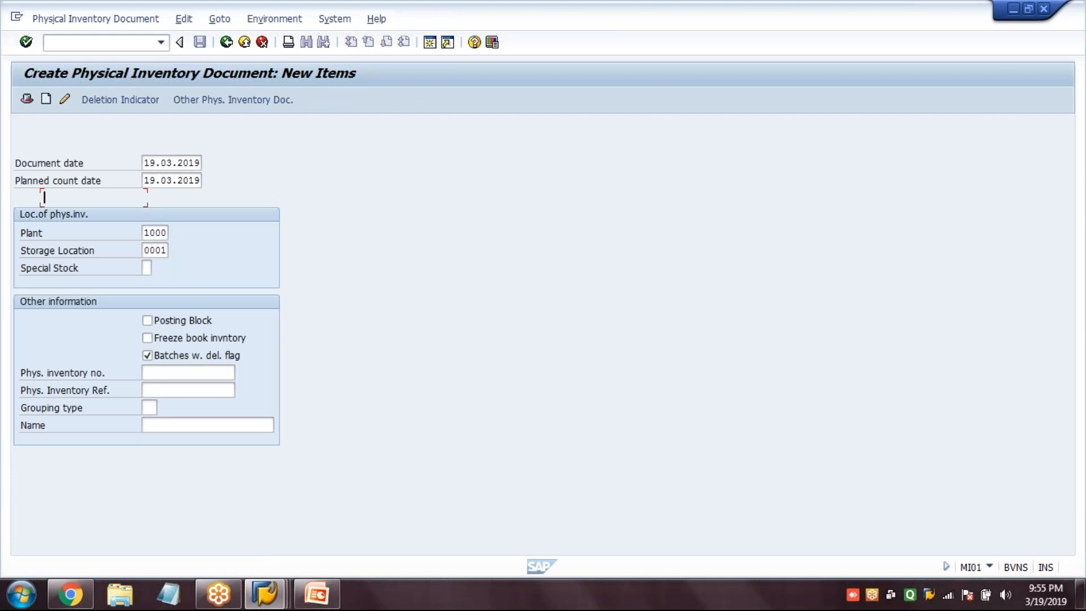
type("2272")
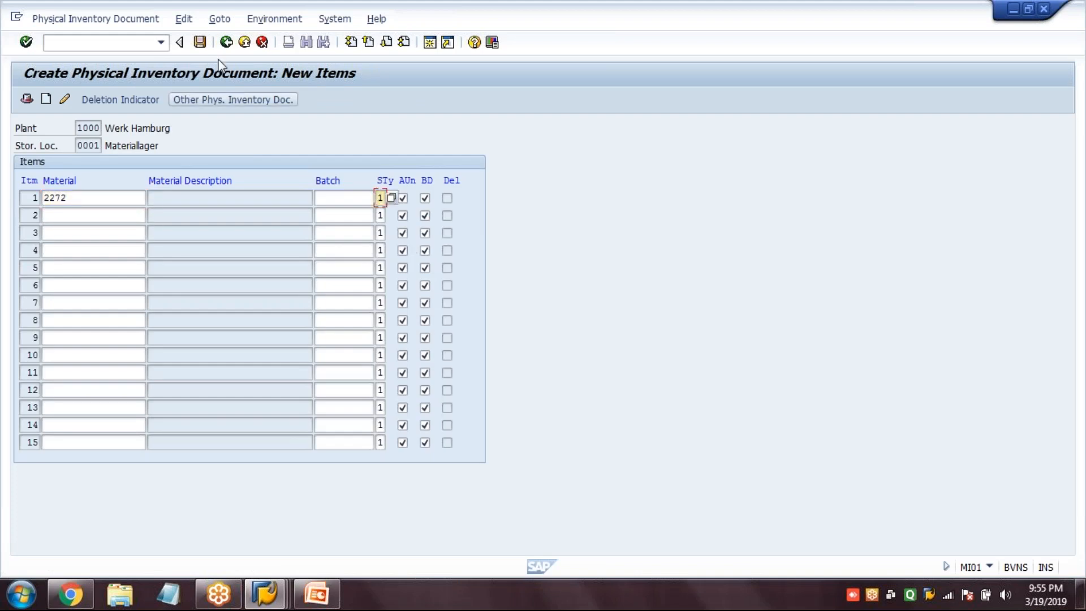
left_click(202, 43)
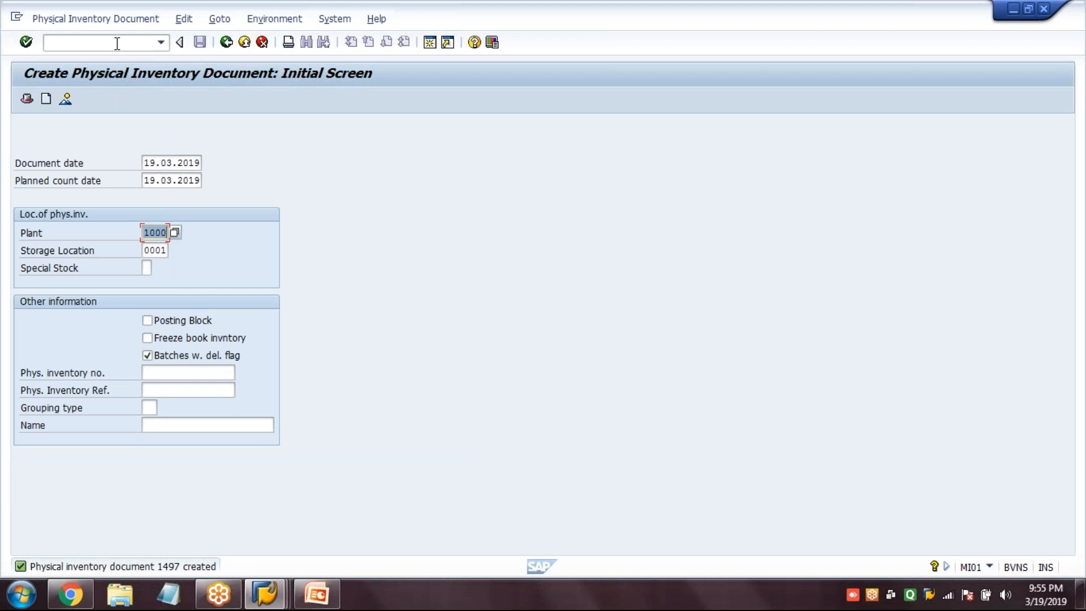
Step: Switch to the other session and display the stock overview (MMBE) of material 2272 in plant 1000, storage location 0001
left_click(119, 43)
mouse_move(266, 593)
left_click(402, 523)
type("MMBE")
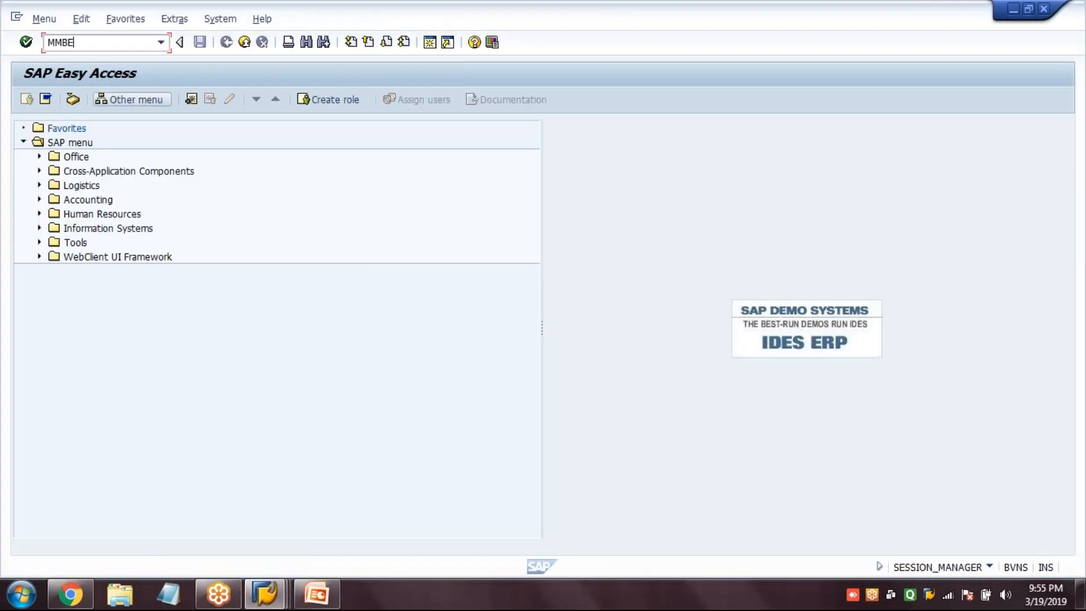
key("Return")
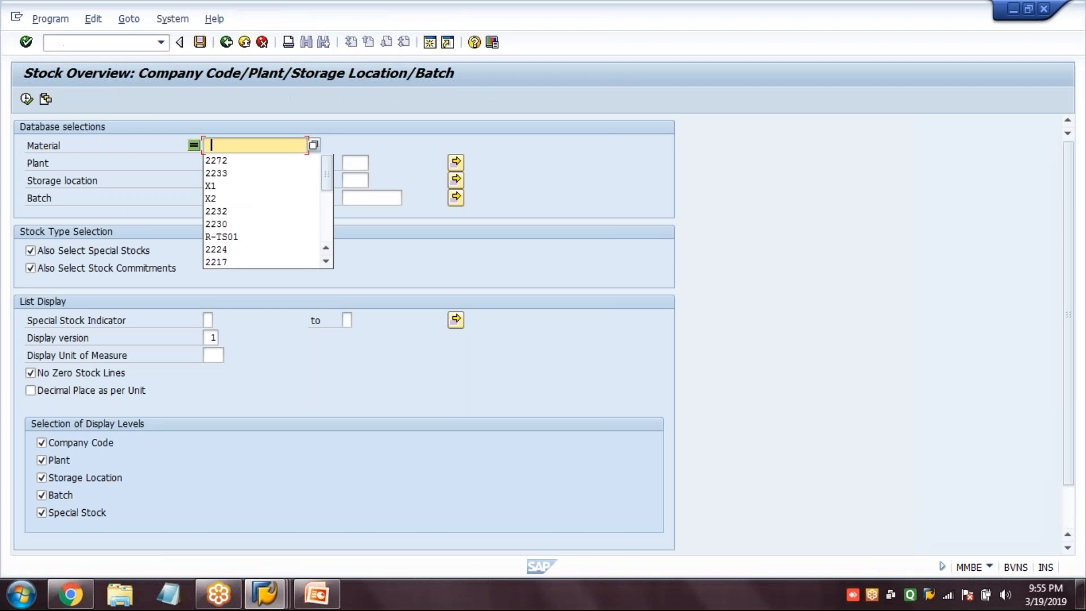
left_click(228, 164)
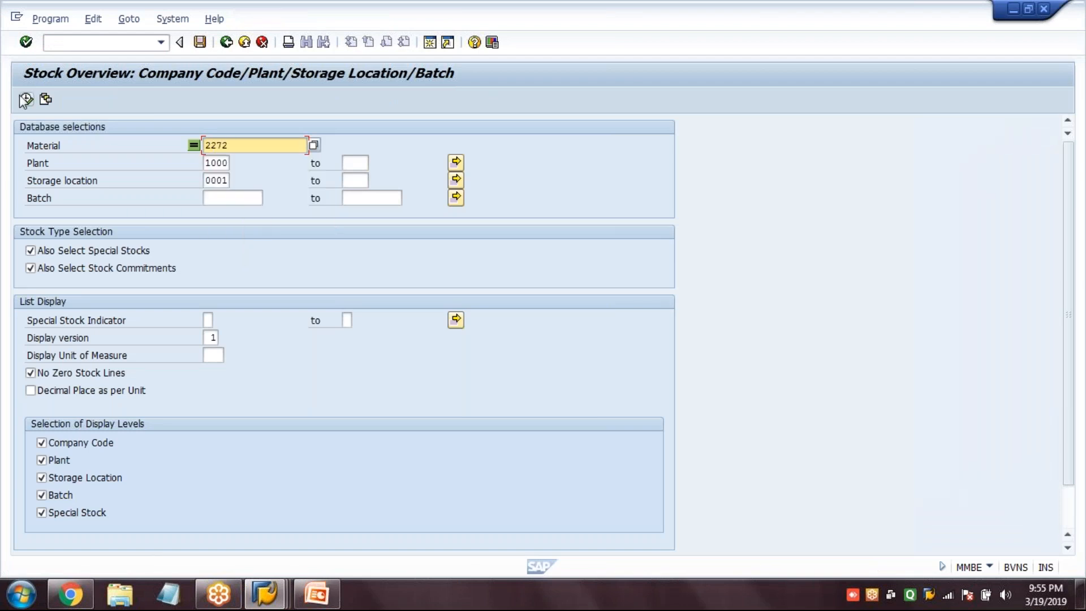
key("F8")
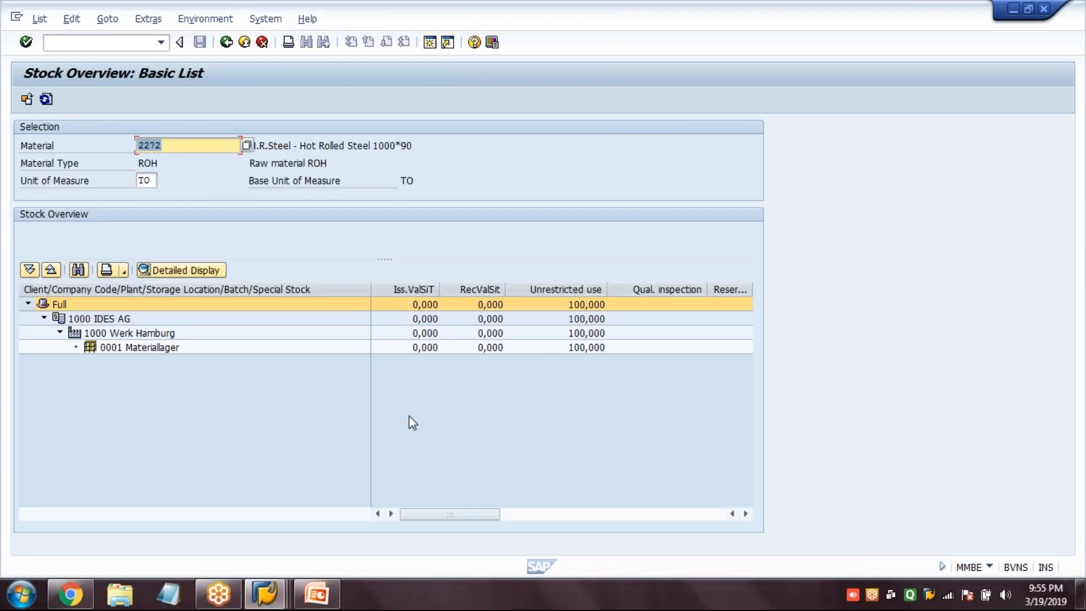
Step: Return to the inventory session, enter a count of 100 TO for physical inventory document 1497 (MI04), and save it
left_click(277, 603)
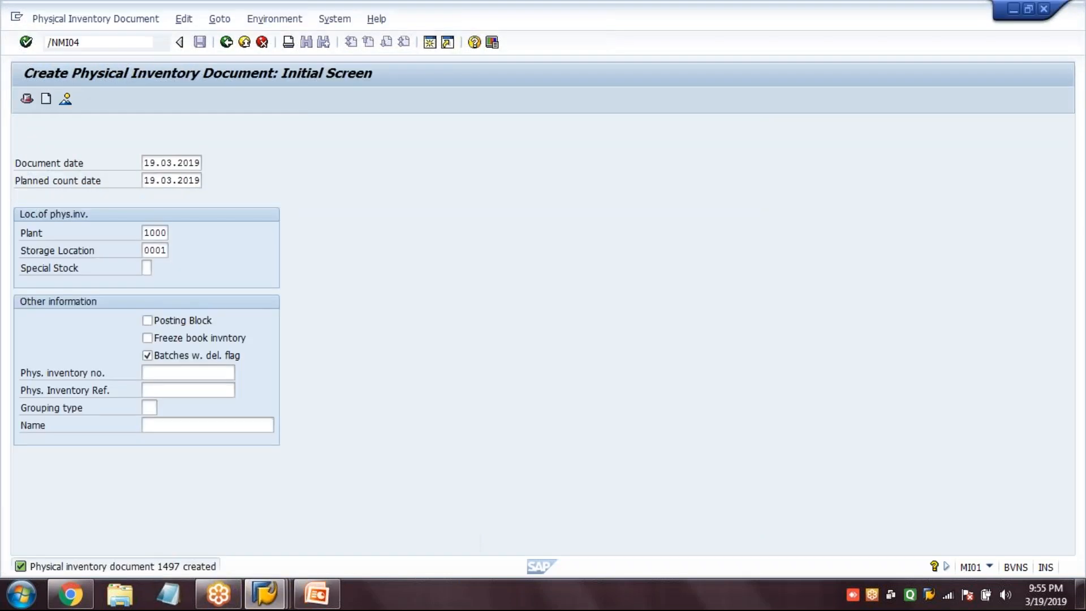
key("Return")
key("Return")
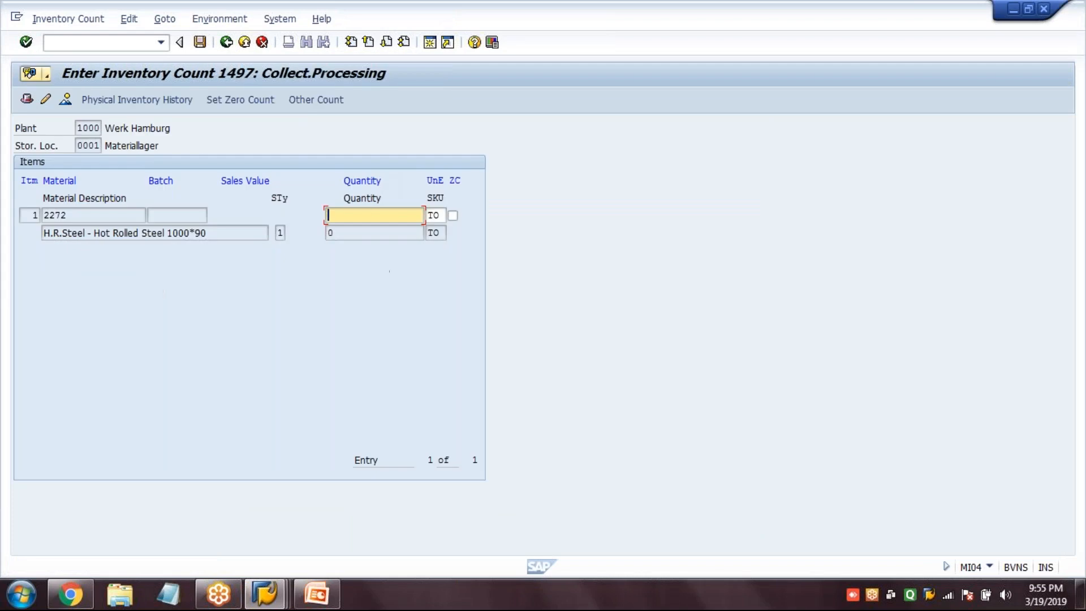
type("100")
key("Return")
left_click(200, 42)
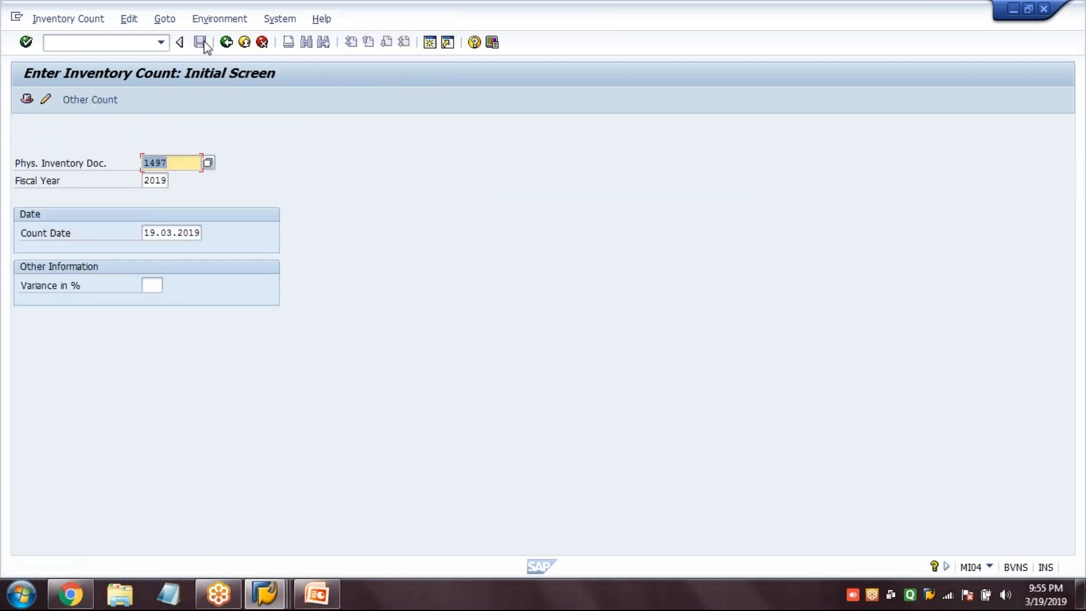
Step: List the inventory differences (MI20) for physical inventory document 1497 and examine the details of its item
type("/NMI20")
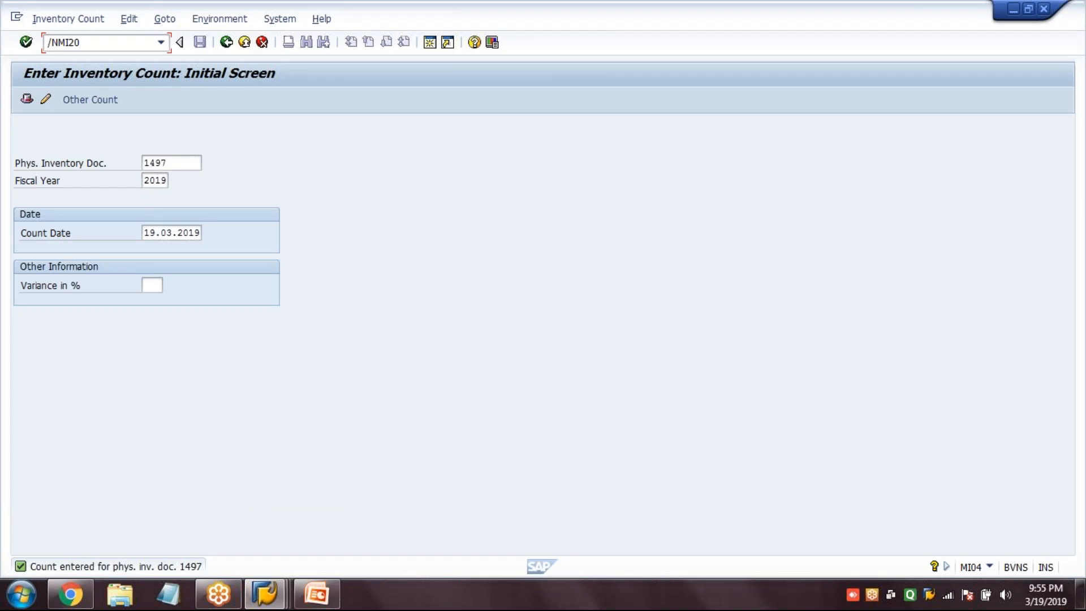
key("Return")
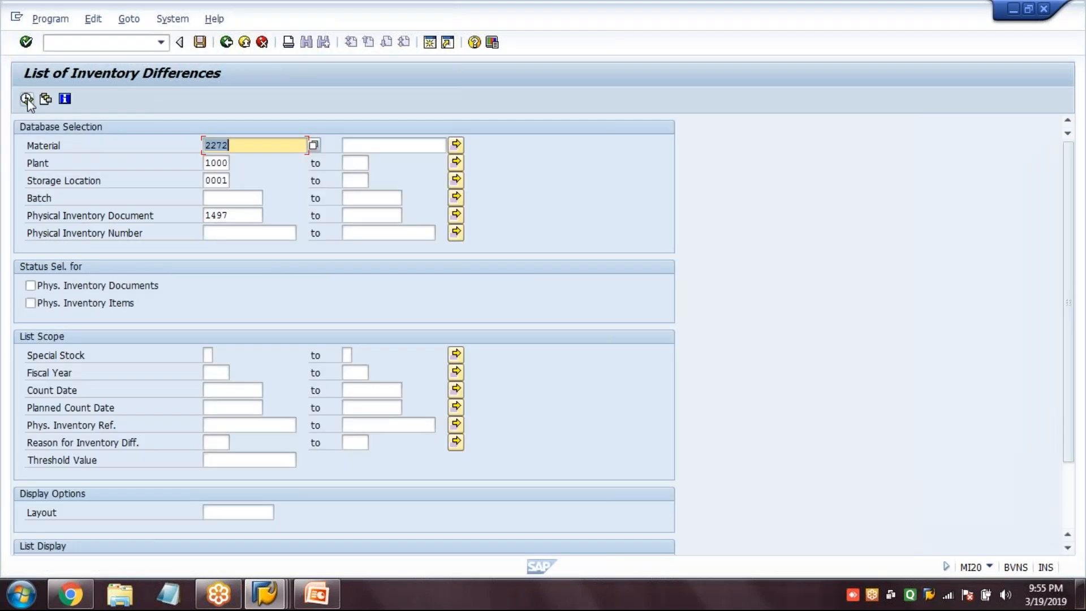
left_click(27, 99)
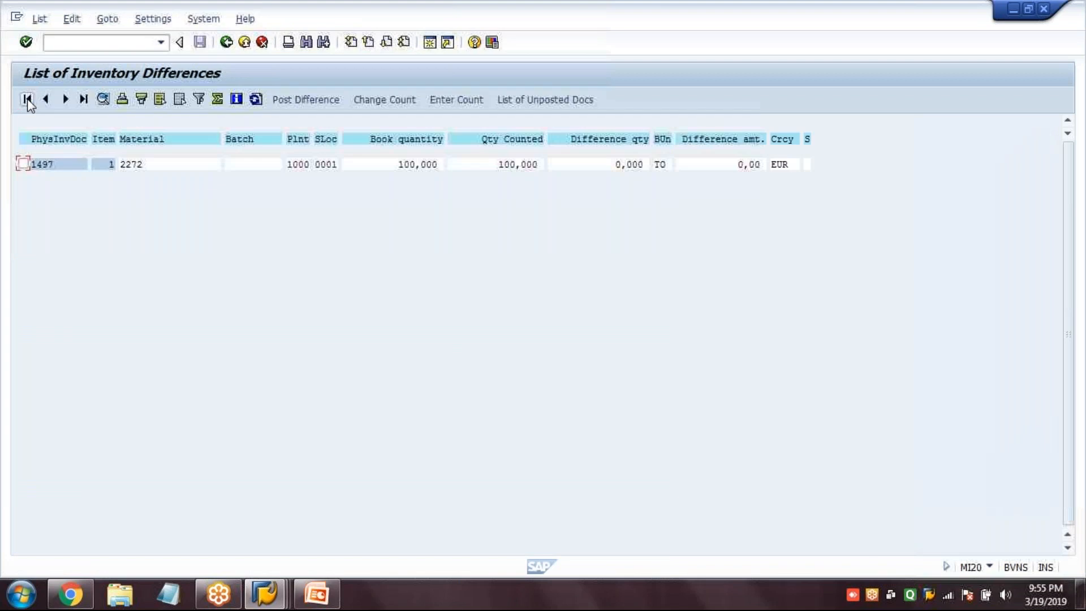
left_click(23, 164)
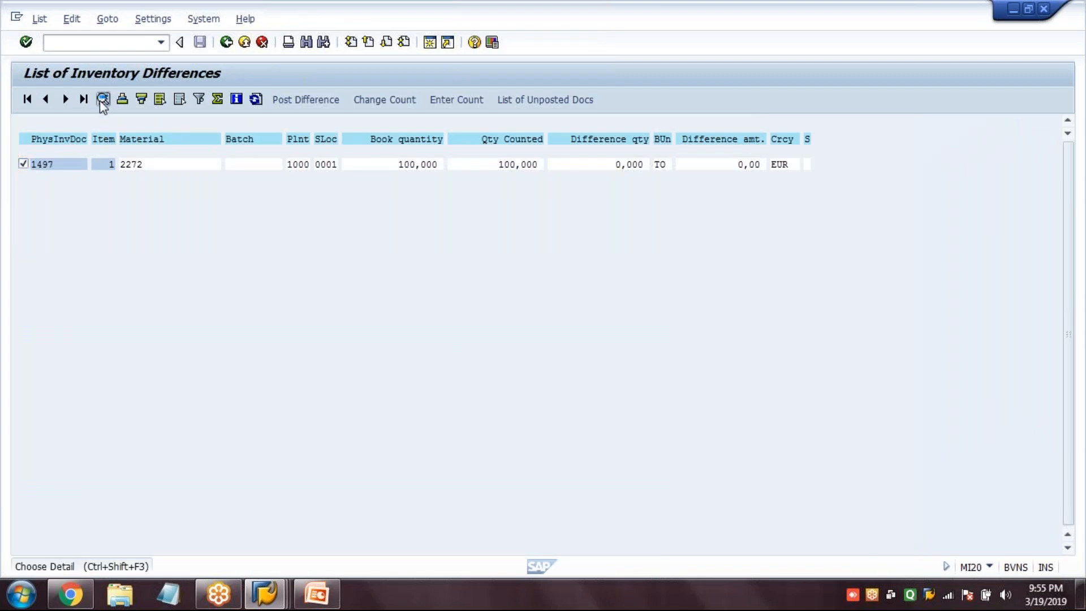
left_click(106, 100)
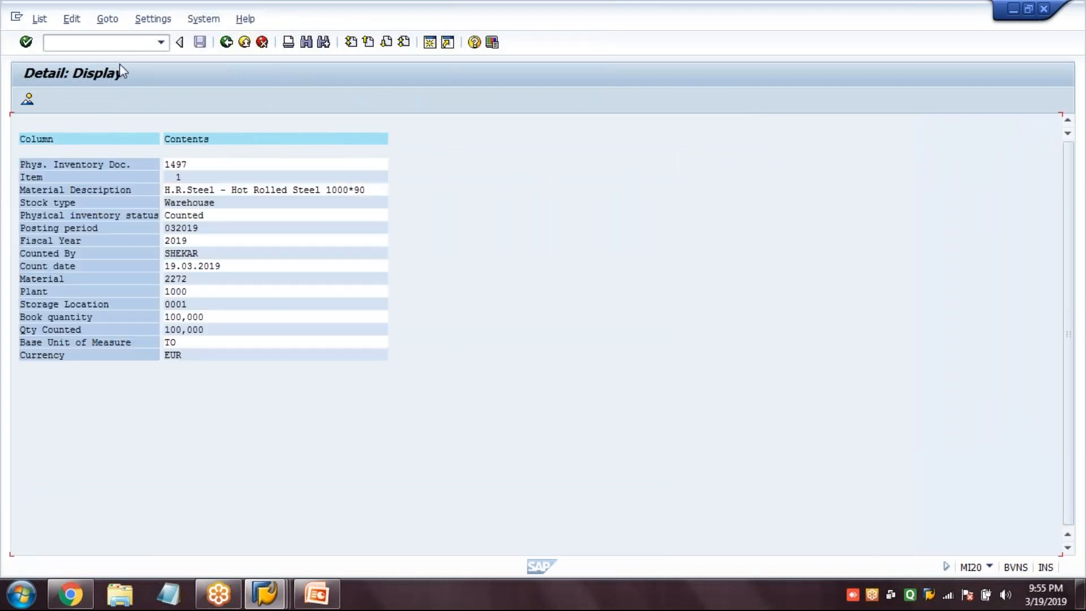
Step: Post the inventory difference for physical inventory document 1497 (MI07) after checking its difference quantity and amount
left_click(122, 43)
type("/NMI07")
key("Return")
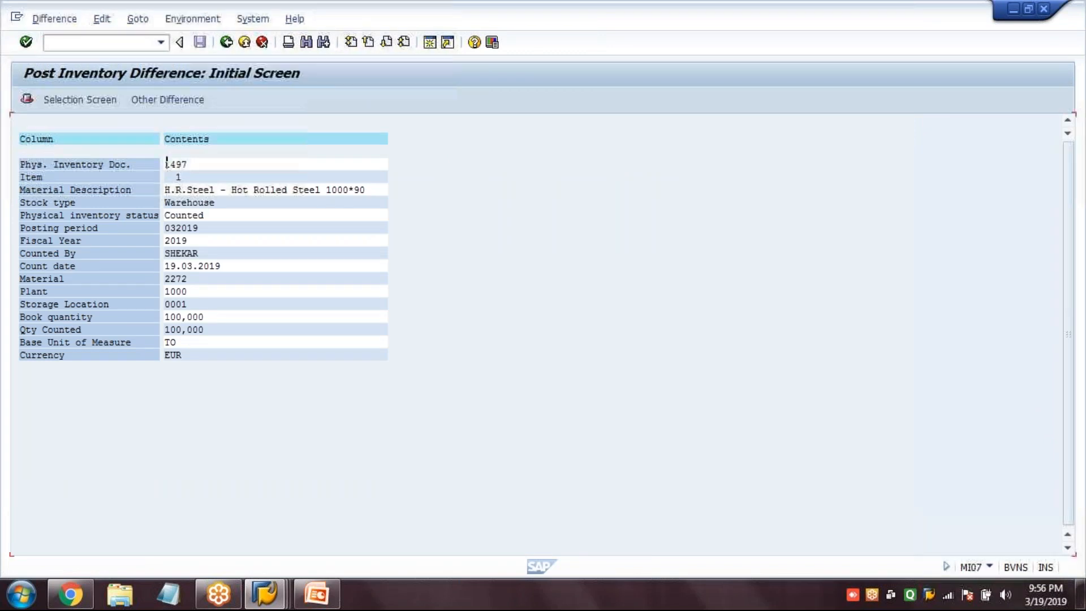
key("Return")
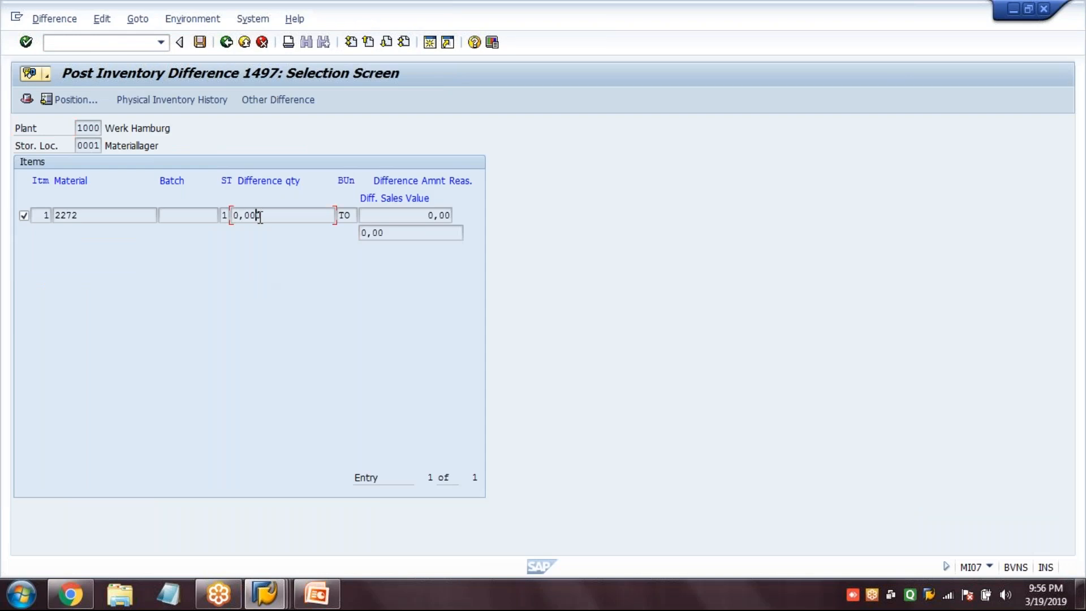
left_click(414, 212)
left_click(199, 43)
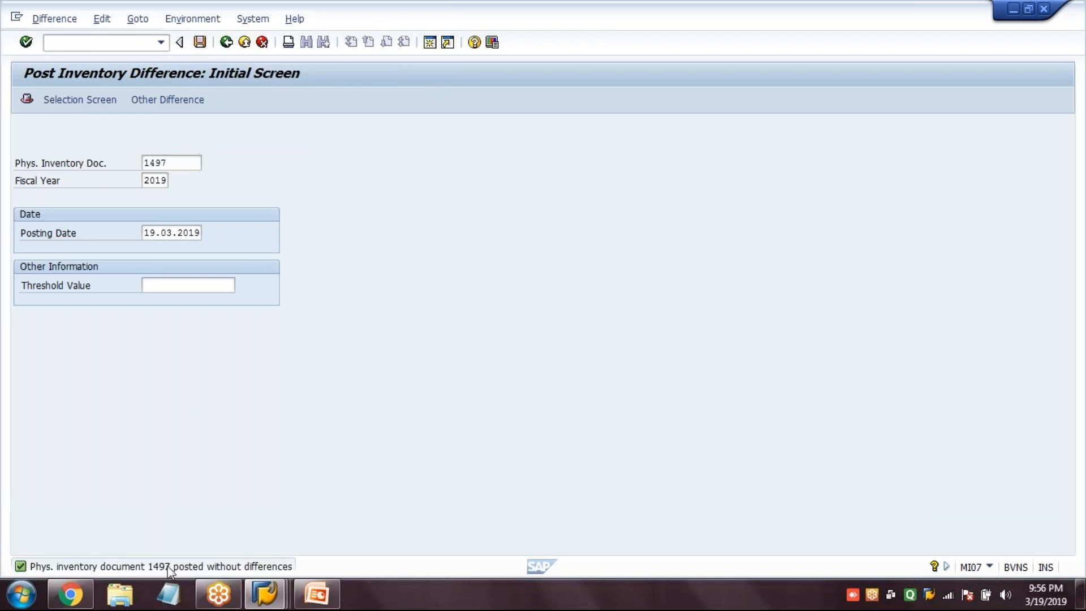
Step: Read the detailed explanation of the posting message for document 1497, close it, and exit the posting transaction
double_click(169, 566)
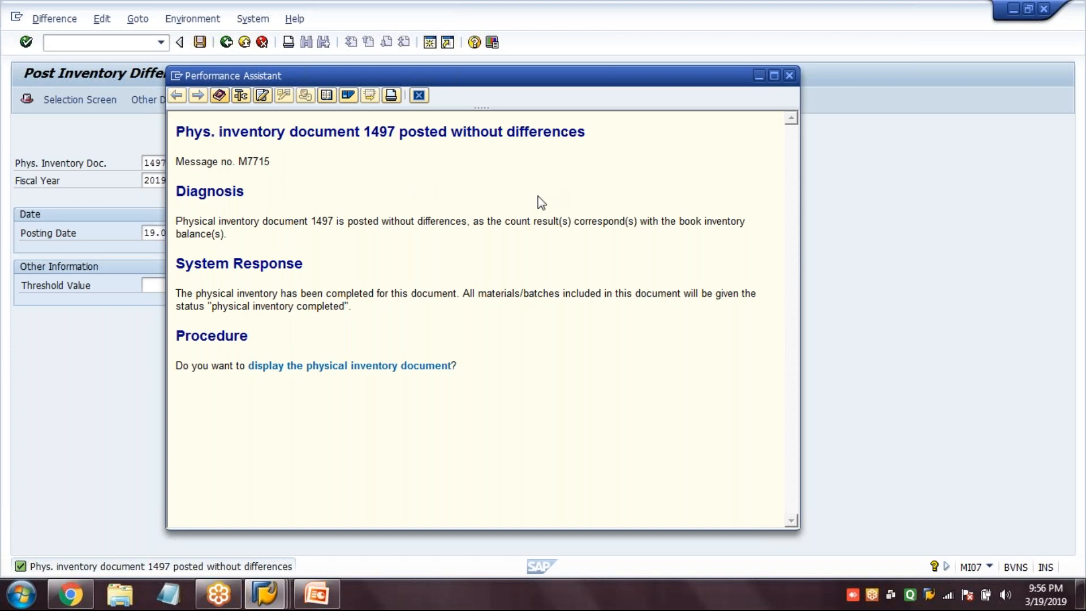
left_click(418, 95)
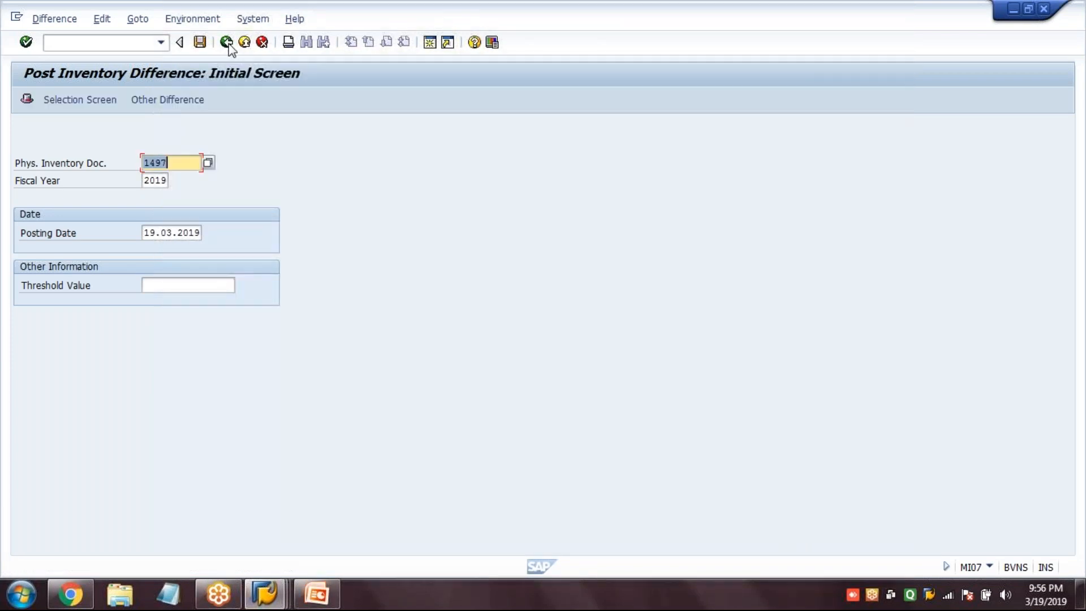
left_click(227, 43)
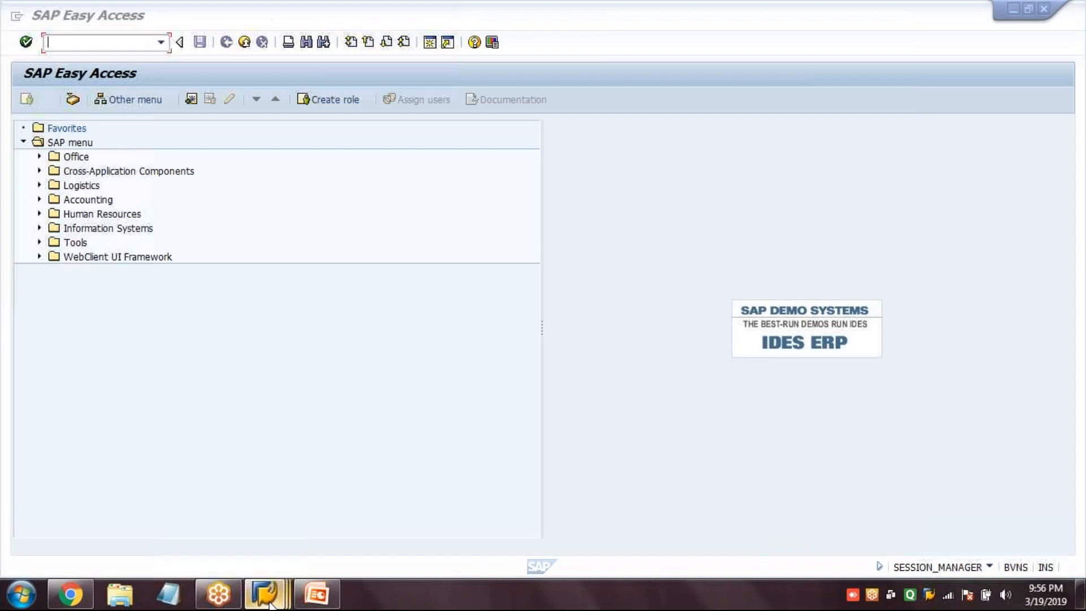
Step: Switch to the stock overview session for material 2272 and refresh it to check the stock after the third posting
mouse_move(270, 605)
left_click(446, 503)
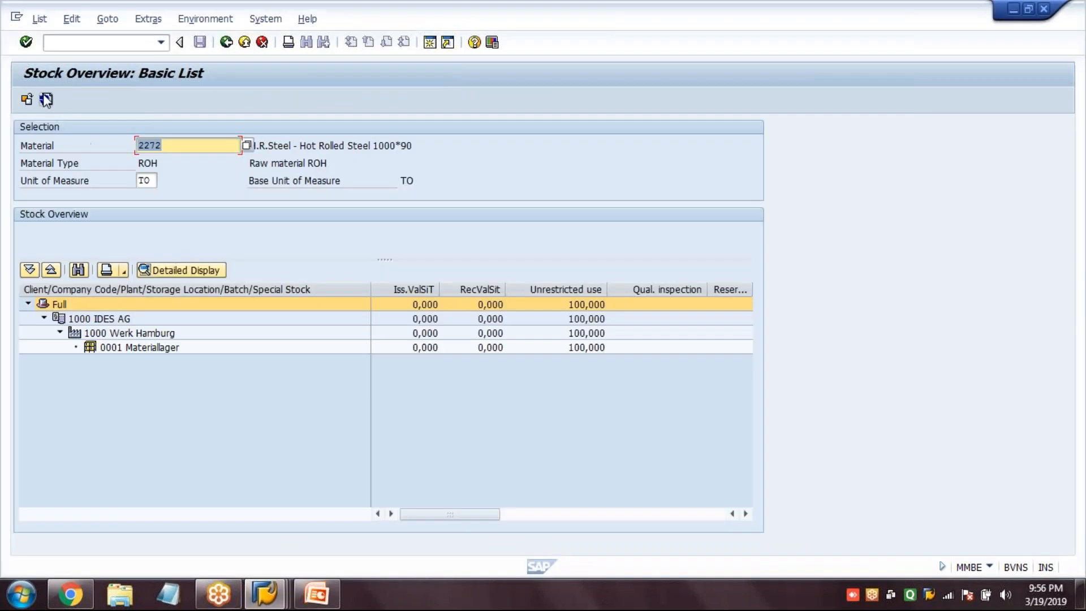
left_click(45, 100)
Step: Switch to PowerPoint, present the Physical Inventory Process slide, and advance to the following slide to review the process
left_click(310, 604)
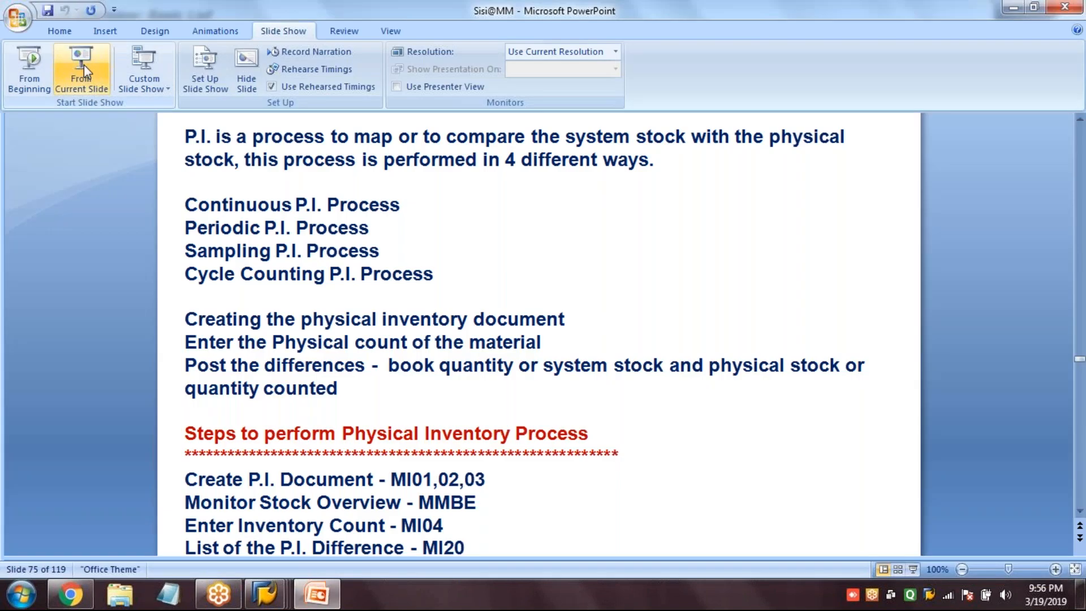
left_click(84, 64)
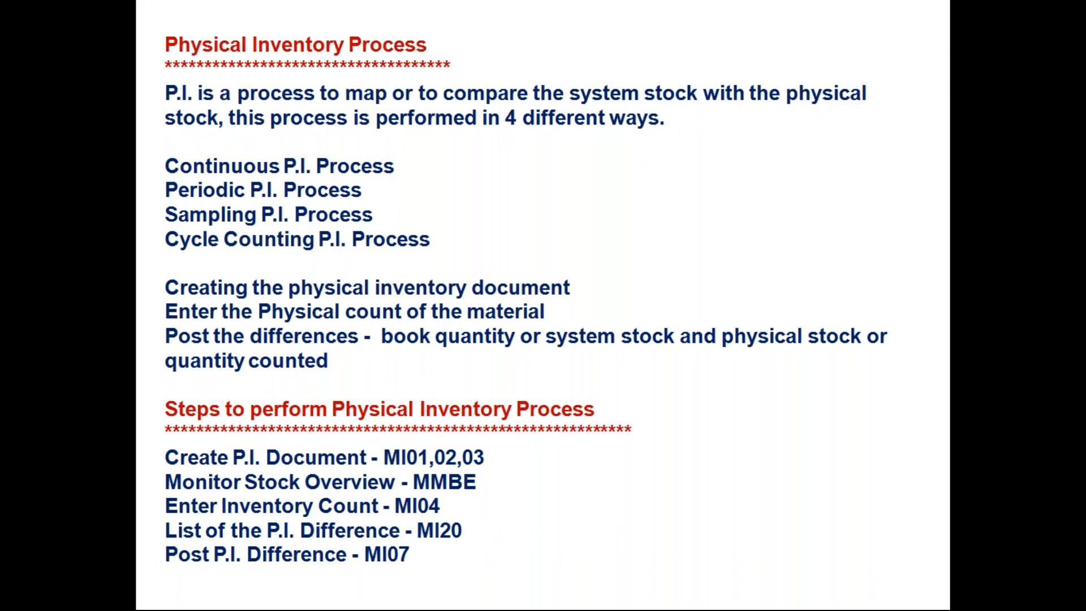
key("Right")
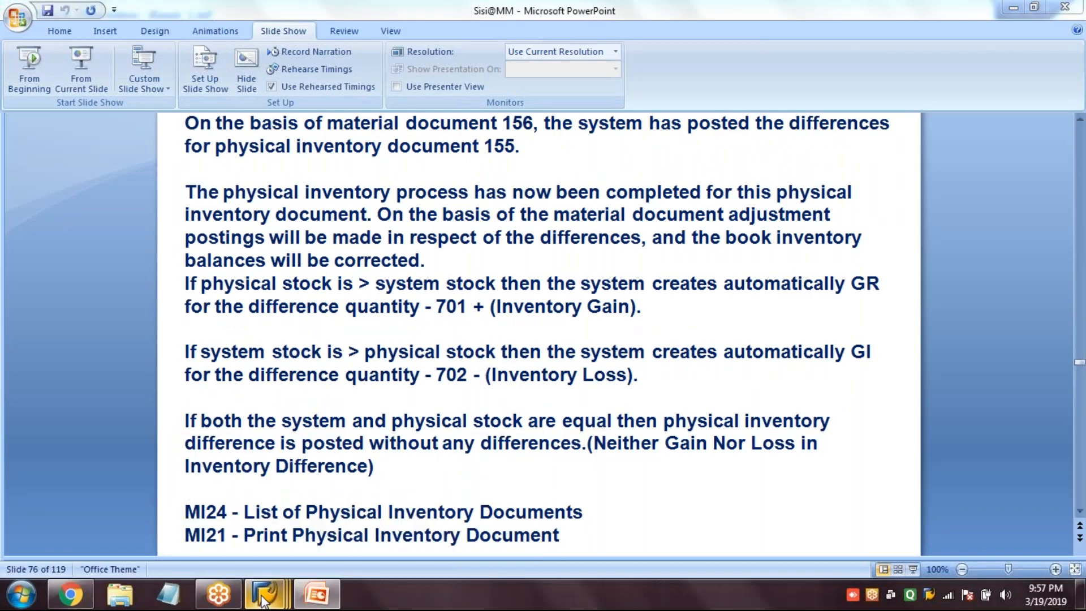
Step: Switch to SAP, close the Stock Overview session, and open the Physical Inventory List transaction (MI24)
mouse_move(262, 598)
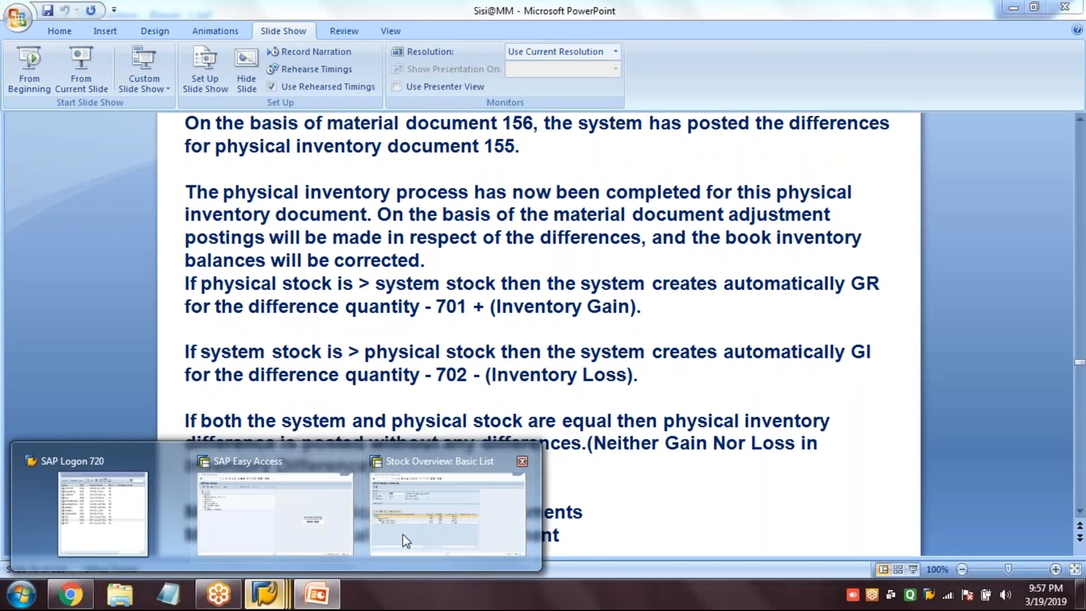
left_click(521, 462)
type("MI24")
key("Return")
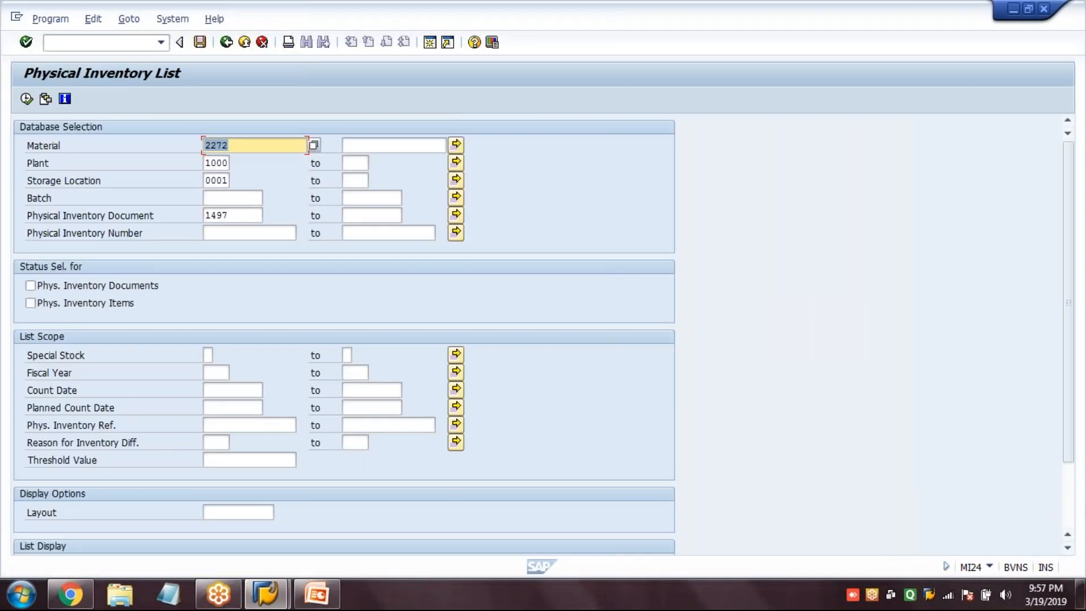
Step: Clear the document restriction and list all physical inventory documents for material 2272, plant 1000, storage location 0001 to check their status
key("Down")
key("Down")
key("Down")
key("Down")
key("Delete")
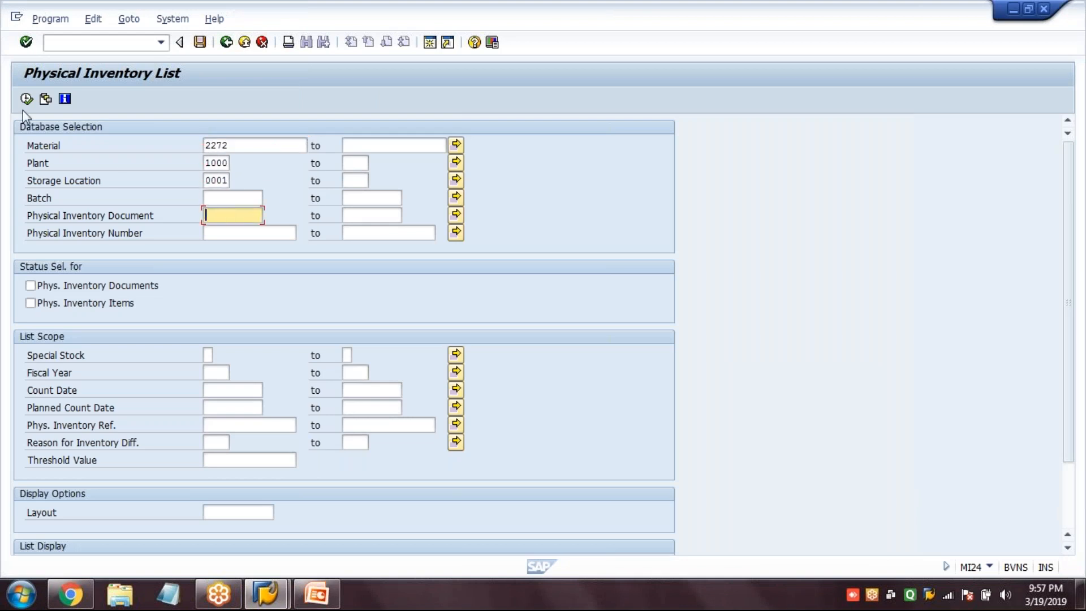
left_click(26, 100)
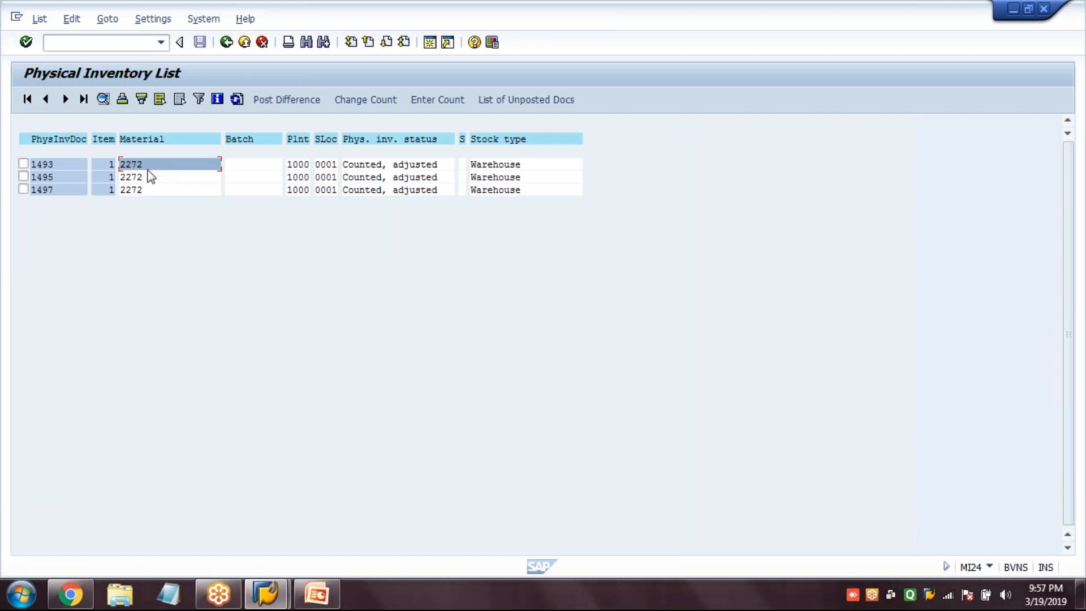
left_click(145, 190)
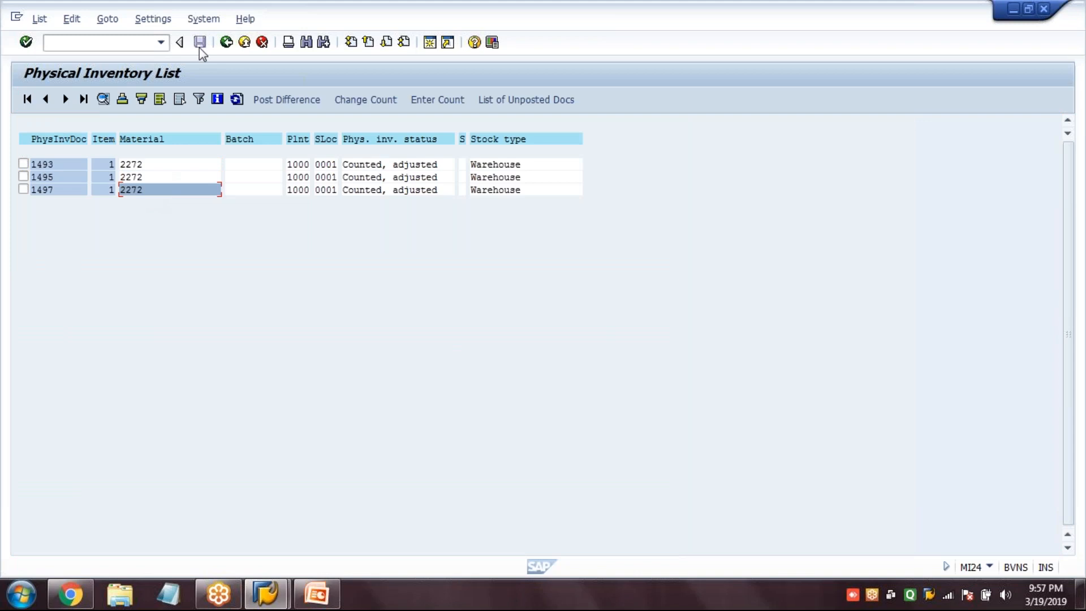
Step: Open Print Physical Inventory Document (MI21) and execute it for document 1493
left_click(119, 43)
type("/NMI21")
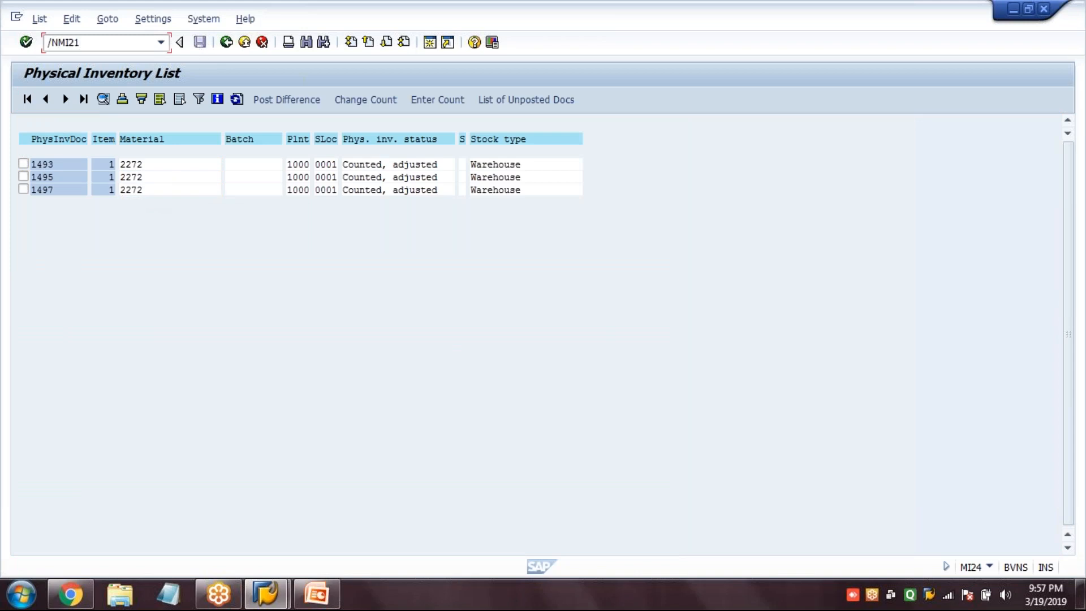
key("Return")
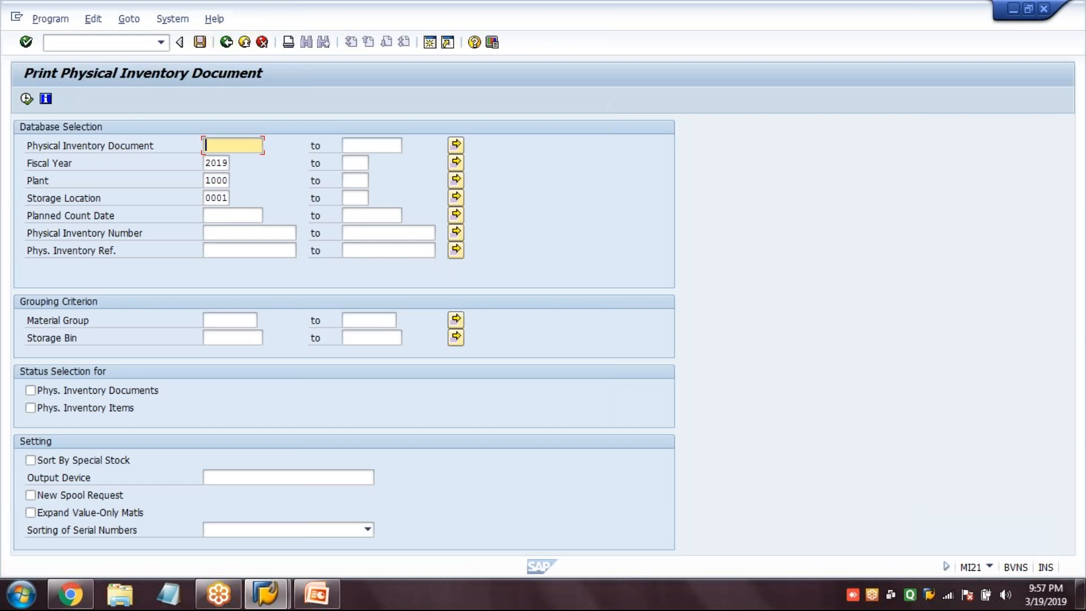
type("1493")
left_click(26, 99)
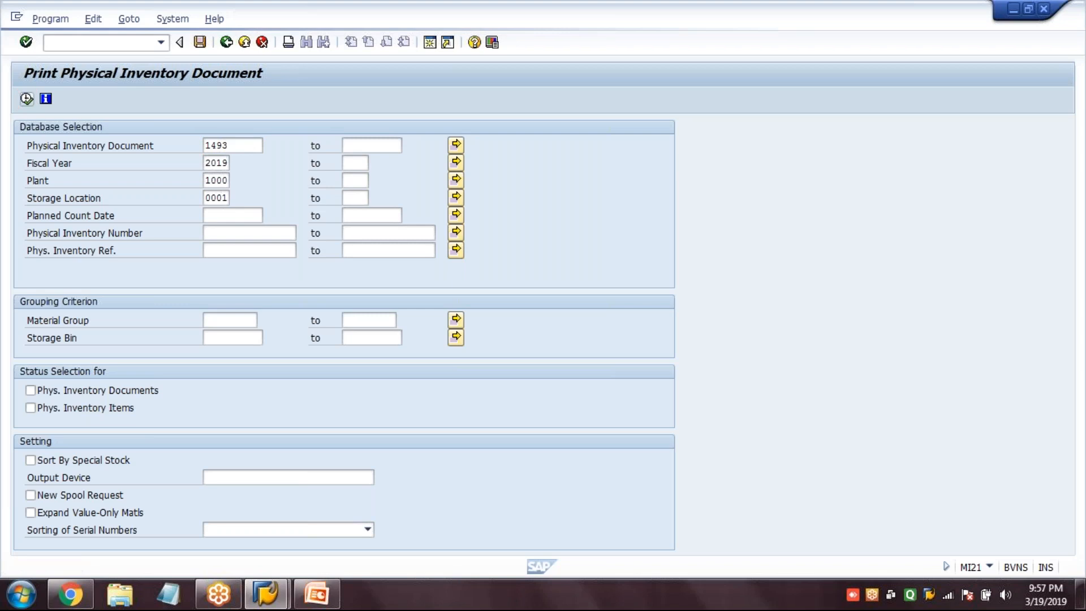
Step: Preview the count sheet on output device LP01 with immediate printing and the SAP cover page set to Print, and exit the transaction
type("LP01")
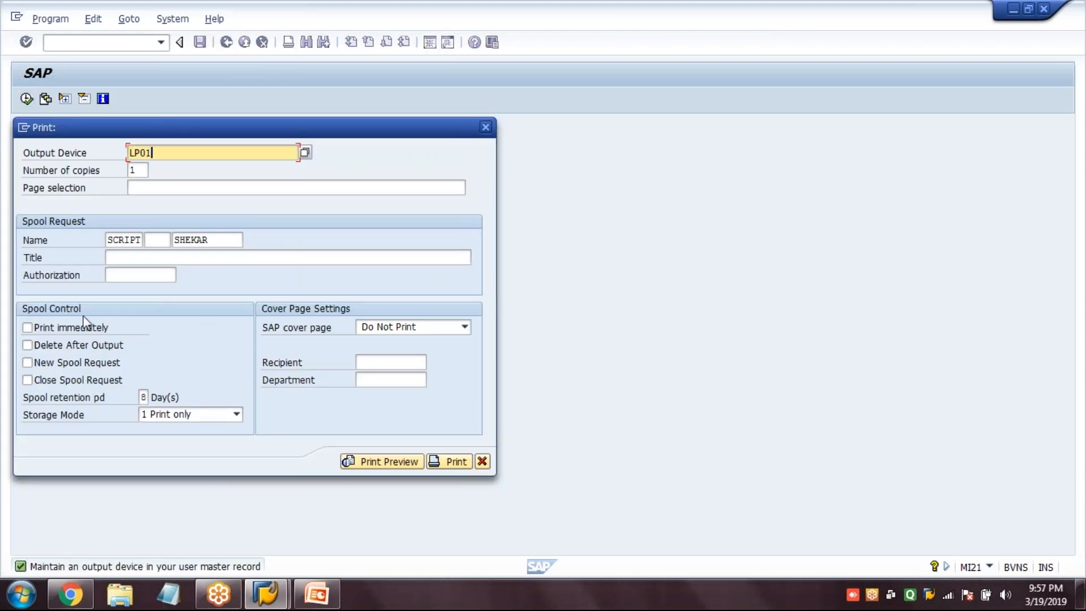
left_click(71, 328)
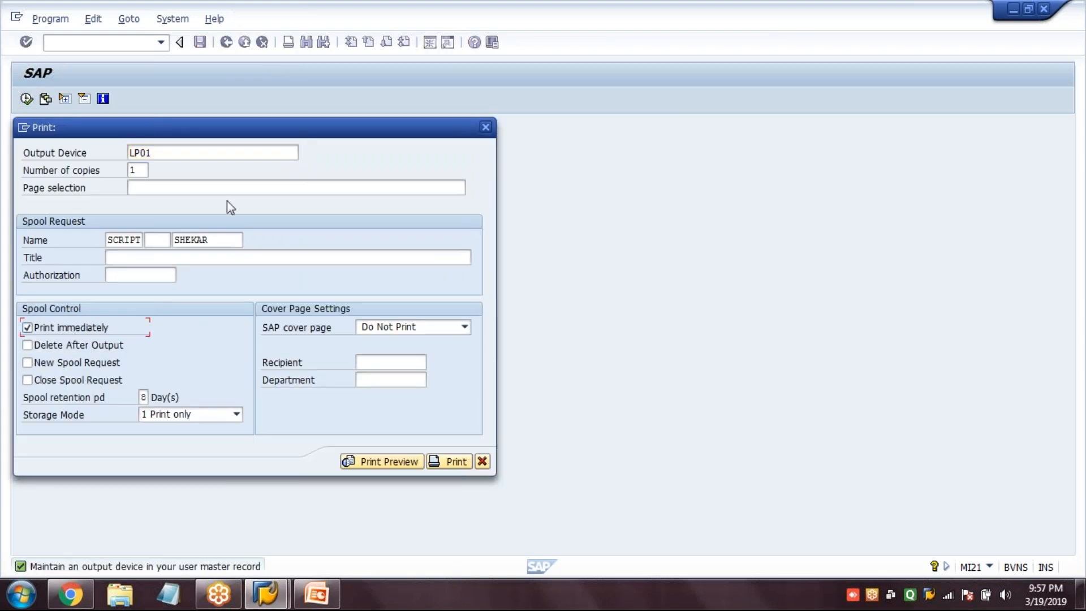
left_click(379, 328)
left_click(367, 354)
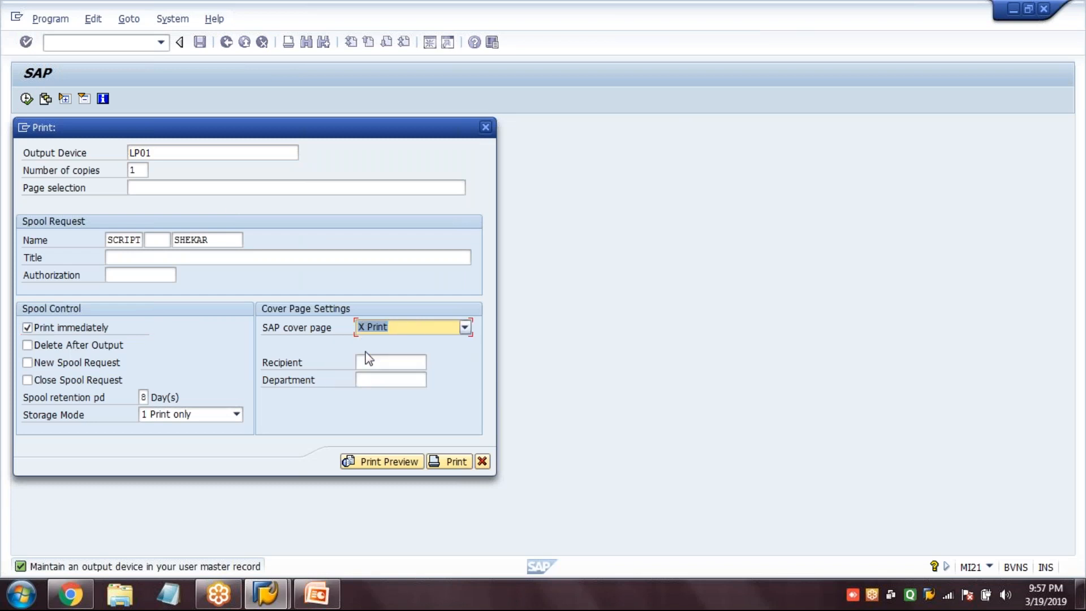
left_click(368, 462)
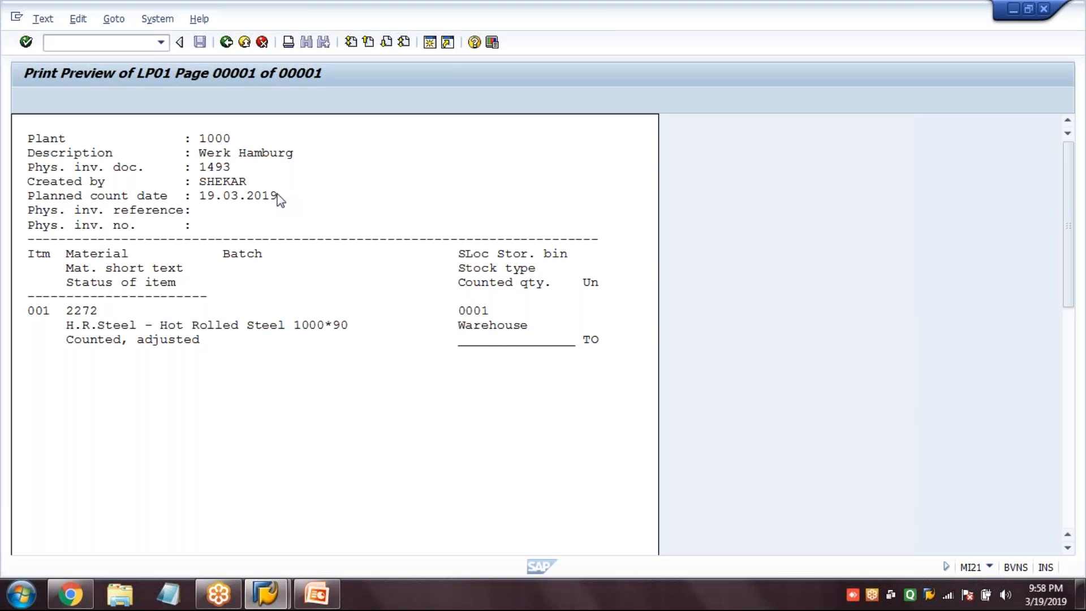
left_click(230, 43)
left_click(227, 43)
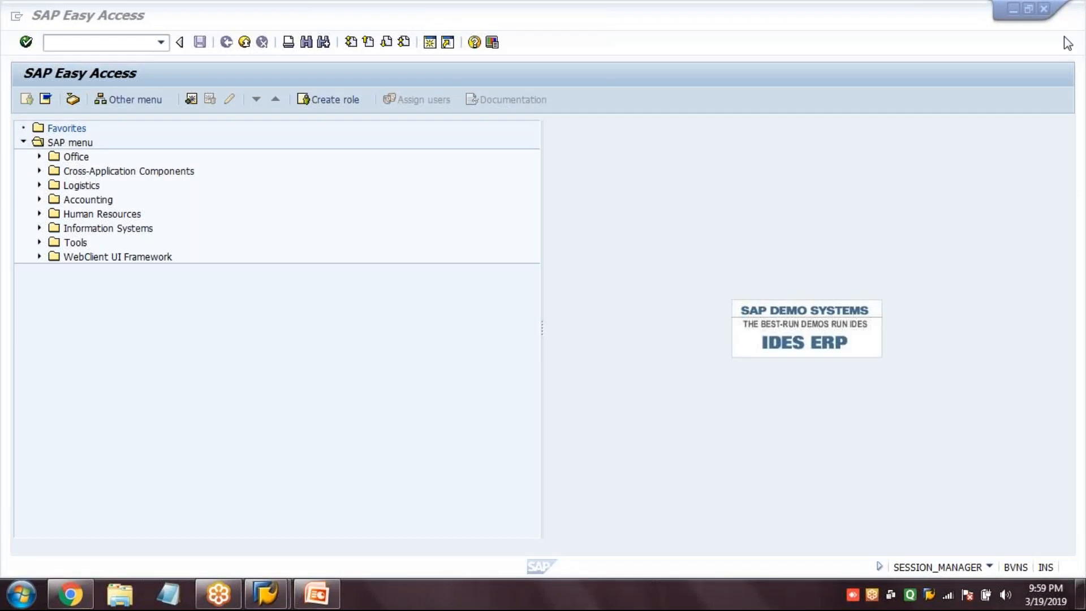
Step: Switch to PowerPoint and present the current slide to review the Split Valuation definition
left_click(121, 43)
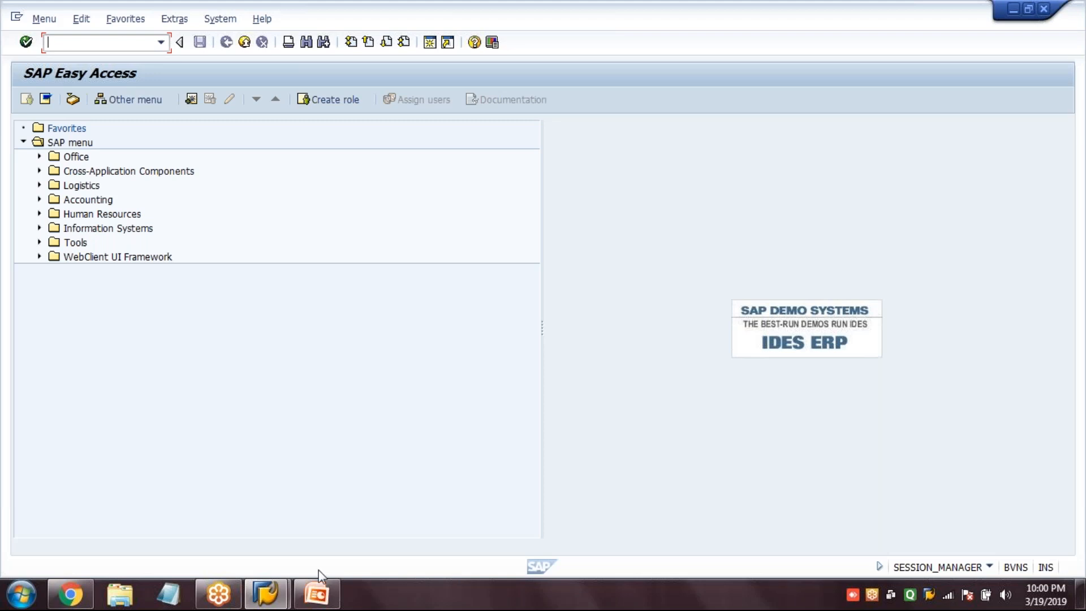
left_click(316, 594)
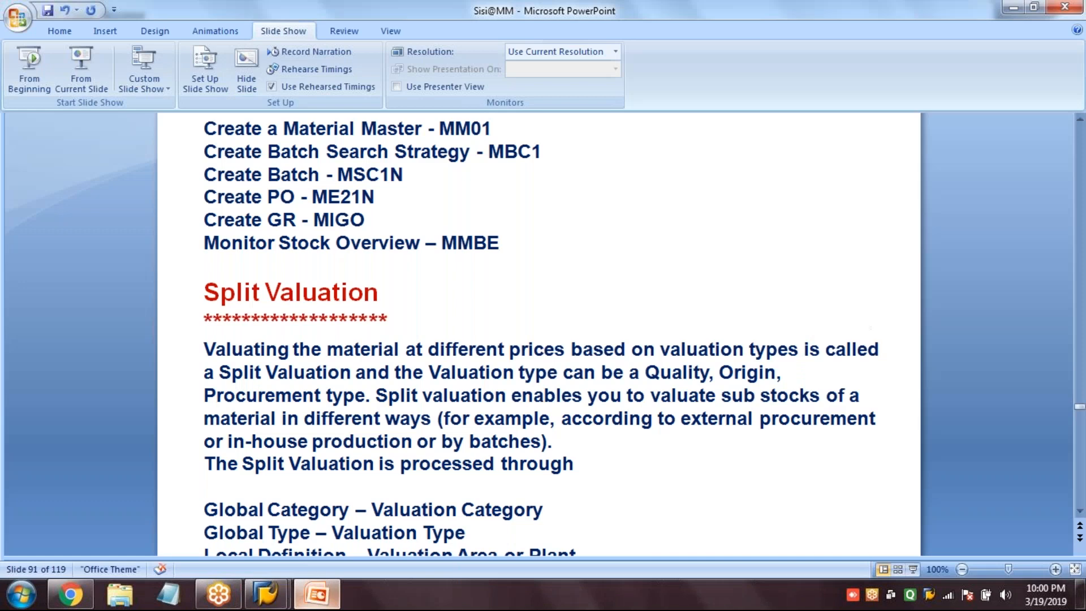
left_click(88, 67)
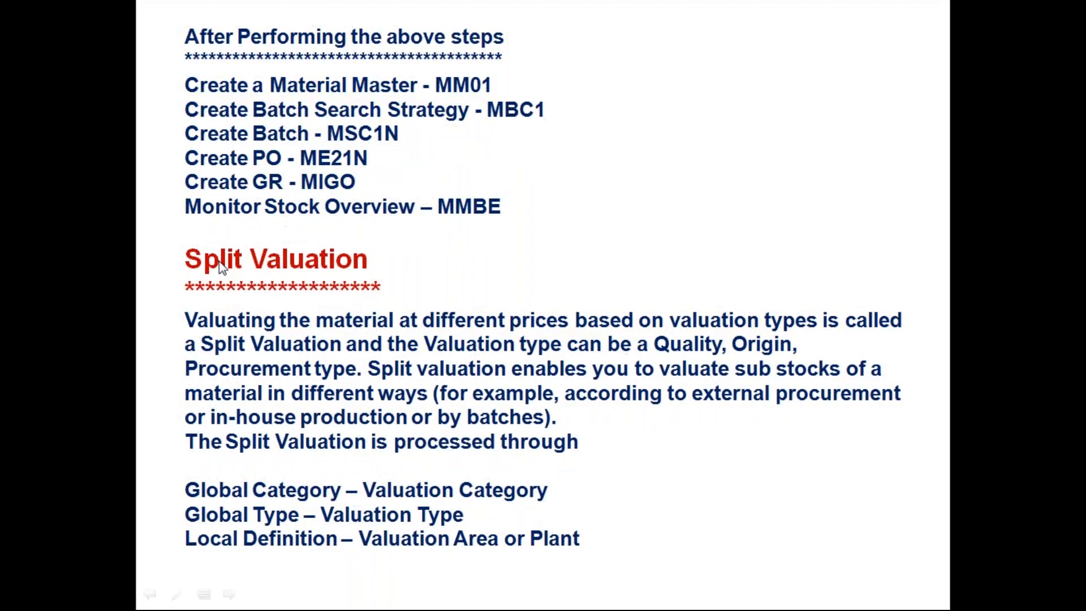
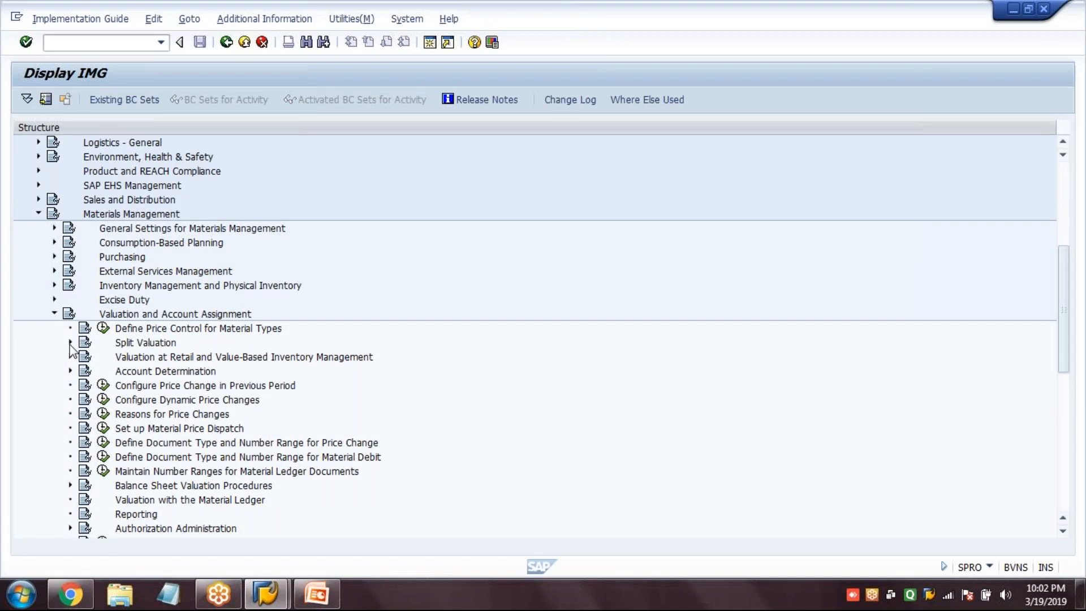
Step: Set split material valuation to active under Split Valuation in the IMG, save the setting, and return to the IMG structure
left_click(70, 345)
left_click(145, 363)
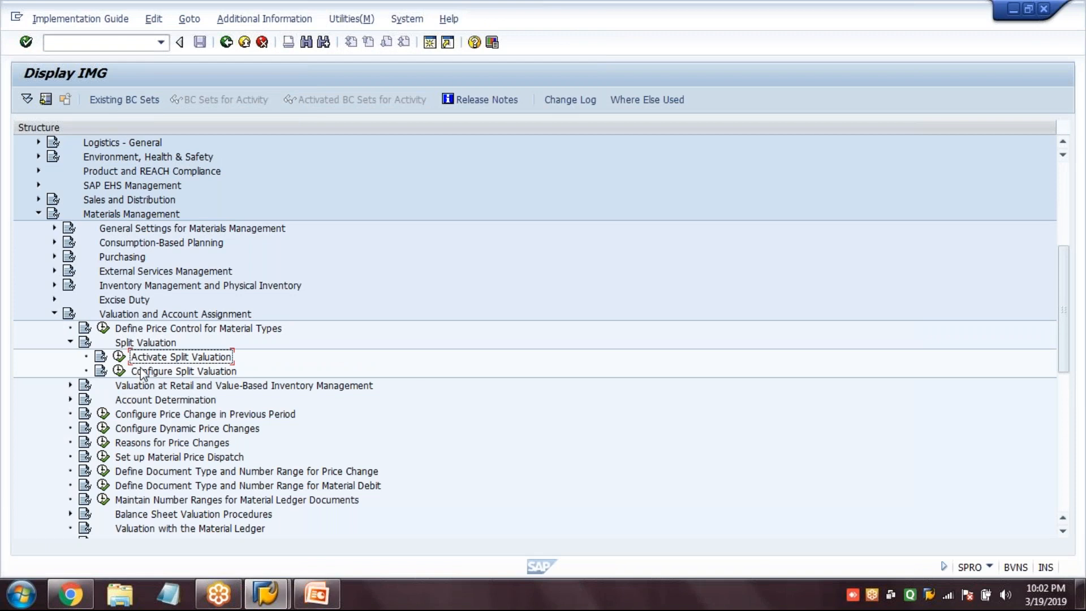
left_click(119, 356)
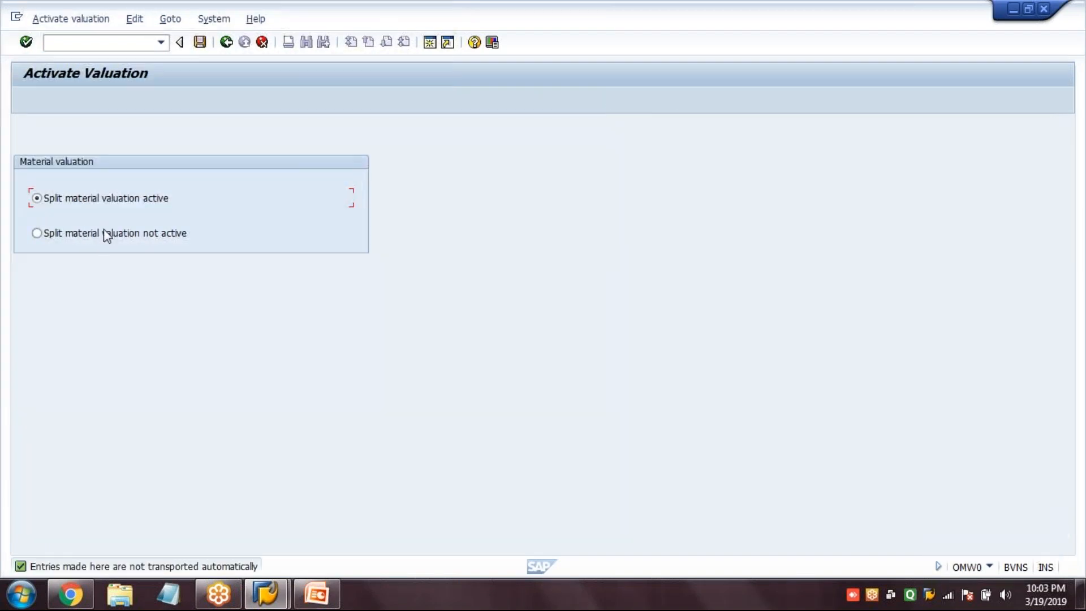
left_click(106, 233)
left_click(128, 198)
left_click(200, 43)
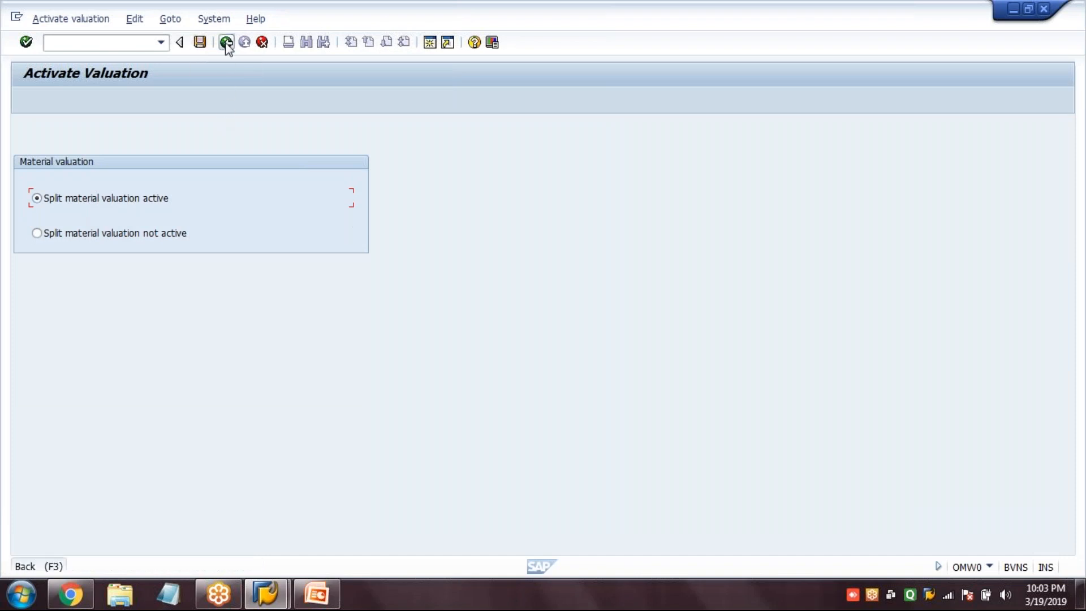
left_click(226, 42)
Step: Start a new global valuation type Q-HIGH under Configure Split Valuation, with external purchase orders allowed (2)
left_click(161, 372)
left_click(119, 370)
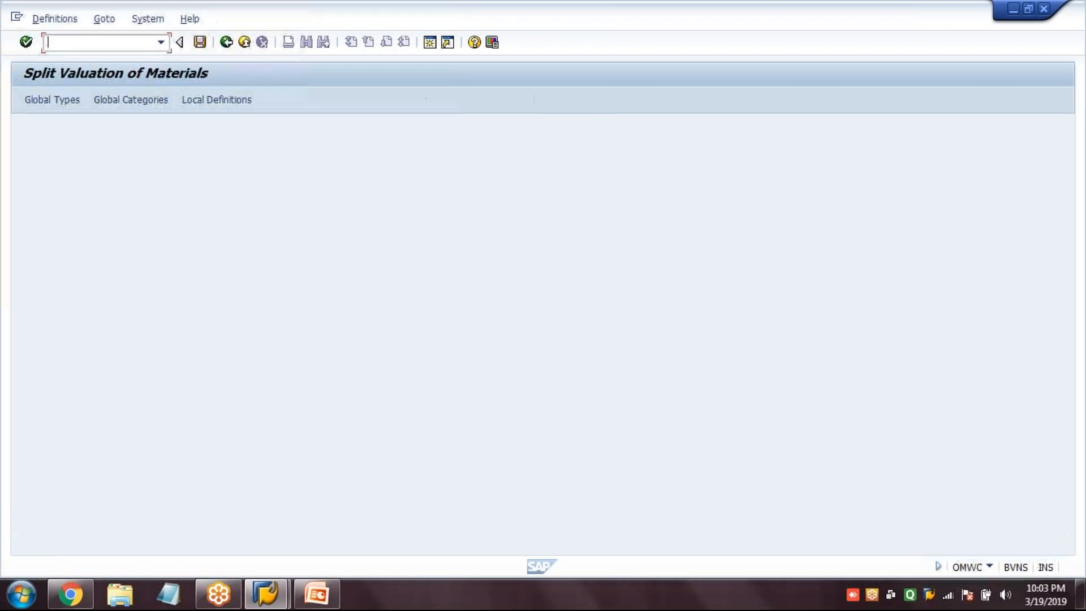
left_click(49, 96)
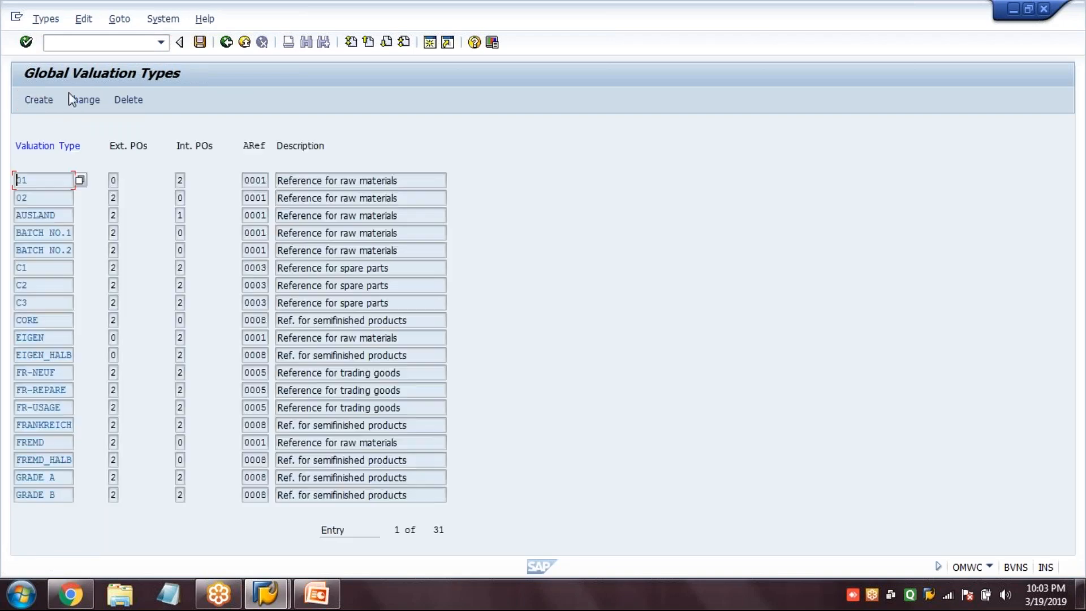
left_click(42, 99)
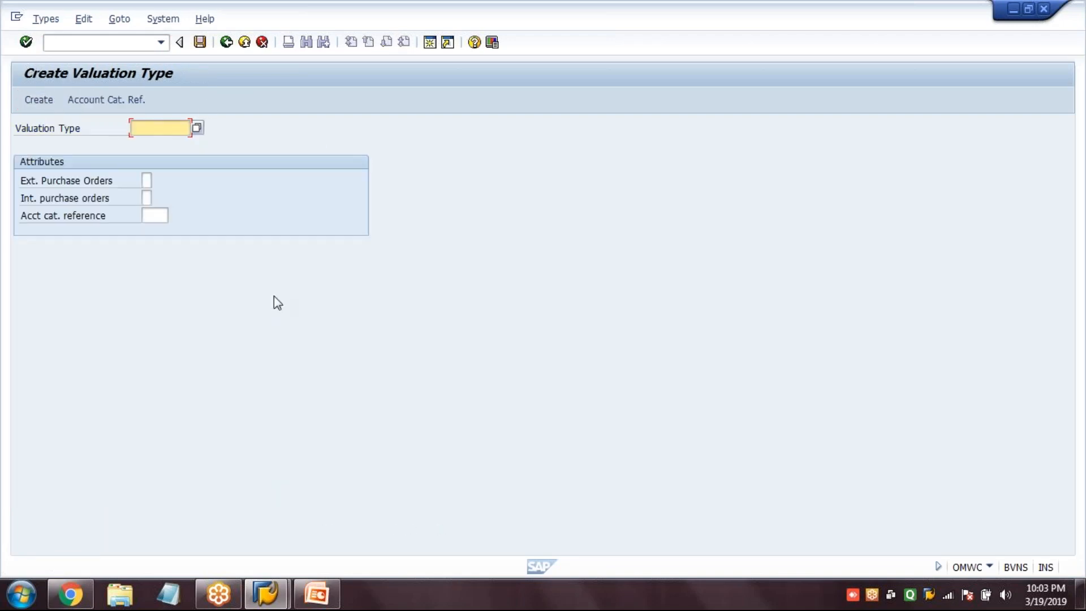
type("Q-HIGH")
left_click(148, 182)
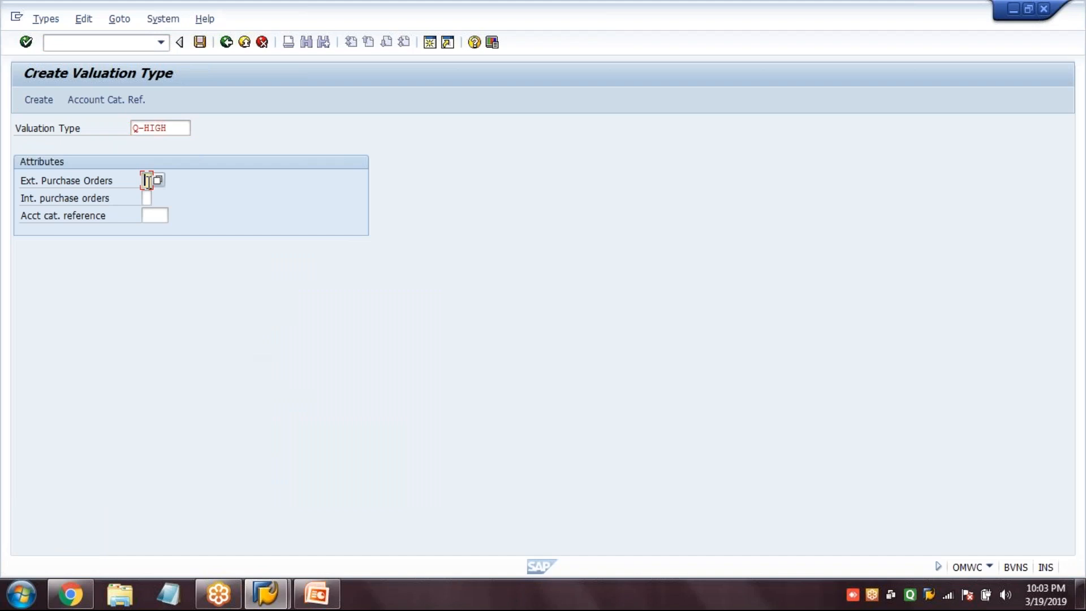
left_click(158, 180)
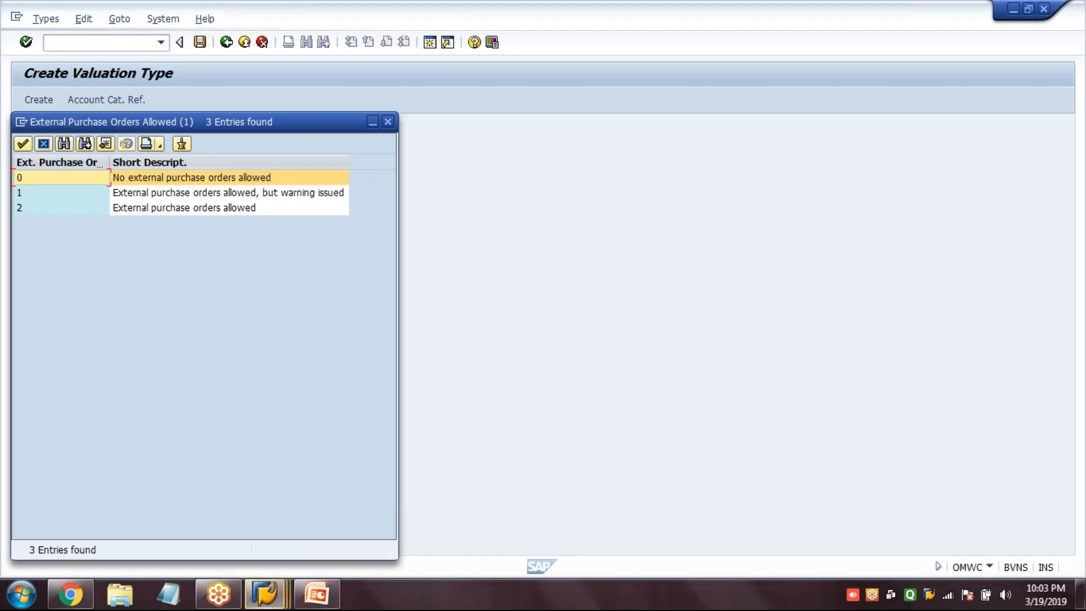
left_click(173, 208)
double_click(174, 208)
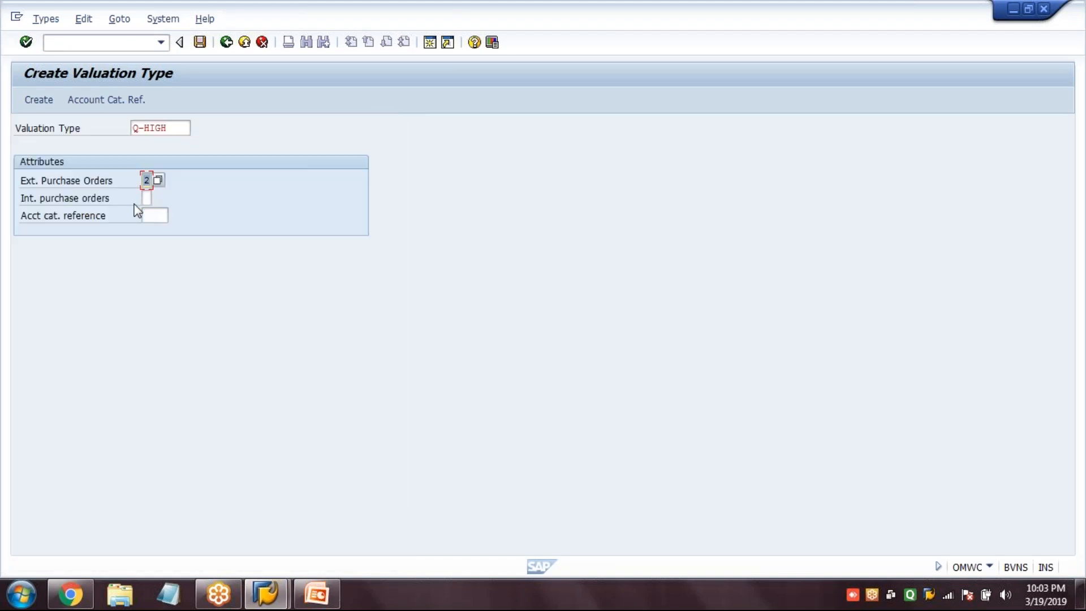
Step: Set internal purchase orders to 0 and account category reference to 0001, create and save valuation type Q-HIGH, and leave the creation form
left_click(146, 197)
left_click(158, 198)
double_click(242, 181)
left_click(164, 216)
type("0001")
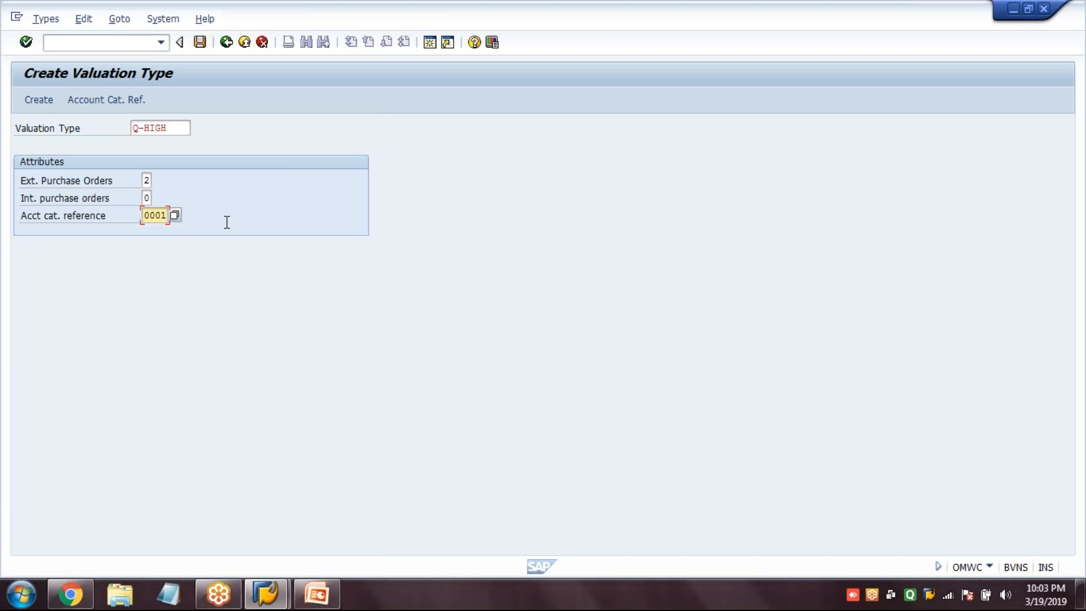
key("Return")
left_click(168, 127)
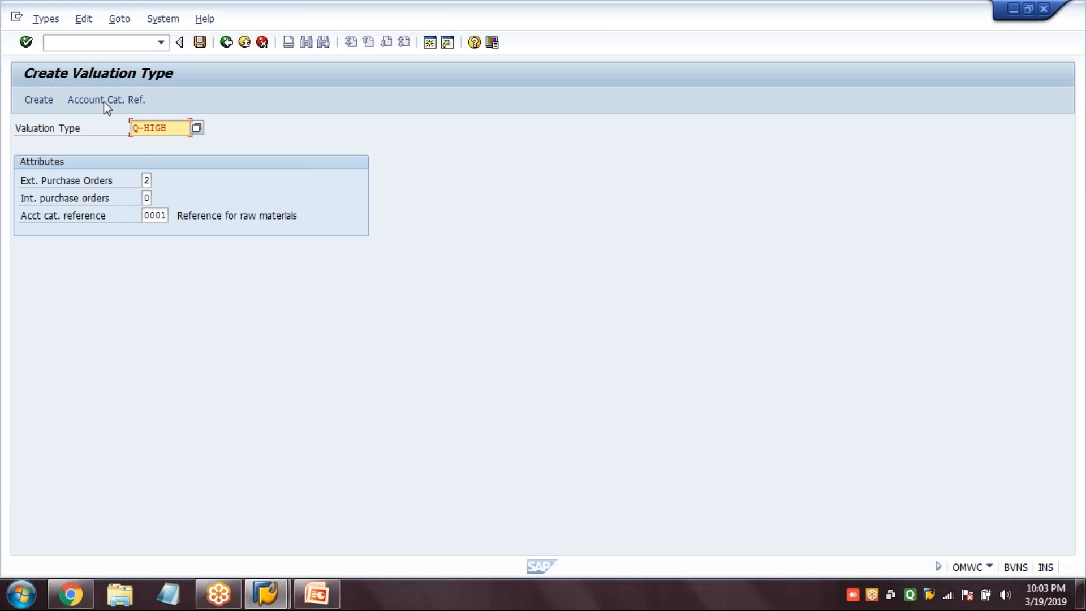
left_click(40, 99)
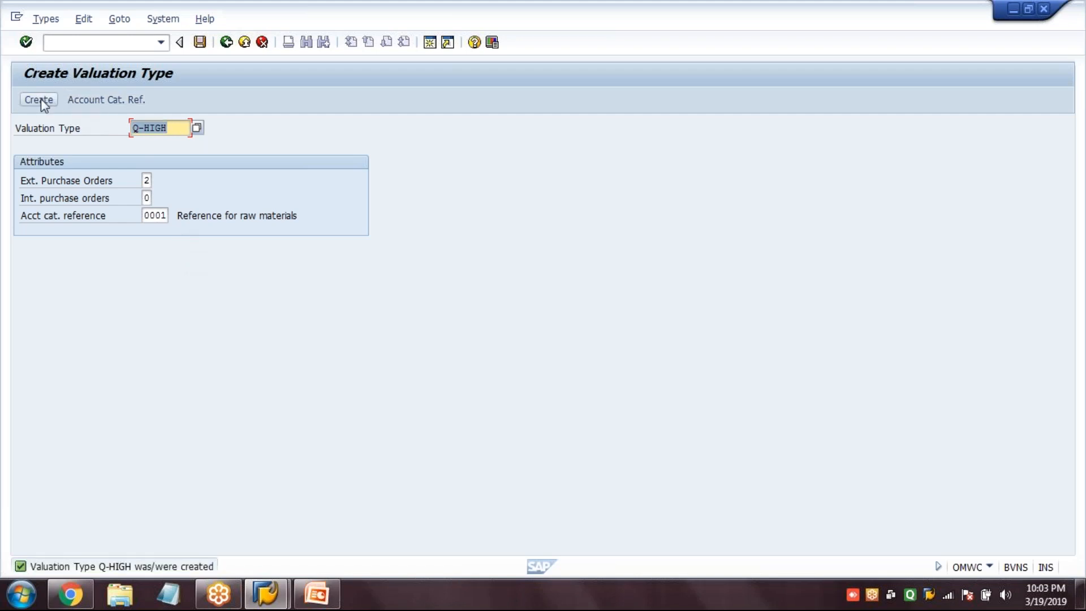
left_click(200, 44)
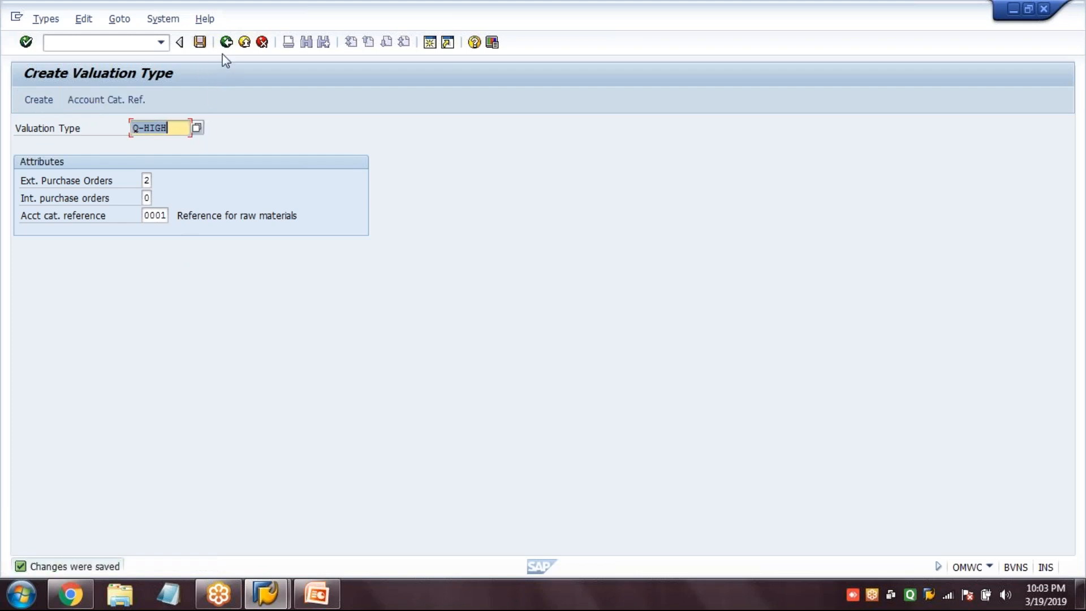
left_click(226, 43)
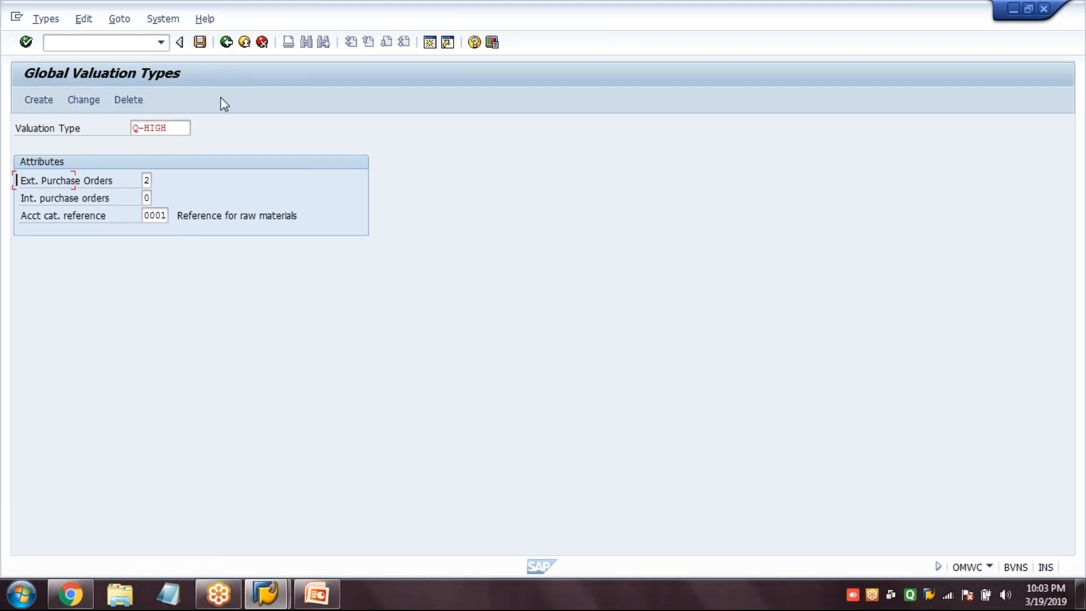
Step: Create and save global valuation type Q-LOW with the same attributes (2, 0, 0001), and return to the Split Valuation of Materials screen
left_click(41, 92)
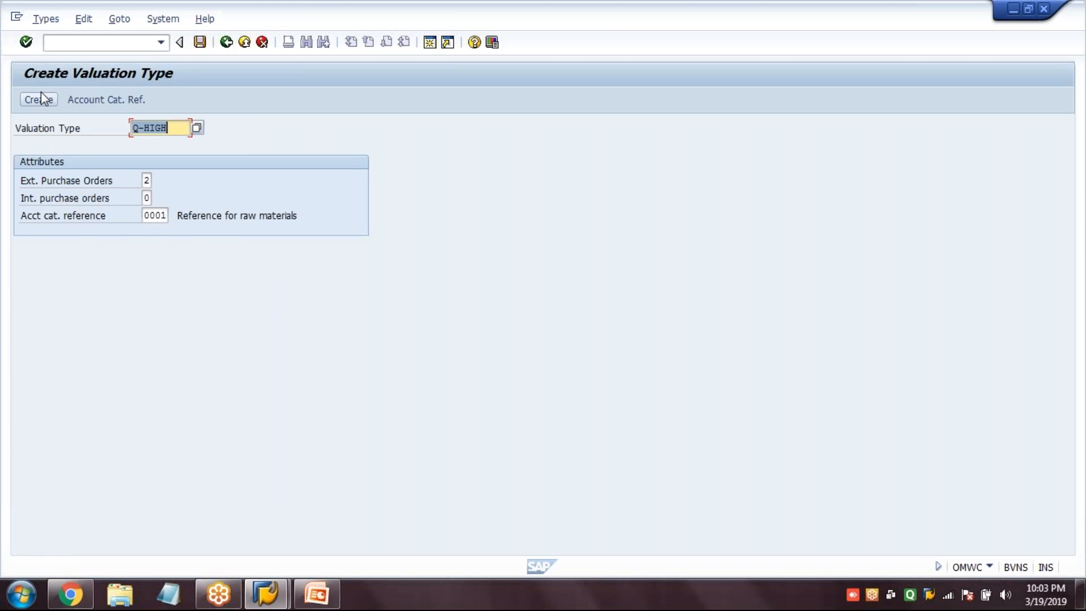
type("Q-LOW")
key("Return")
left_click(43, 100)
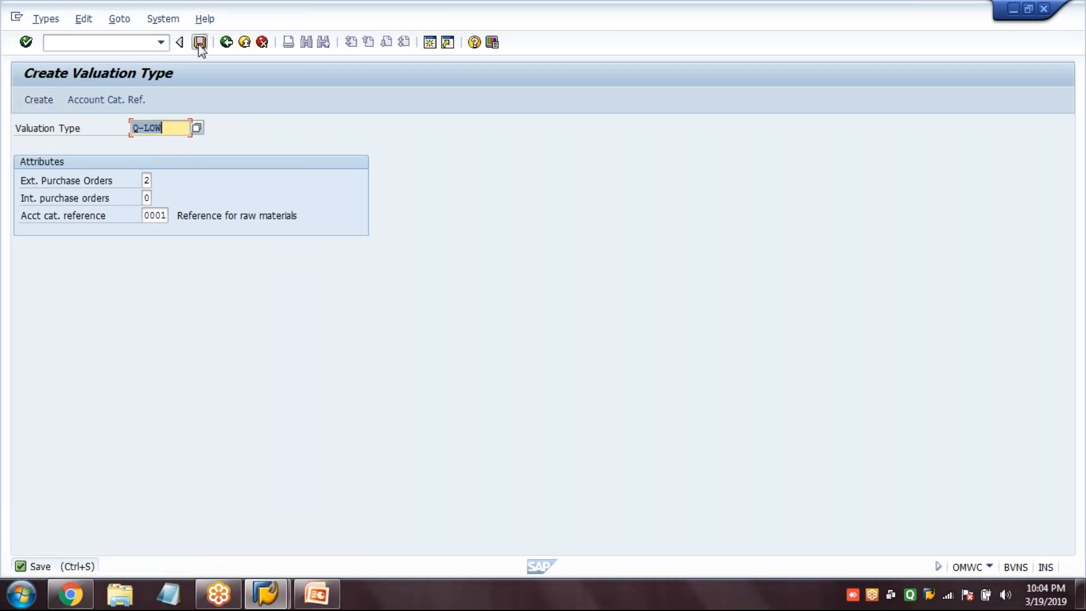
left_click(226, 42)
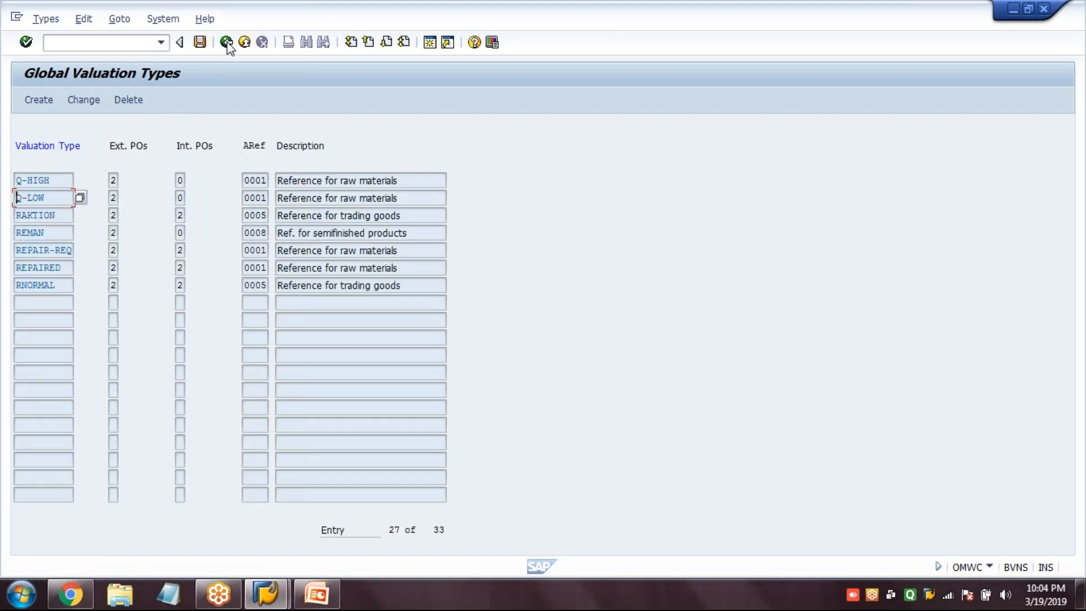
left_click(227, 43)
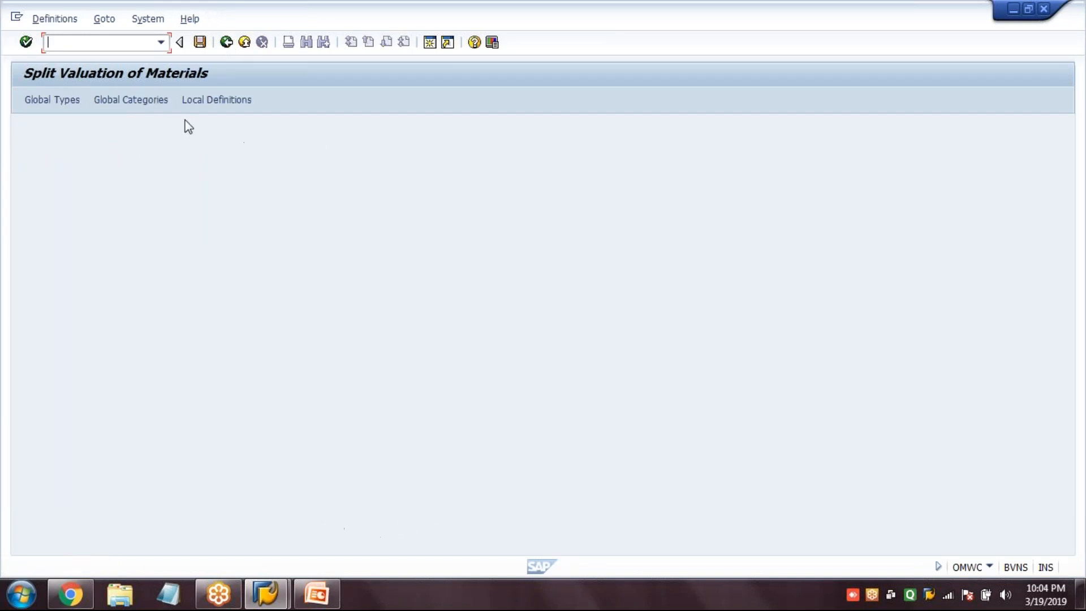
Step: Start a new global valuation category 7 with the description Split Valn Qlty
left_click(130, 100)
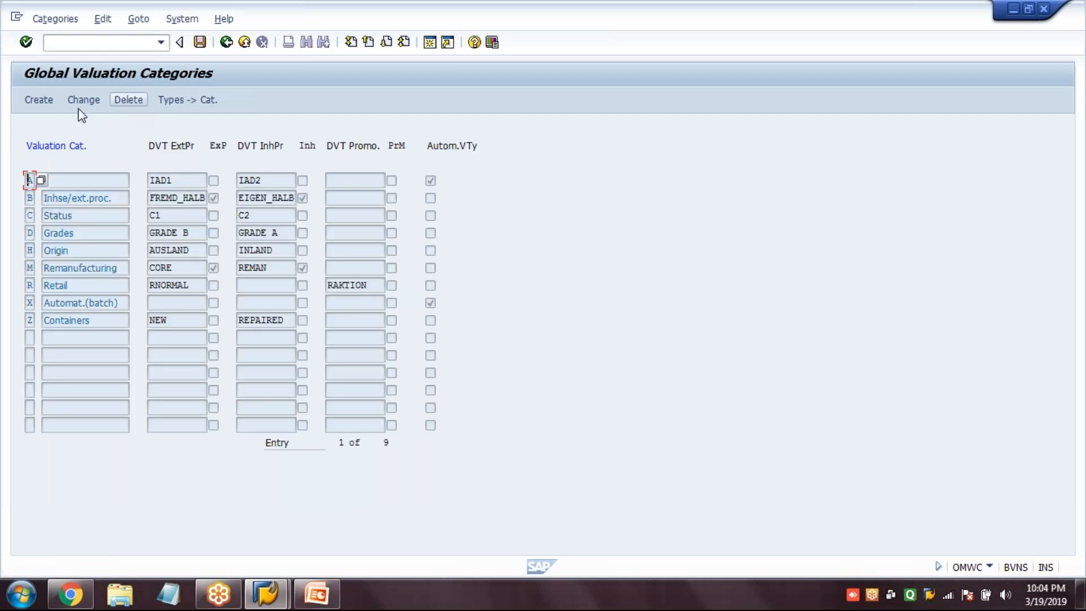
left_click(41, 95)
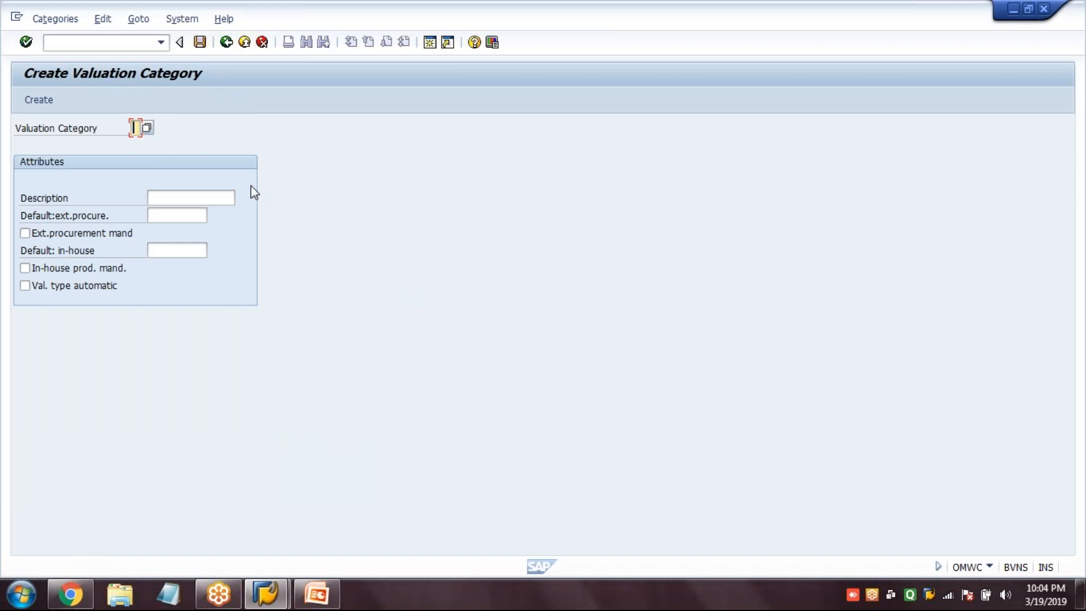
type("7")
left_click(211, 197)
type("S")
left_click(205, 215)
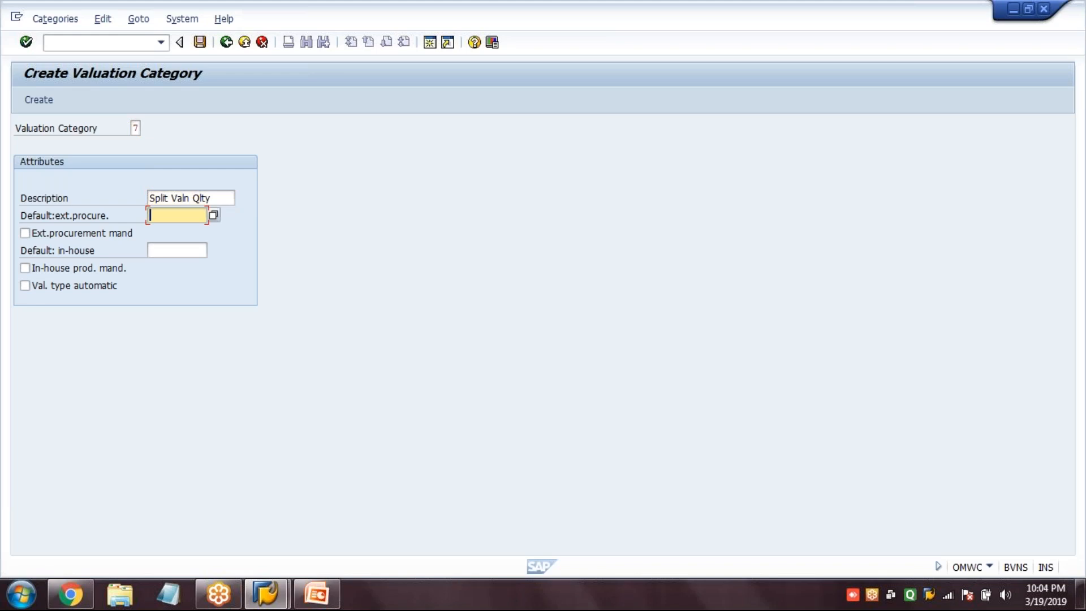
Step: Set category 7's defaults to Q-HIGH for external procurement and Q-LOW for in-house, create and save it, and return to the categories list
type("Q")
left_click(180, 235)
left_click(182, 249)
type("Q")
left_click(175, 265)
key("Return")
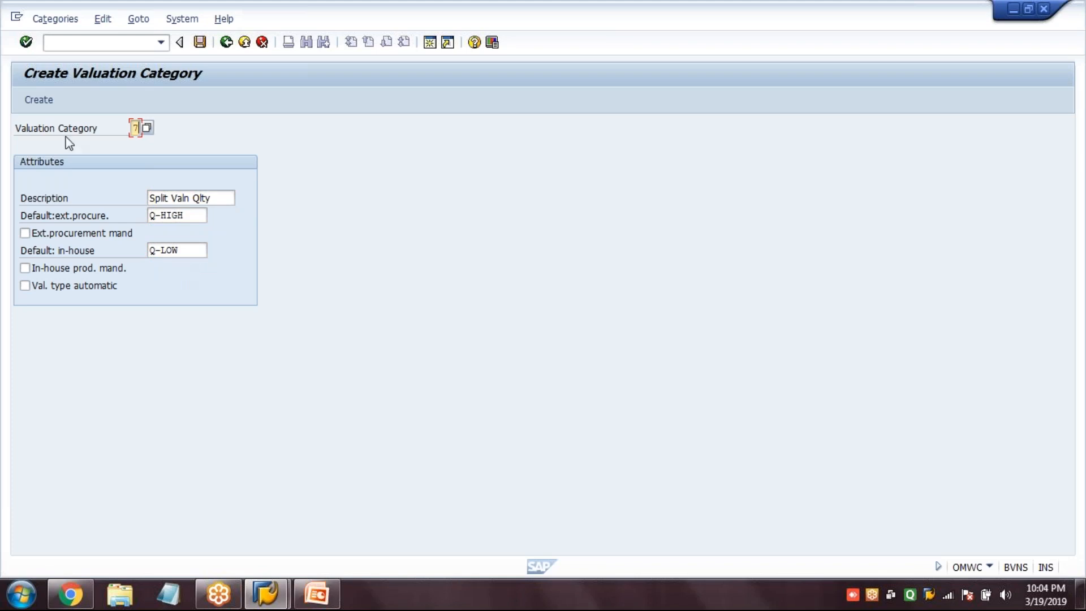
left_click(42, 99)
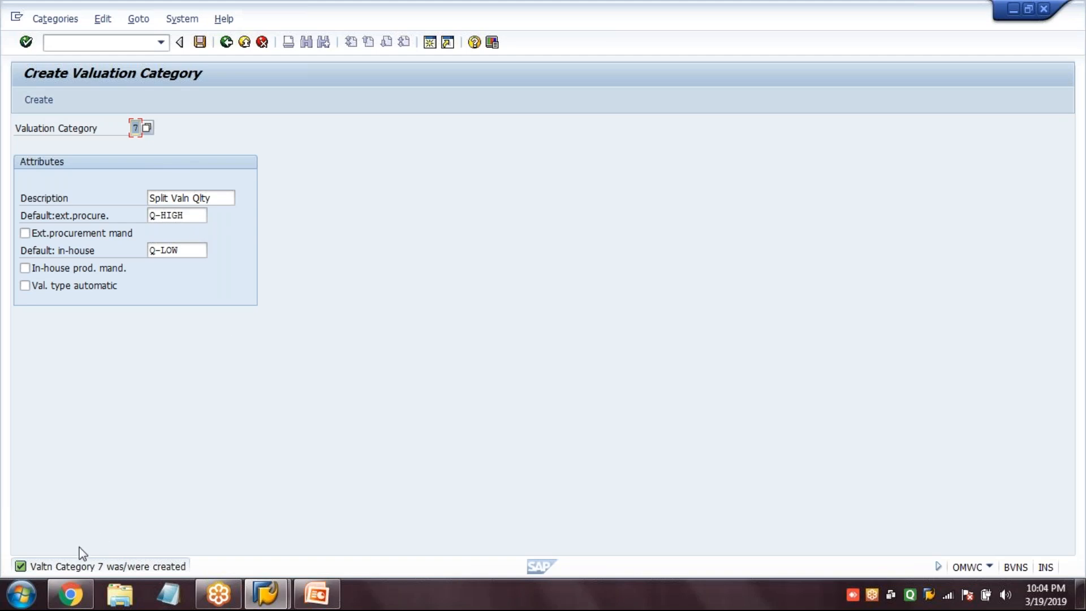
left_click(199, 46)
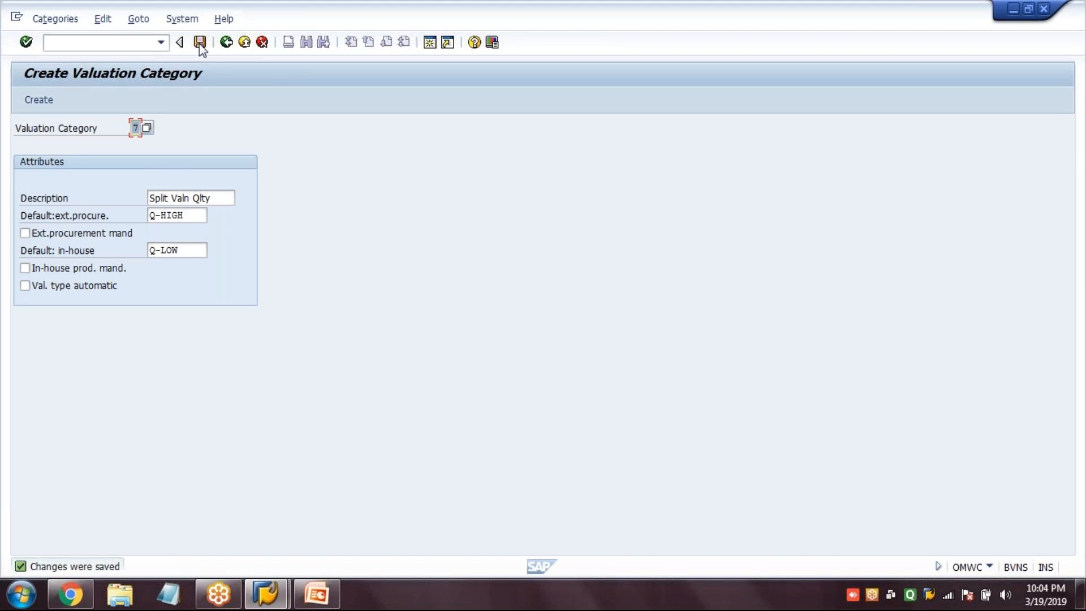
left_click(227, 43)
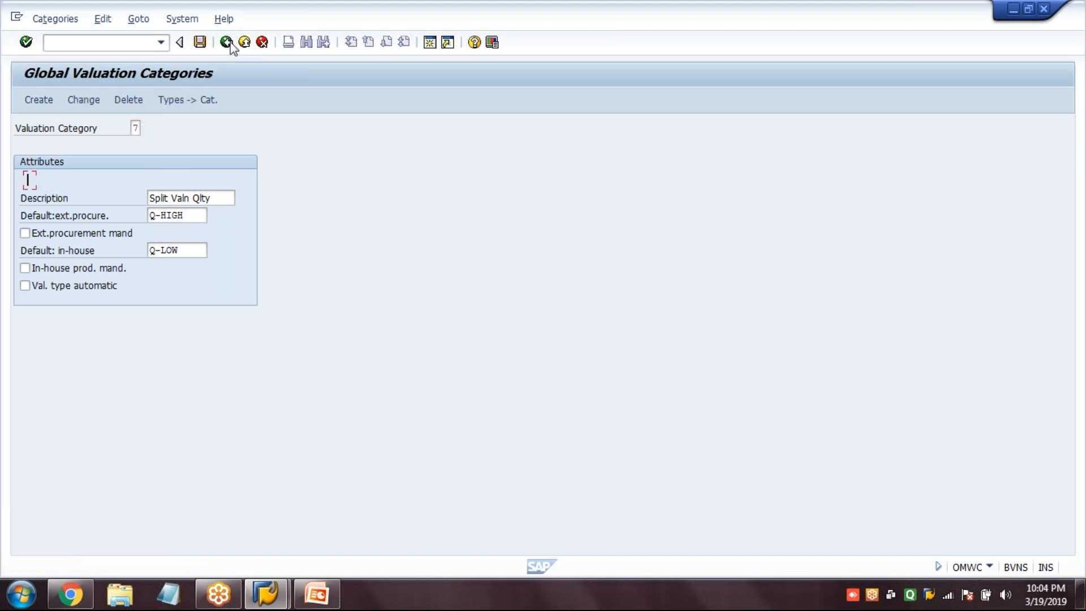
left_click(82, 191)
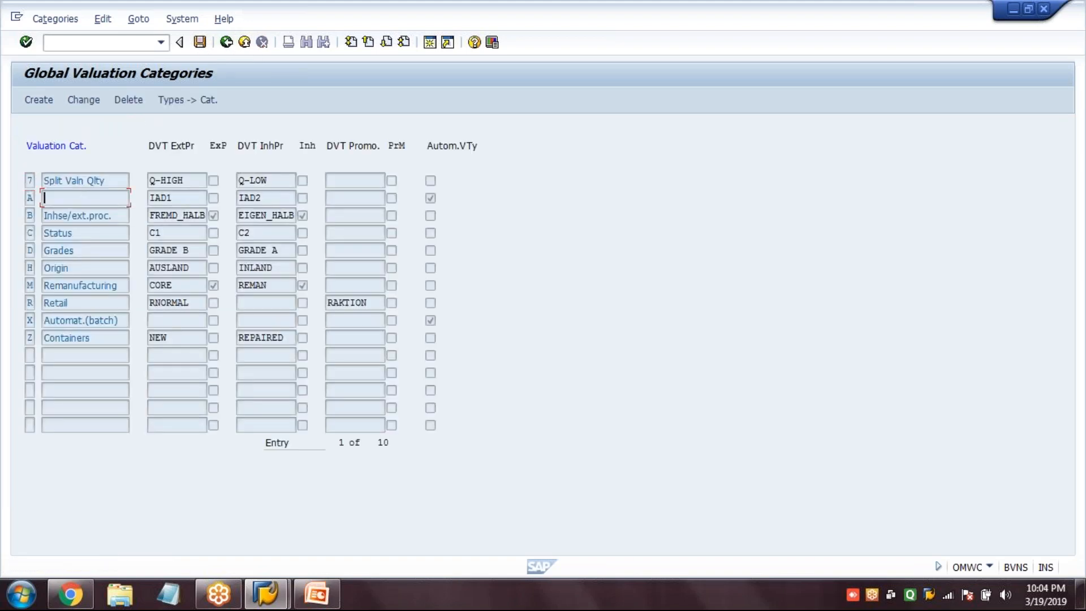
Step: Display the valuation types allocated to category 7 and check the status of Q-HIGH and Q-LOW
left_click(255, 181)
left_click(63, 181)
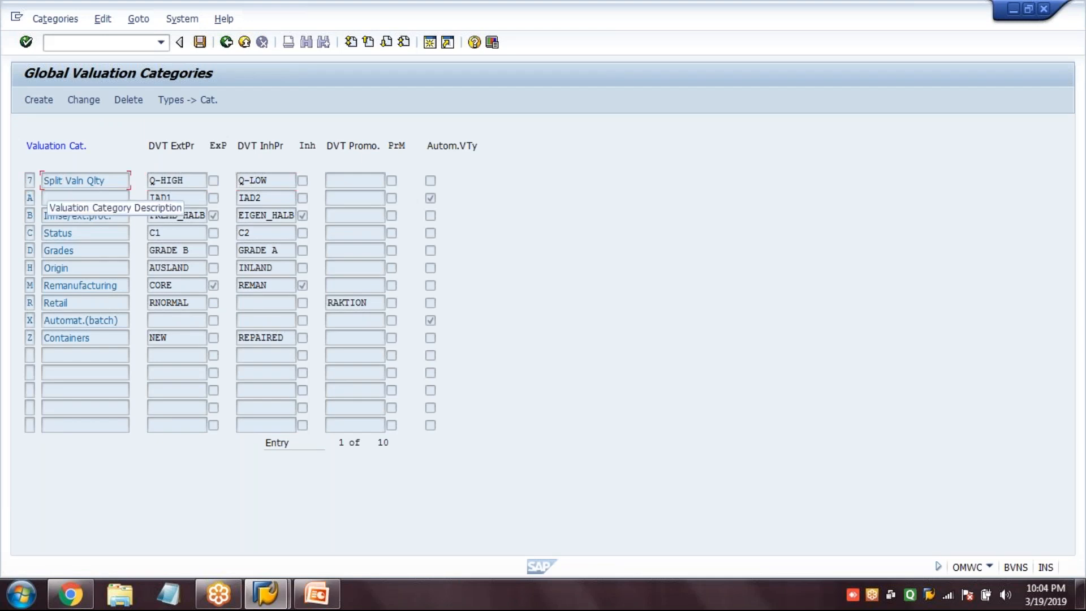
left_click(180, 100)
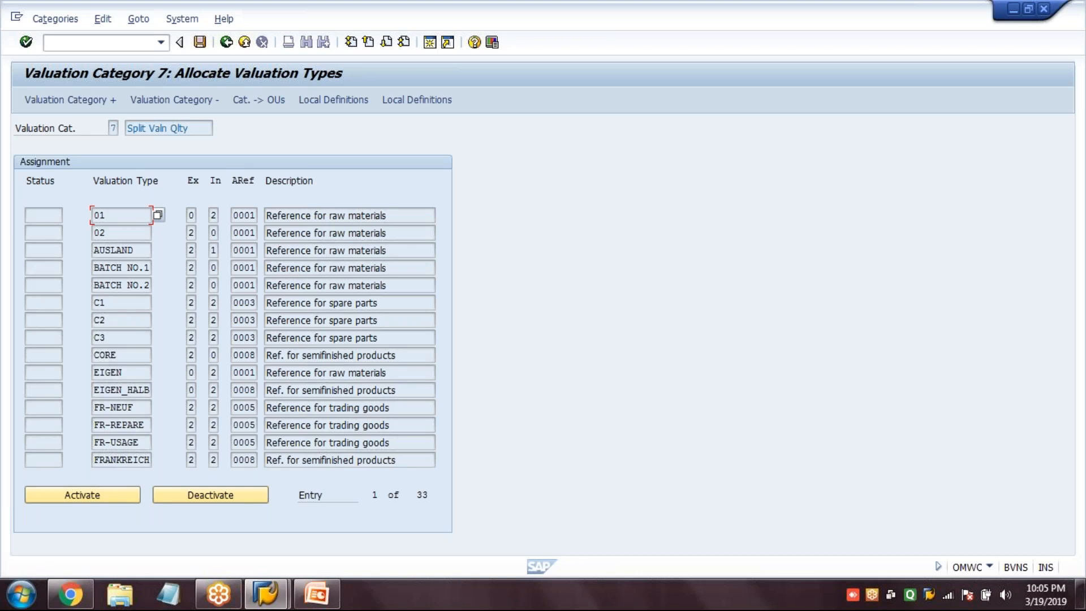
key("Page_Down")
key("Page_Down")
key("Page_Down")
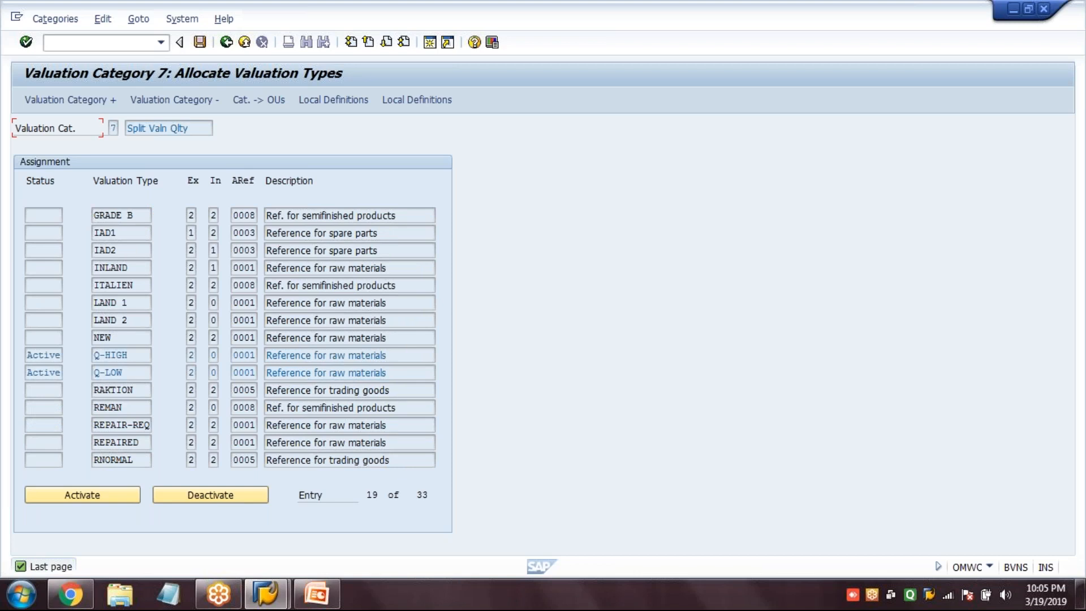
left_click(130, 372)
Step: Try activating and deactivating a valuation type in category 7's allocation list, and return to the Q-HIGH and Q-LOW entries
double_click(138, 221)
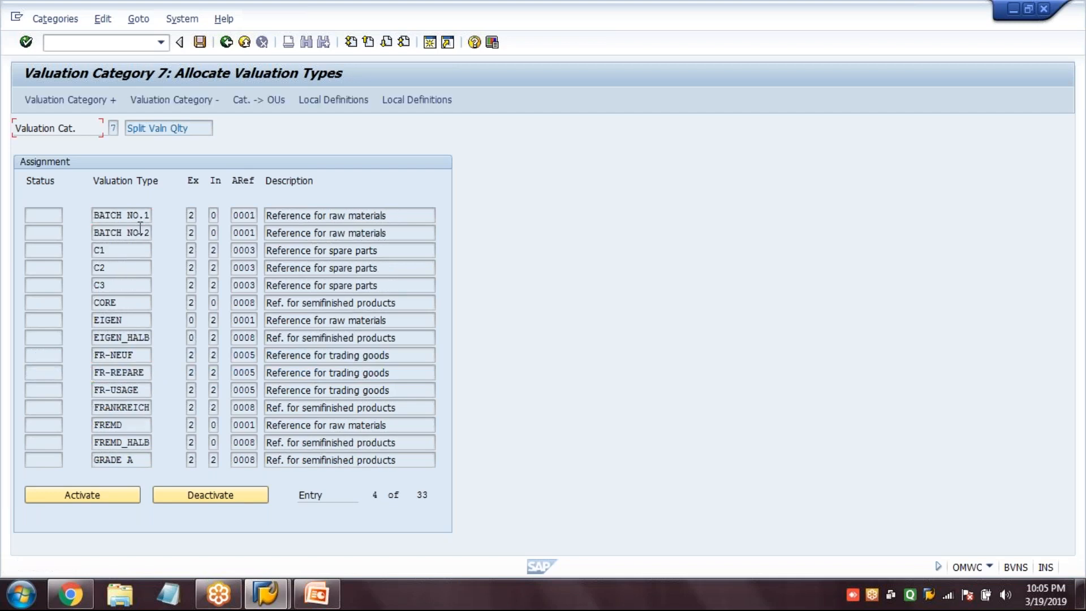
left_click(96, 497)
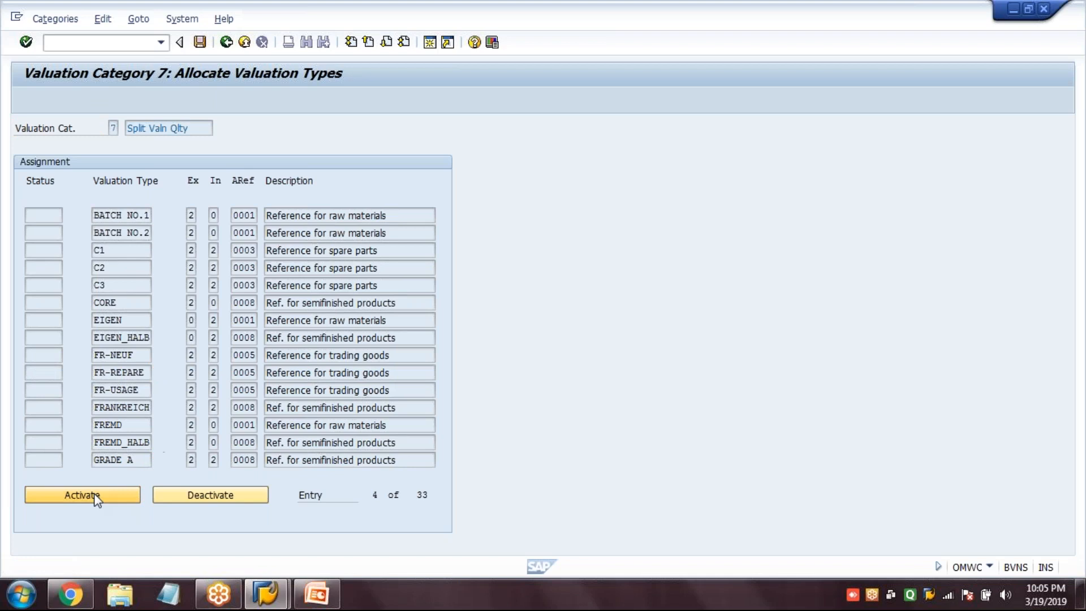
left_click(214, 500)
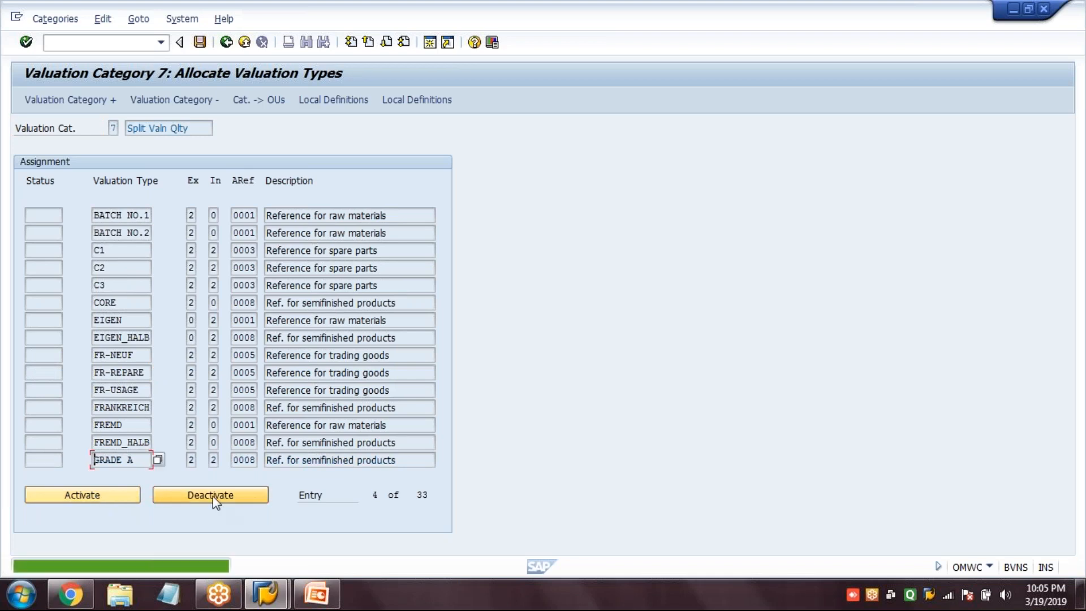
left_click(139, 360)
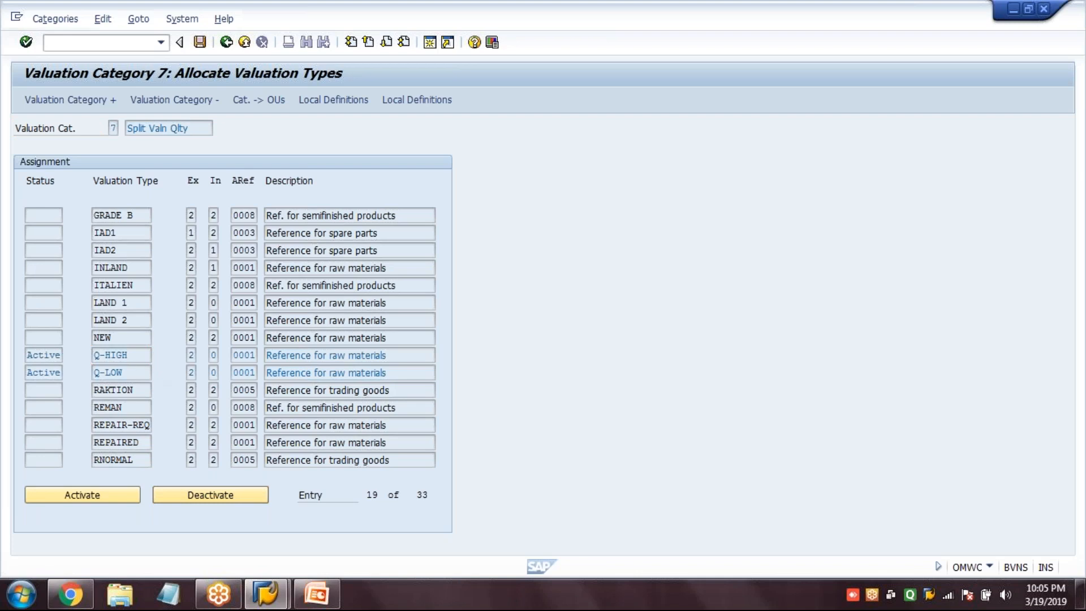
Step: Allocate valuation category 7 to plants and activate it for plants 1000 and 1100
left_click(253, 102)
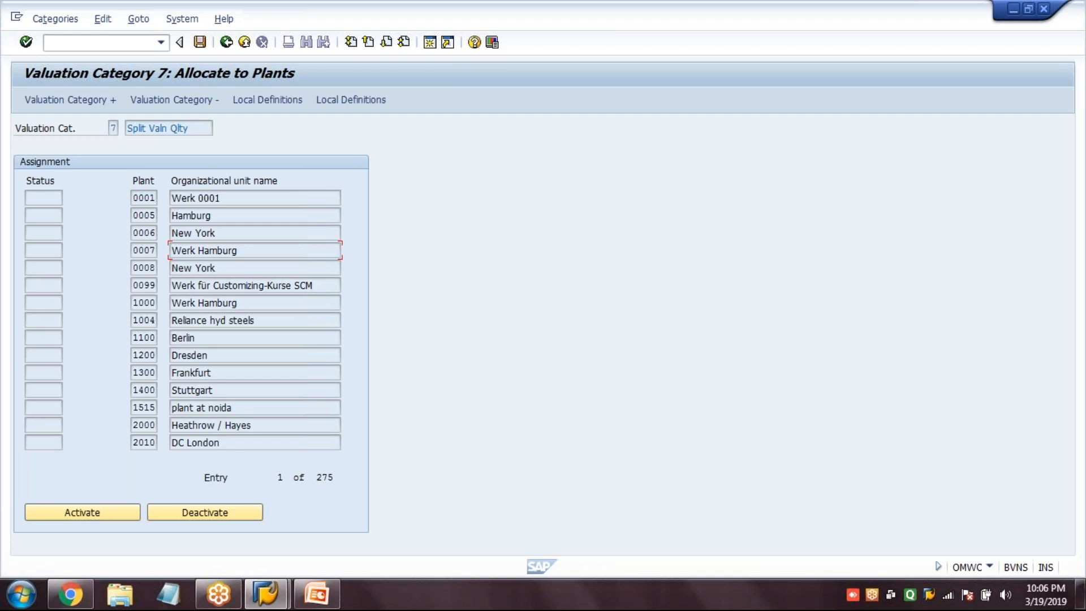
left_click(149, 302)
left_click(83, 510)
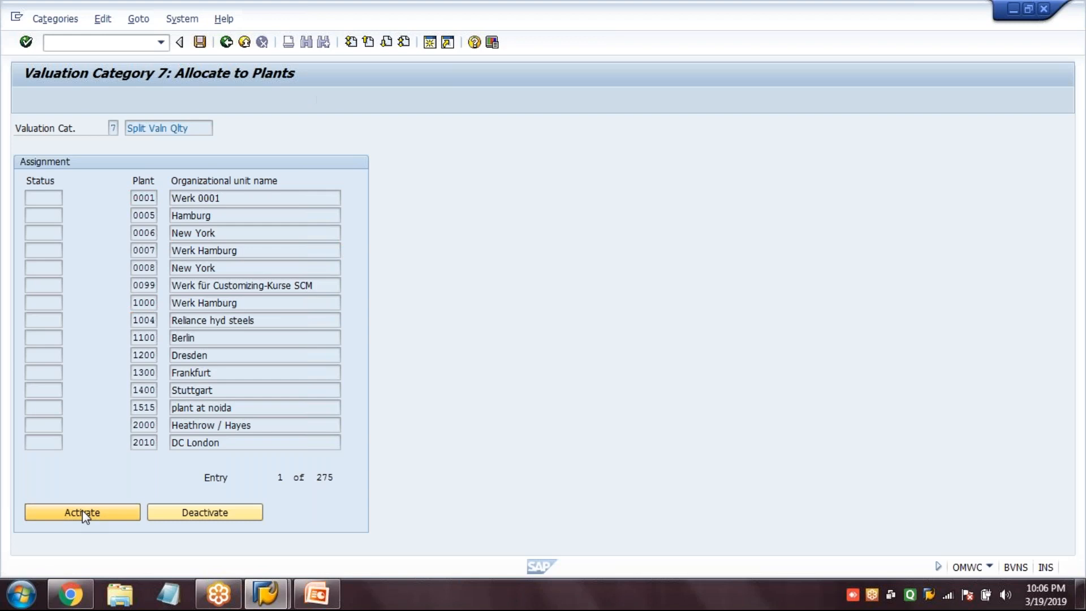
left_click(145, 337)
left_click(79, 512)
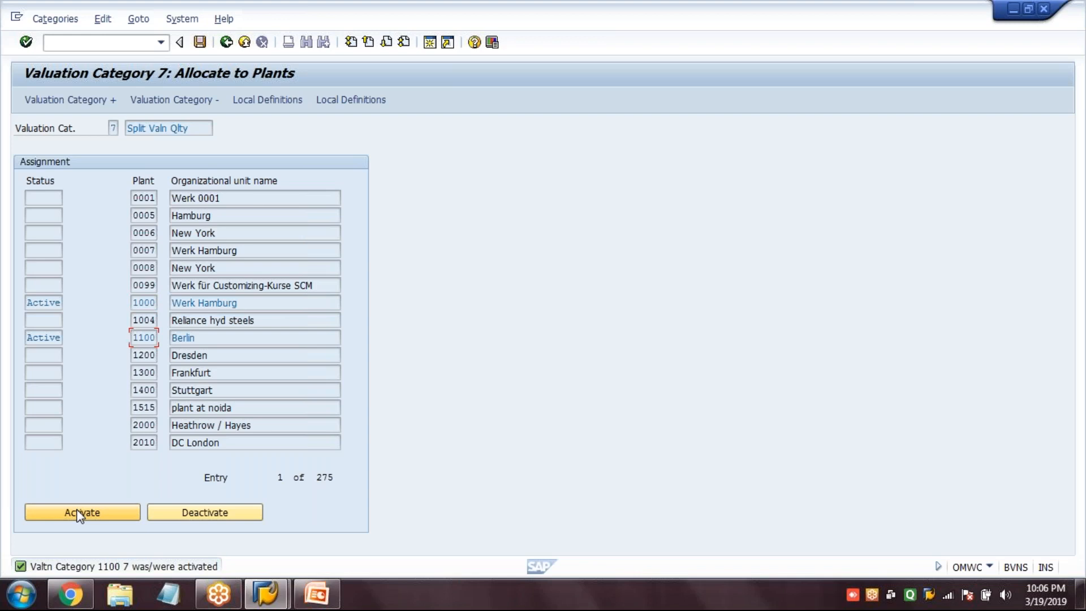
Step: Review category 7's local definitions for plants 1000 and 1100 and save the configuration
left_click(269, 100)
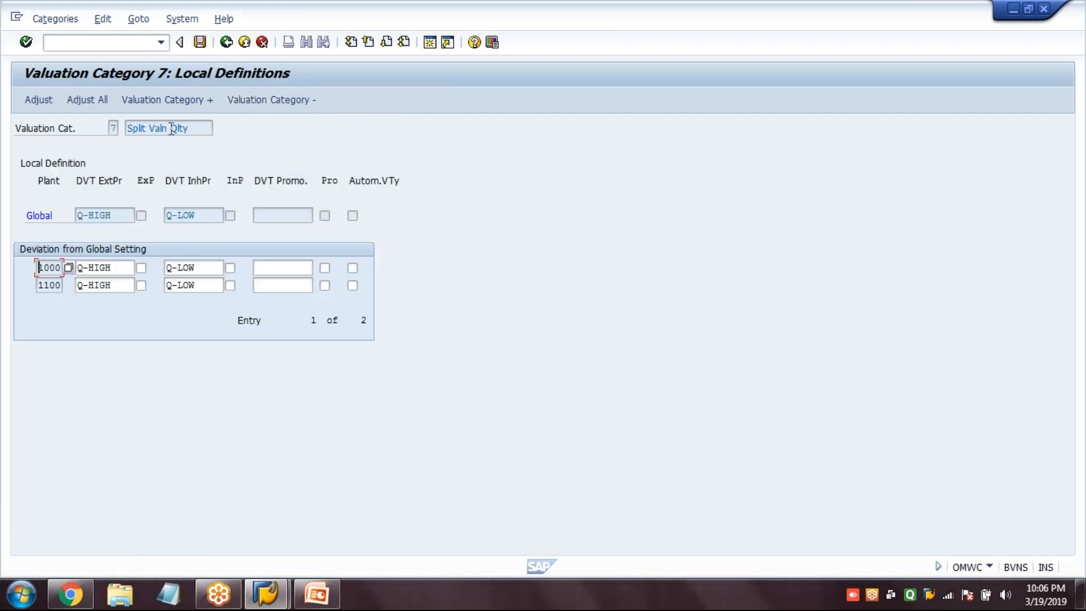
left_click(169, 129)
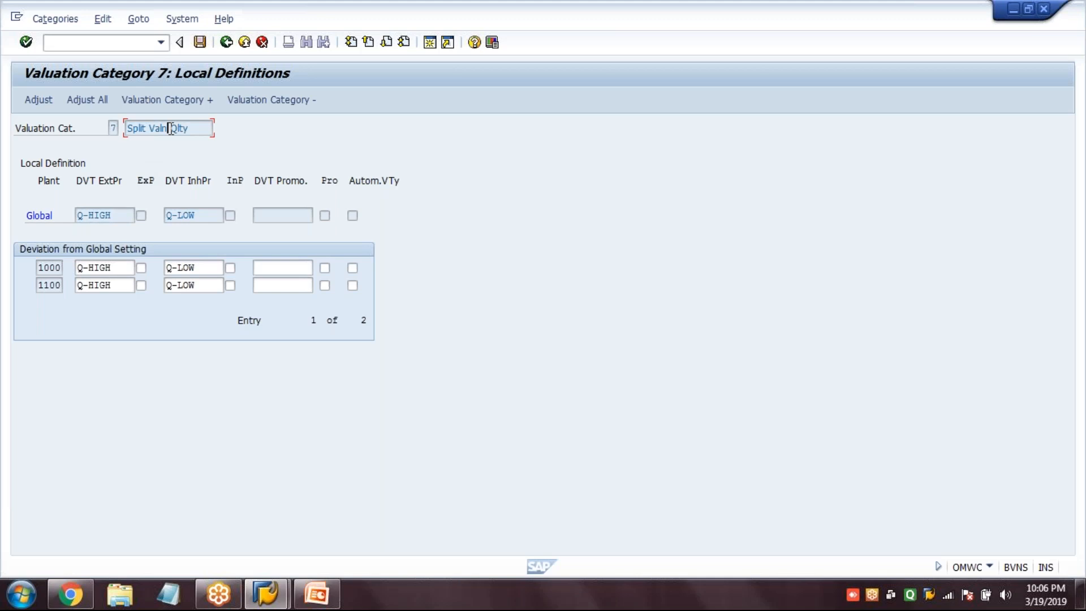
left_click(115, 215)
left_click(50, 285)
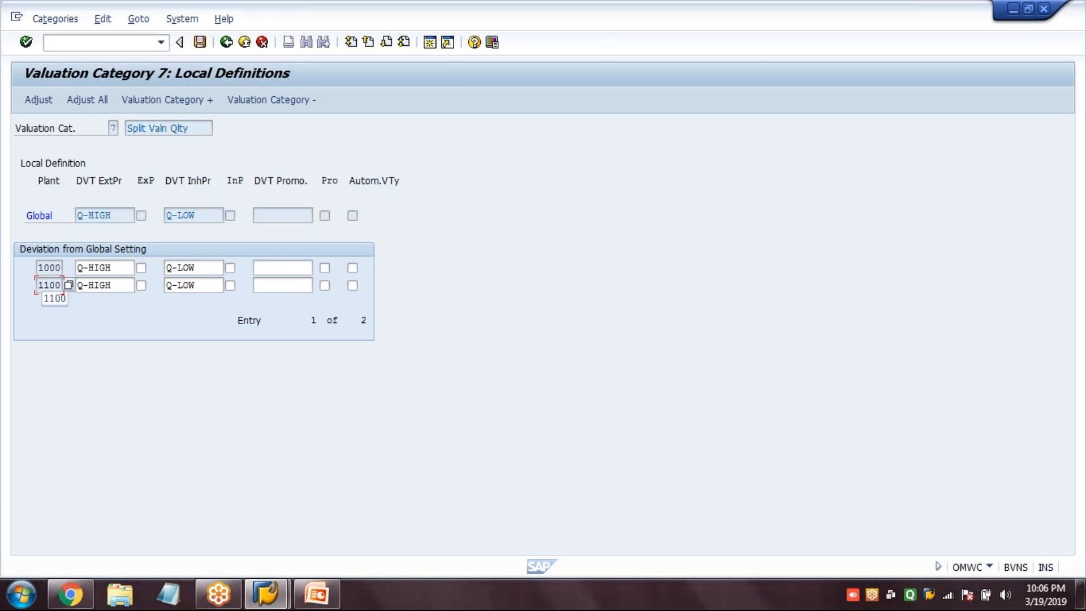
left_click(200, 43)
Step: Run transaction /NMM01 to start creating a raw material copied from material 2233
left_click(110, 43)
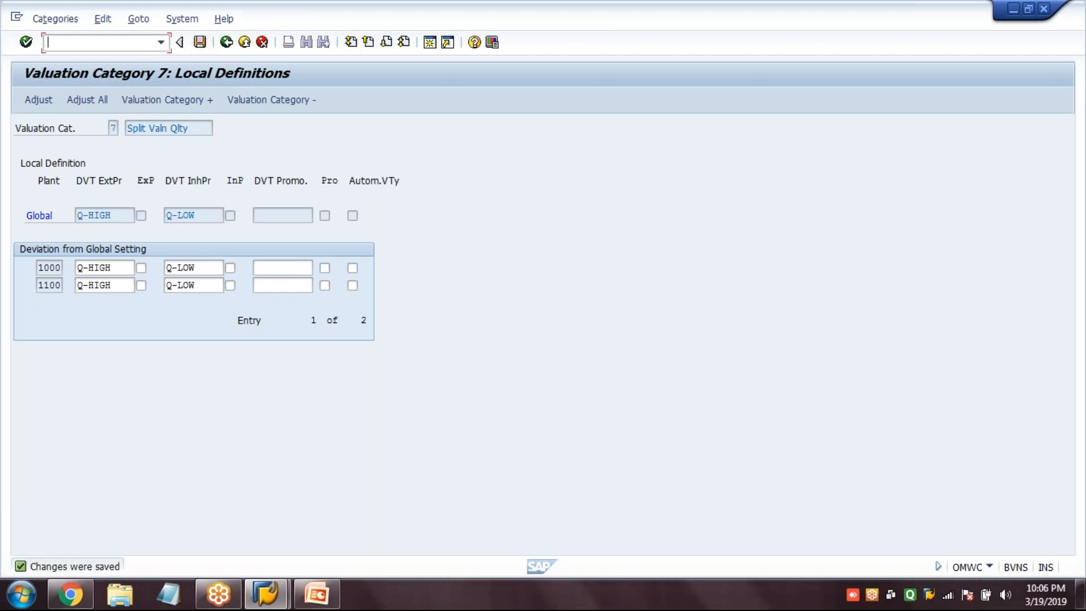
type("/NMM01")
key("Return")
key("Tab")
key("Tab")
key("Tab")
key("Tab")
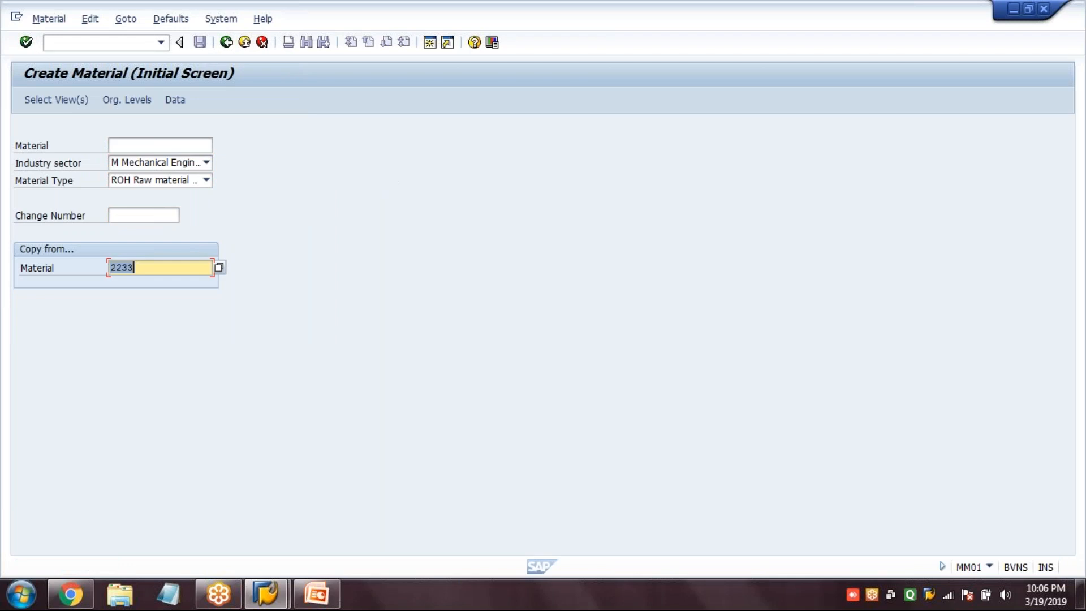
left_click(206, 146)
Step: Select the Purchasing, General Plant Data / Storage 1 and 2, and Accounting 1 views in addition to Basic Data 1
left_click(81, 101)
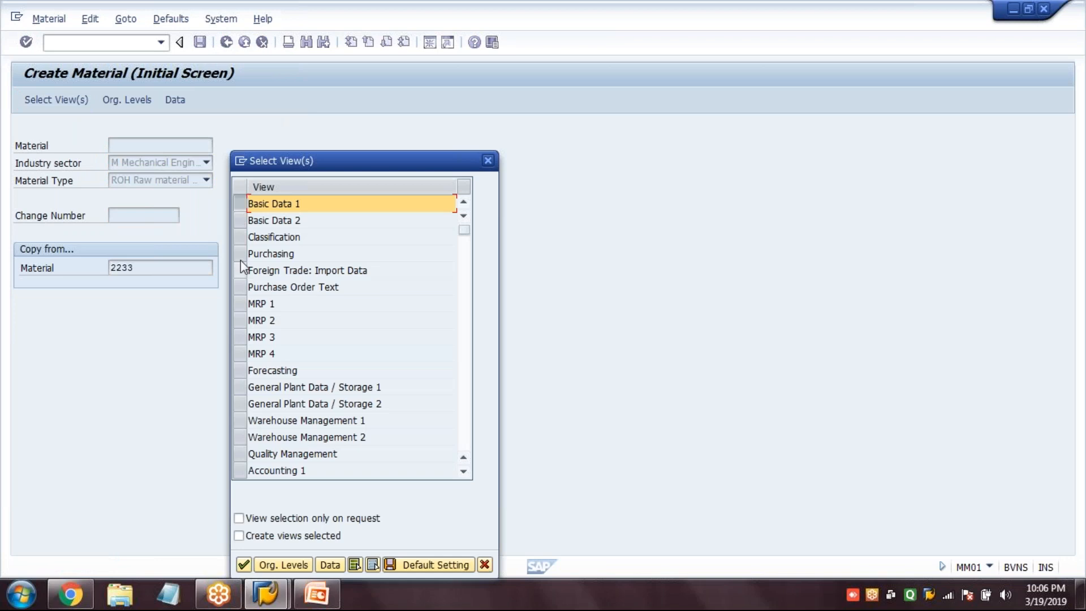
left_click(239, 254)
left_click(240, 388)
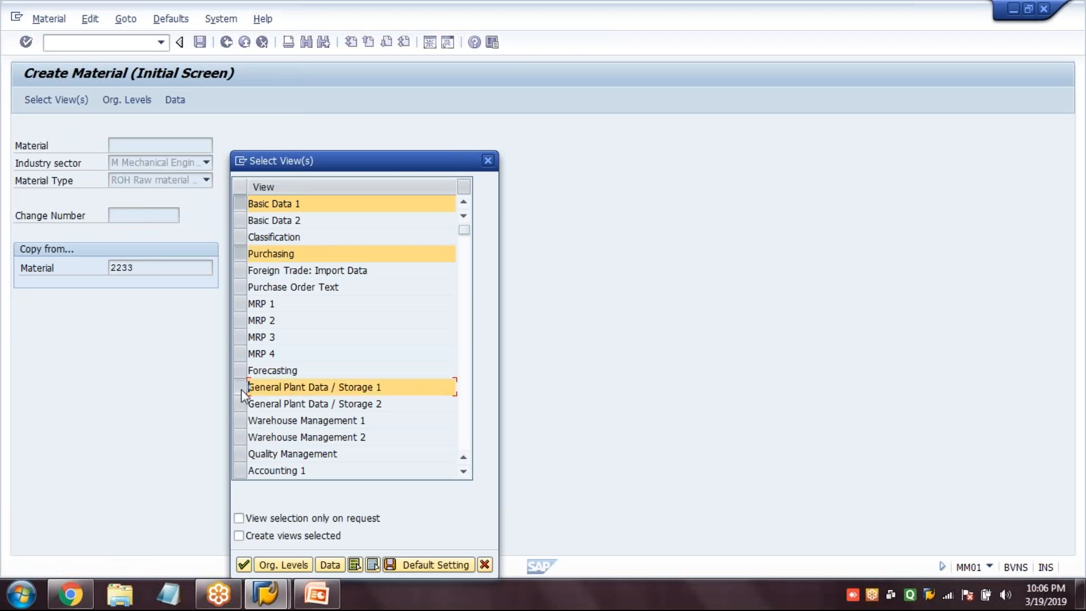
left_click(240, 404)
left_click(239, 471)
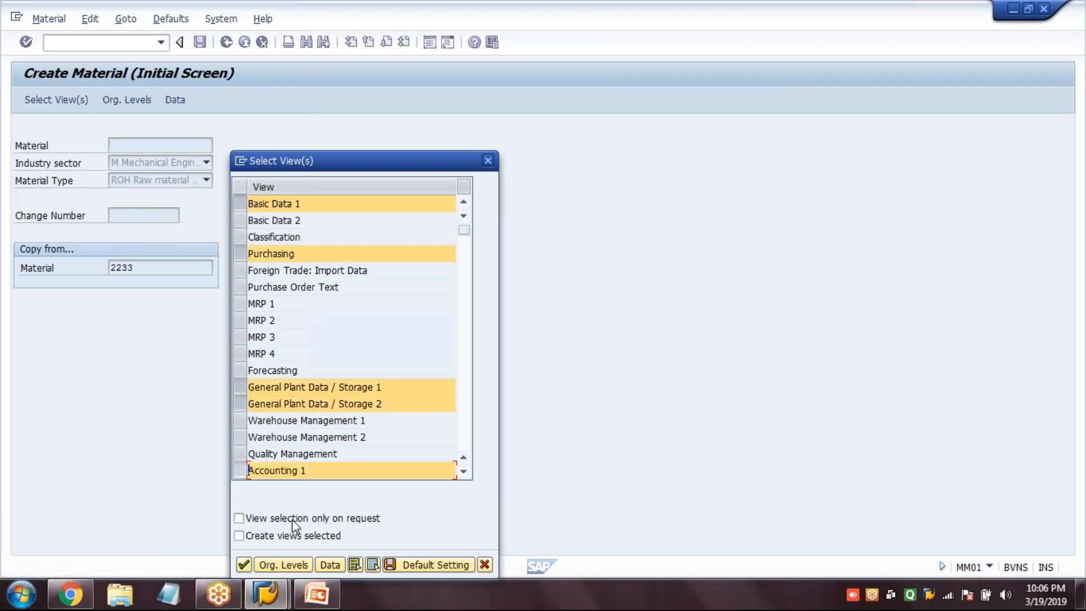
Step: Set the material's organizational levels to plant 1000 and storage location 0001, and enter its master data
left_click(278, 562)
key("Tab")
type("1000")
key("Tab")
type("0001")
key("Return")
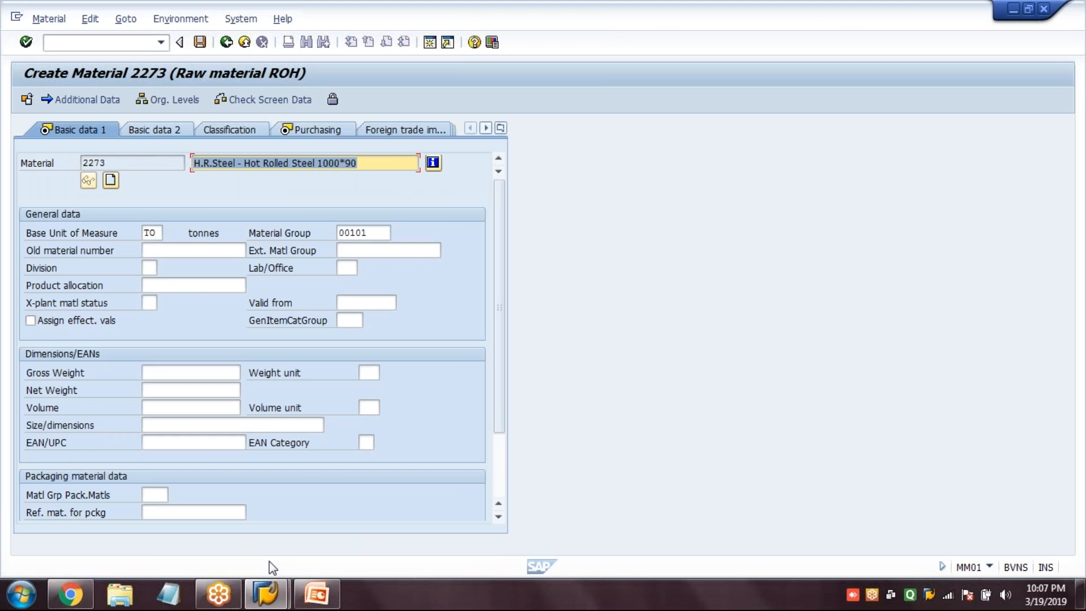
Step: Accept the copied data in the basic, purchasing and plant storage views, and proceed to the Accounting 1 view
key("End")
key("Tab")
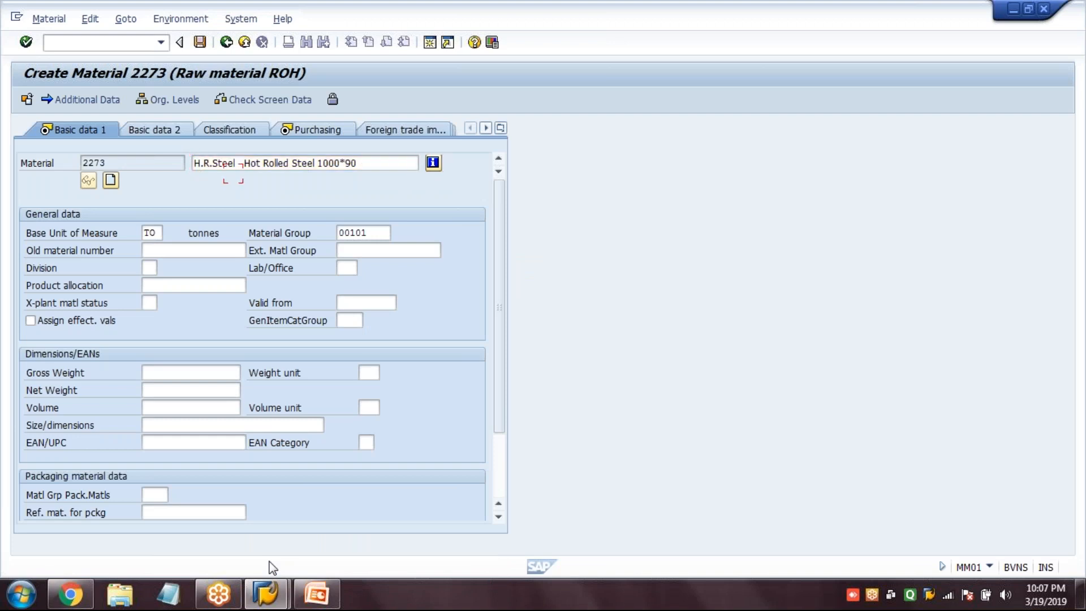
key("Tab")
key("Return")
key("Tab")
key("Tab")
key("Tab")
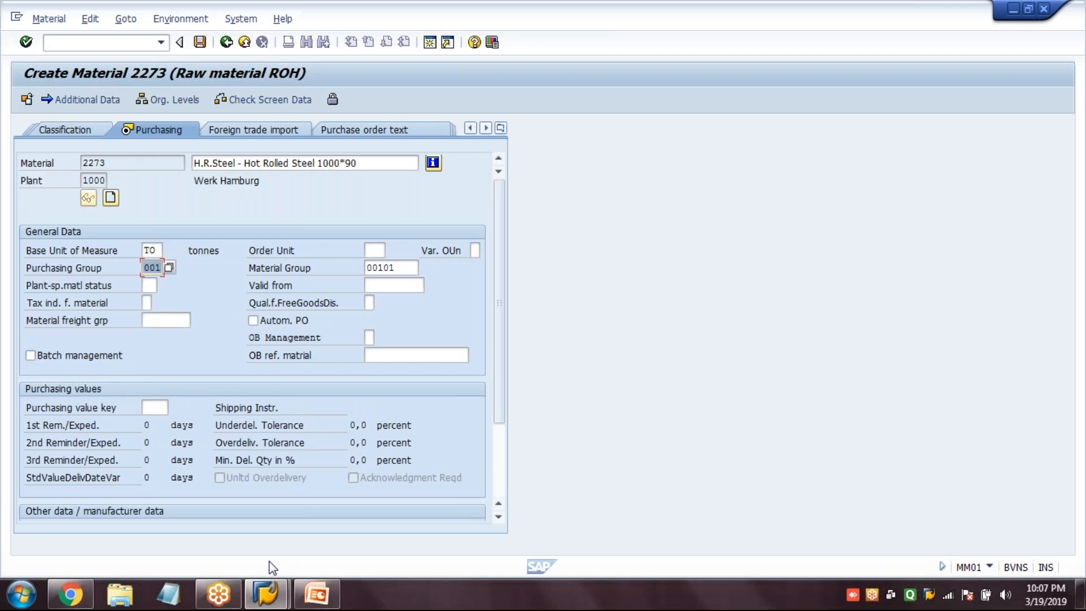
key("Return")
key("Return")
key("Return")
key("Return")
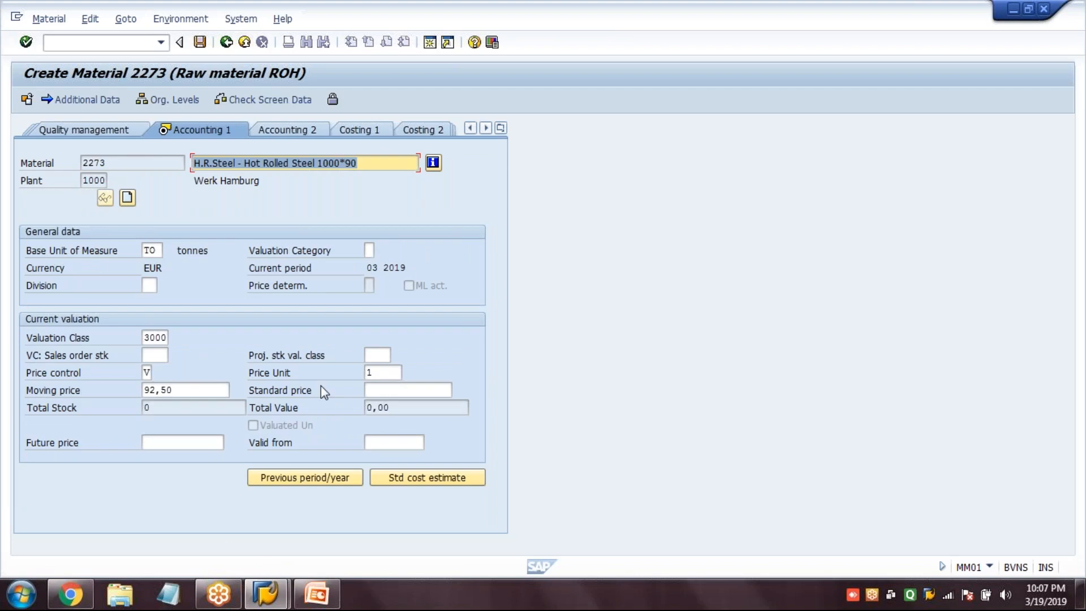
Step: Clear the valuation class and moving price copied into the new material's accounting data
left_click(147, 342)
left_click(147, 372)
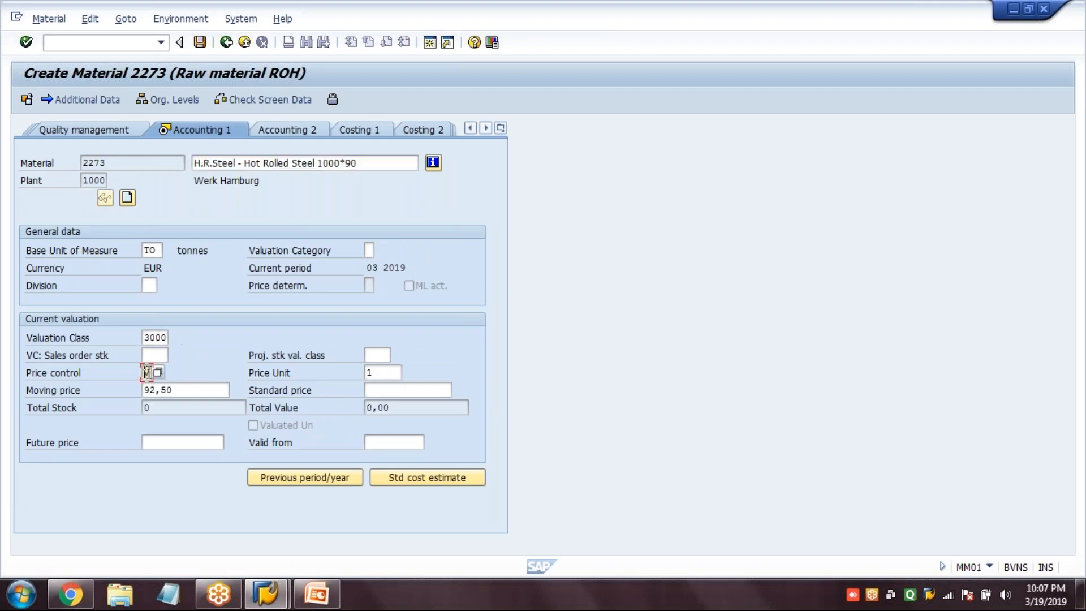
left_click(382, 374)
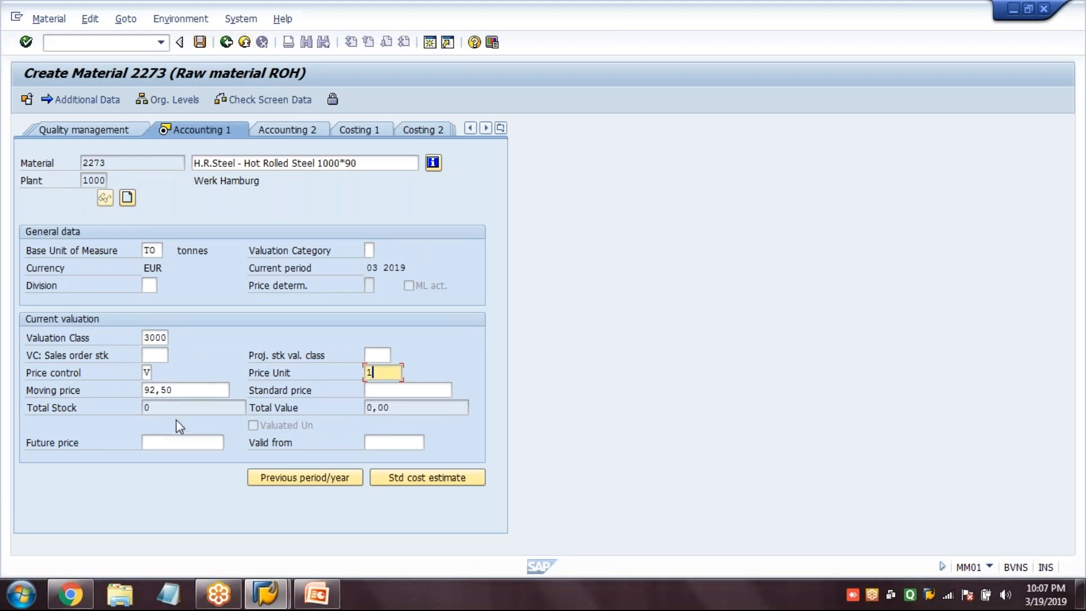
left_click(146, 338)
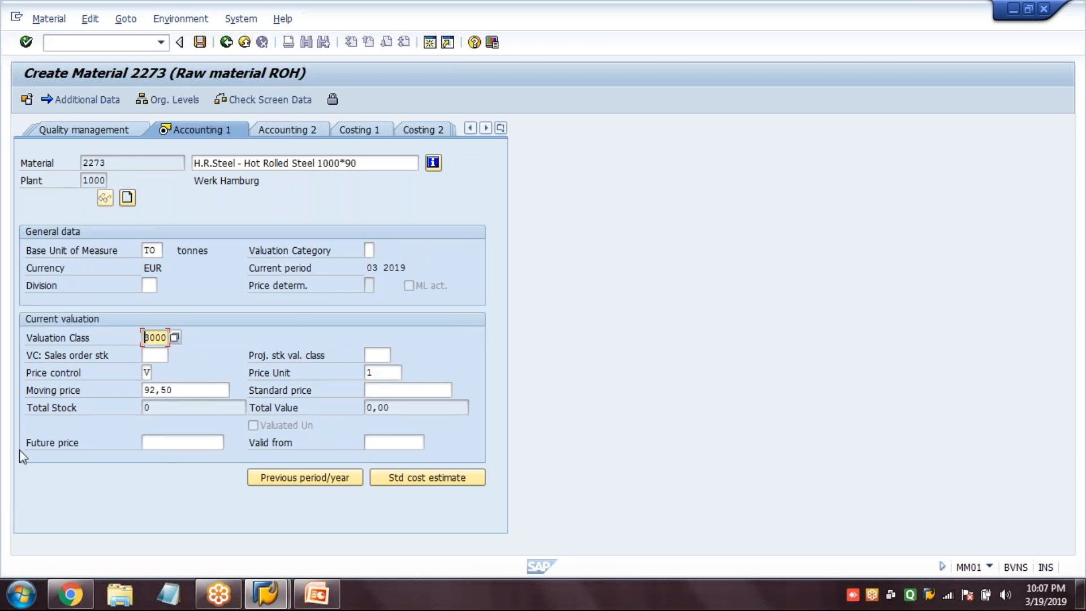
key("Delete")
key("Delete")
key("Delete")
key("Delete")
key("Tab")
key("Tab")
key("Tab")
key("Tab")
key("Tab")
key("Delete")
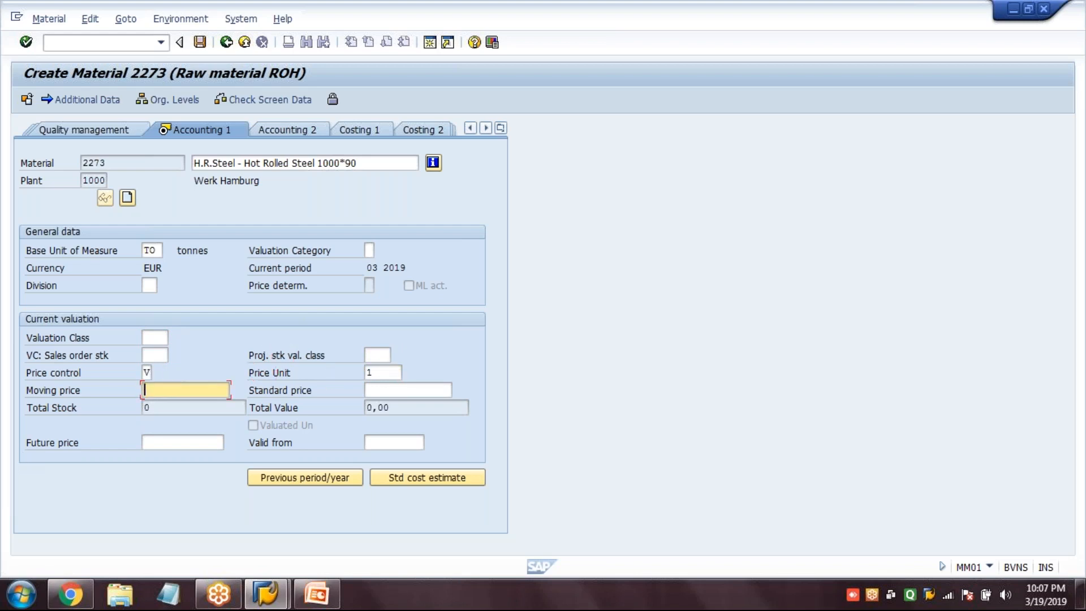
Step: Set the material's valuation category to 7 and save the new material without a valuation class or moving price
left_click(368, 250)
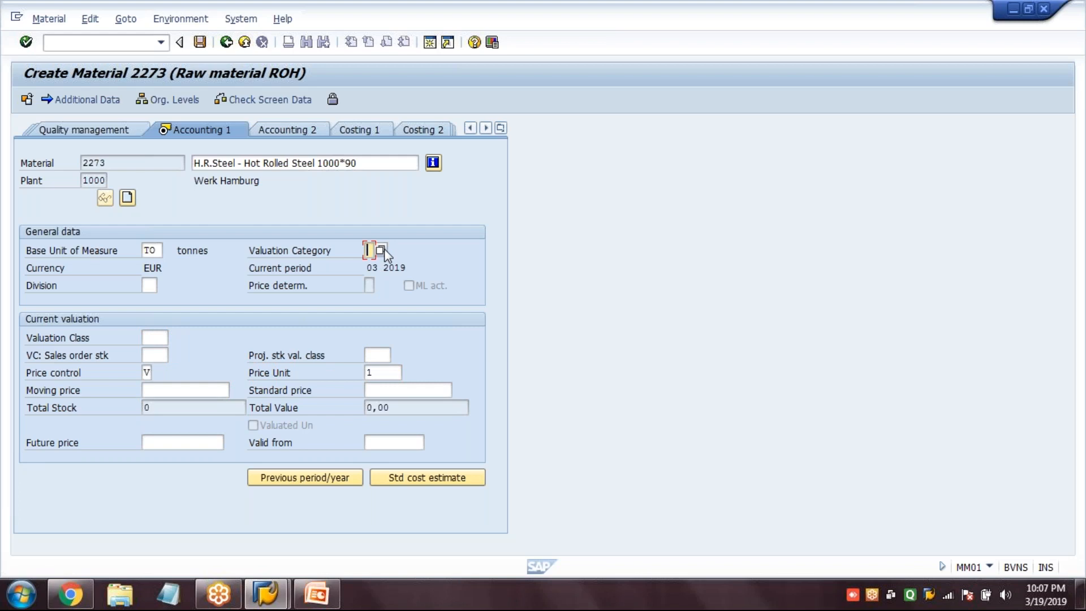
left_click(382, 250)
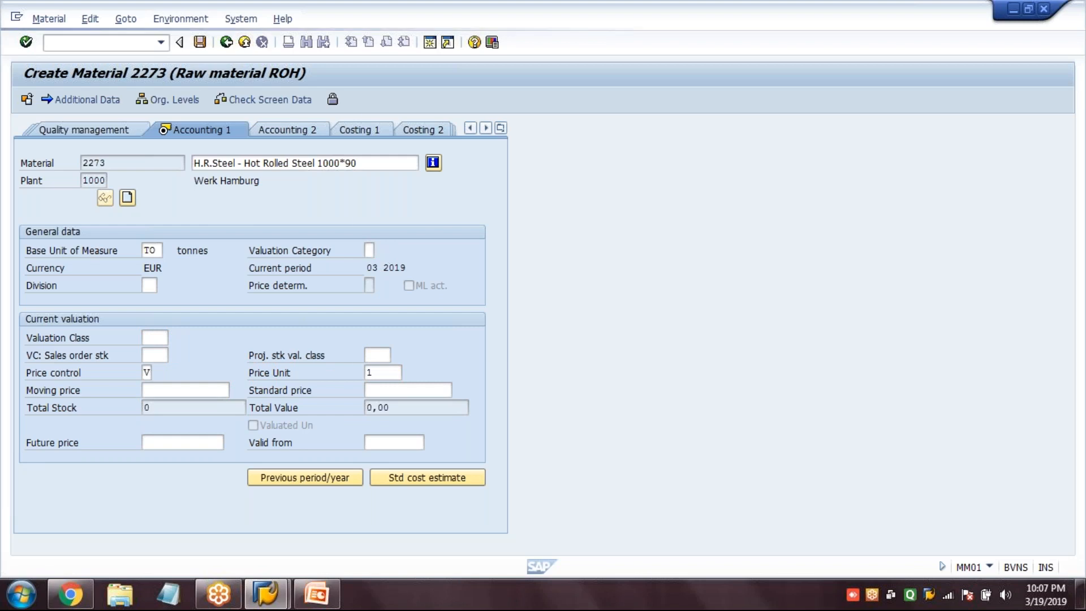
double_click(441, 242)
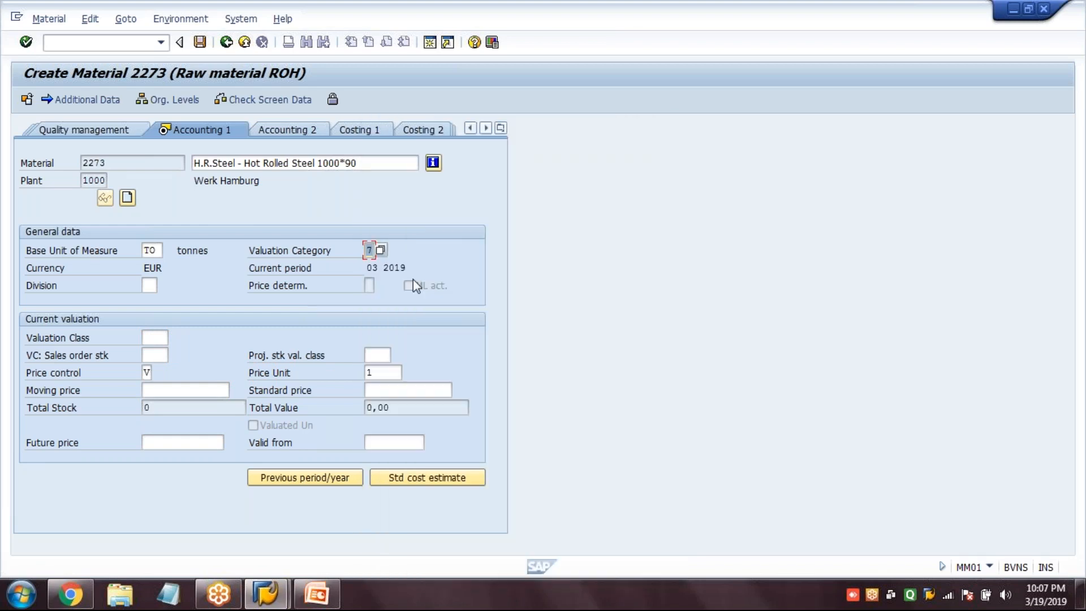
left_click(146, 374)
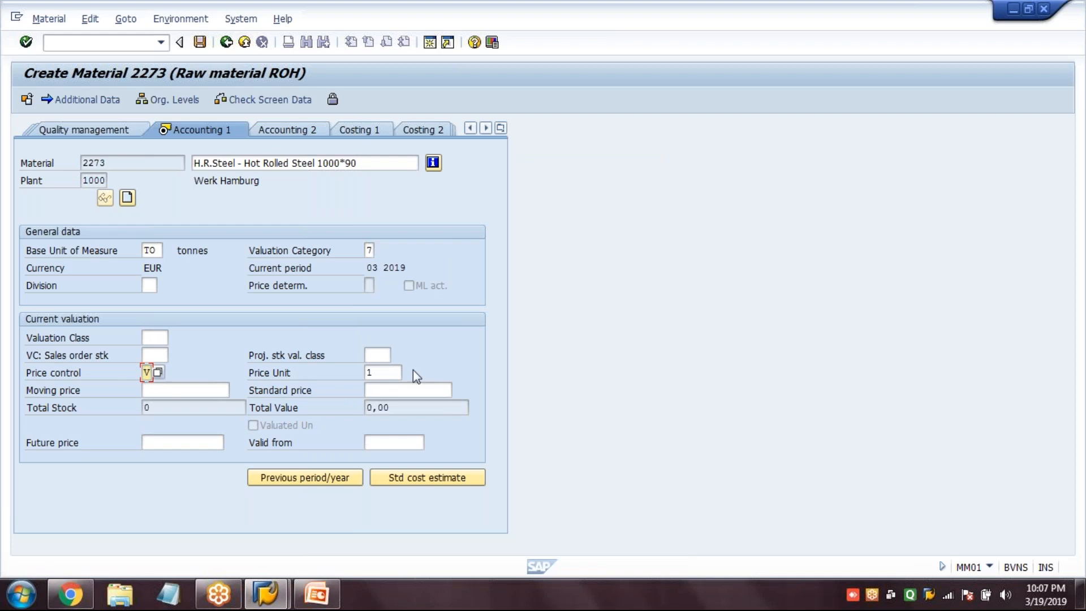
left_click(382, 374)
left_click(157, 339)
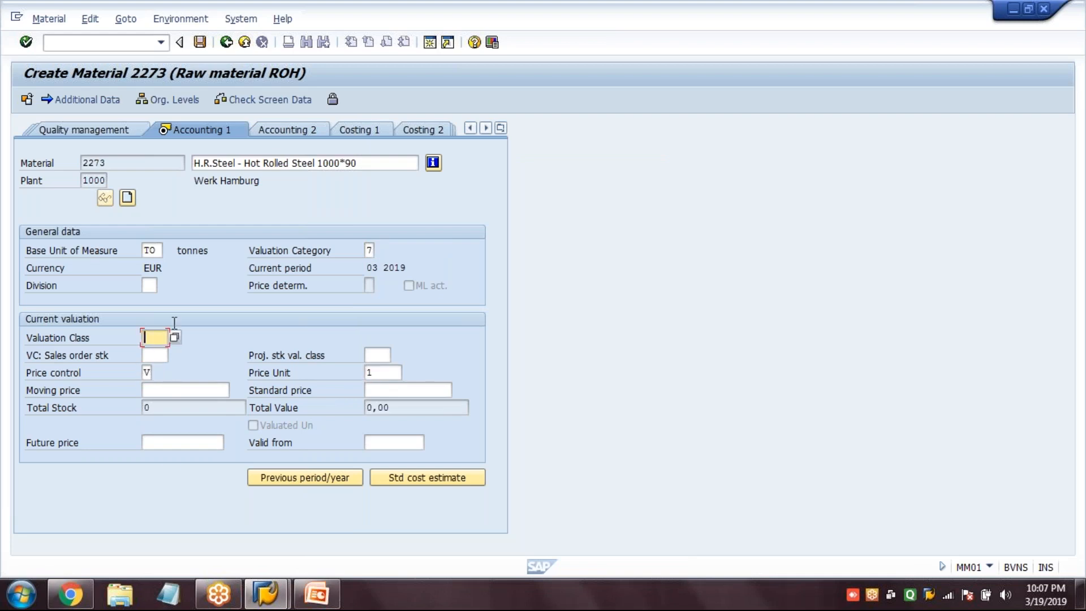
left_click(371, 163)
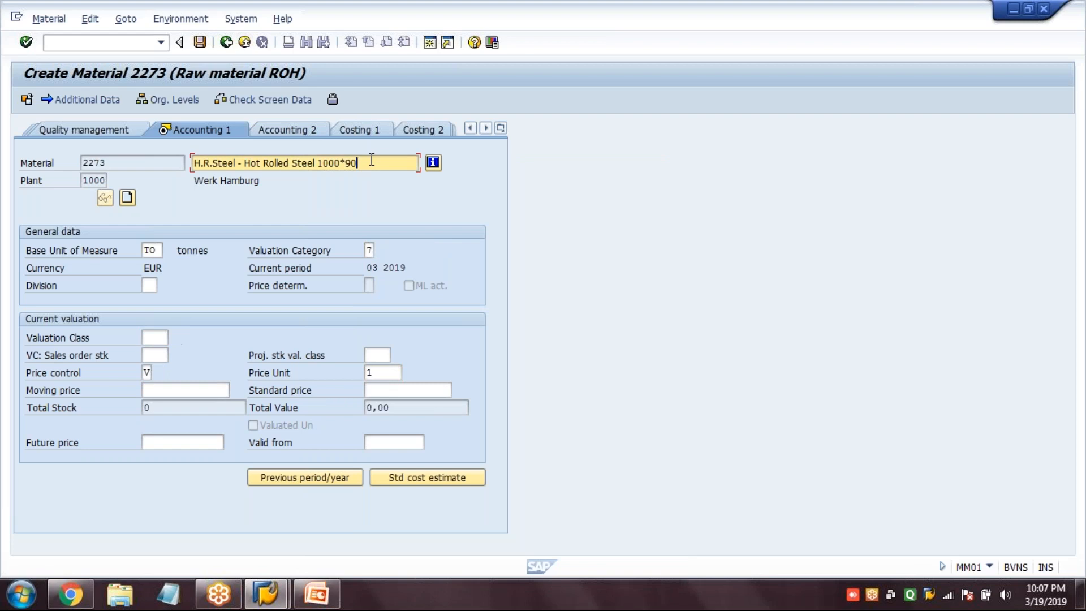
left_click(366, 252)
key("Return")
key("Return")
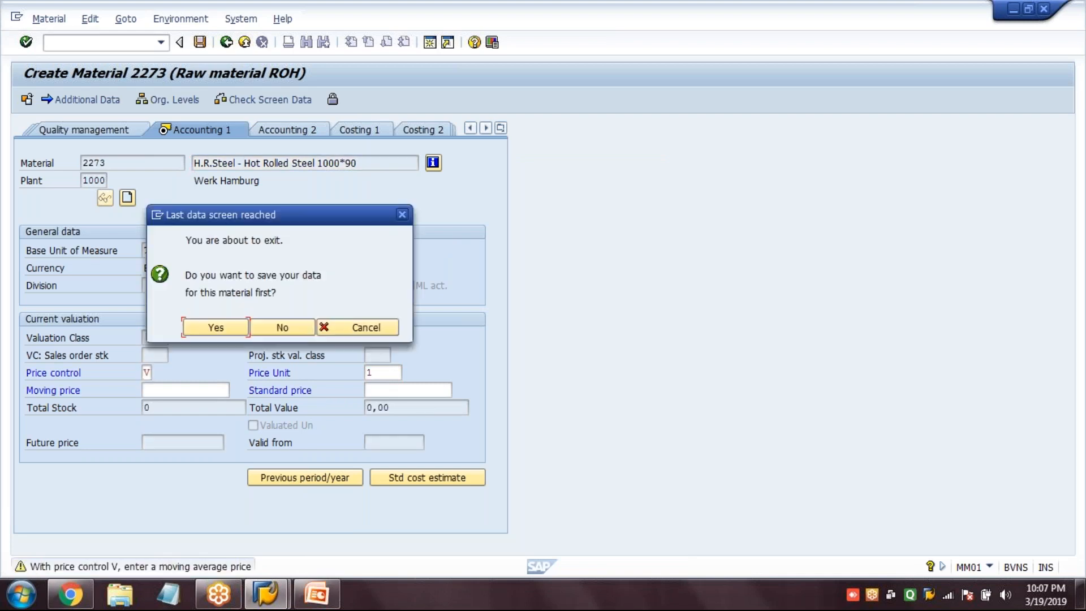
left_click(209, 328)
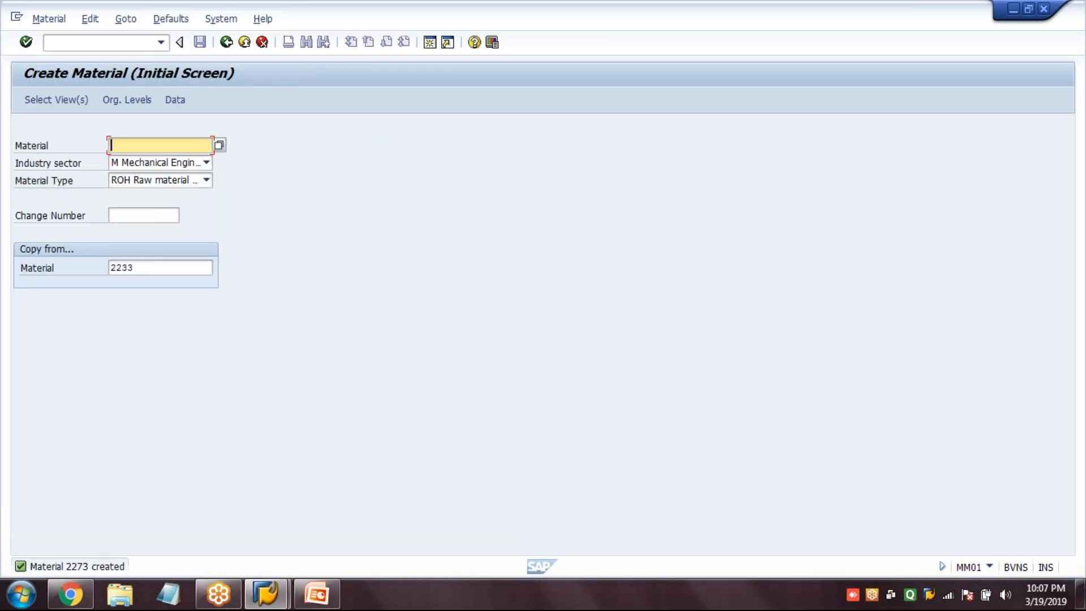
Step: Enter material 2273 as the material to extend and clear the copy-from reference material
type("2273")
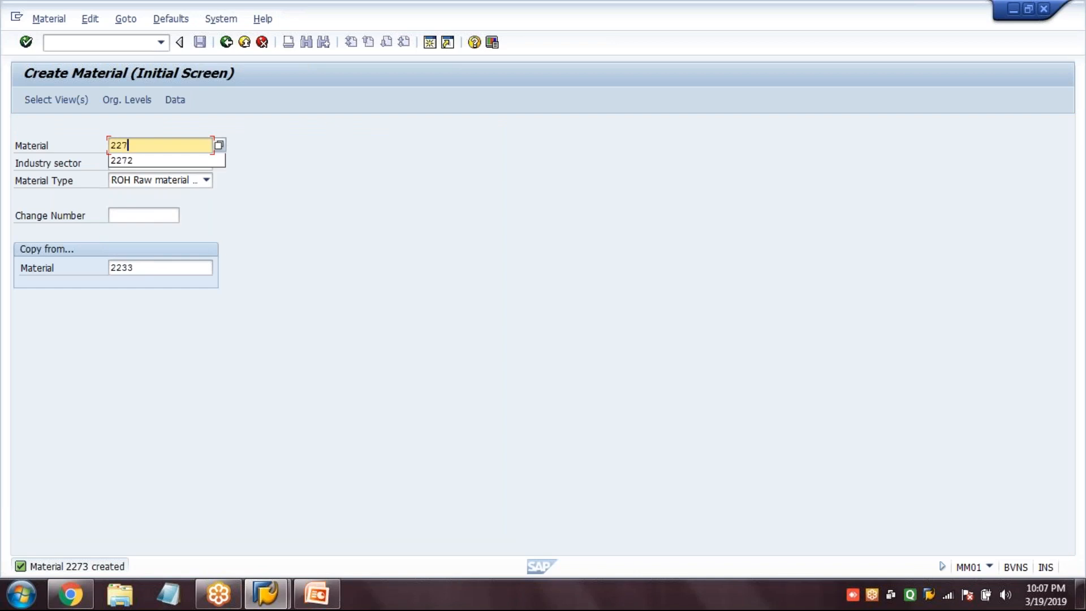
key("Tab")
key("Tab")
key("Tab")
key("Tab")
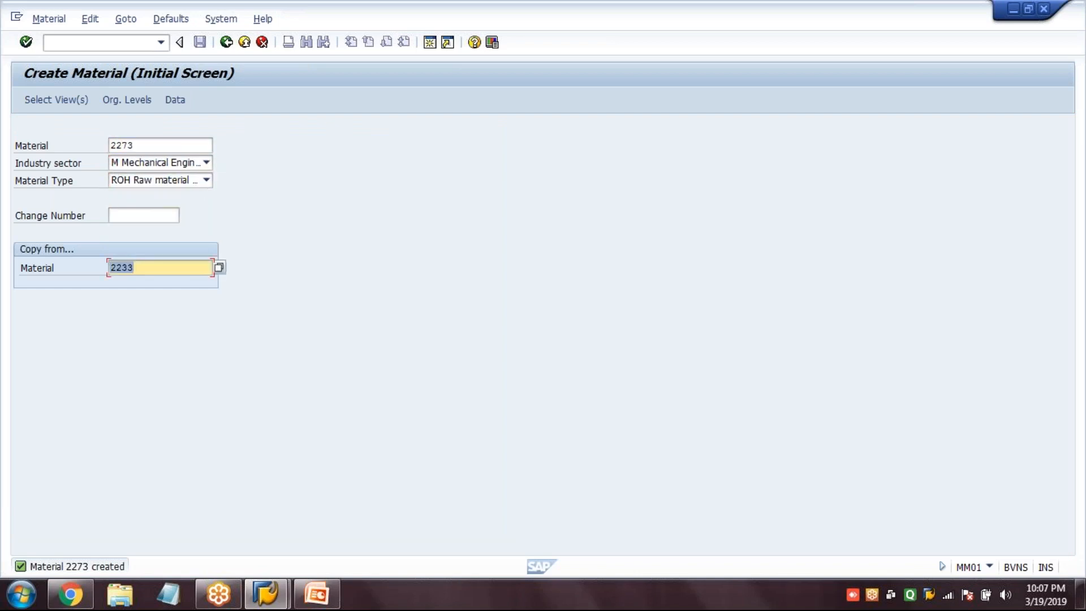
key("BackSpace")
left_click(335, 248)
left_click(184, 145)
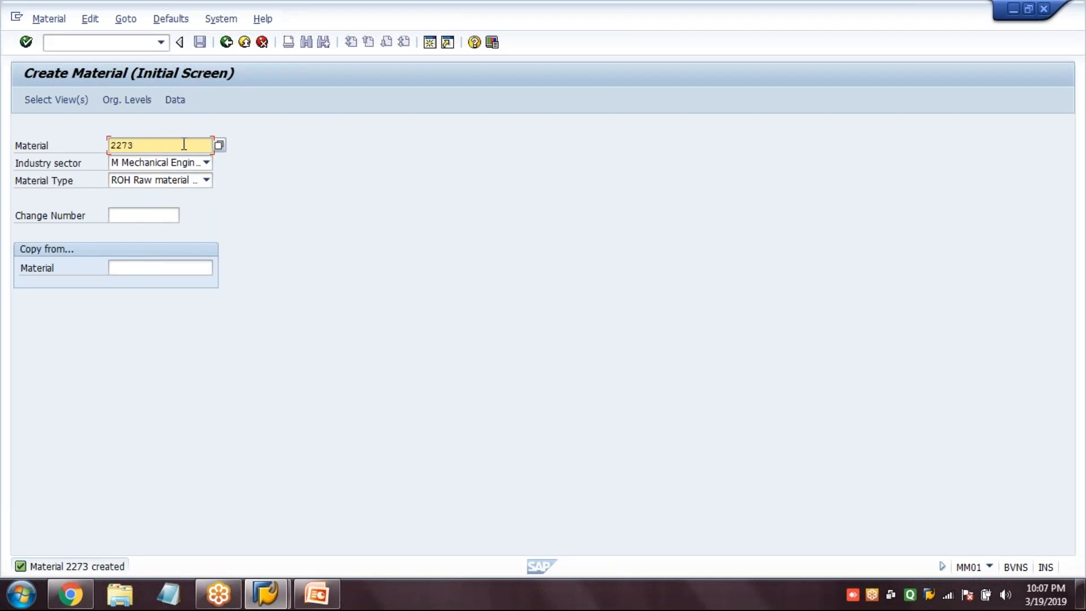
key("Tab")
key("Tab")
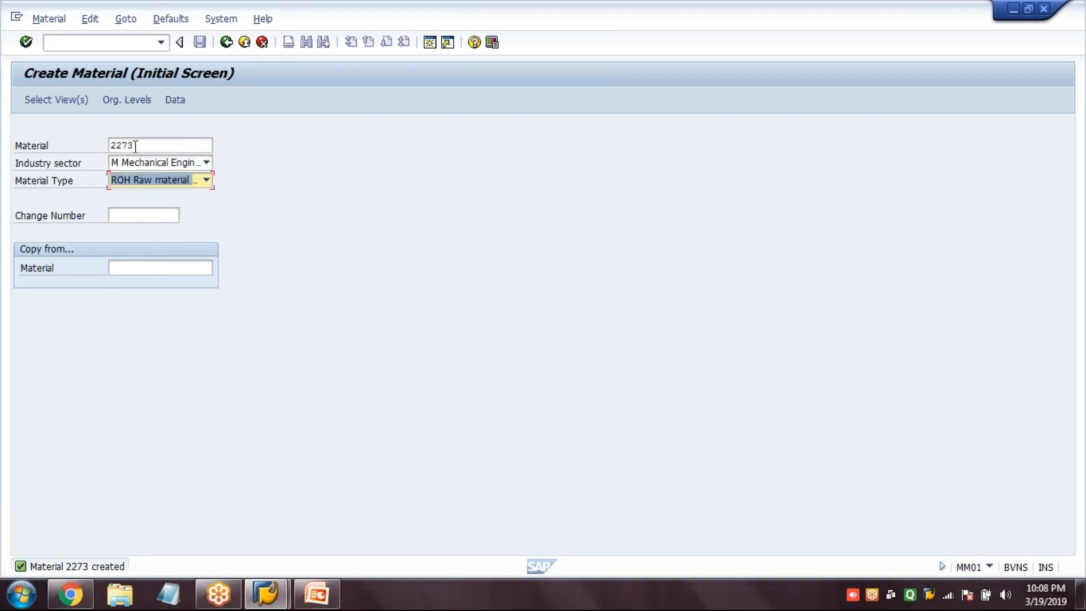
Step: Select the Accounting 1 view and set the organizational levels to plant 1000 and valuation type Q-HIGH
left_click(80, 101)
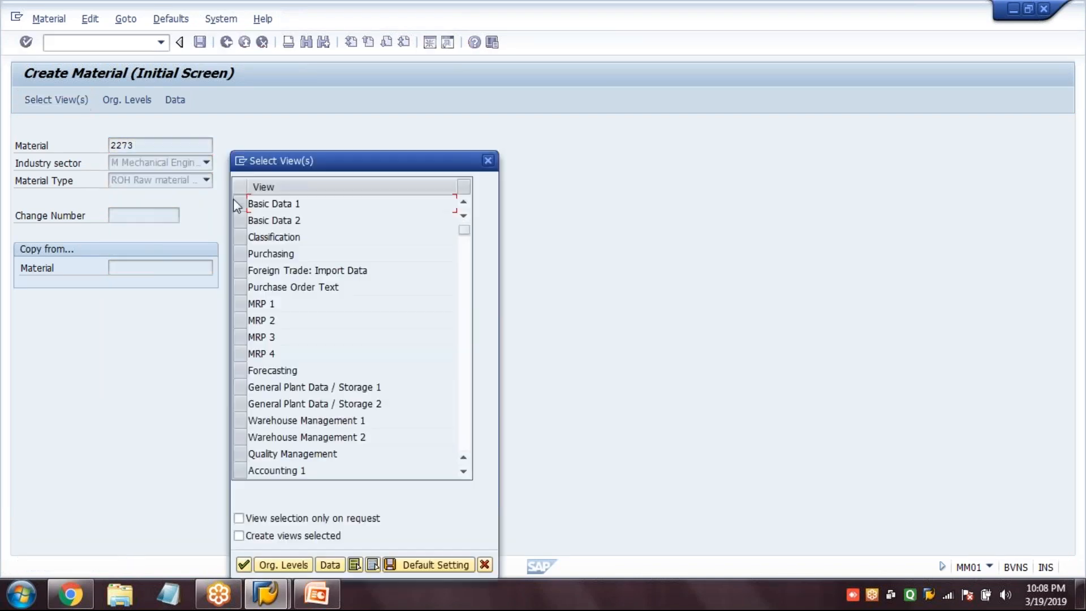
left_click(240, 470)
left_click(293, 564)
type("1000")
key("Tab")
type("Q-HIGH")
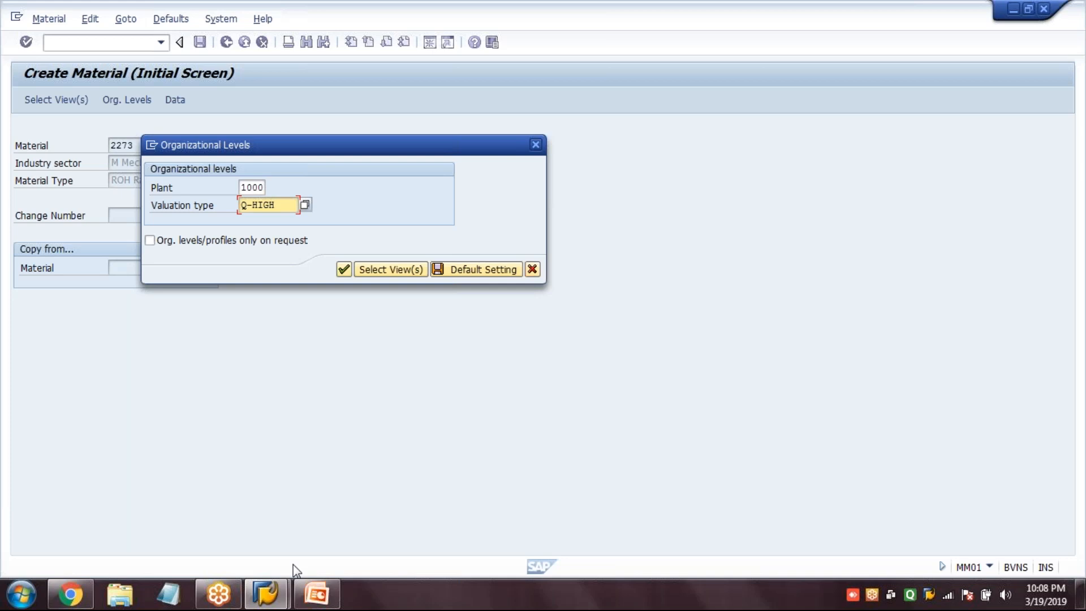
key("Return")
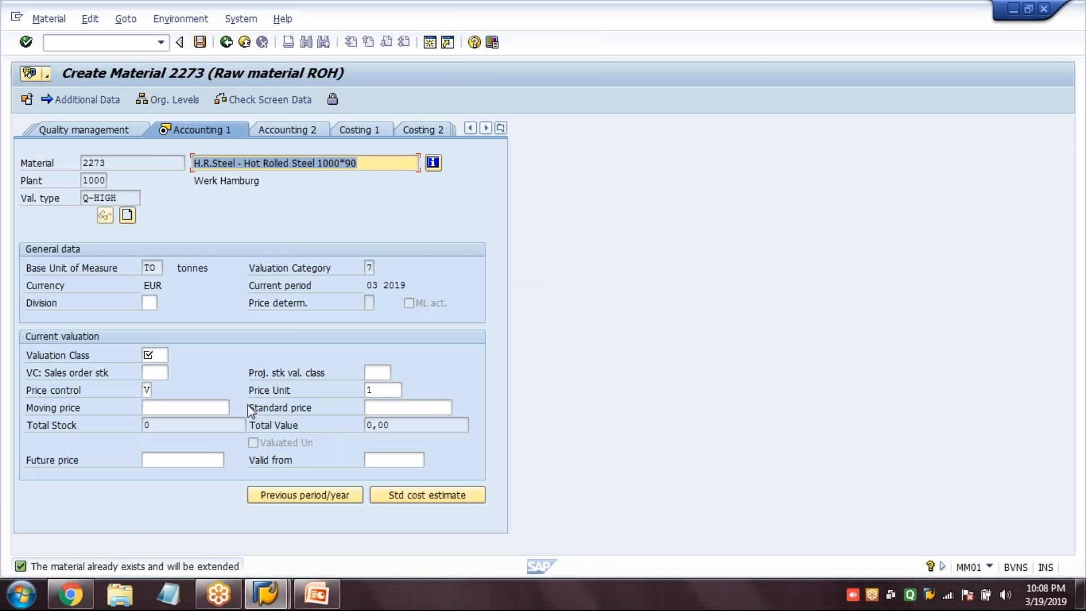
Step: Enter valuation class 3000 and moving price 100 for valuation type Q-HIGH, and save the material
left_click(213, 163)
left_click(313, 270)
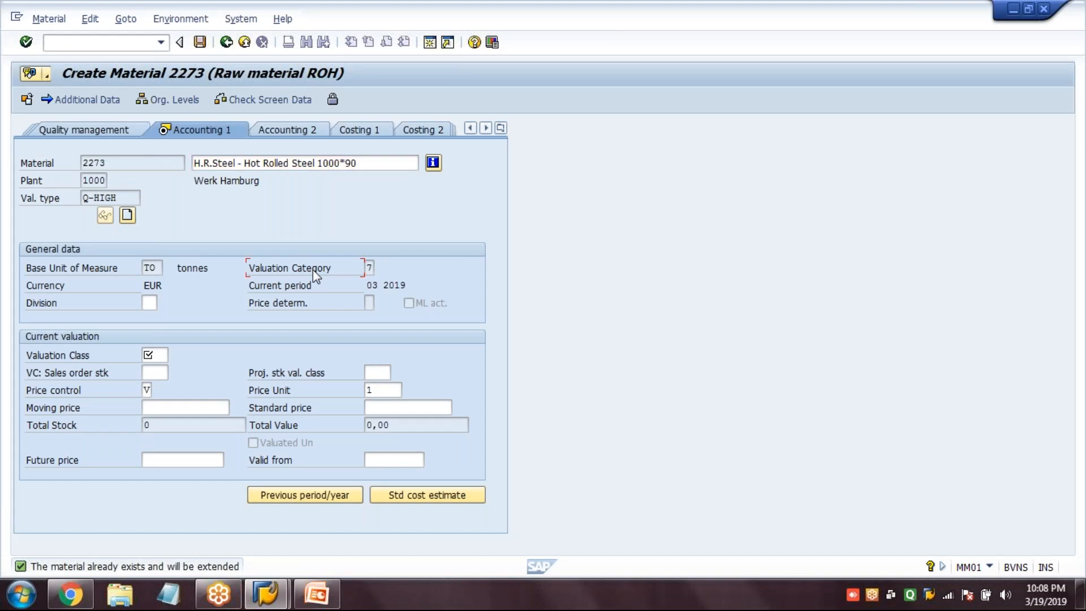
left_click(131, 197)
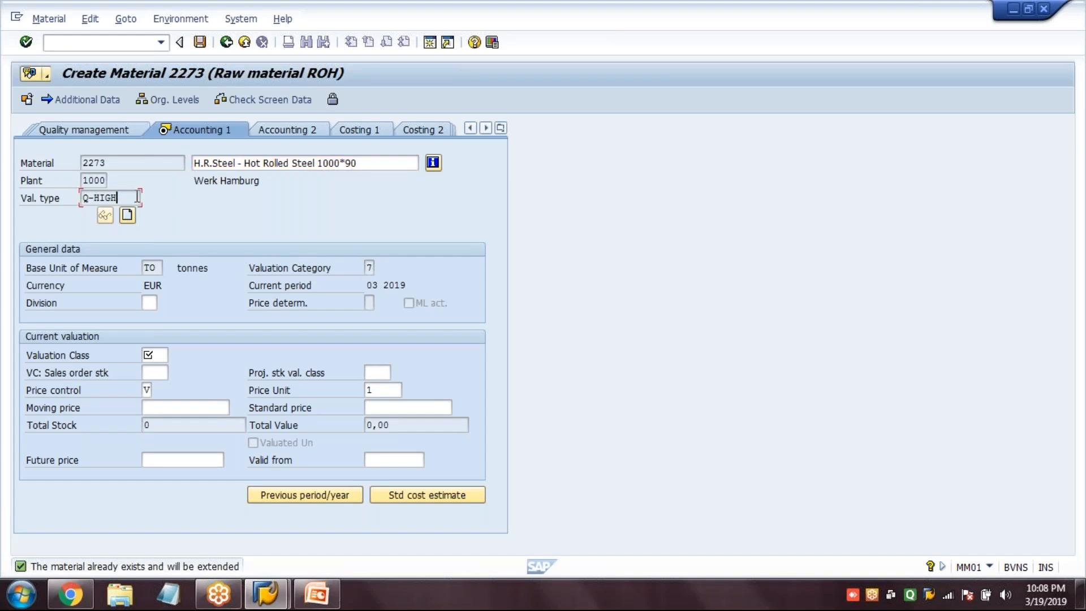
left_click(159, 354)
type("3000")
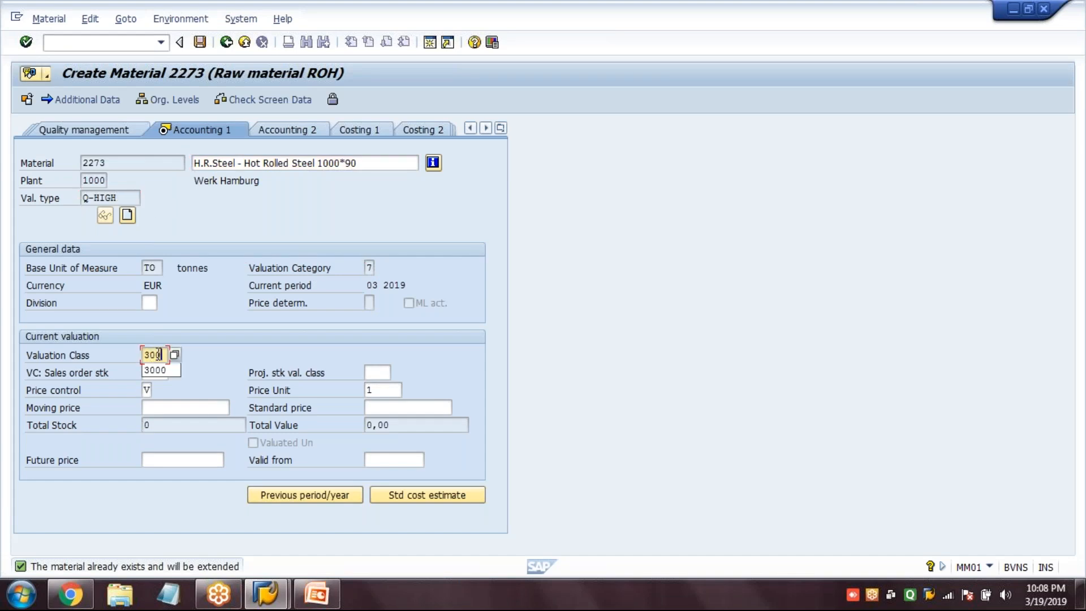
key("Tab")
key("Tab")
key("Tab")
key("Tab")
key("Tab")
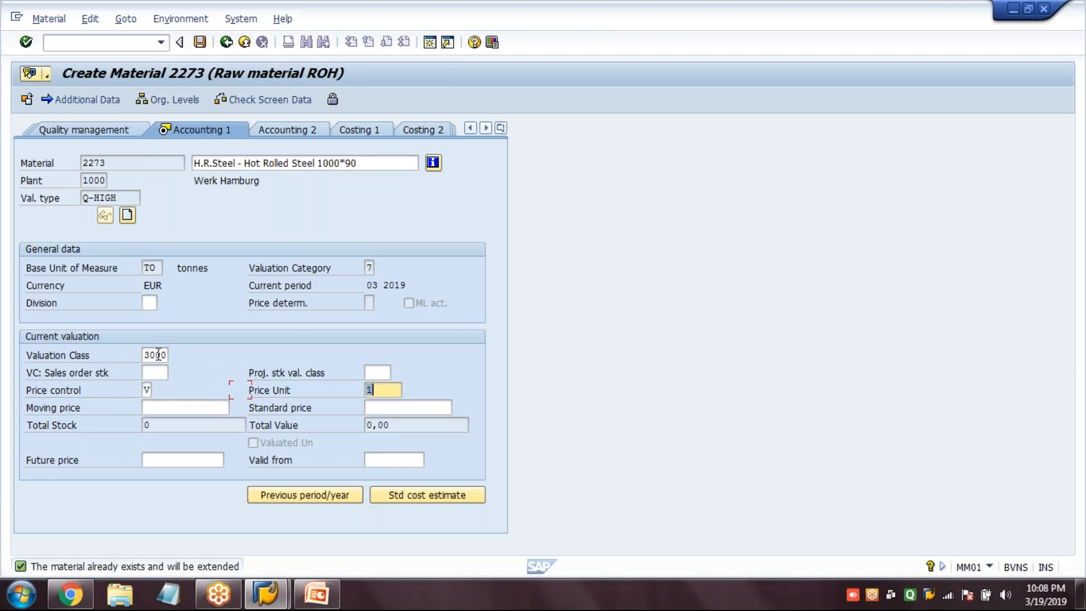
type("100")
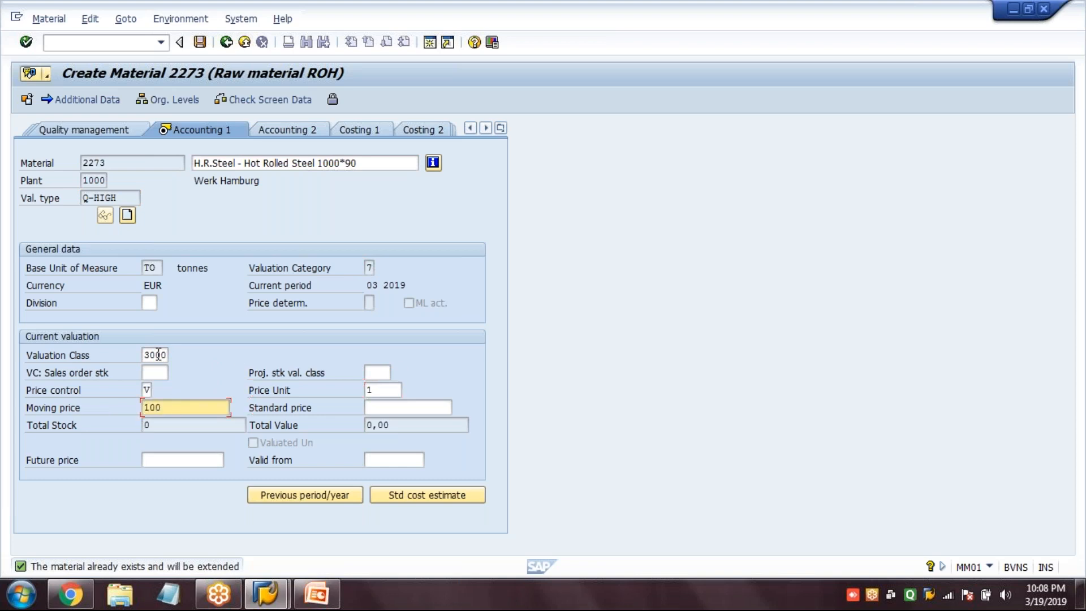
key("Return")
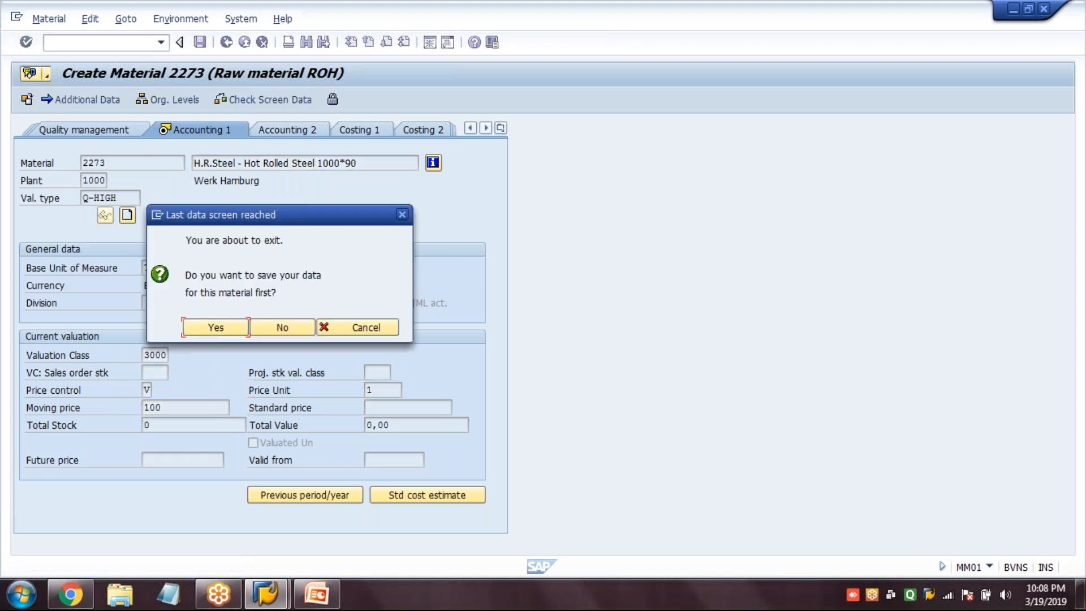
left_click(210, 328)
Step: Extend material 2273 again with the Accounting 1 view for plant 1000 and valuation type Q-LOW
type("2")
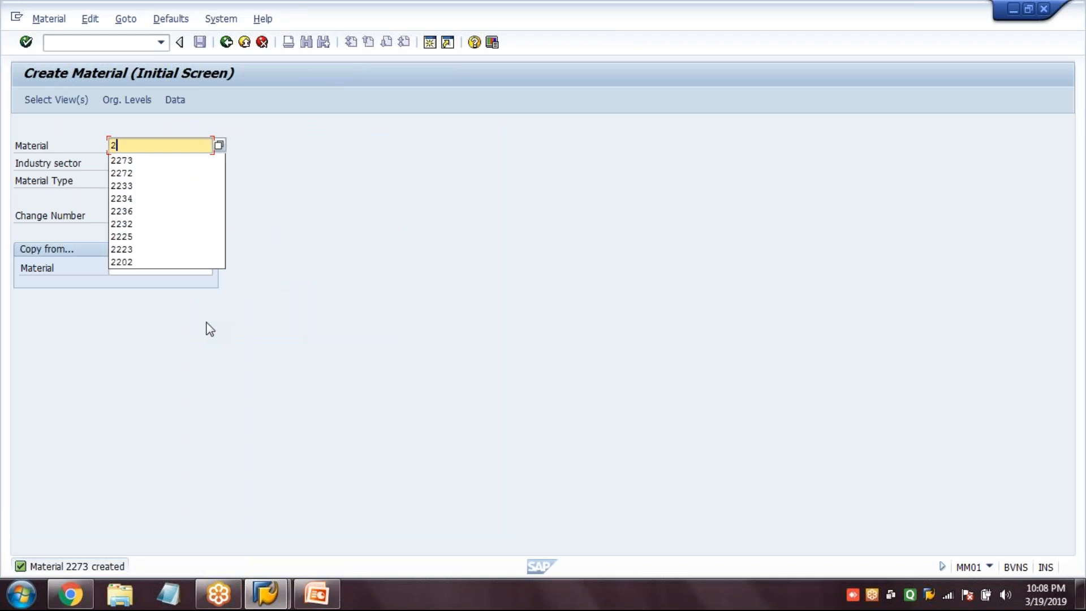
type("273")
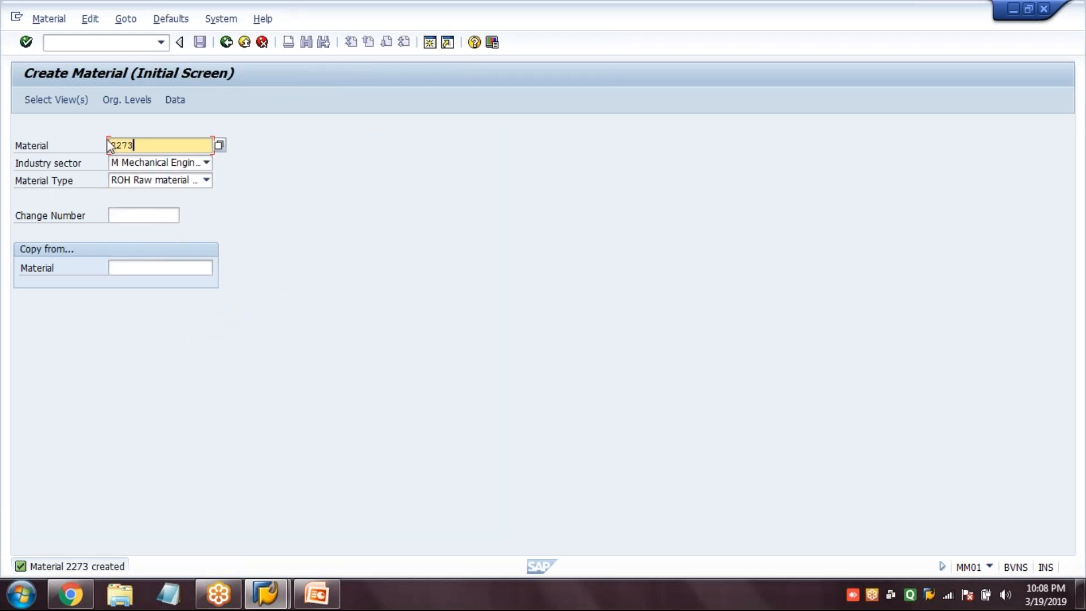
left_click(76, 101)
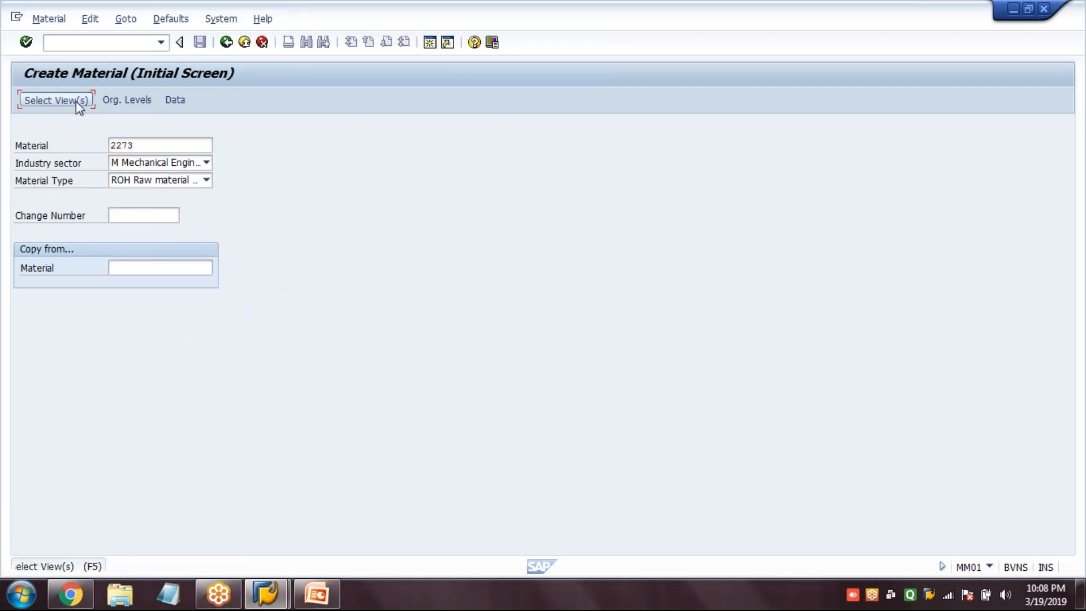
left_click(237, 202)
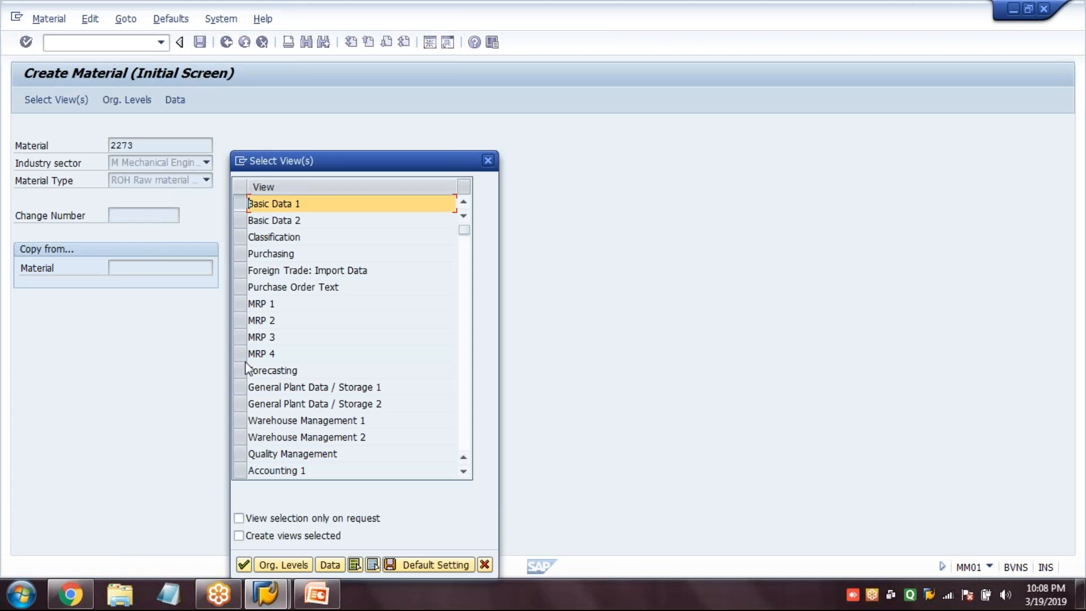
left_click(239, 471)
left_click(277, 563)
type("1000")
key("Tab")
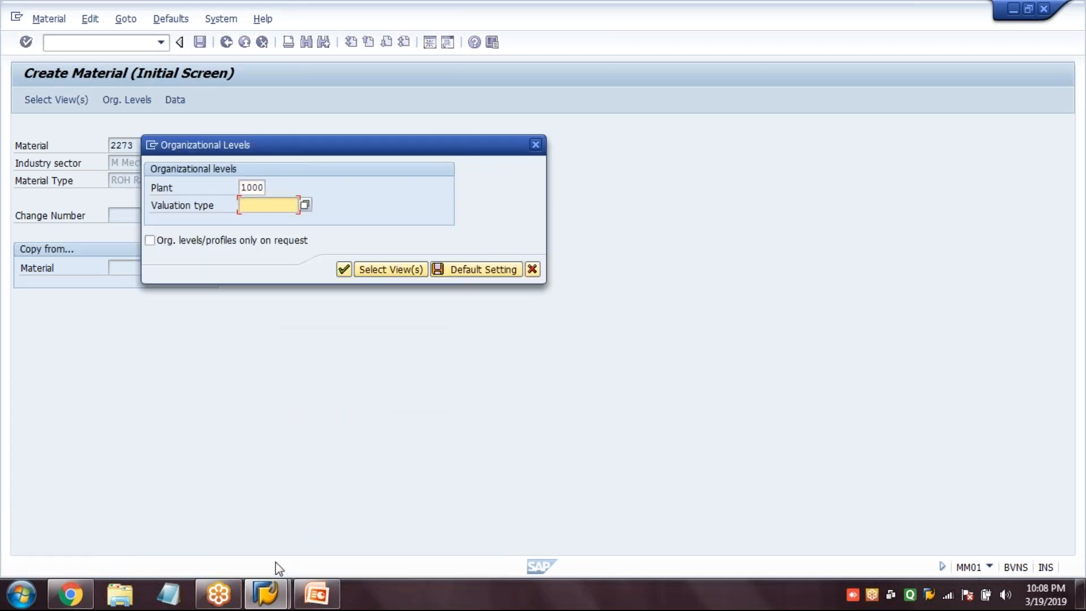
type("Q-LOW")
key("Return")
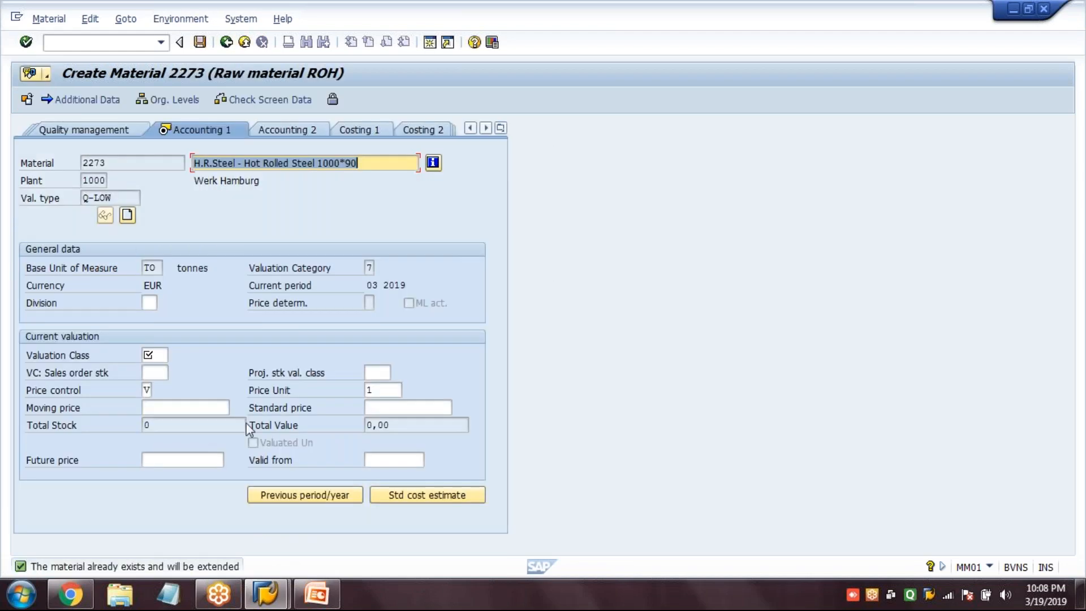
Step: Enter valuation class 3000 and moving price 50 for valuation type Q-LOW, and save the material
left_click(153, 355)
type("3000")
key("Tab")
key("Tab")
key("Tab")
key("Tab")
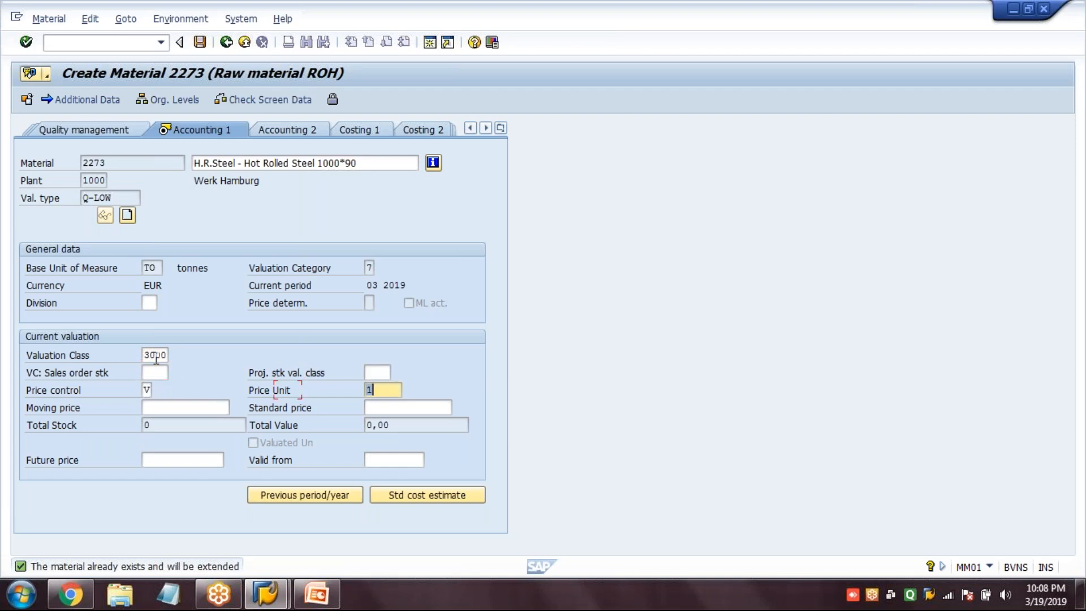
key("Tab")
type("50")
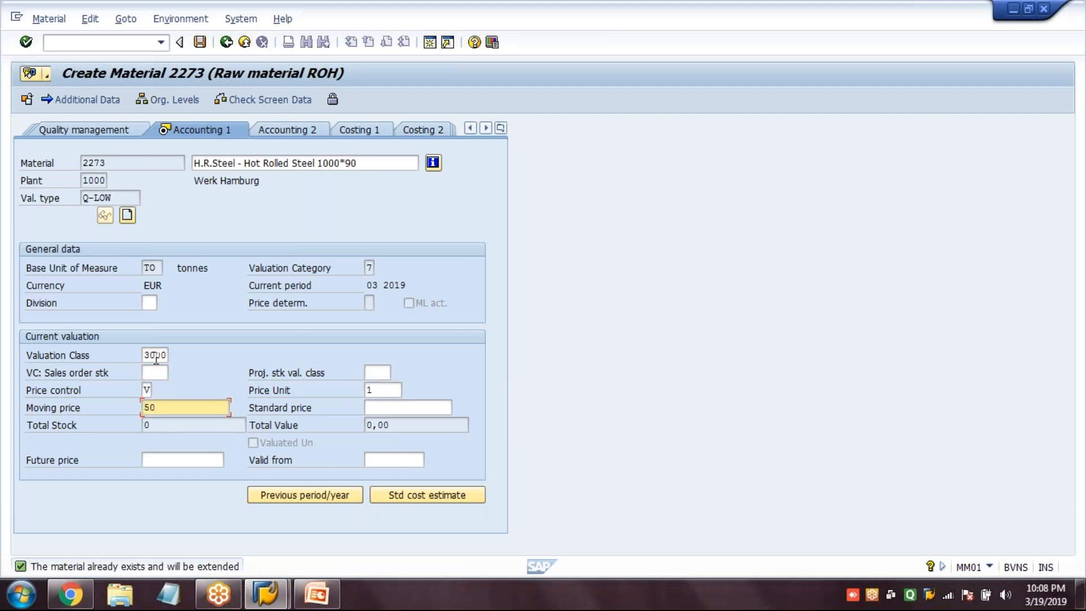
key("Return")
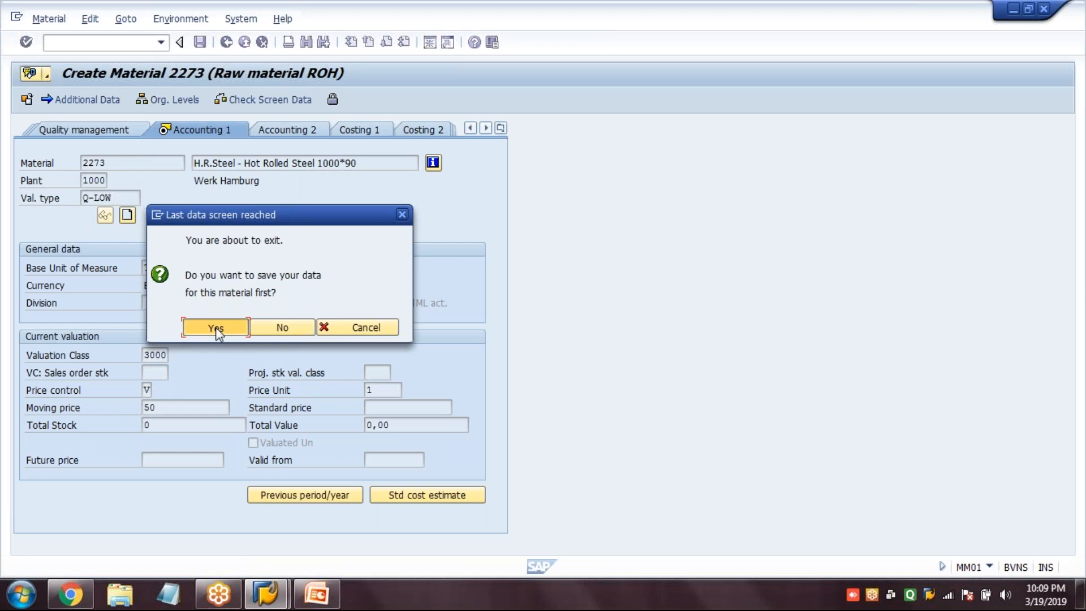
left_click(215, 327)
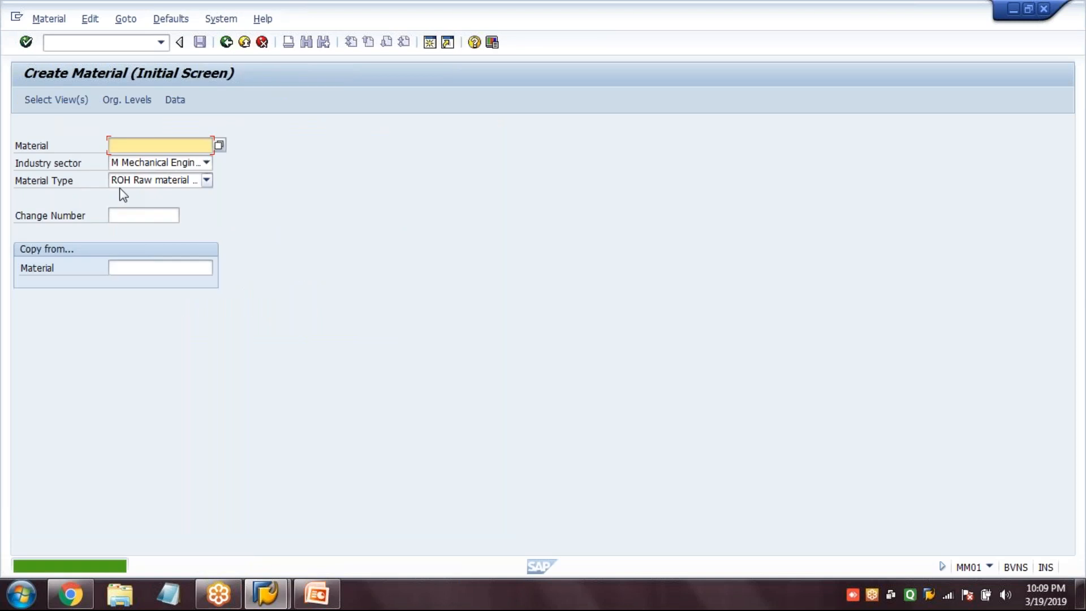
Step: Leave material creation, start transaction ME21N, and set the standard purchase order's vendor to 1000
left_click(226, 43)
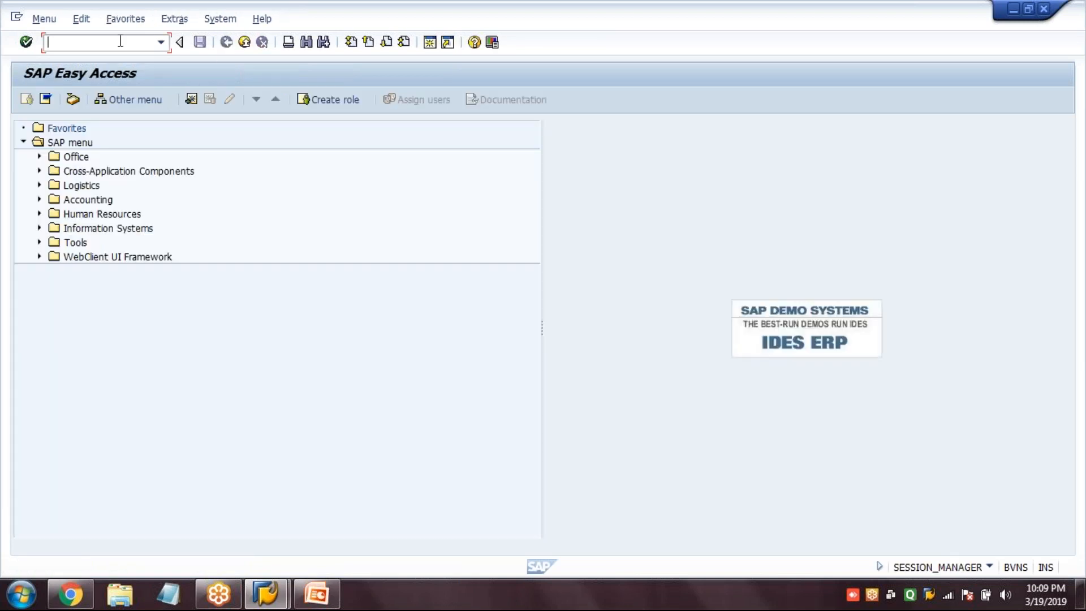
type("ME21N")
key("Return")
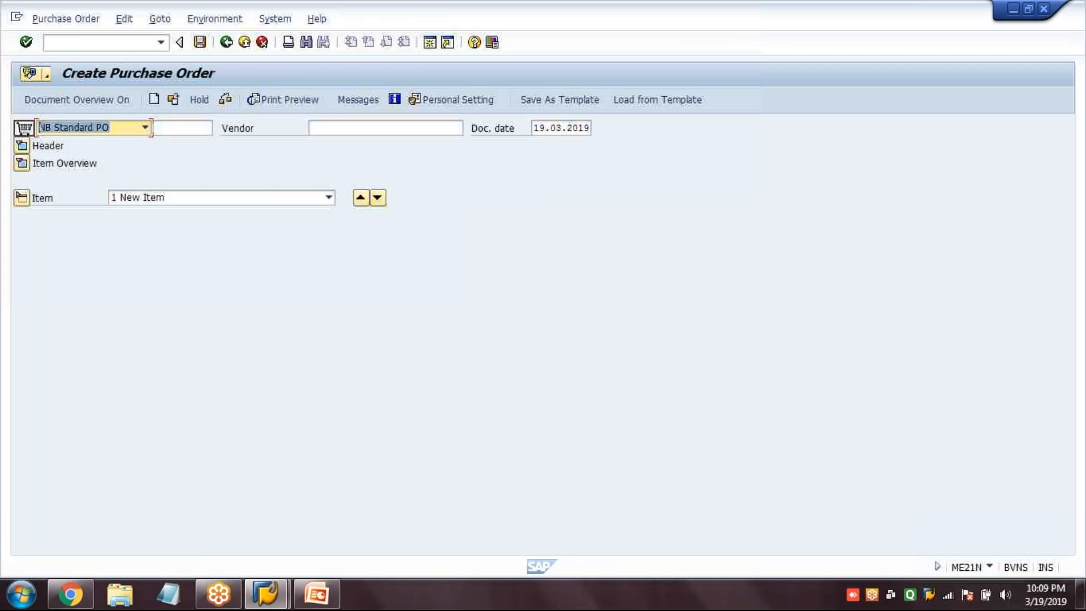
left_click(362, 127)
type("1000")
key("Return")
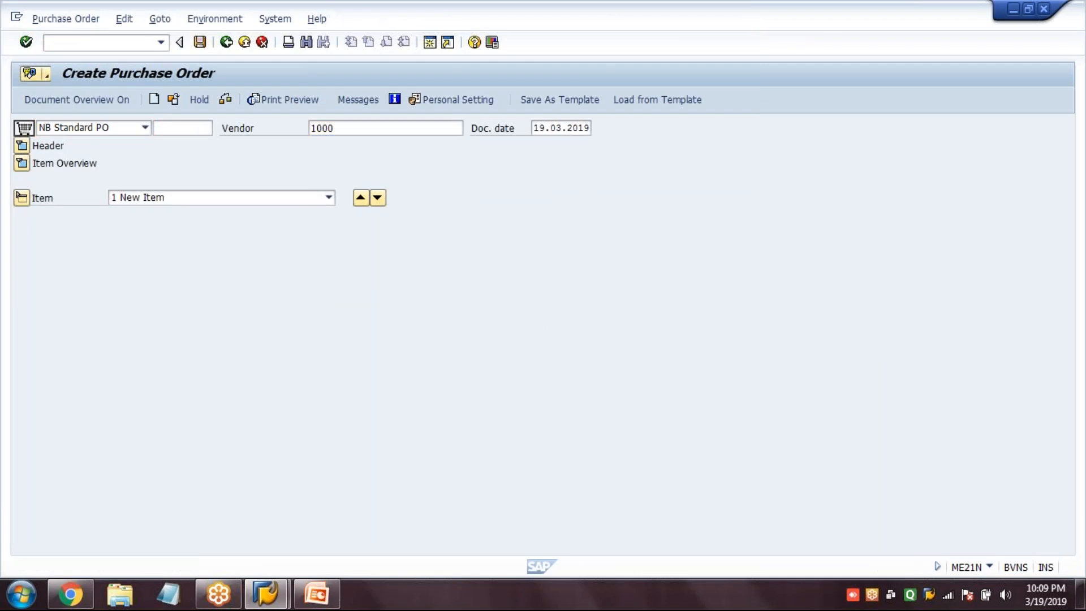
Step: Set the purchase order's purchasing organization to 1000, purchasing group to 001 and company code to 1000
type("1000")
key("Tab")
type("001")
key("Tab")
type("1000")
key("Tab")
key("Return")
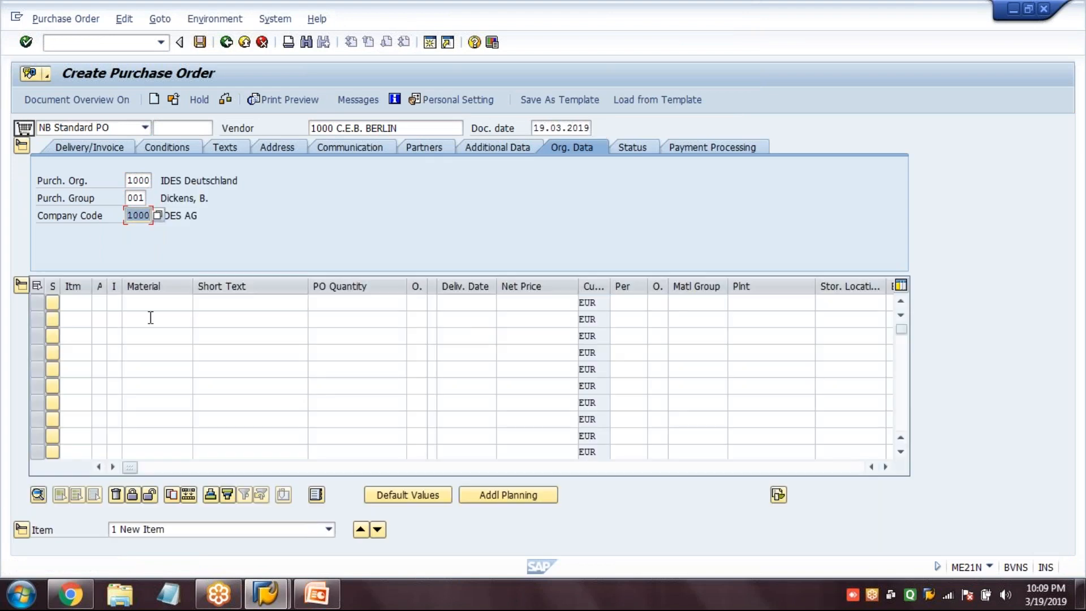
Step: Add an order item for material 2272 with quantity 10, net price 100, plant 1000 and storage location 0001
left_click(152, 304)
type("2272")
key("Tab")
key("Tab")
type("10")
key("Tab")
key("Tab")
key("Tab")
type("100")
key("Tab")
key("Tab")
key("Tab")
type("1000")
key("Tab")
type("0001")
key("Return")
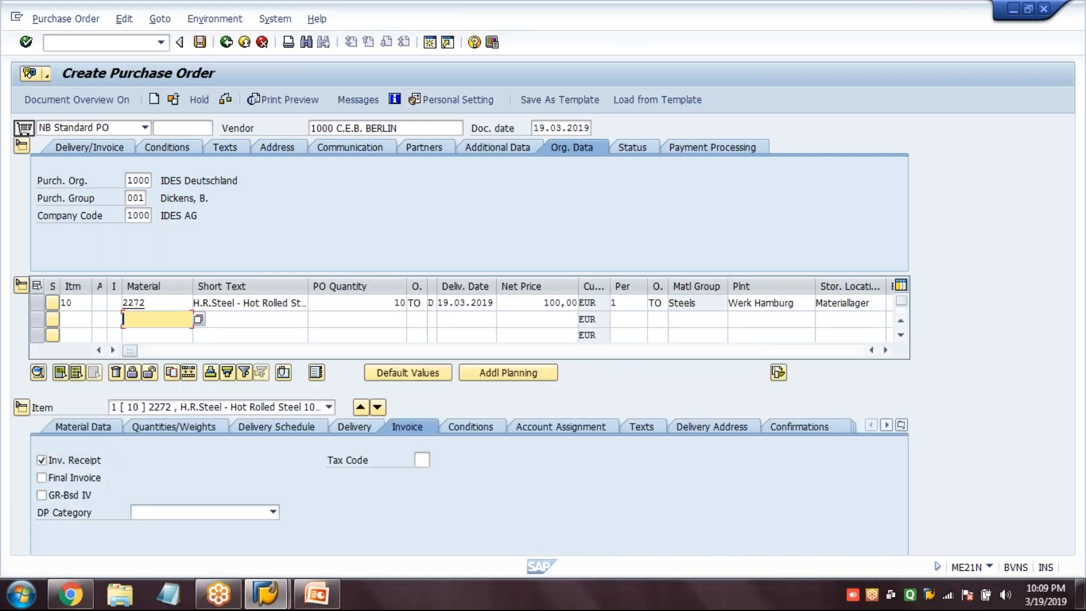
Step: Add a second order item for material 2273 with quantity 10, net price 100, plant 1000 and storage location 0001
type("2273")
key("Tab")
type("10")
key("Tab")
key("Tab")
key("Tab")
key("Tab")
type("100")
key("Tab")
key("Tab")
key("Tab")
key("Tab")
key("Tab")
type("1000")
key("Tab")
type("0001")
key("Return")
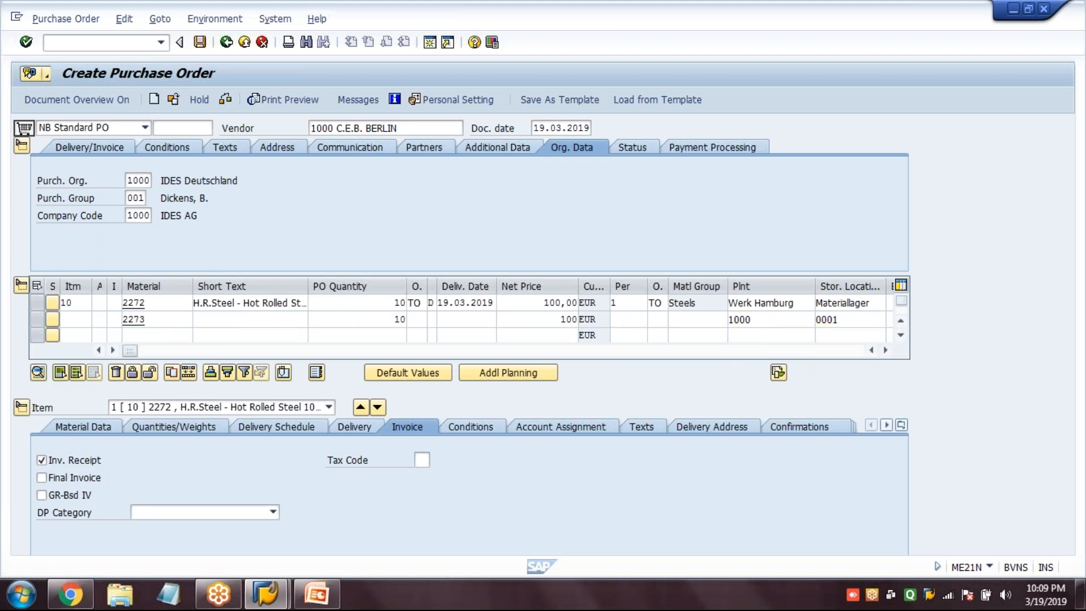
Step: Collapse the item details and add a third item for material 2273 with quantity 10, net price 50, plant 1000 and storage location 0001
left_click(22, 407)
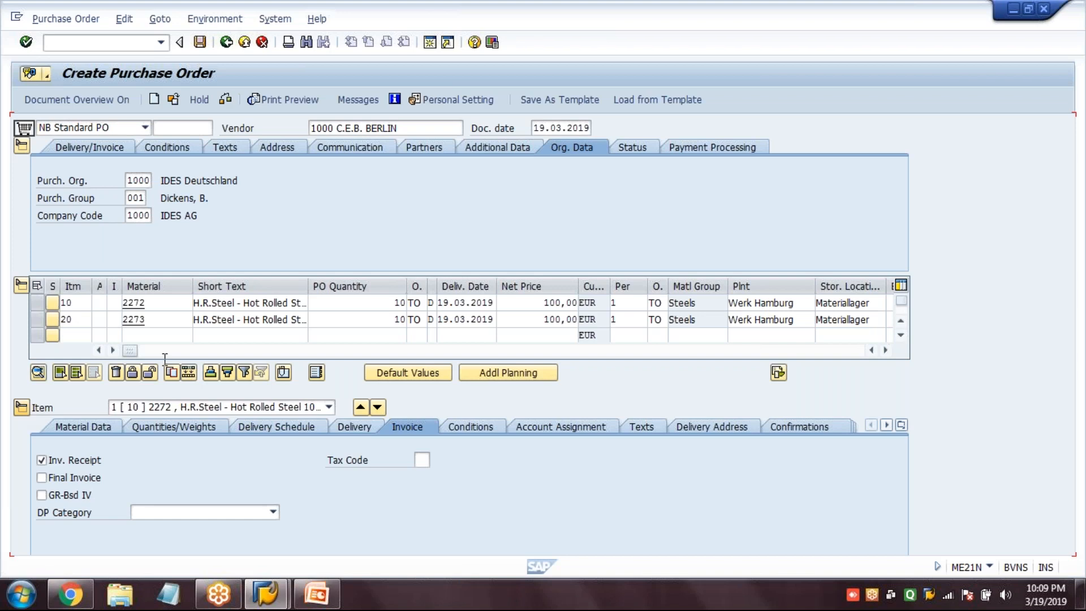
left_click(158, 338)
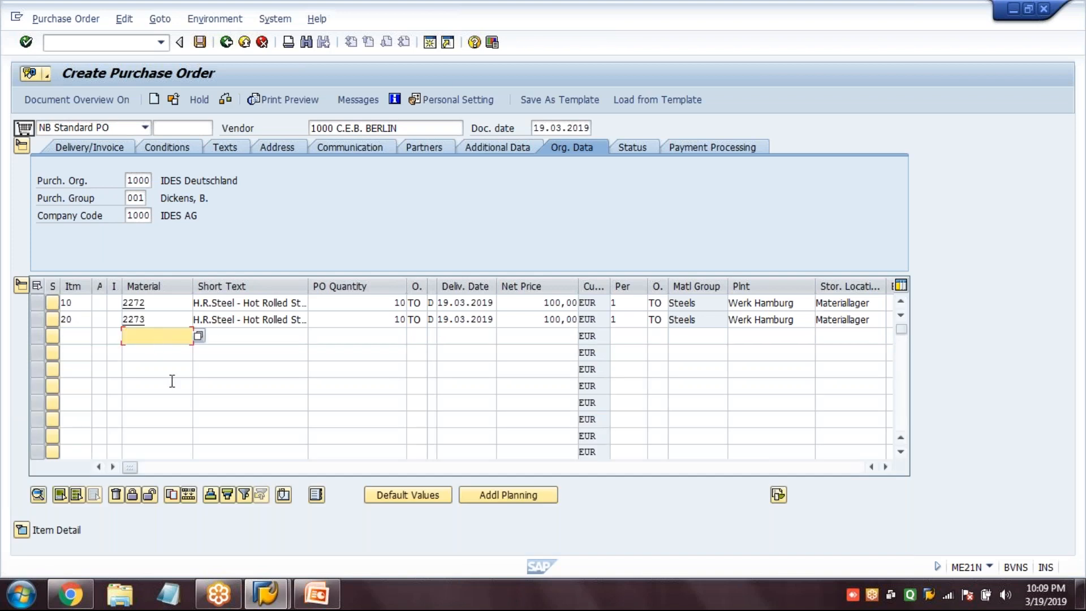
type("2273")
key("Tab")
key("Tab")
type("10")
key("Tab")
key("Tab")
key("Tab")
key("Tab")
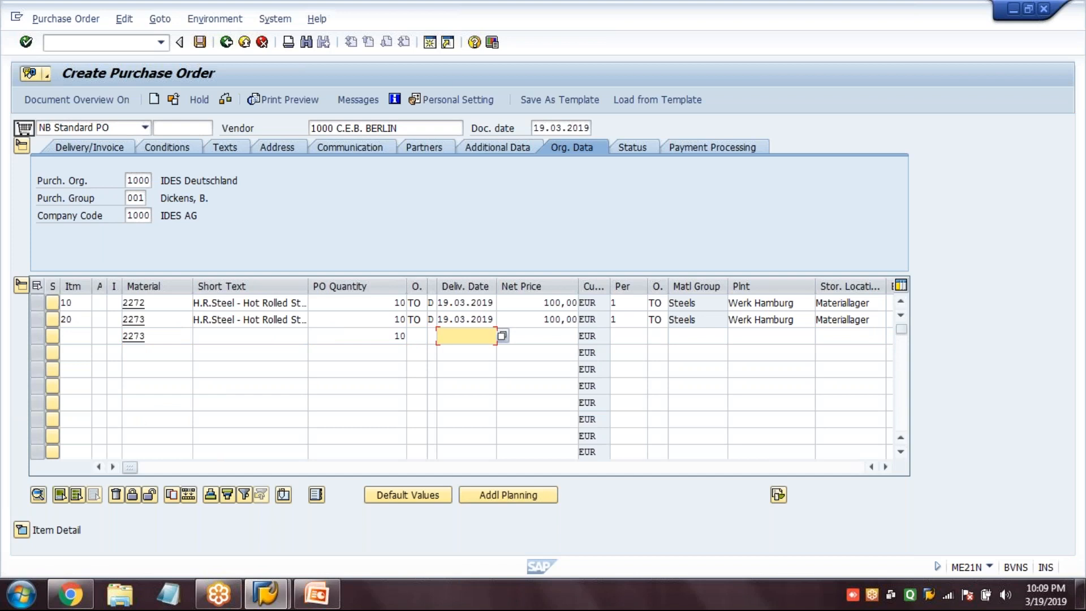
type("50")
key("Tab")
key("Tab")
key("Tab")
type("1000")
key("Tab")
type("0001")
key("Return")
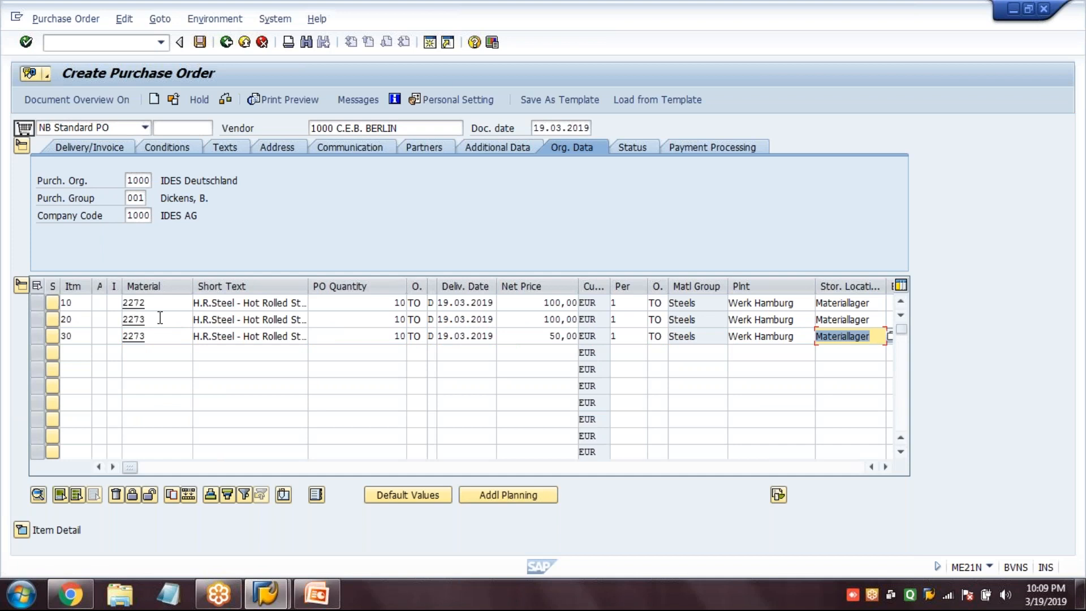
Step: Collapse the order header and display the delivery details of item 10, material 2272
left_click(161, 337)
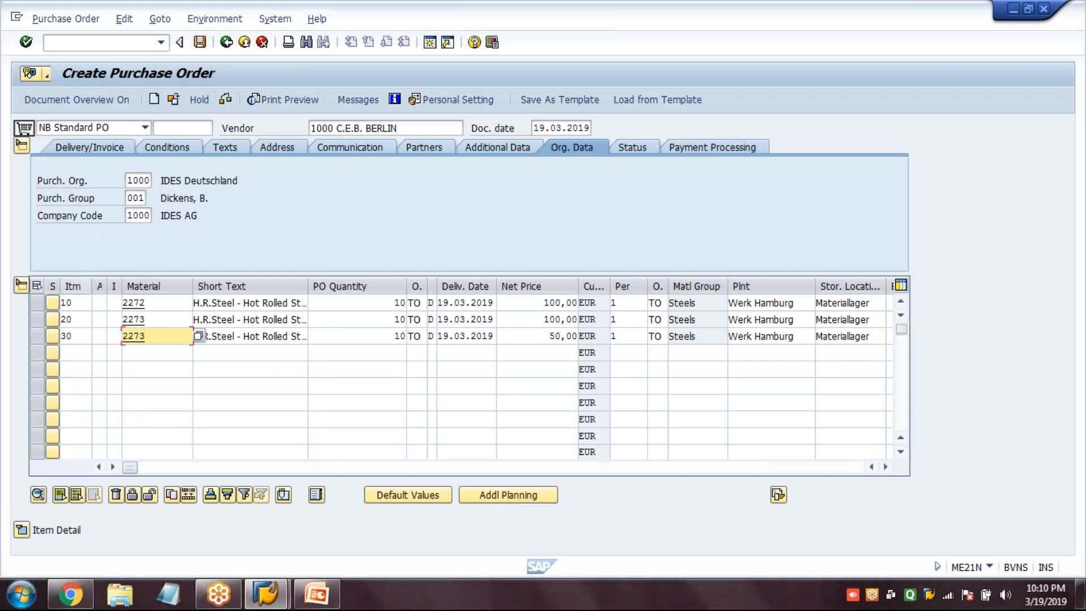
left_click(24, 147)
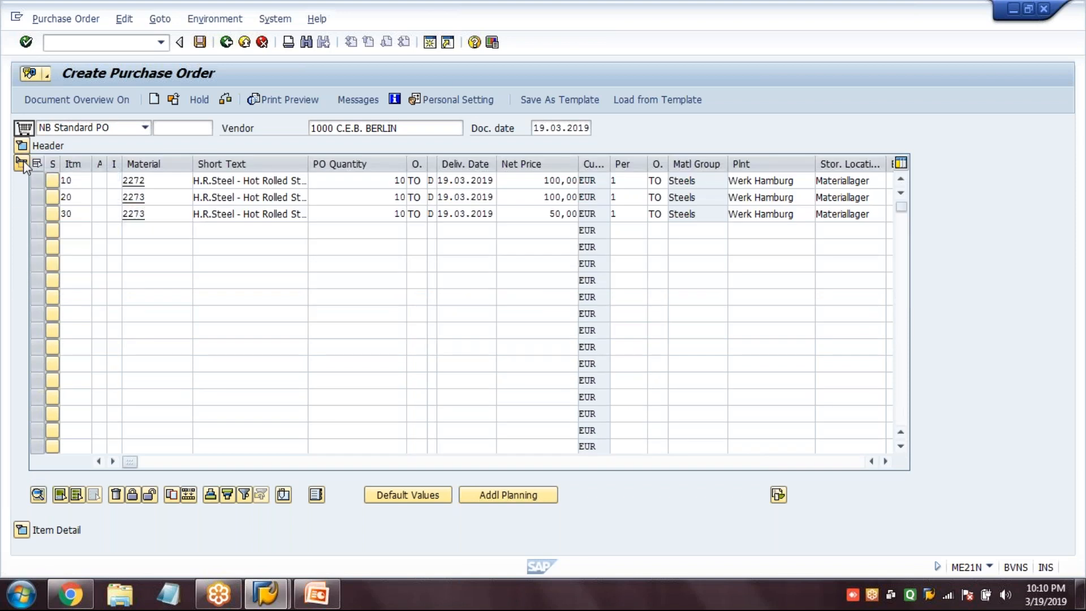
left_click(23, 161)
left_click(22, 198)
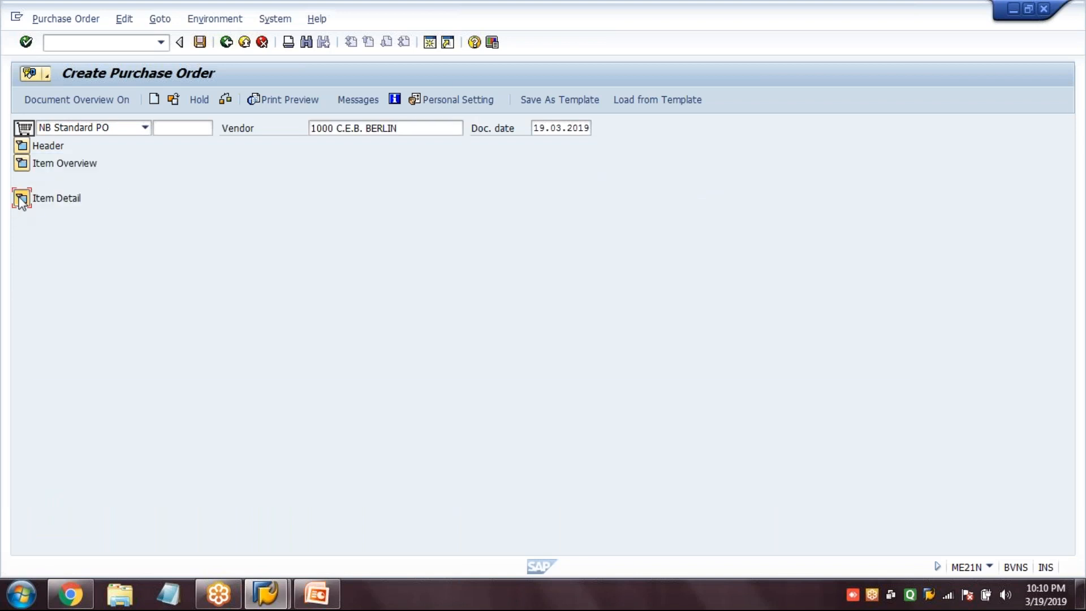
left_click(24, 164)
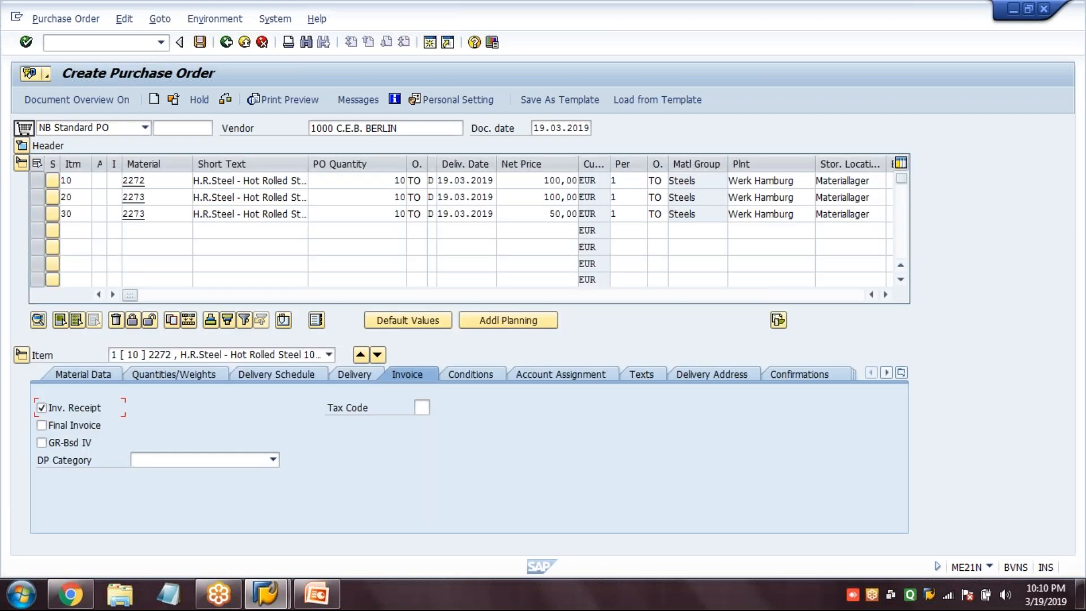
left_click(353, 374)
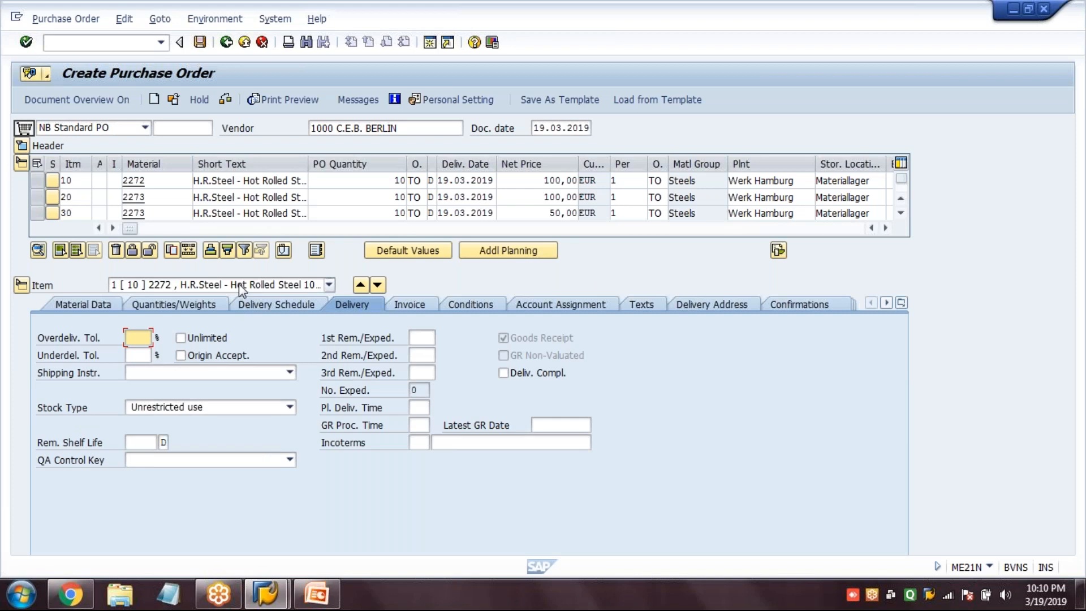
left_click(238, 283)
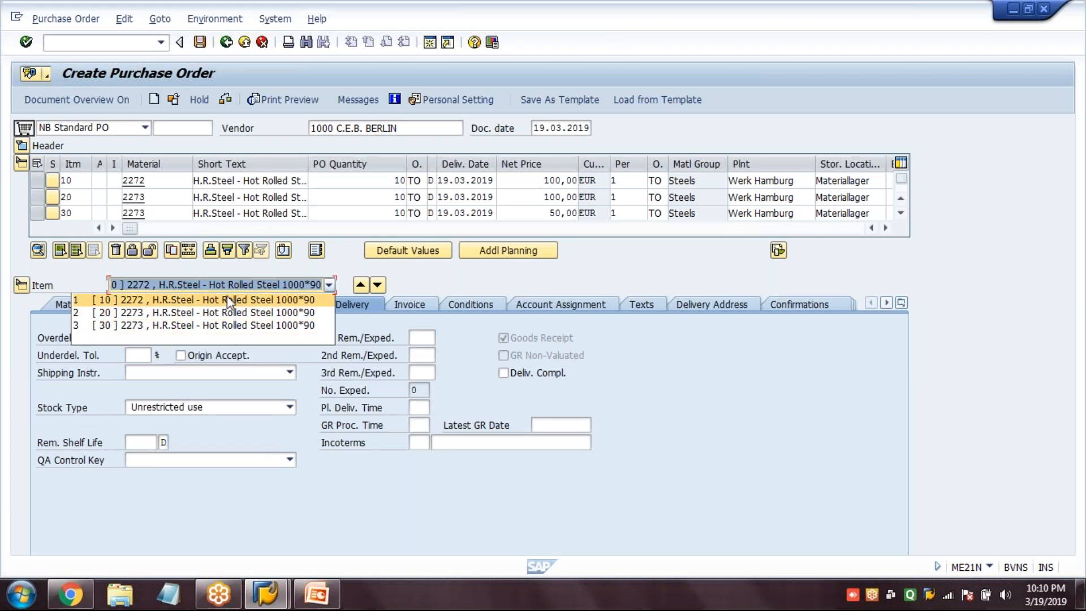
left_click(226, 299)
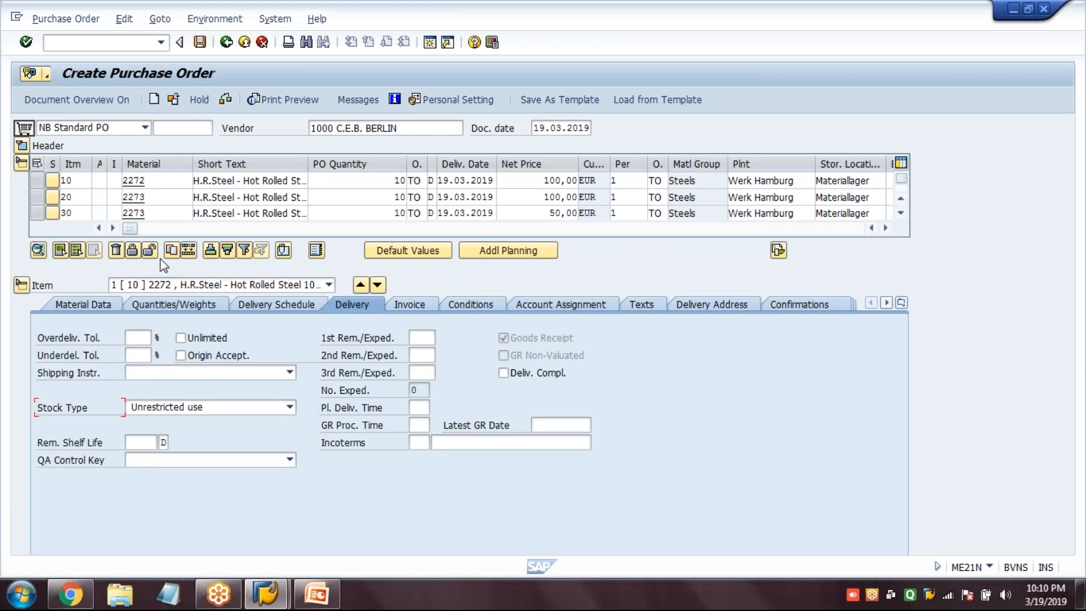
Step: Switch to the delivery details of item 20 and choose Q-HIGH as its valuation type
left_click(180, 291)
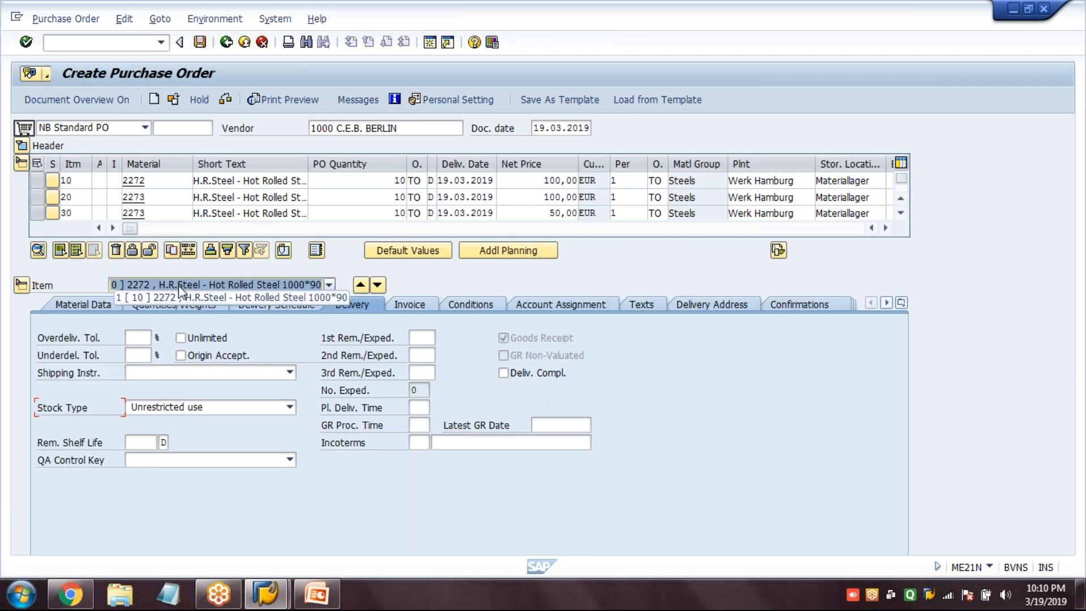
left_click(178, 321)
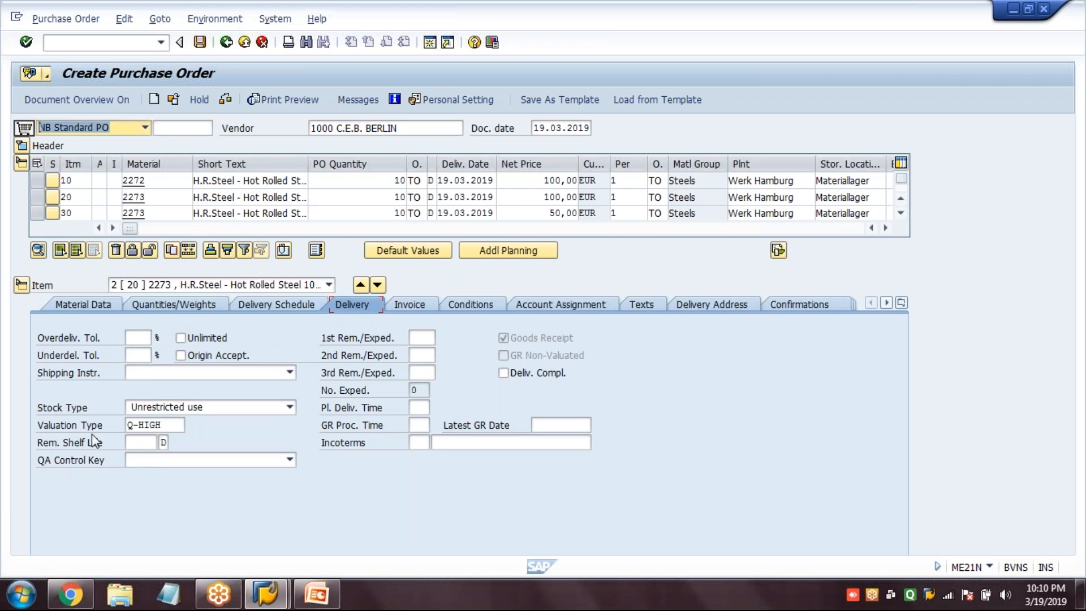
left_click(163, 424)
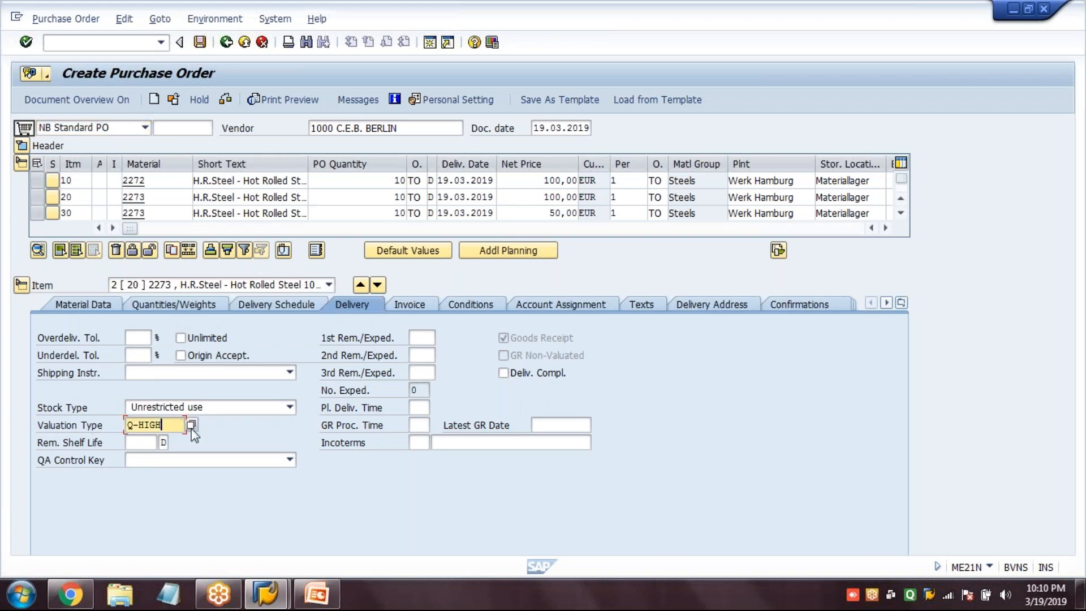
key("F4")
double_click(56, 100)
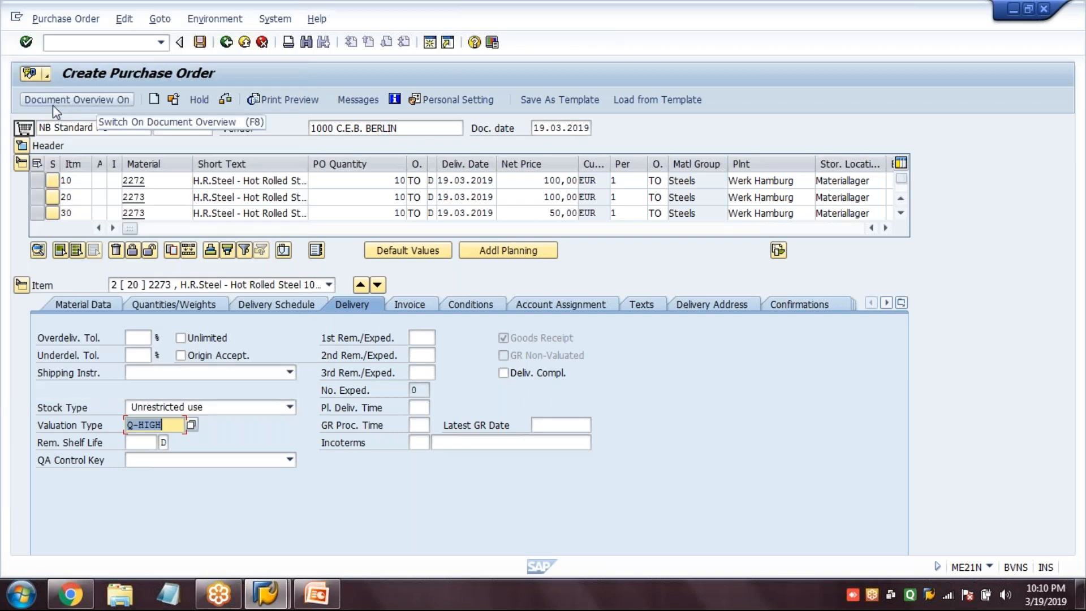
Step: Switch to the delivery details of item 30 and choose Q-LOW as its valuation type
left_click(172, 284)
left_click(160, 326)
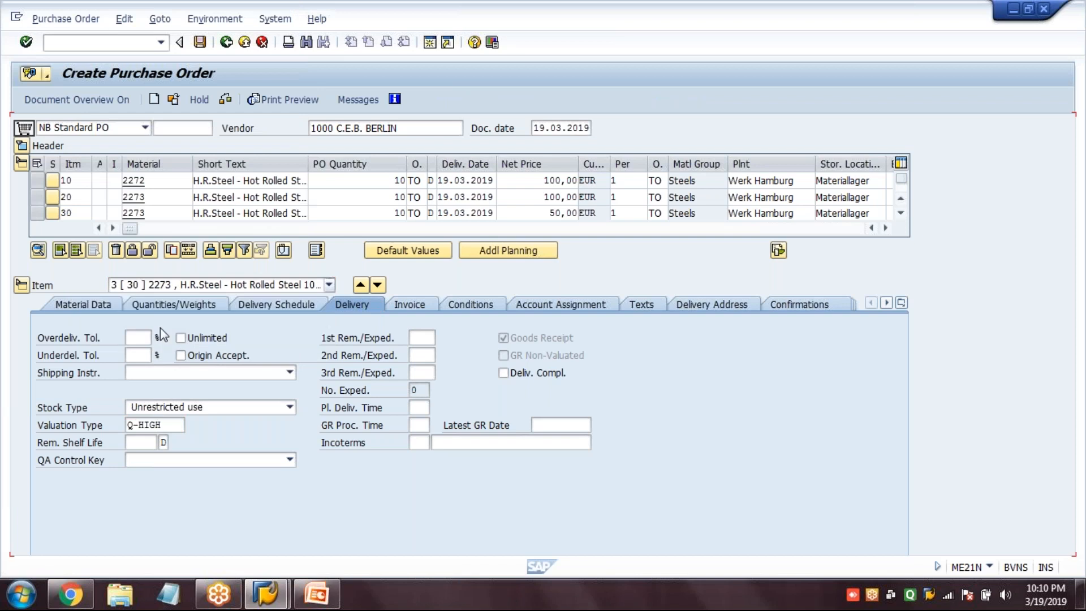
left_click(178, 426)
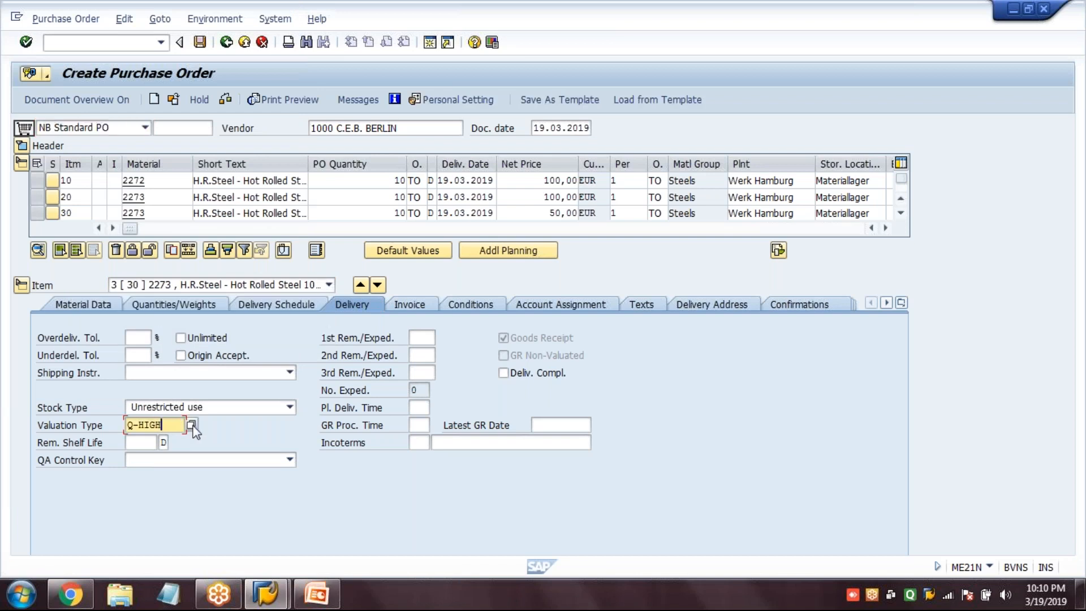
left_click(191, 425)
double_click(56, 117)
left_click(84, 431)
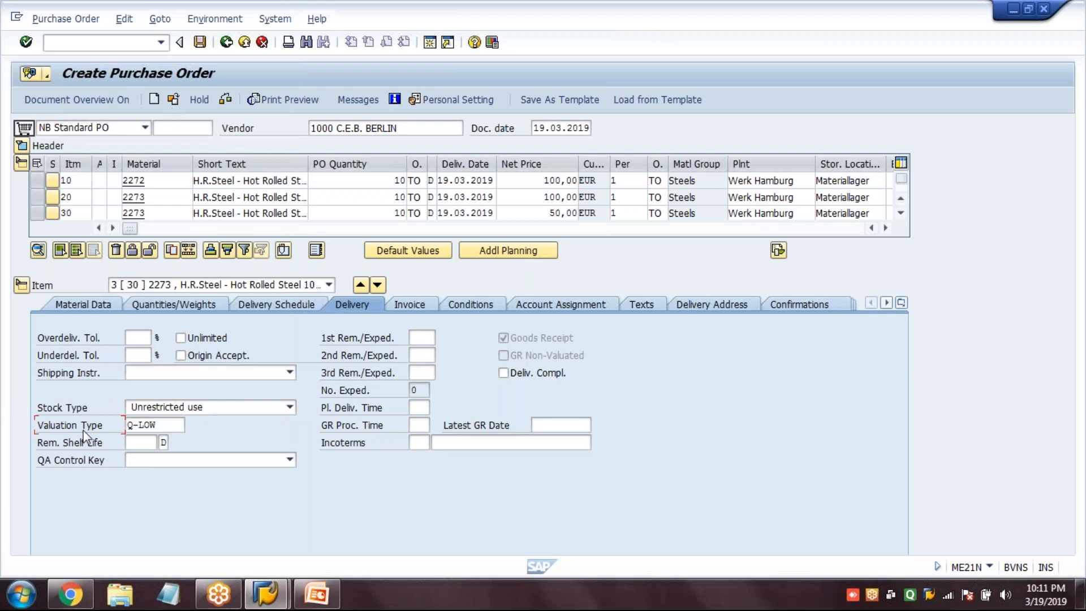
Step: Compare the valuation type field in the delivery details of items 10, 20 and 30
left_click(223, 285)
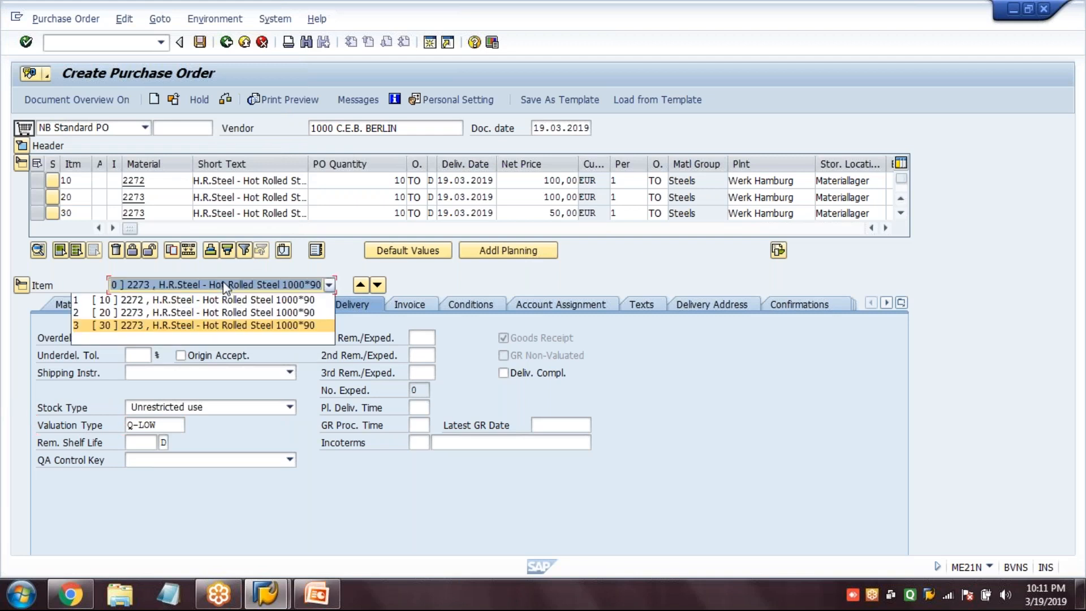
left_click(223, 298)
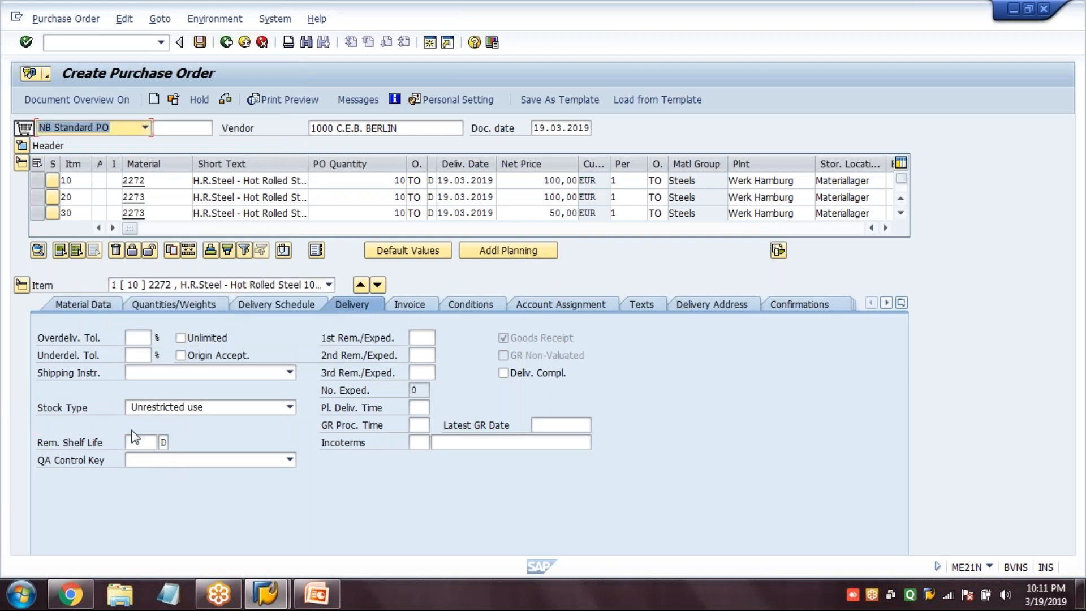
left_click(183, 284)
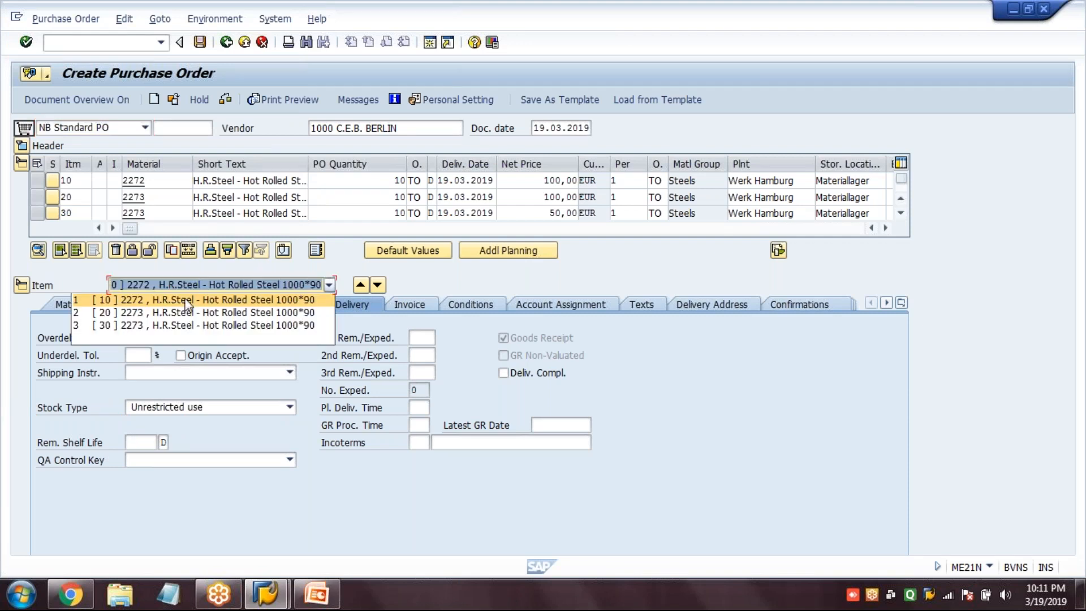
left_click(177, 317)
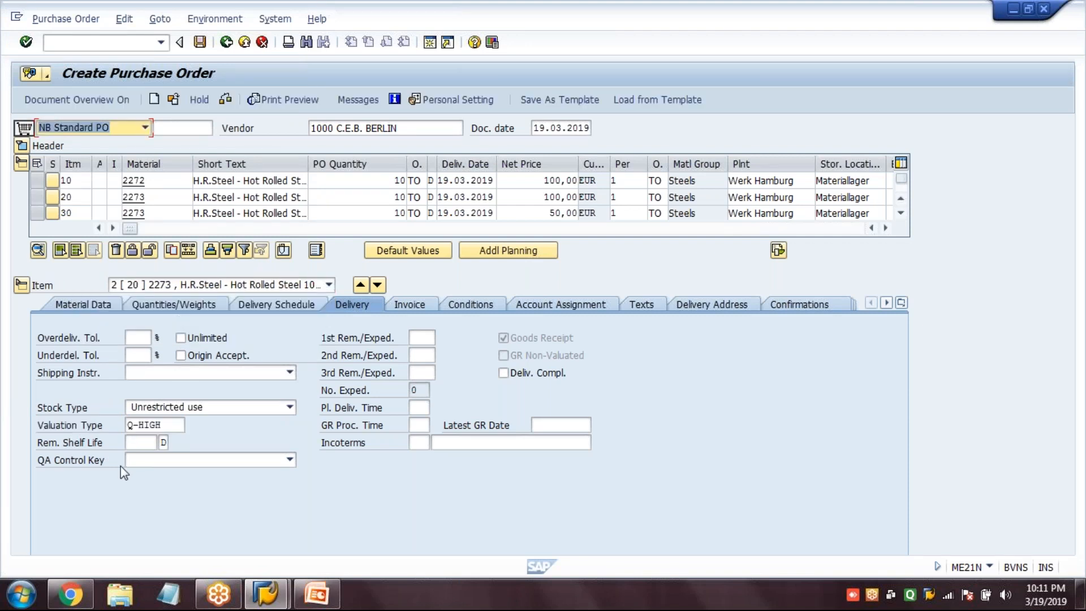
left_click(177, 284)
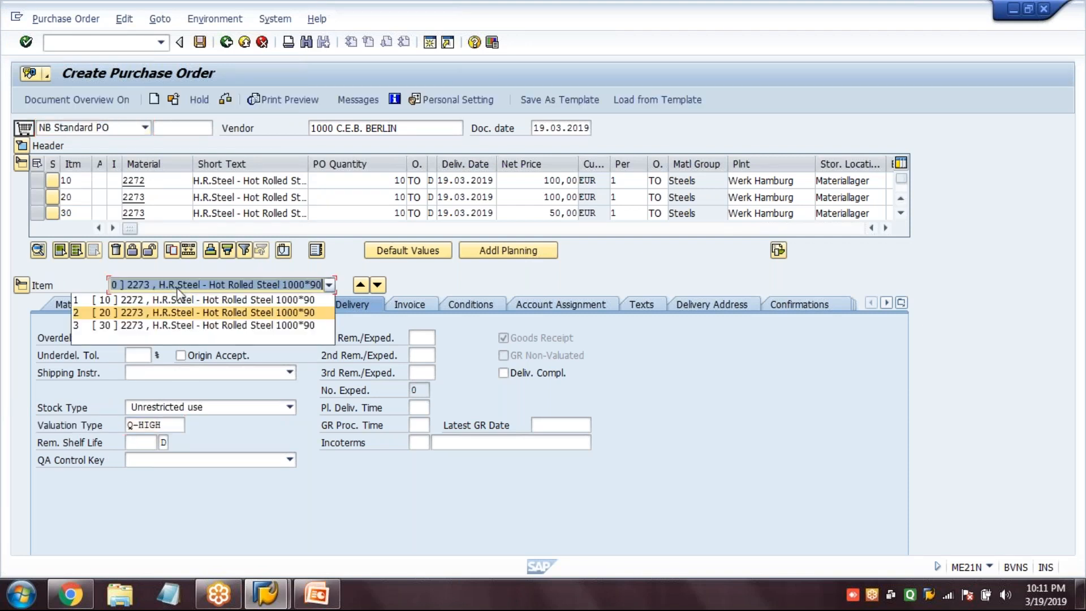
left_click(175, 326)
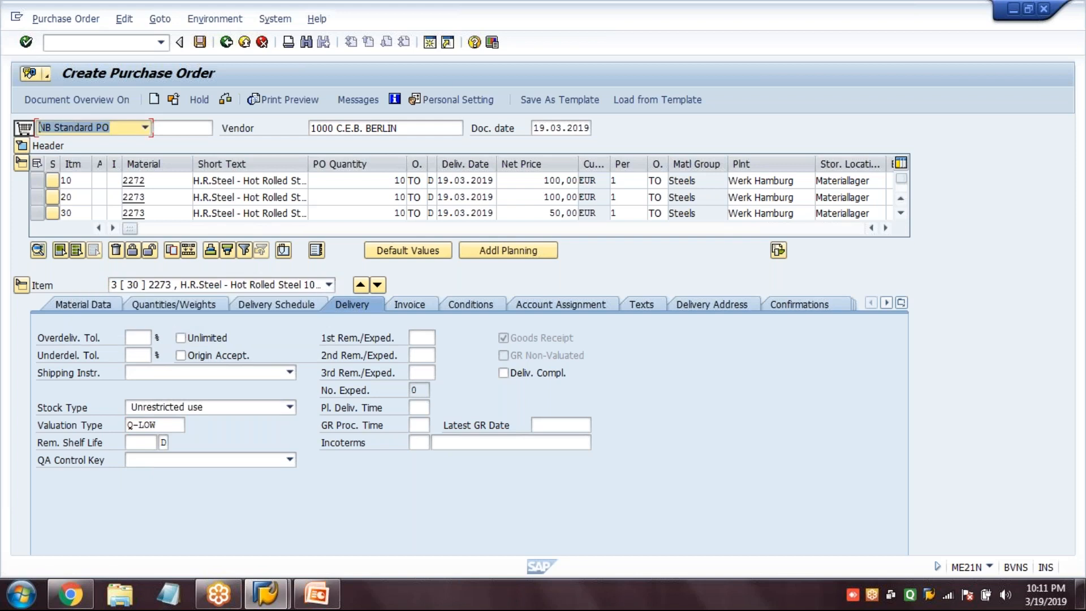
left_click(157, 424)
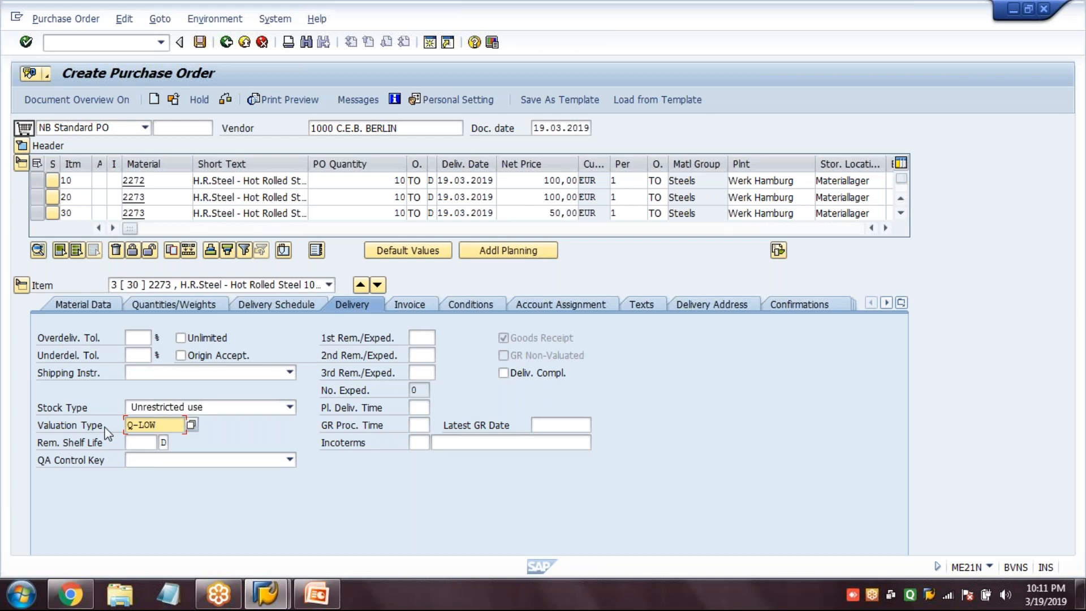
left_click(44, 287)
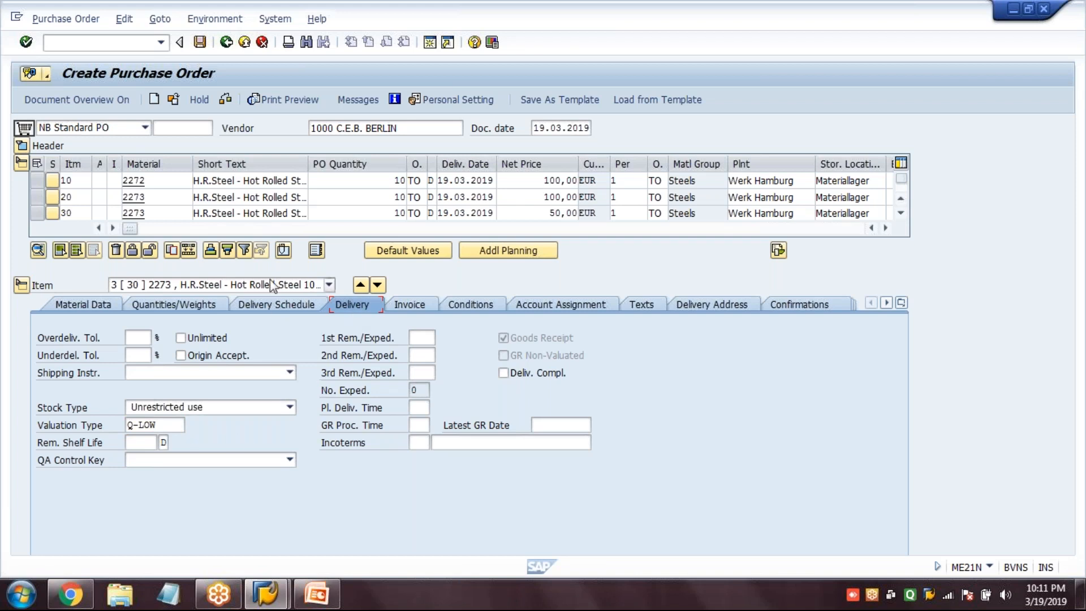
left_click(329, 284)
left_click(259, 315)
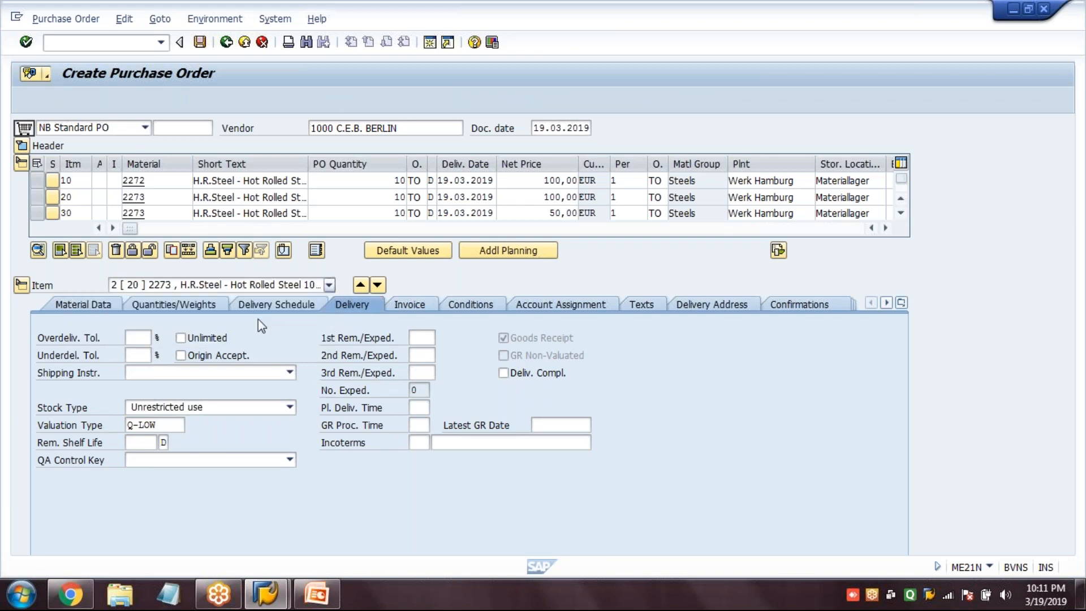
left_click(136, 425)
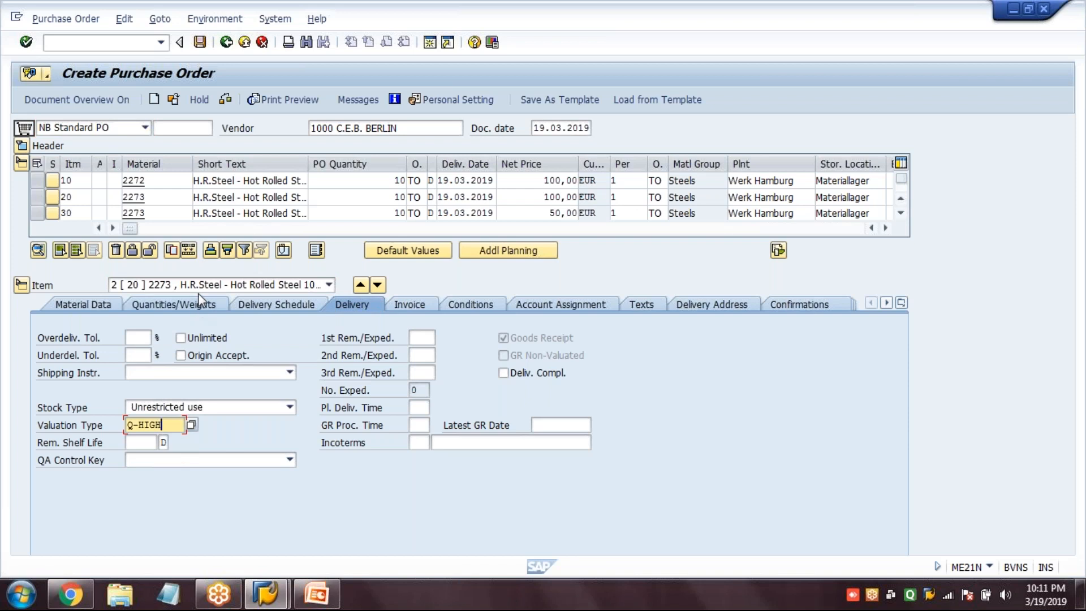
Step: Clear the valuation type in item 30's delivery details and save the purchase order
left_click(253, 286)
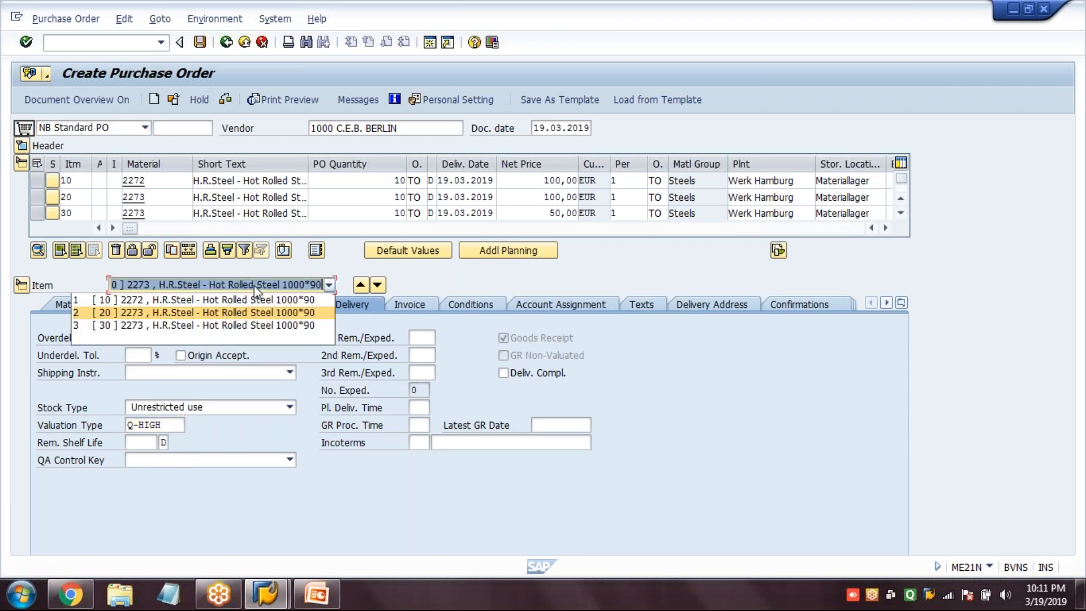
left_click(252, 326)
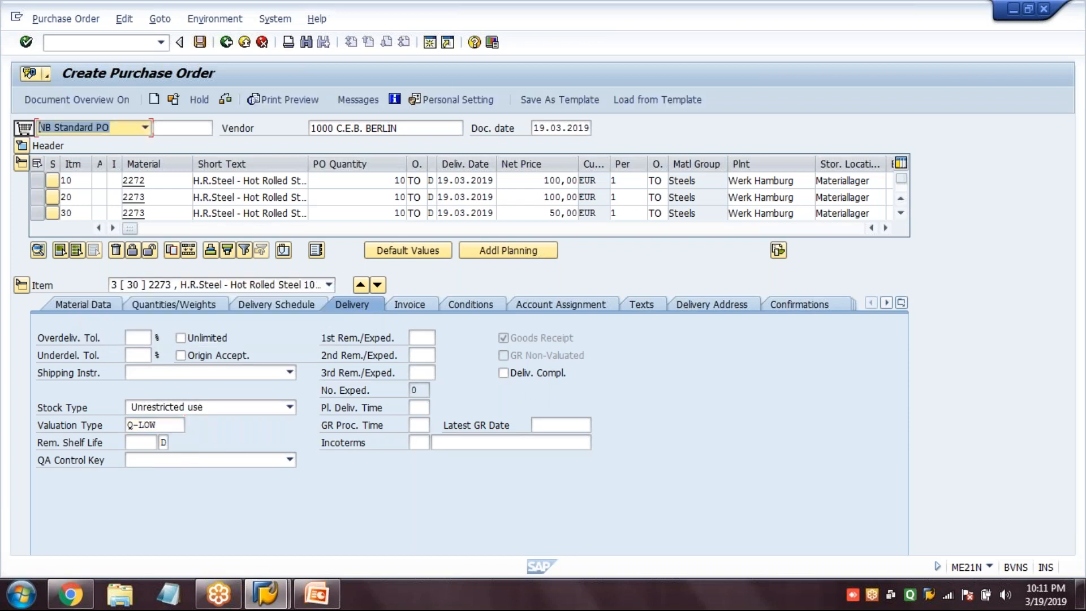
key("BackSpace")
key("BackSpace")
key("BackSpace")
key("BackSpace")
key("BackSpace")
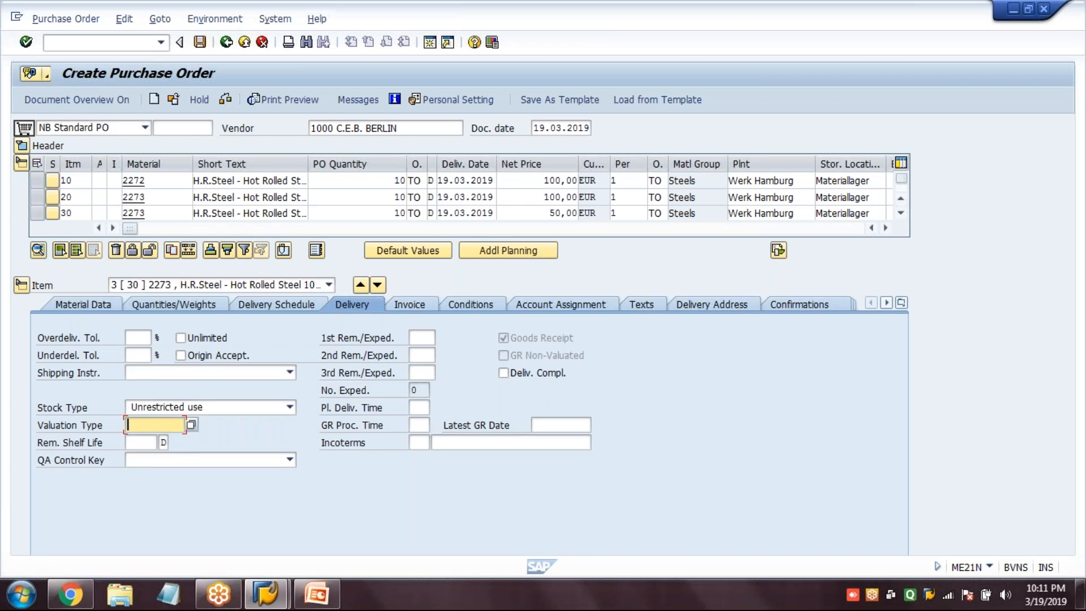
key("Return")
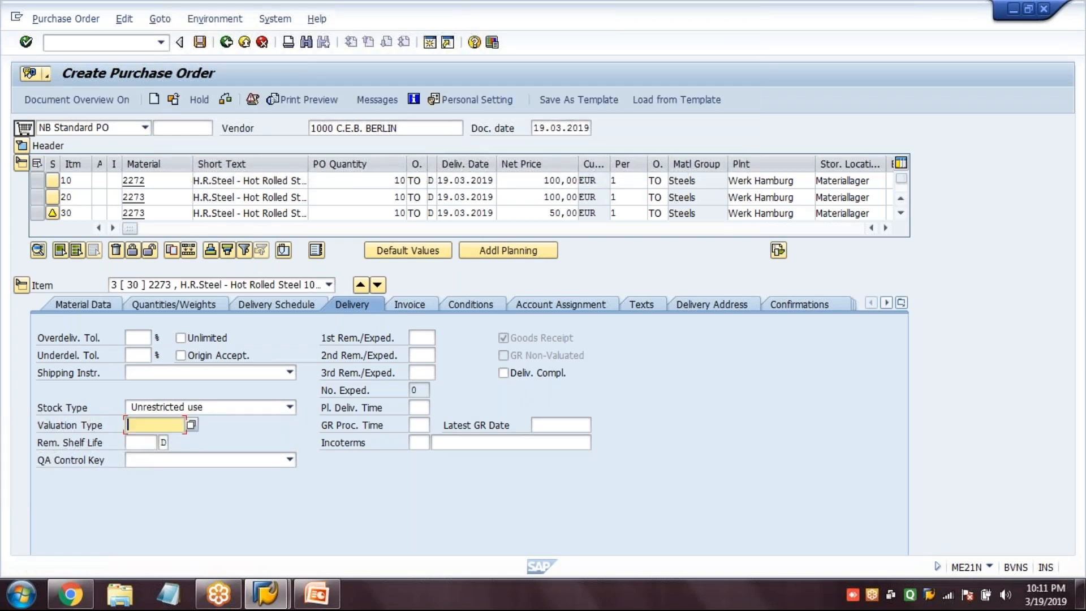
left_click(201, 43)
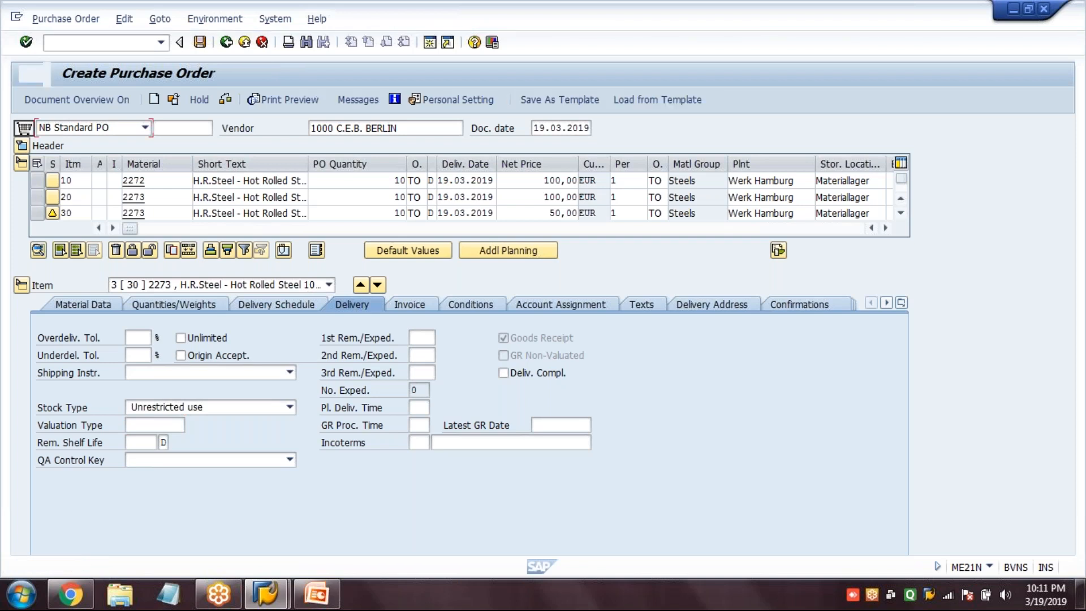
Step: Leave purchase order entry and open the goods receipt transaction MIGO
left_click(139, 42)
type("/")
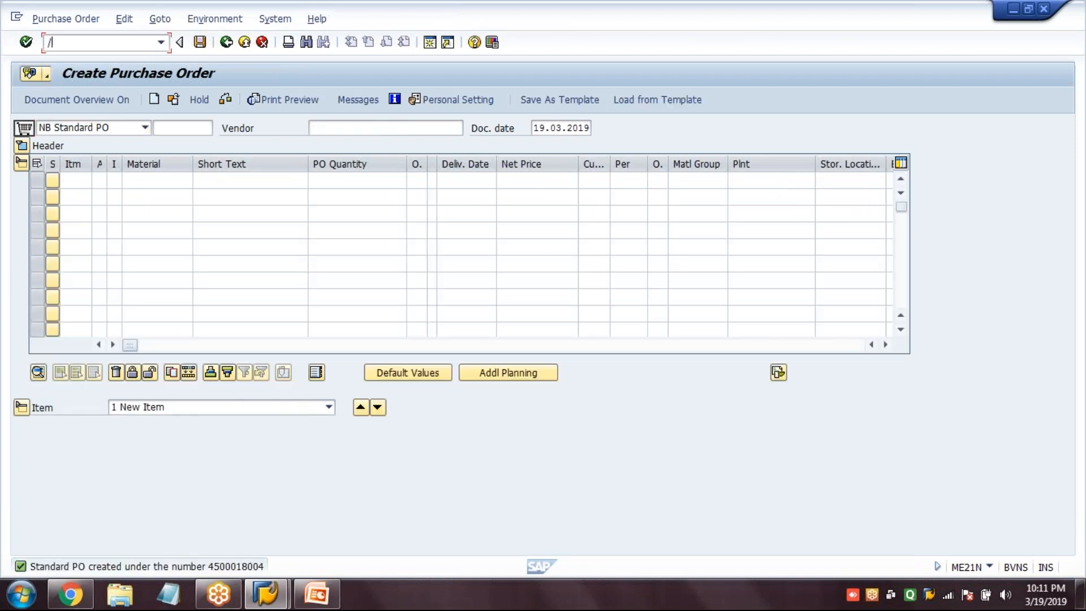
type("NMIGO")
key("Return")
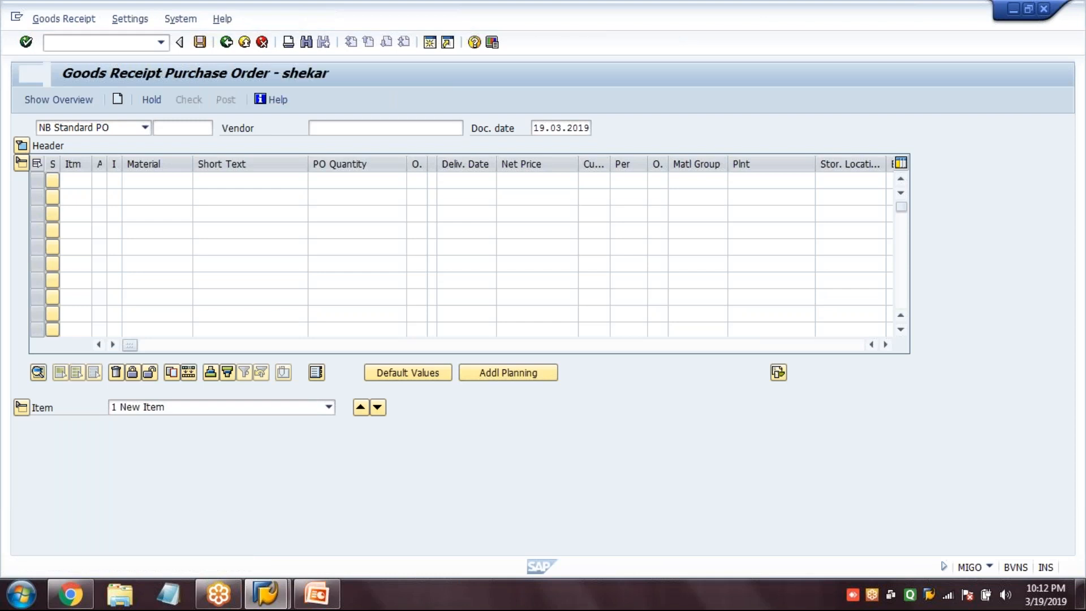
Step: Load the newly saved purchase order for goods receipt by entering its purchase order number
type("45")
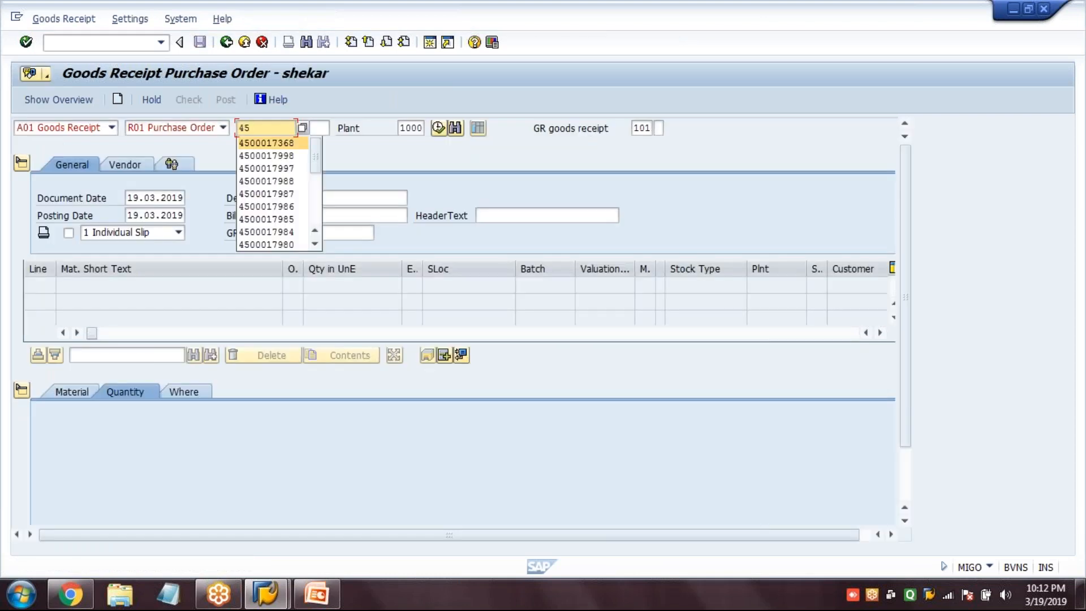
key("Down")
key("BackSpace")
key("BackSpace")
key("BackSpace")
key("BackSpace")
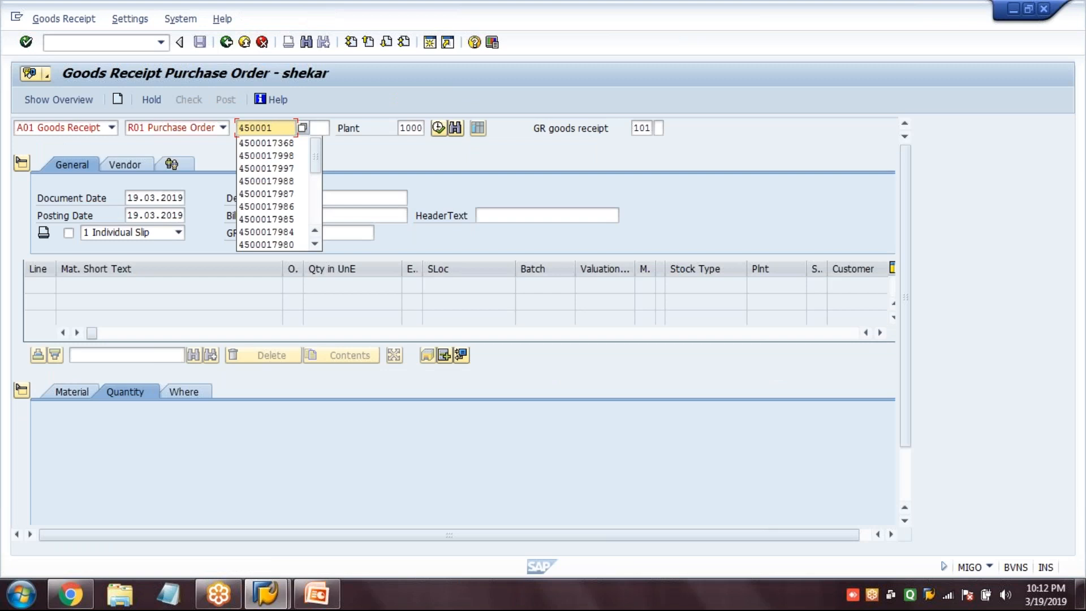
type("8004")
key("Return")
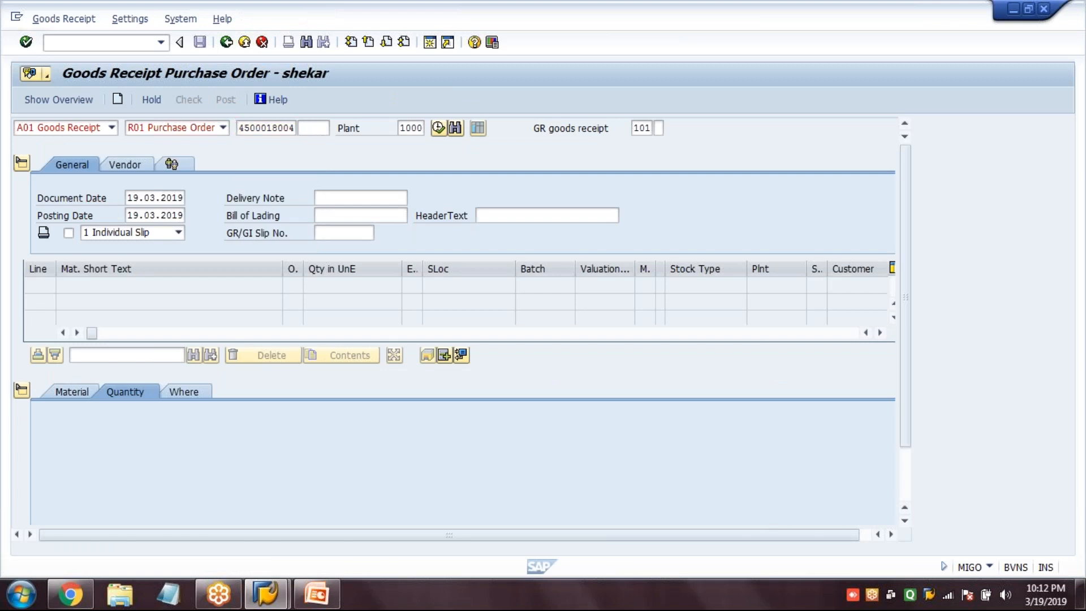
Step: Mark lines 1, 2 and 3 of the goods receipt as OK and try to post it
left_click(904, 480)
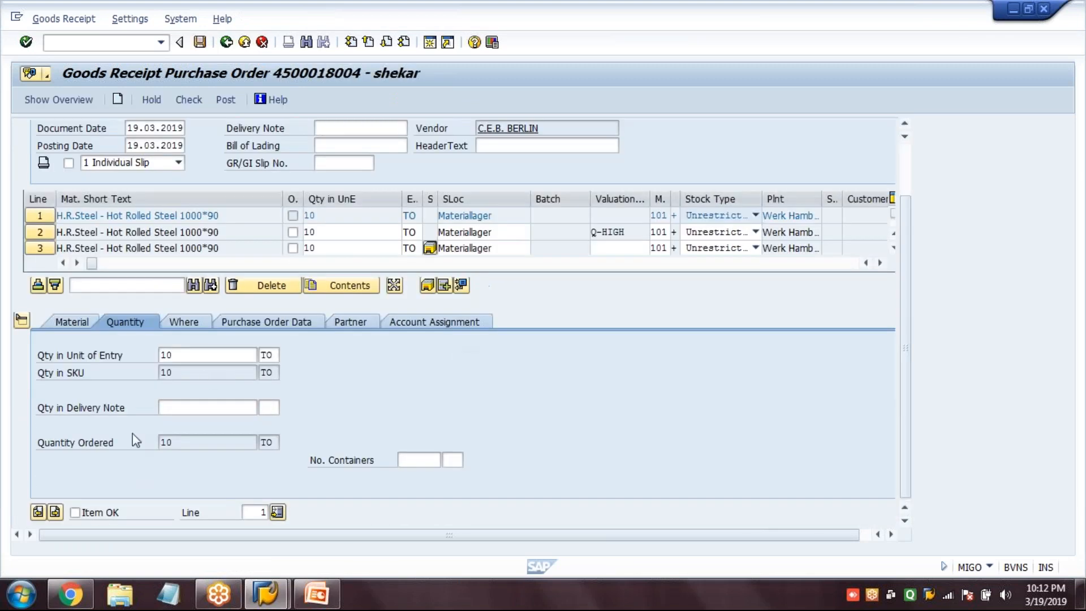
left_click(76, 513)
left_click_drag(374, 201, 368, 201)
left_click(326, 232)
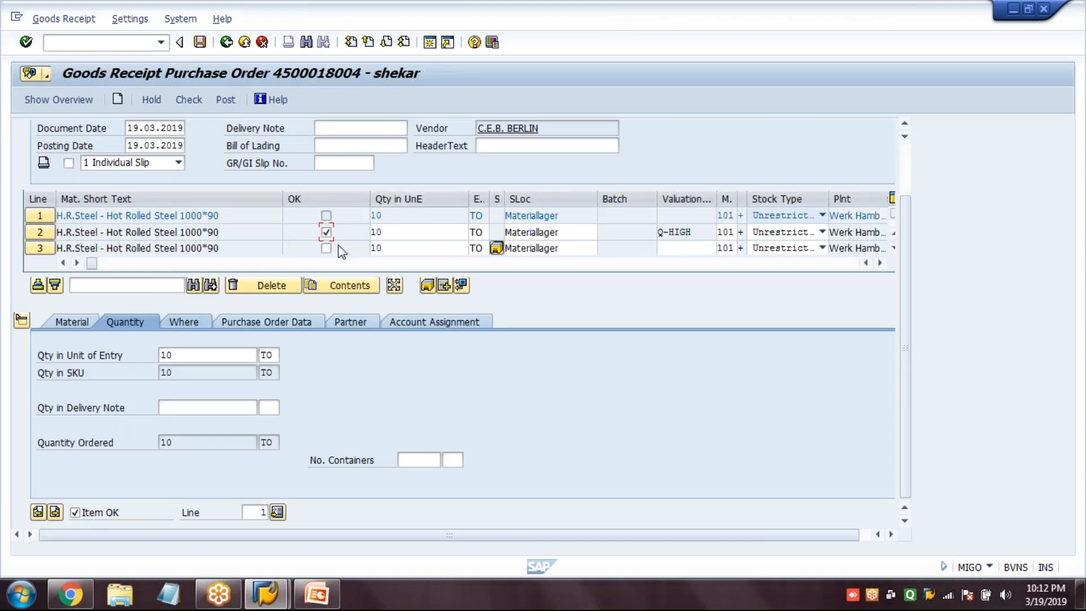
left_click(331, 253)
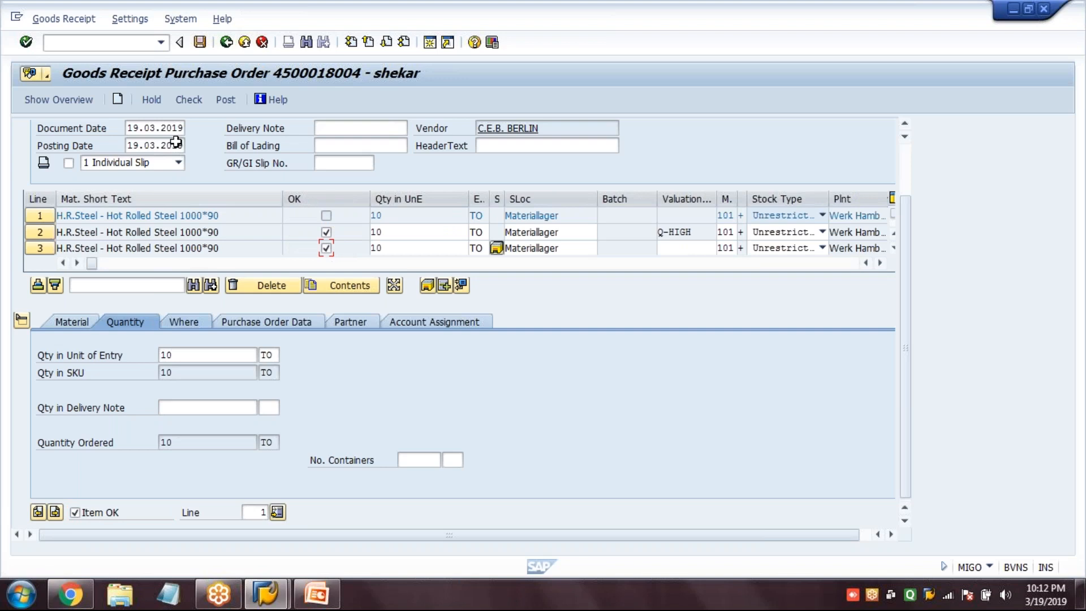
left_click(200, 42)
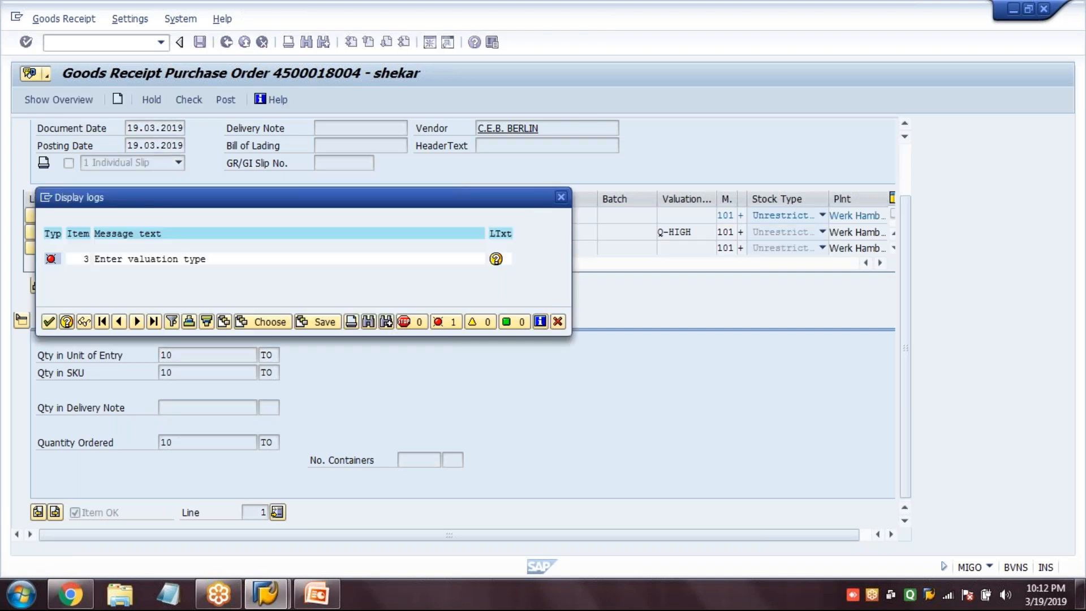
left_click(49, 322)
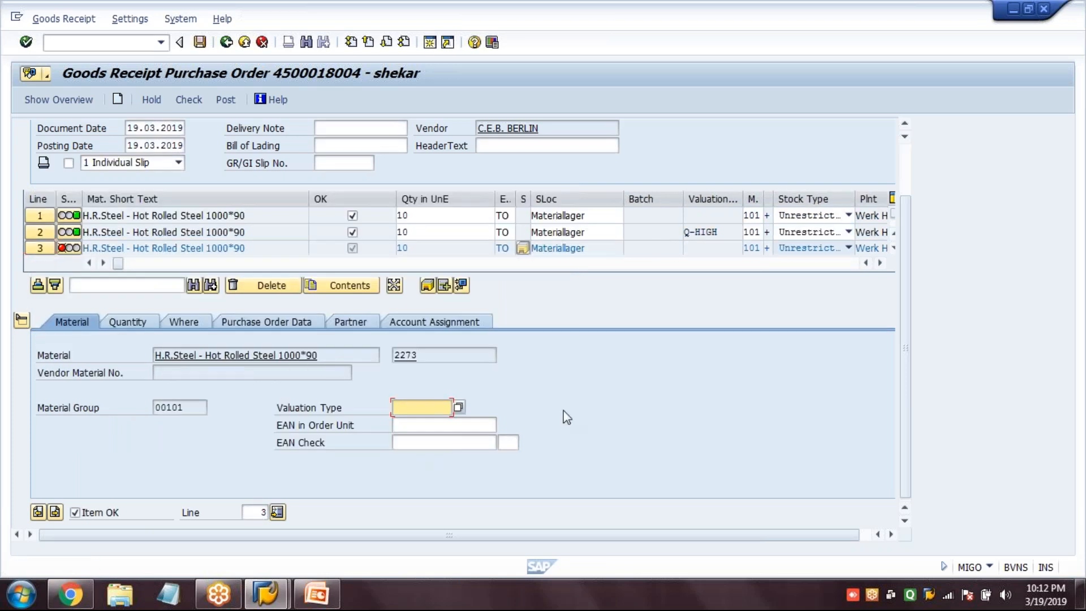
Step: Set the valuation type of line 3 to Q-LOW and post the goods receipt
type("Q")
key("Return")
key("Return")
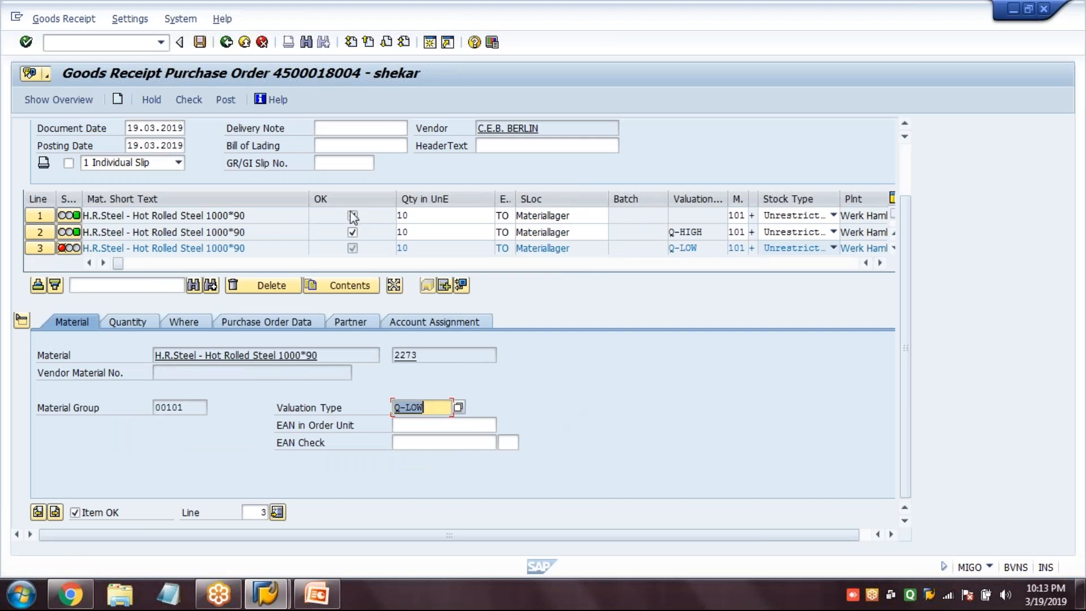
left_click(200, 42)
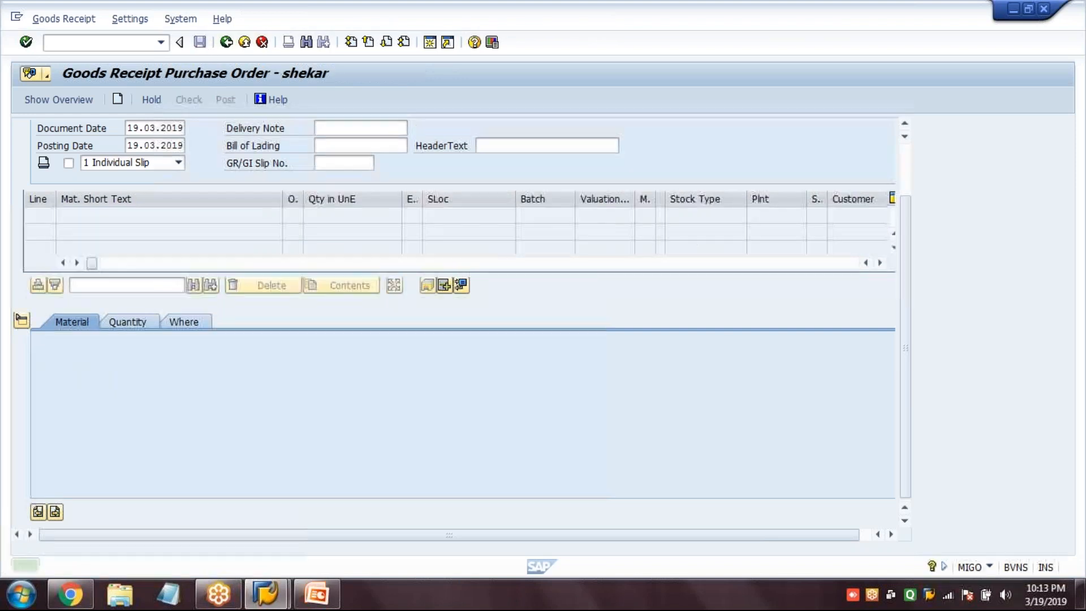
Step: Run the stock overview MMBE for material 2273 in plant 1000, storage location 0001
left_click(133, 40)
type("/NMMBE")
key("Return")
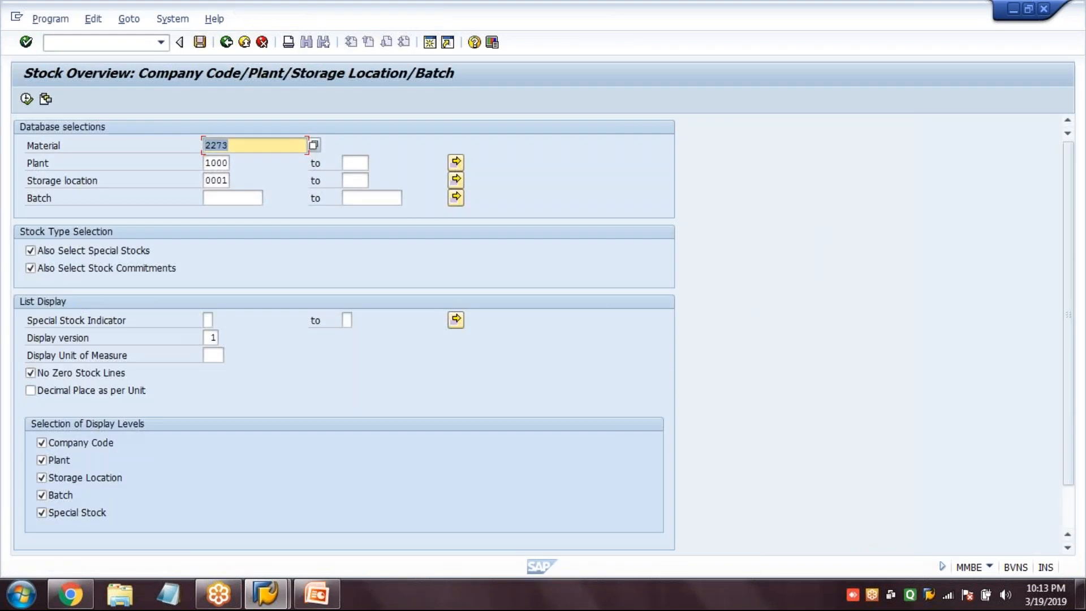
left_click(27, 99)
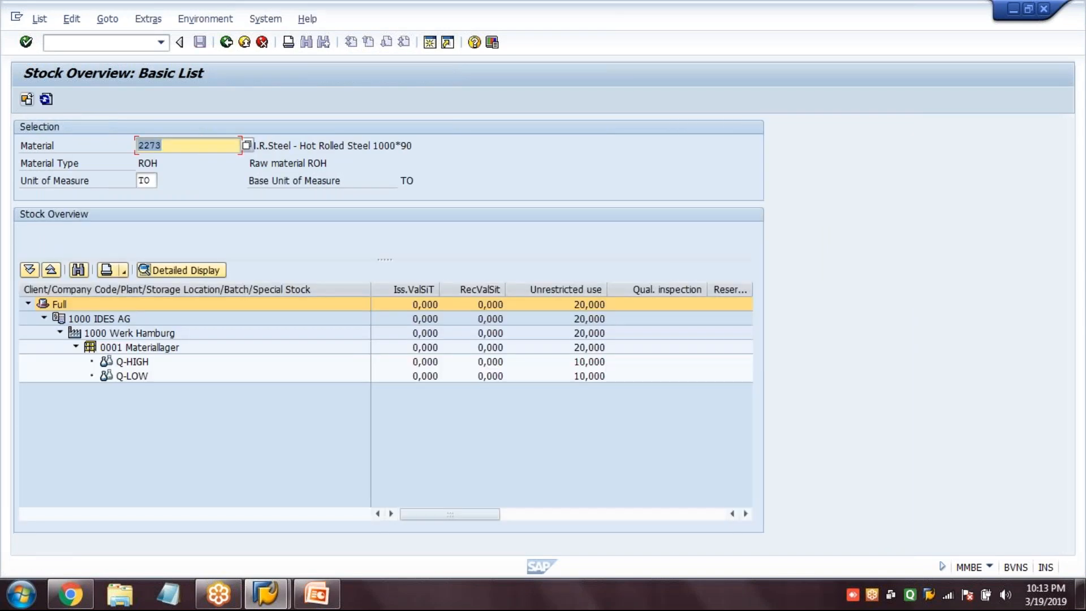
Step: Compare the unrestricted stock of storage location 0001 with its Q-HIGH and Q-LOW quantities, and return to the SAP Easy Access screen
left_click(585, 351)
left_click(140, 363)
left_click(592, 364)
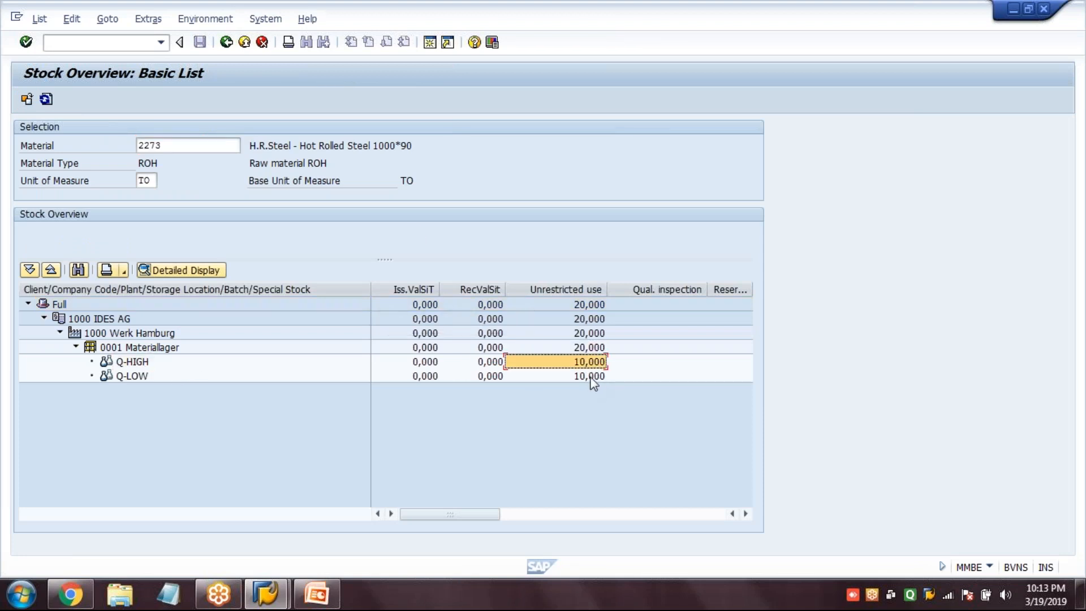
left_click(592, 377)
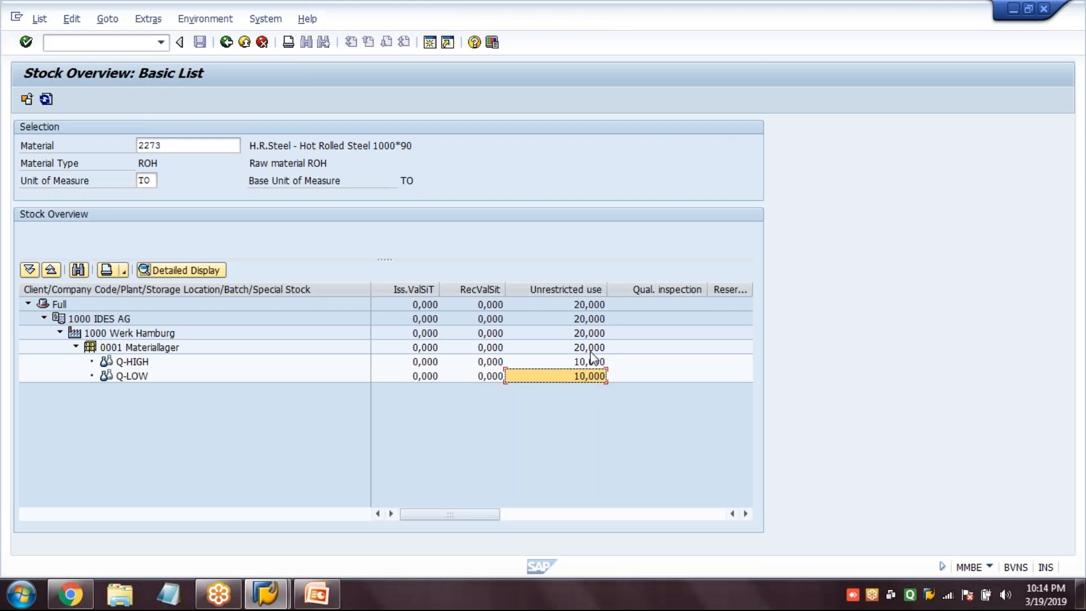
left_click(592, 348)
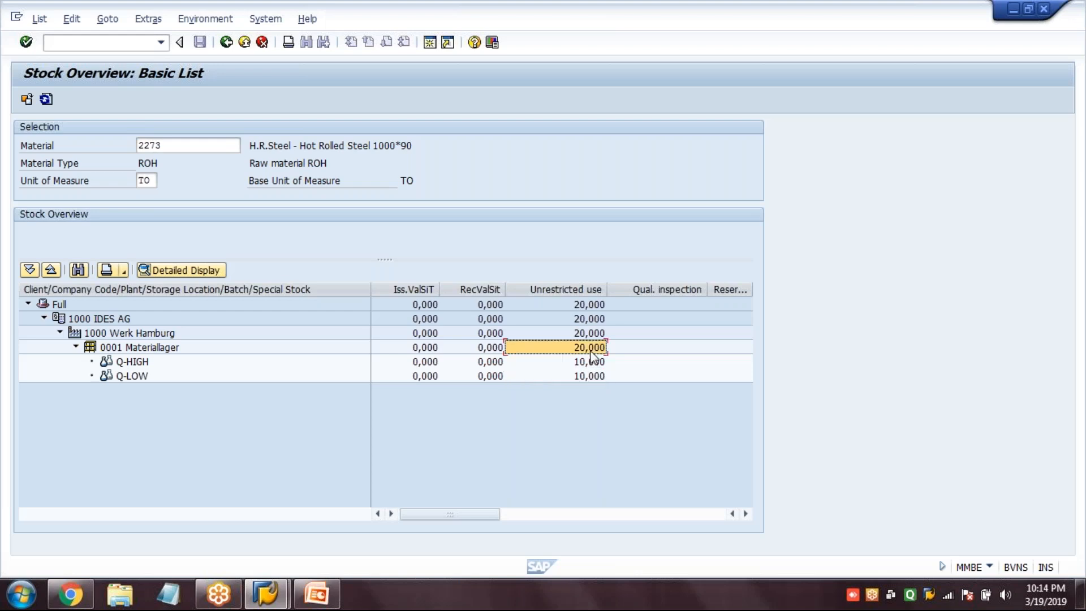
left_click(135, 361)
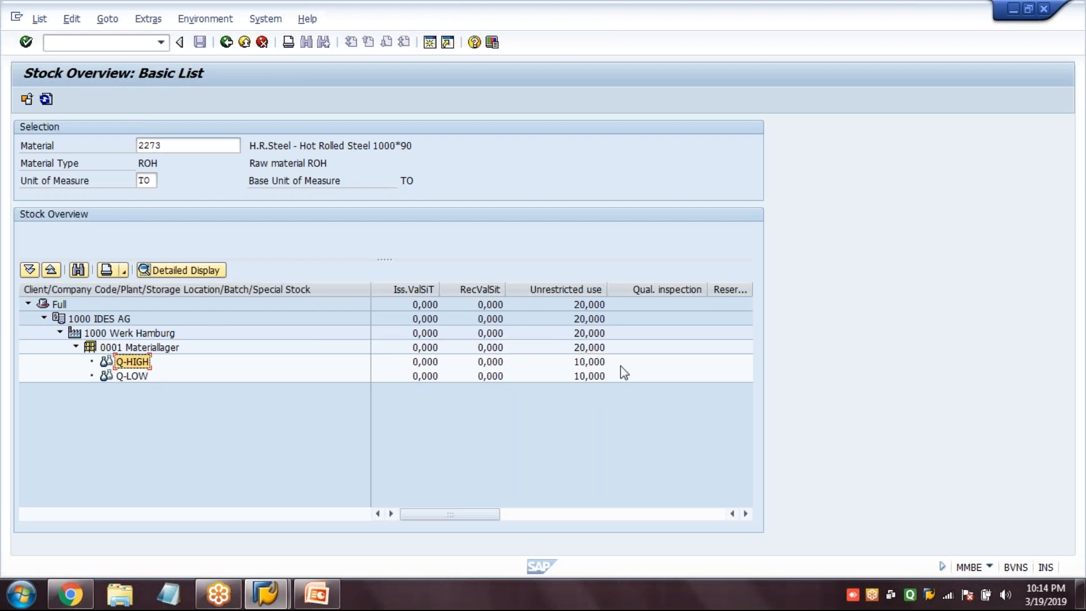
left_click(597, 363)
left_click(592, 377)
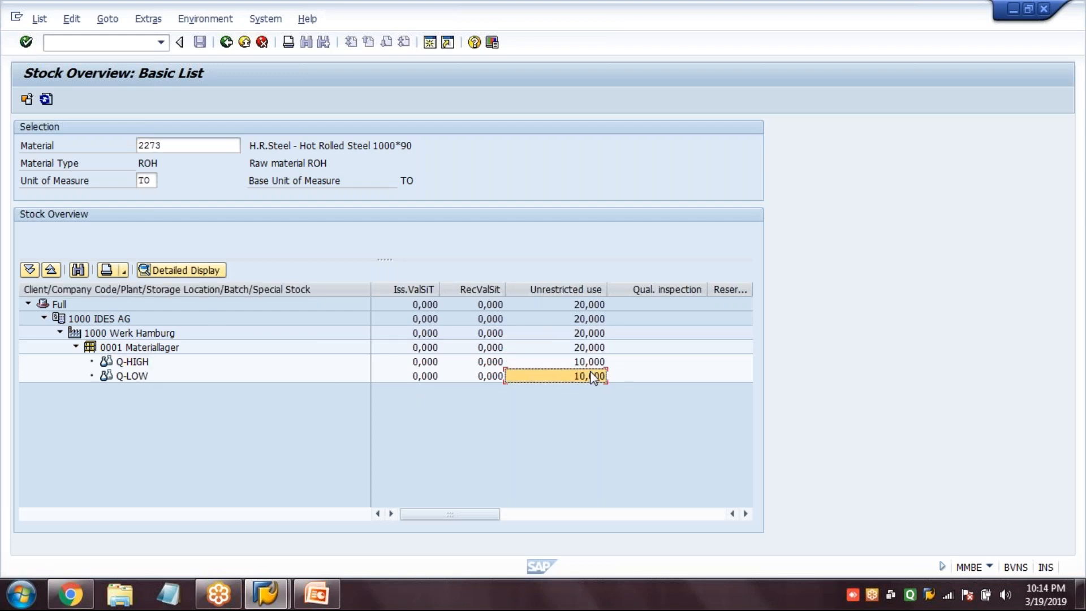
left_click(226, 44)
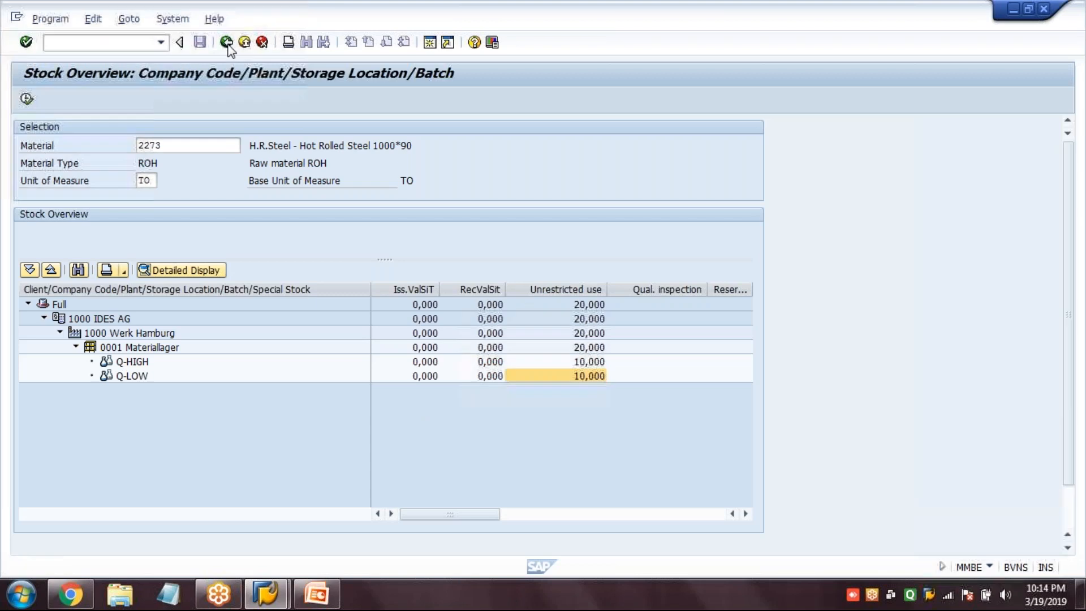
left_click(226, 44)
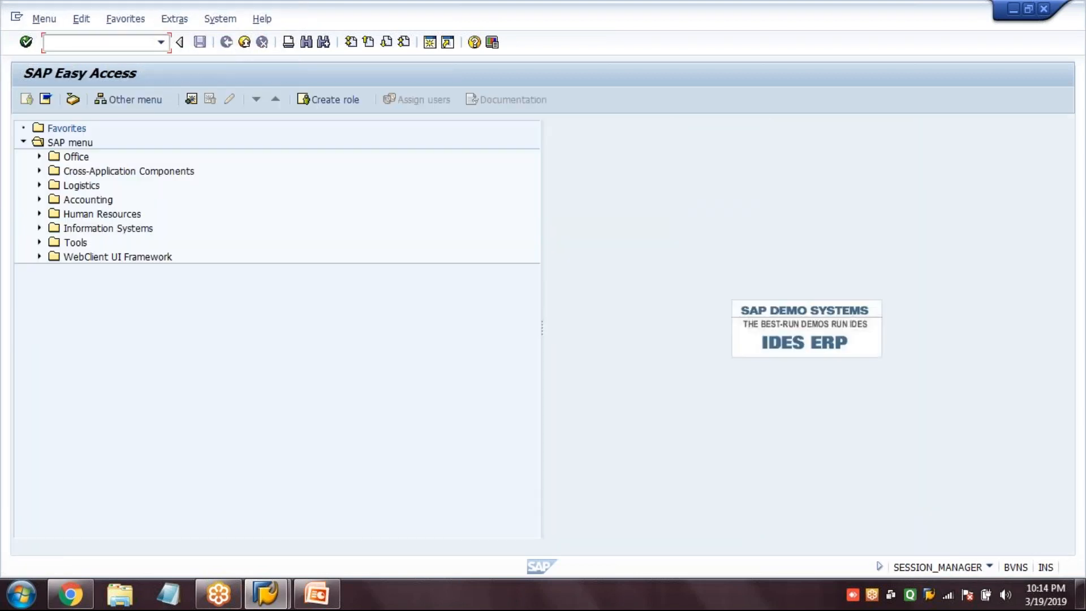